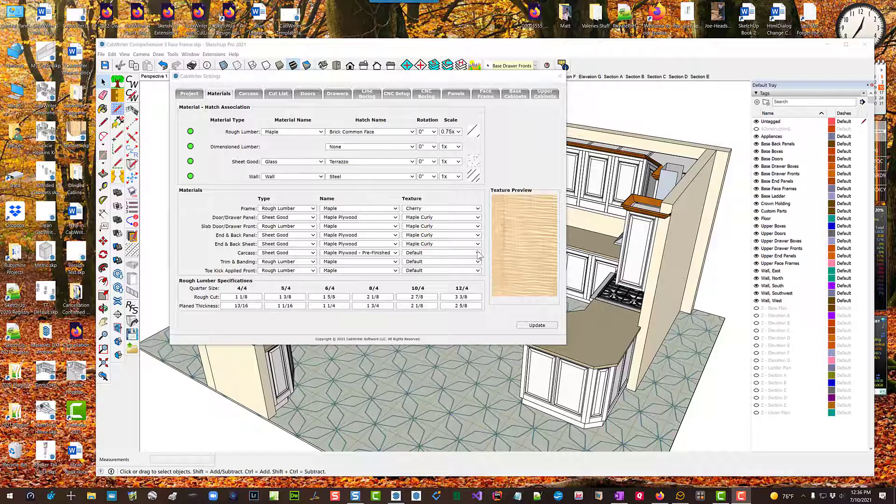
# Set the carcass texture to Maple Quartersawn and the trim & banding and toe kick textures to Cherry, and update the material settings
pyautogui.click(477, 253)
pyautogui.click(471, 264)
pyautogui.click(477, 261)
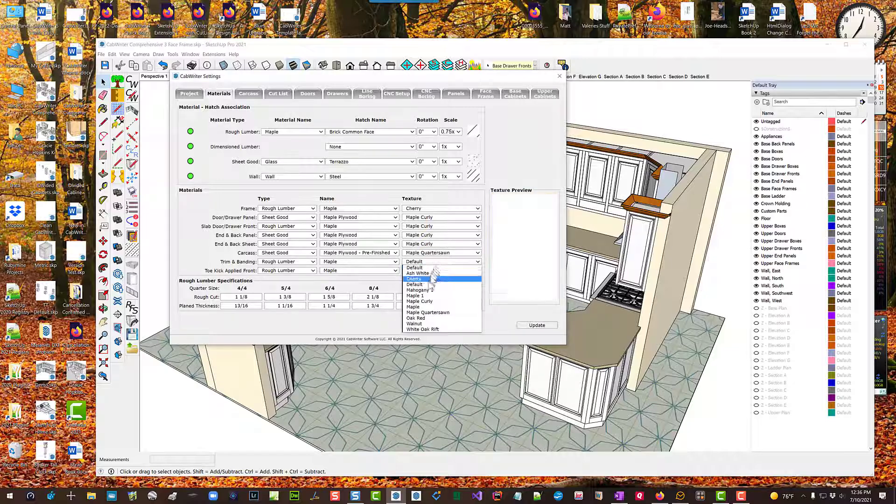
pyautogui.click(455, 279)
pyautogui.click(478, 270)
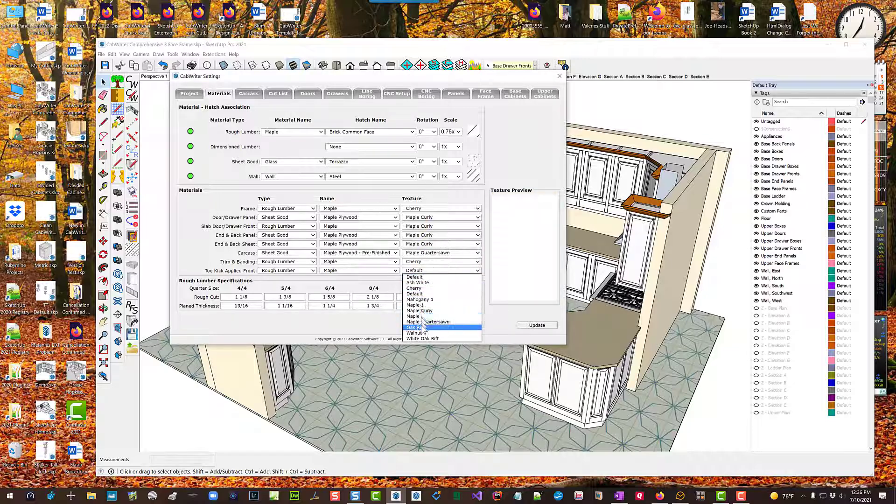
pyautogui.click(424, 287)
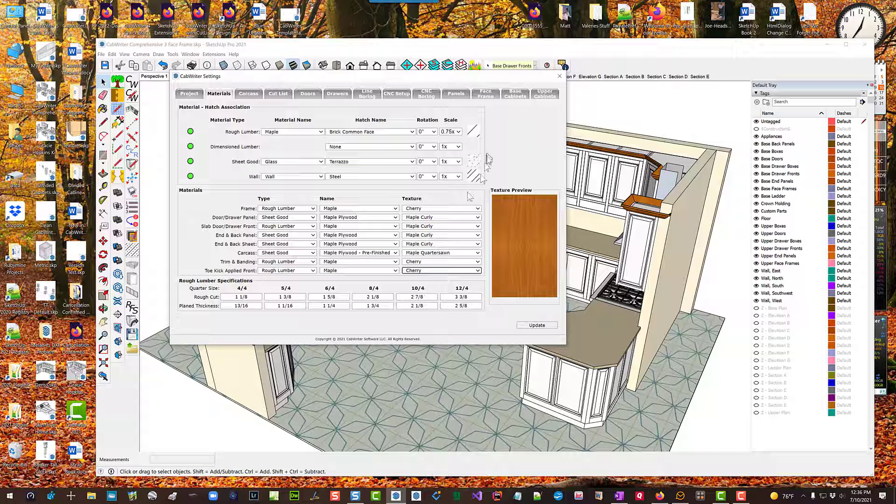
pyautogui.click(536, 325)
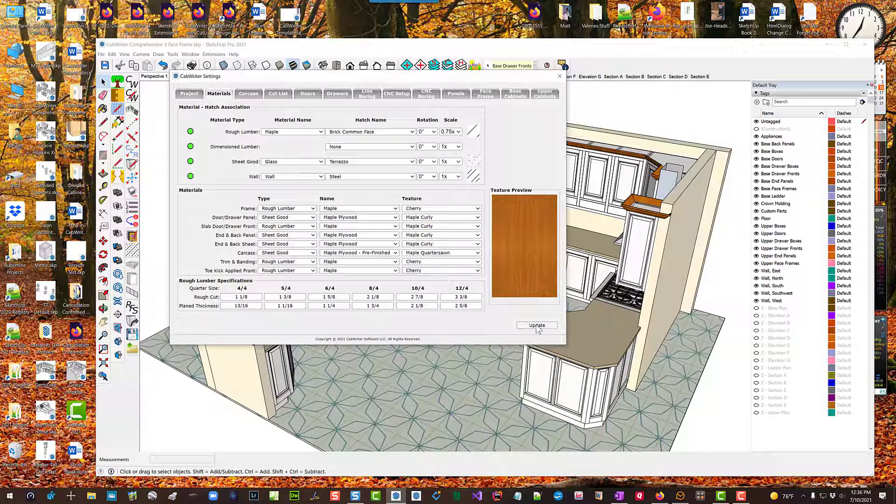
pyautogui.click(559, 76)
# Apply the configured textures to the whole kitchen with CabWriter's Texture Model command
pyautogui.click(158, 54)
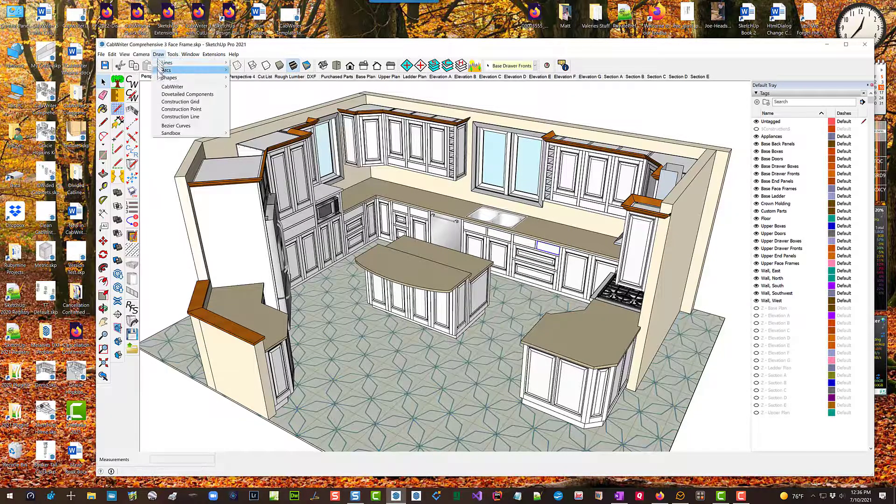
pyautogui.moveTo(173, 87)
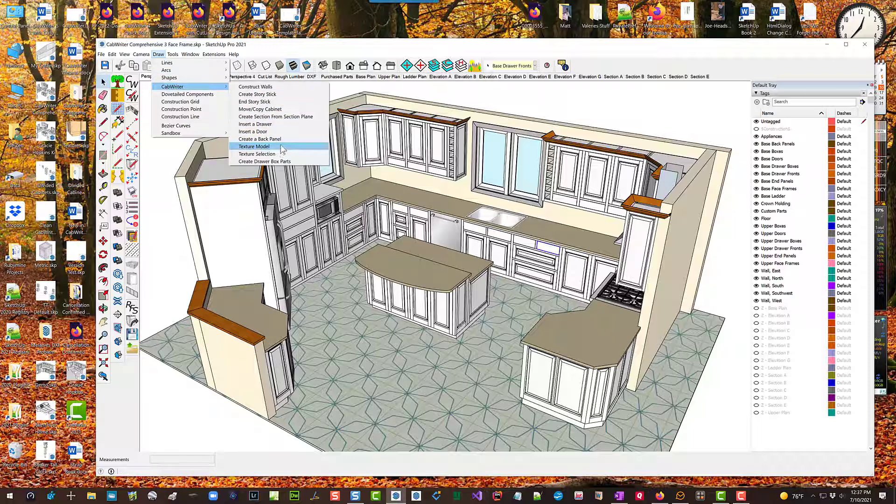
pyautogui.click(254, 146)
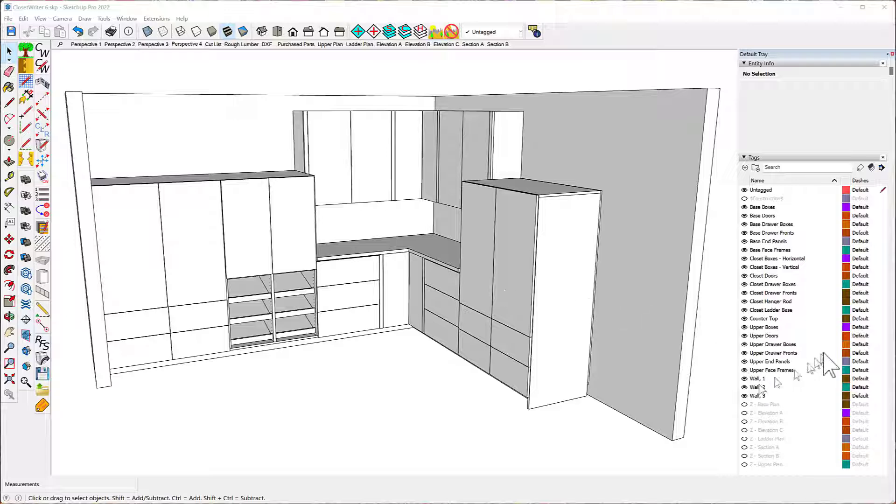
# Hide the Closet Doors and Closet Drawer Fronts tags to expose the closet interiors and drawer boxes
pyautogui.click(744, 276)
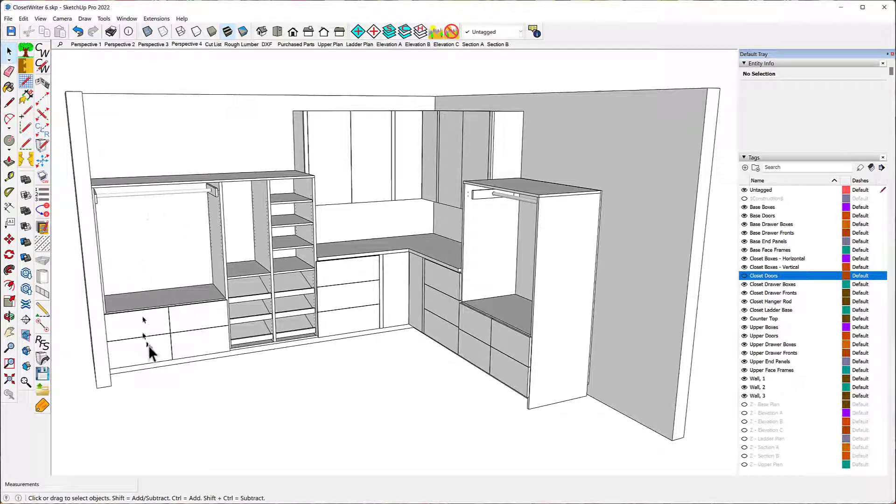
pyautogui.click(744, 292)
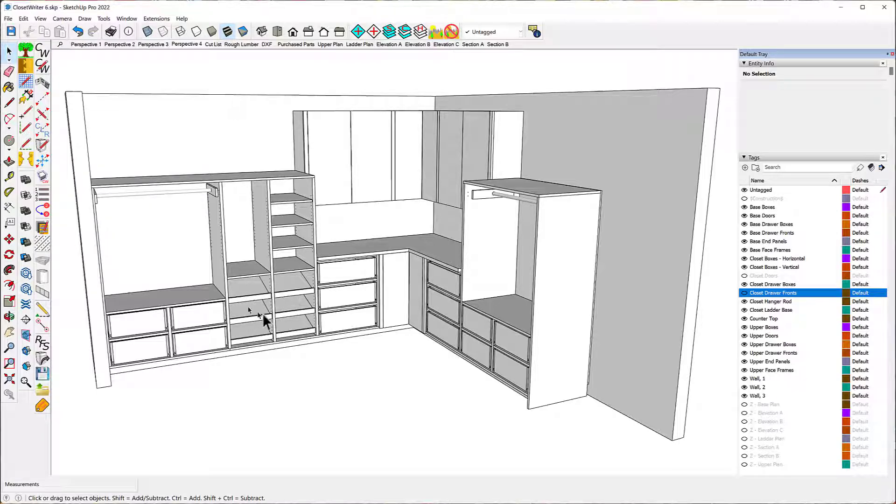
pyautogui.moveTo(283, 313); pyautogui.dragTo(311, 323, button='middle')
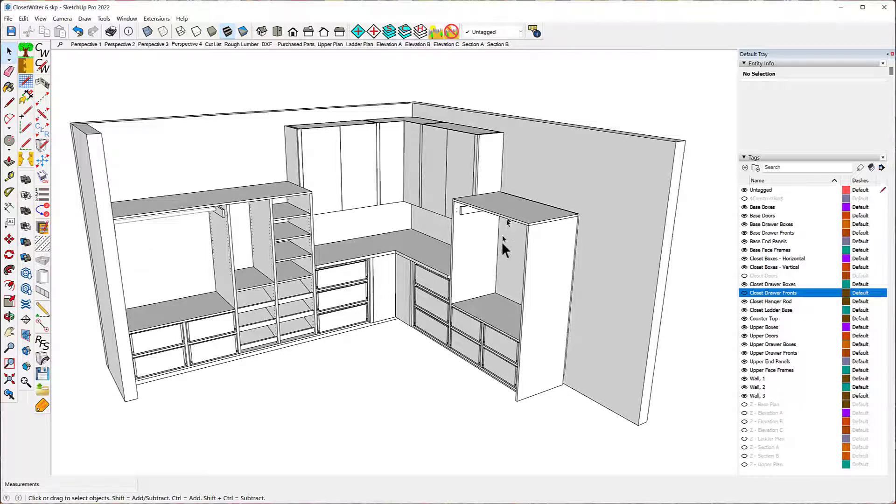
pyautogui.moveTo(502, 242); pyautogui.dragTo(526, 199, button='middle')
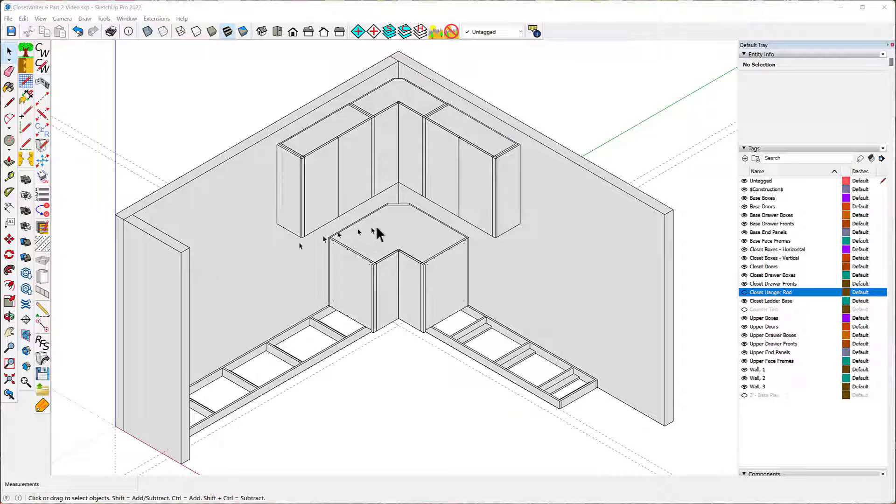
# Draw a closet component line about 5 27/32" long from the end wall's face across the adjacent ladder base's front
pyautogui.moveTo(532, 256); pyautogui.dragTo(194, 207, button='middle')
pyautogui.scroll(10, 166, 269)
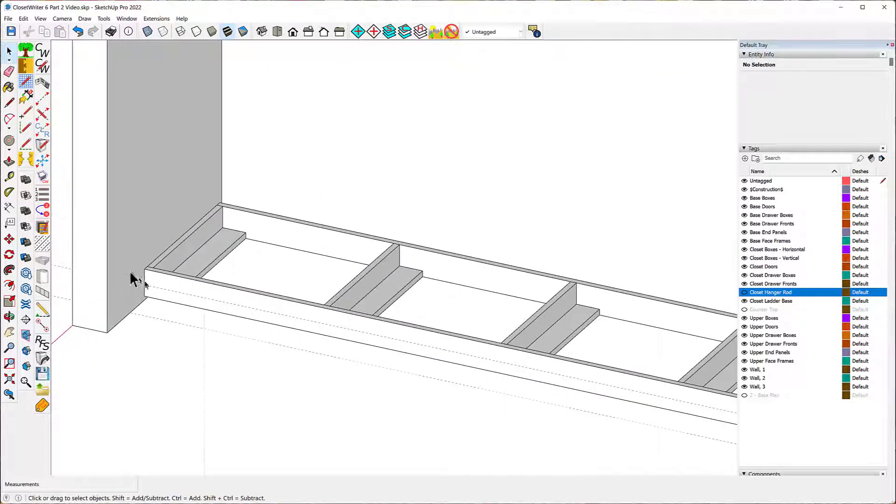
pyautogui.scroll(2, 125, 275)
pyautogui.scroll(-2, 125, 275)
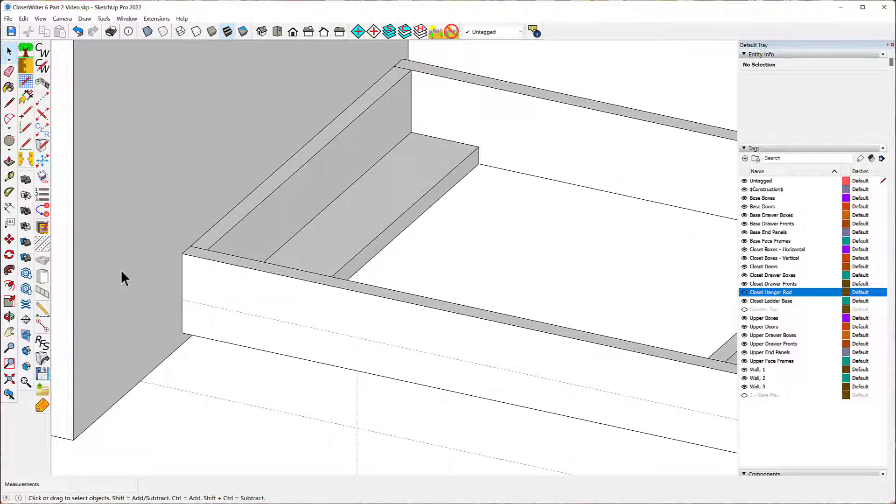
pyautogui.scroll(-1, 121, 278)
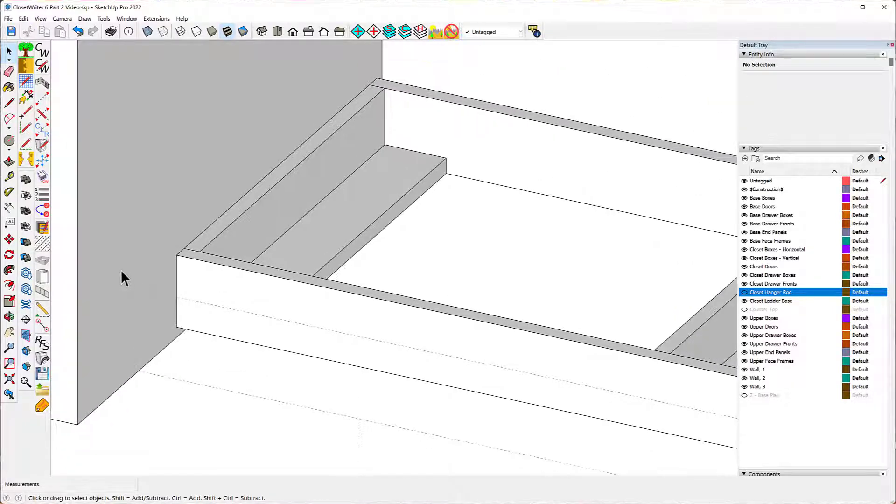
pyautogui.click(42, 310)
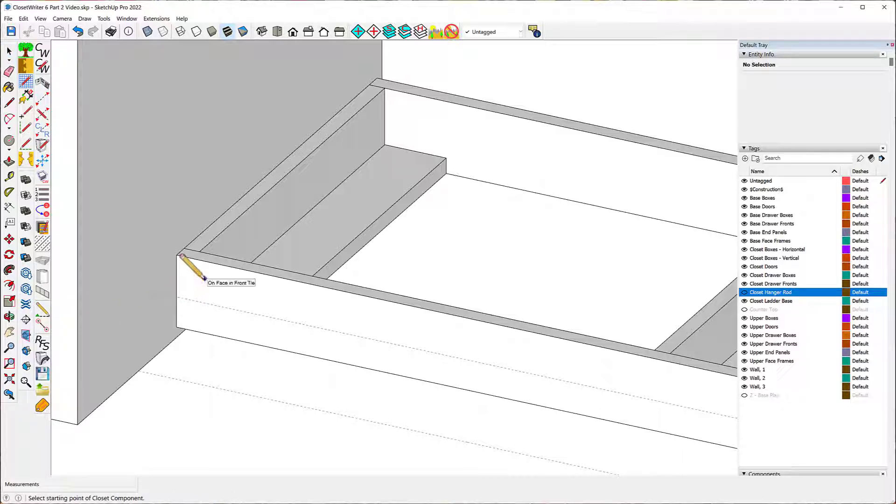
pyautogui.click(139, 287)
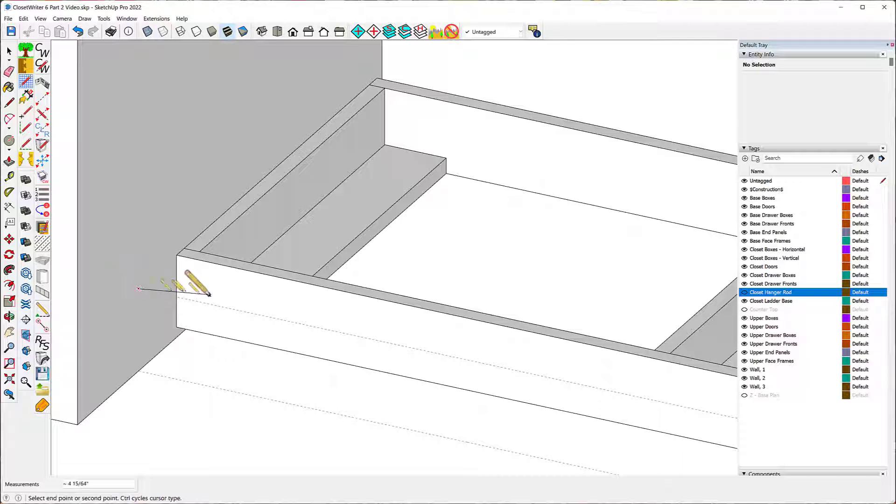
pyautogui.click(258, 314)
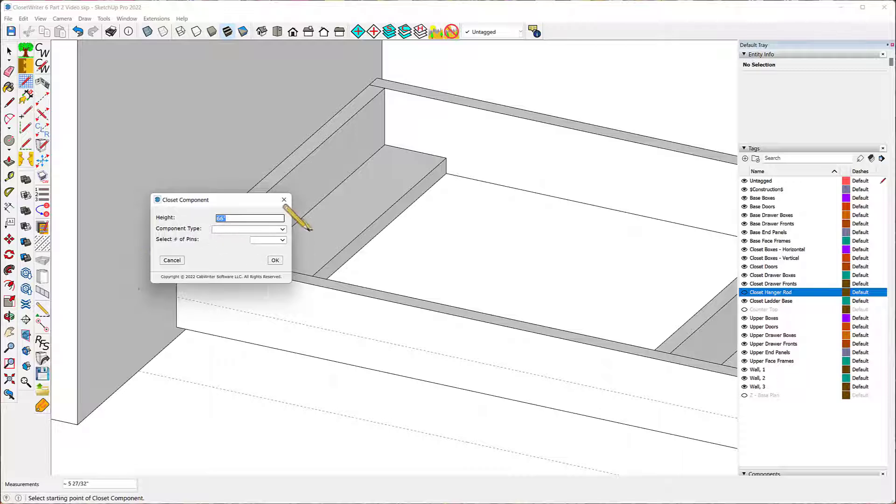
# Create the closet component as a Left Side with a height of 66" and no pin count
pyautogui.click(281, 229)
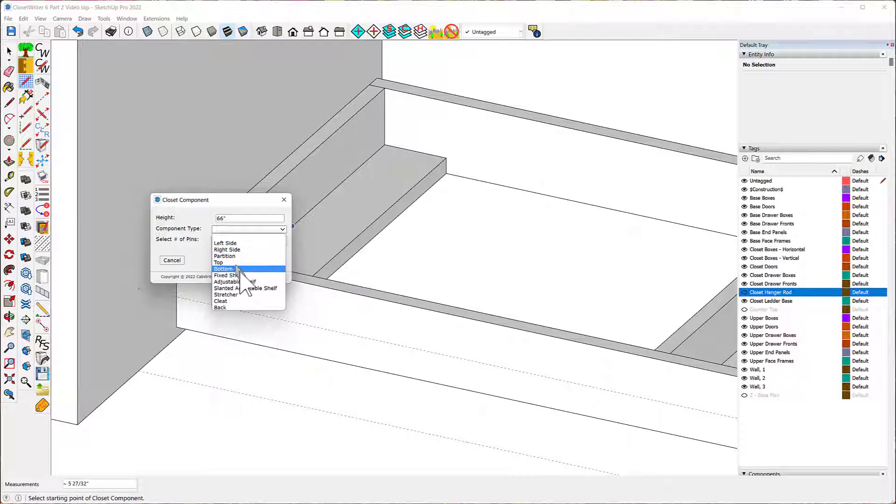
pyautogui.click(230, 243)
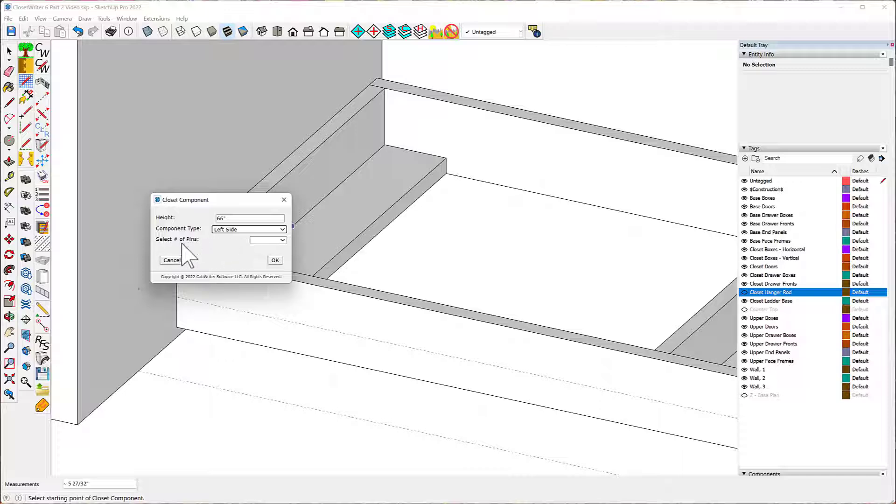
pyautogui.click(283, 230)
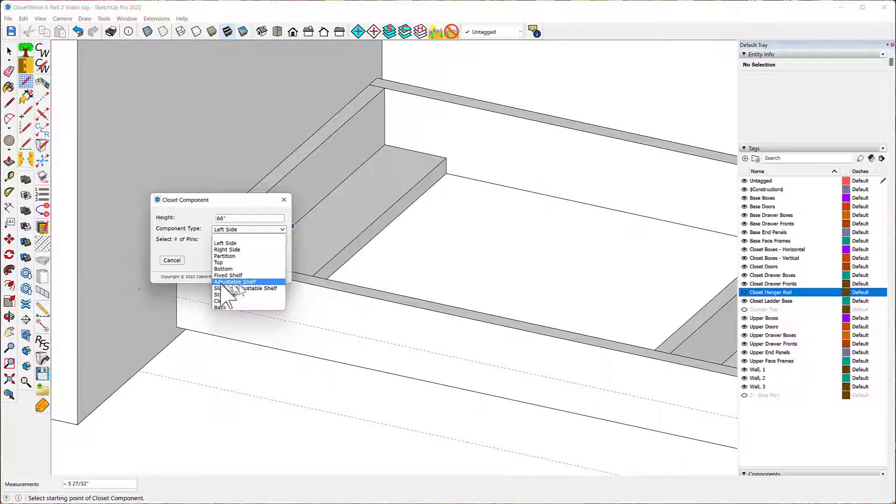
pyautogui.click(193, 255)
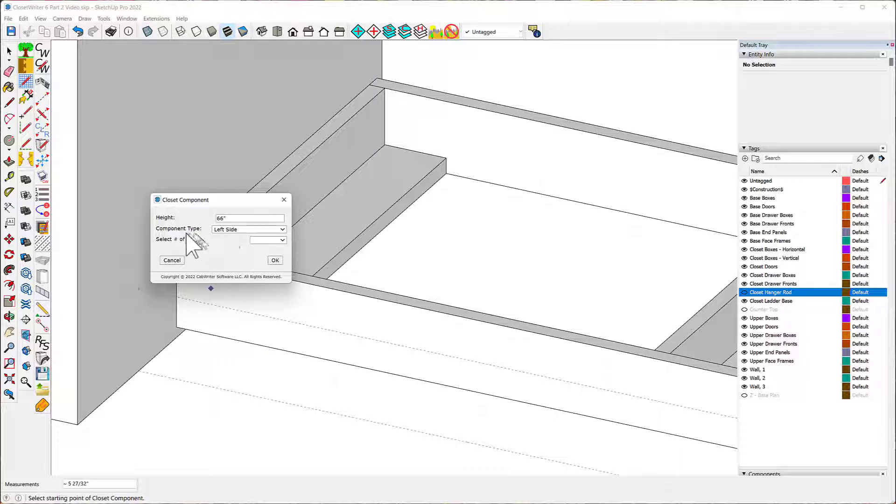
pyautogui.click(276, 261)
# Examine the placed left side against the wall and ladder base, and review the closet settings, including the side hole depth options
pyautogui.scroll(-2, 105, 374)
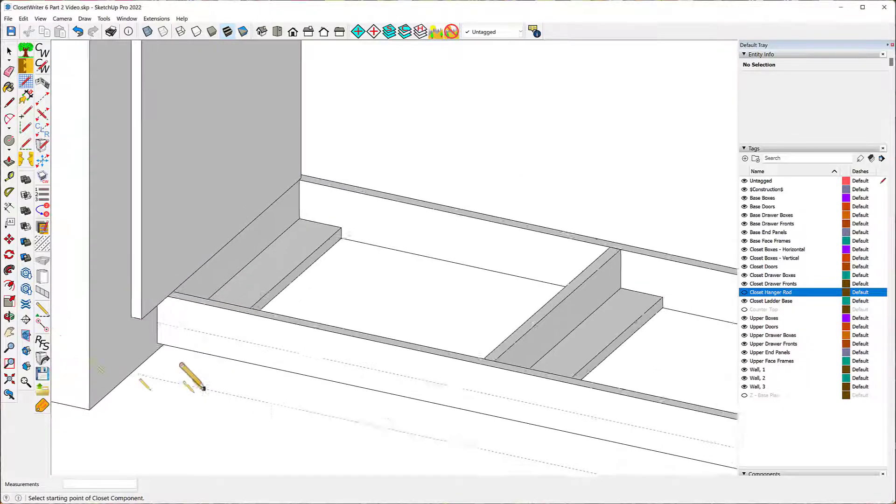
pyautogui.scroll(-5, 203, 389)
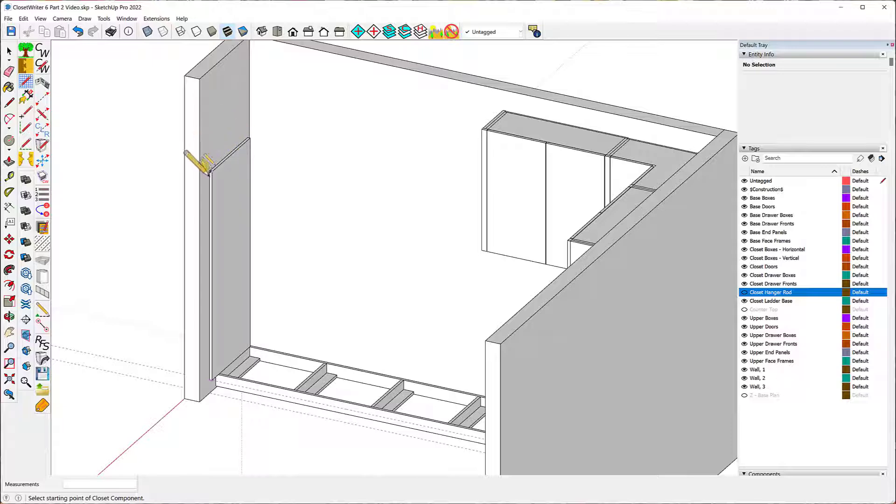
pyautogui.scroll(5, 212, 419)
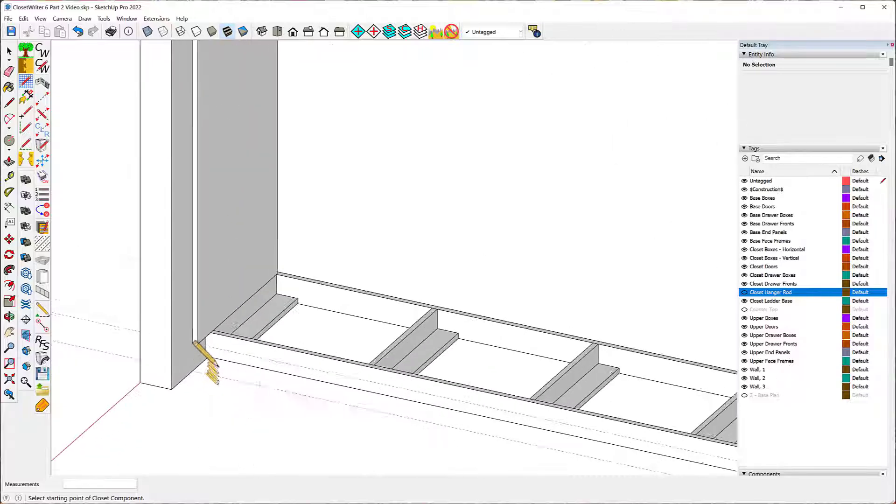
pyautogui.scroll(4, 210, 368)
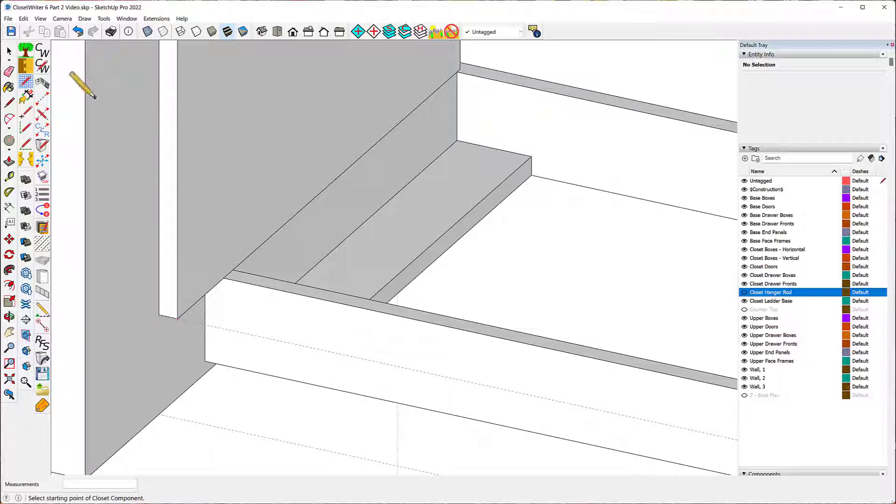
pyautogui.click(42, 67)
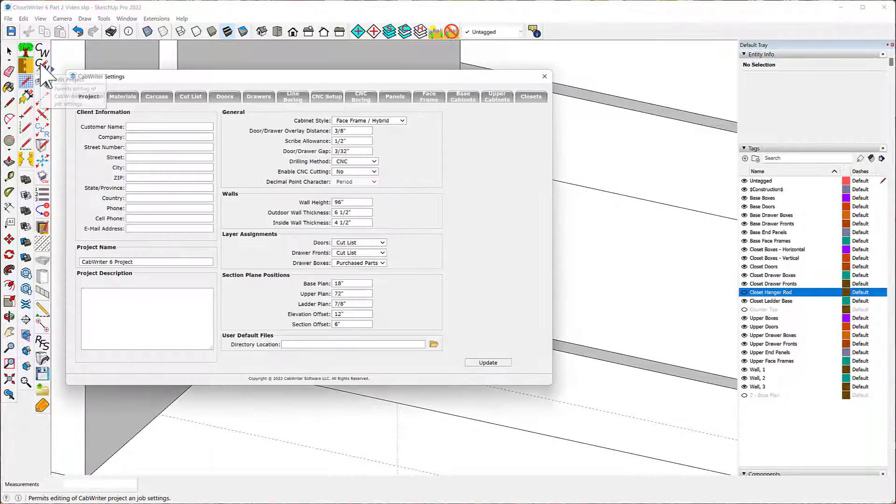
pyautogui.click(532, 98)
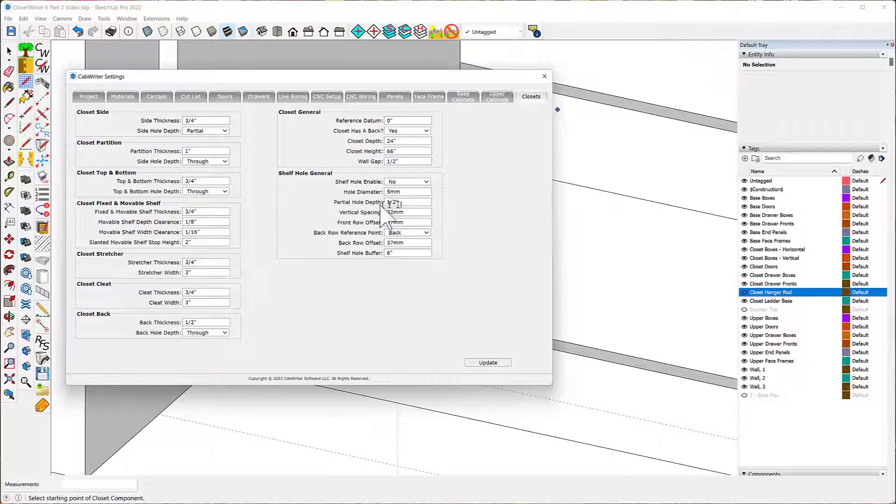
pyautogui.click(224, 135)
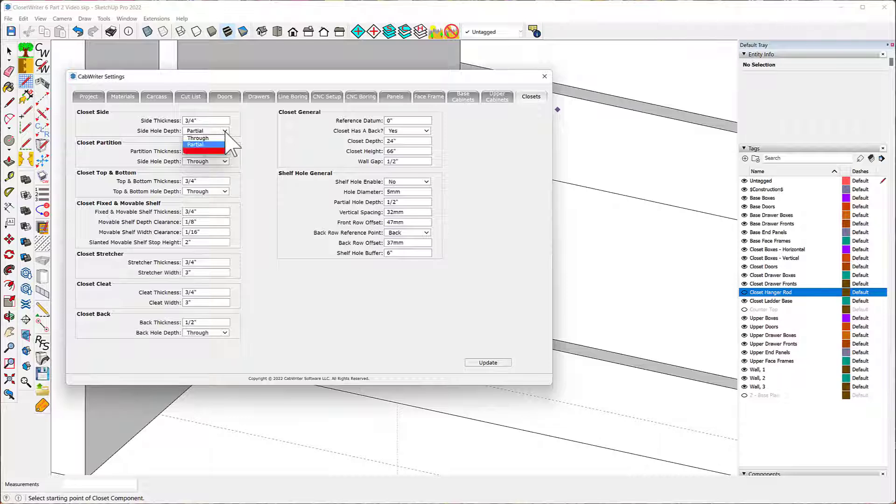
pyautogui.click(225, 134)
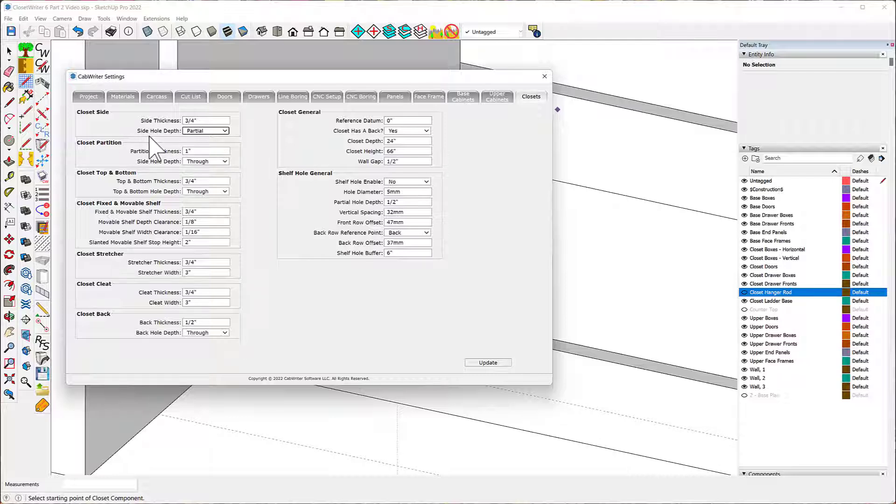
pyautogui.click(225, 132)
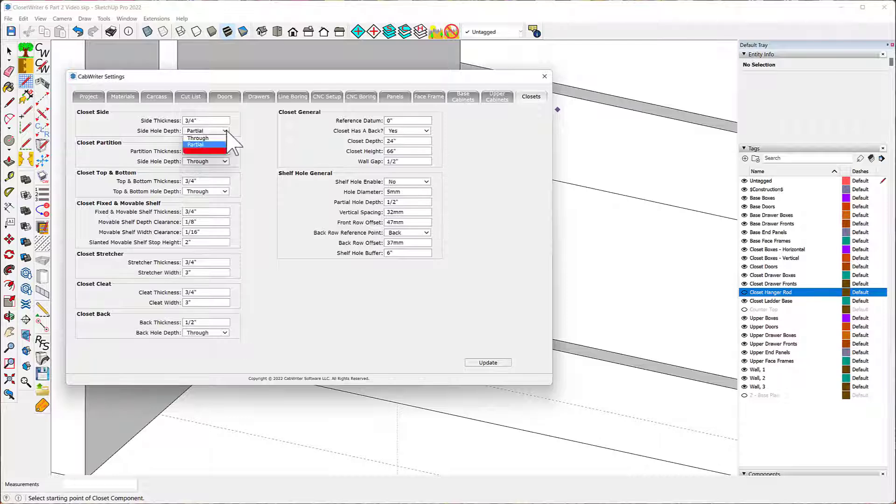
pyautogui.click(226, 132)
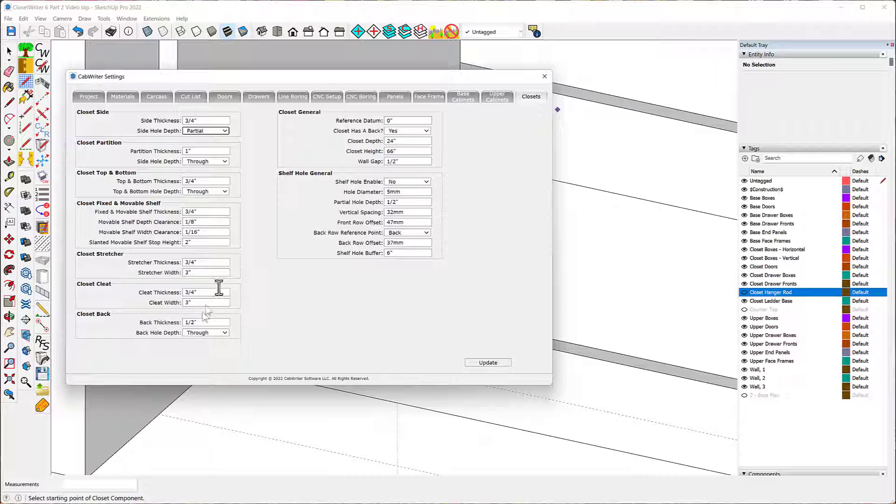
pyautogui.click(544, 76)
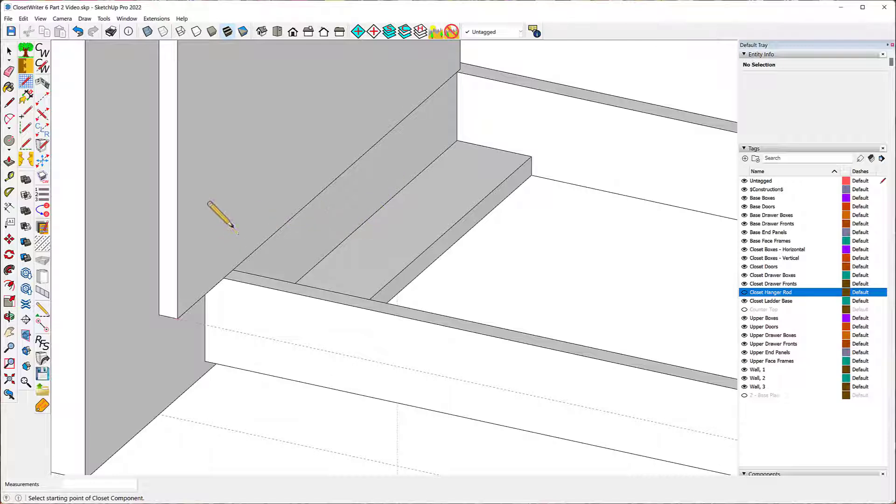
# Undo the placement of the closet's left side on the ladder base
pyautogui.scroll(-1, 223, 243)
pyautogui.scroll(-3, 205, 255)
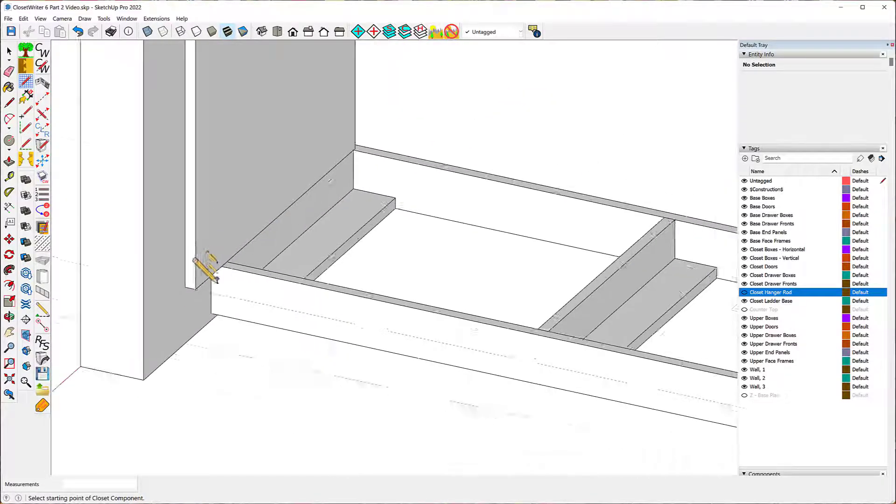
pyautogui.click(76, 32)
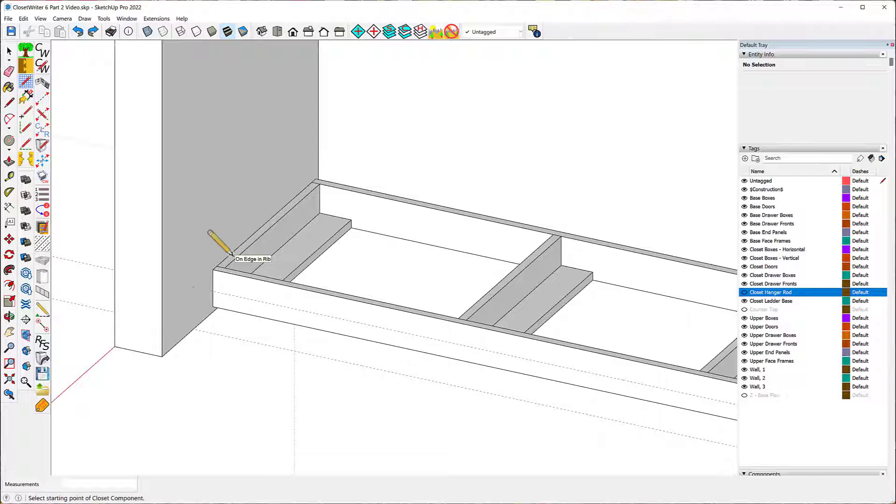
# Enable shelf holes in the closet settings by setting Shelf Hole Enable to Yes, and update the settings
pyautogui.click(43, 65)
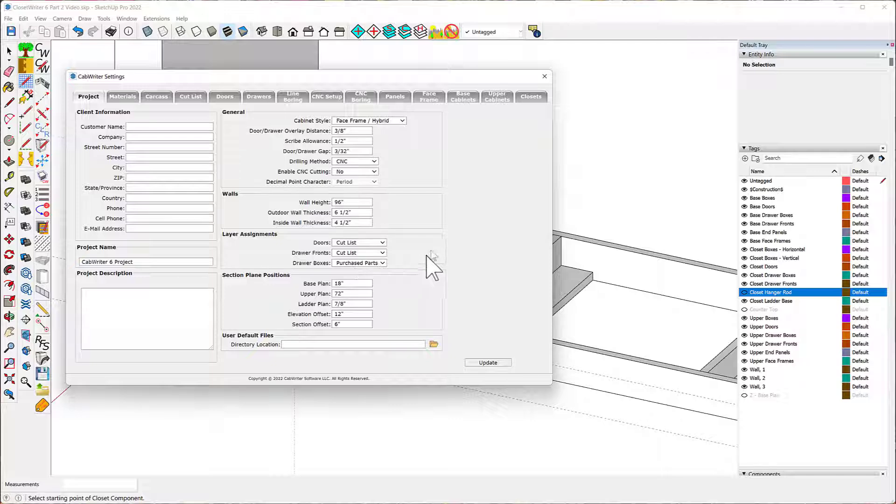
pyautogui.click(532, 98)
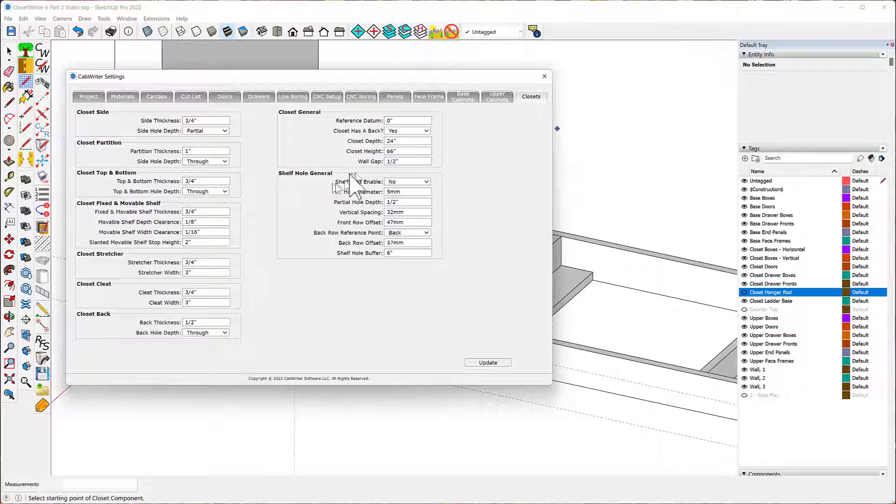
pyautogui.click(426, 182)
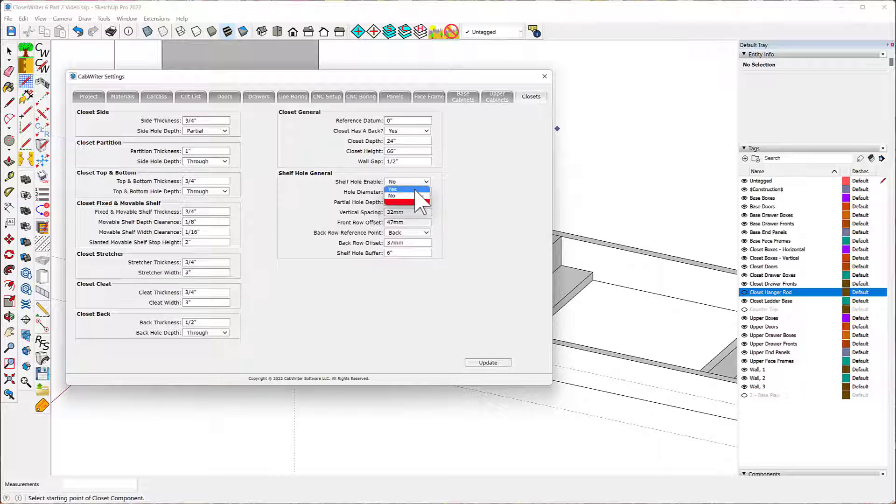
pyautogui.click(410, 199)
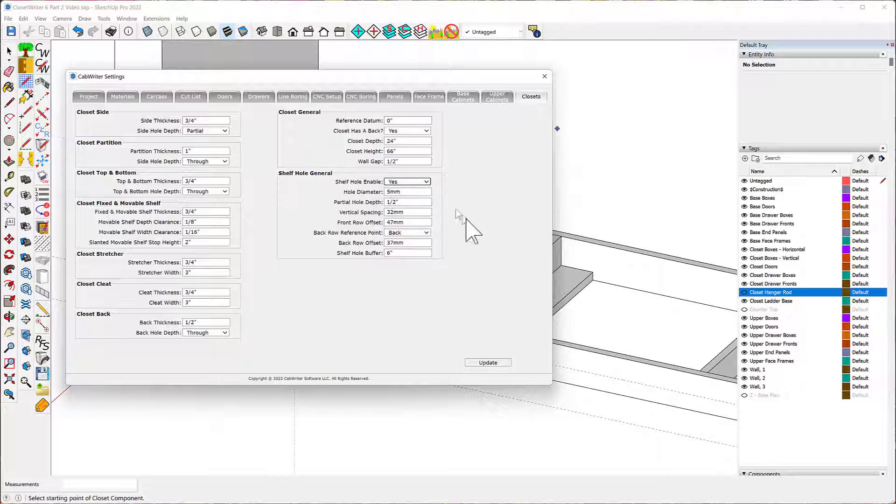
pyautogui.click(490, 363)
pyautogui.click(544, 76)
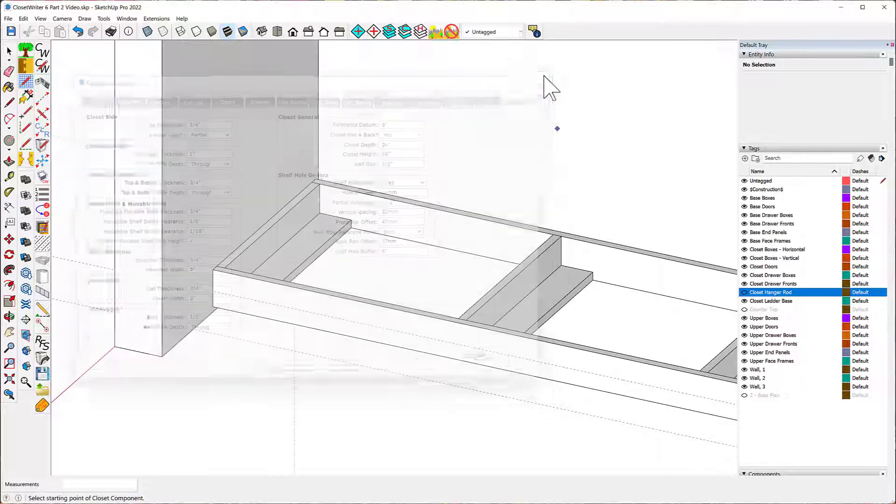
# Create a 66" high Left Side closet component from a line about 11 61/64" long, starting at the wall's guide point and crossing the ladder base's front
pyautogui.moveTo(301, 229); pyautogui.dragTo(289, 344, button='middle')
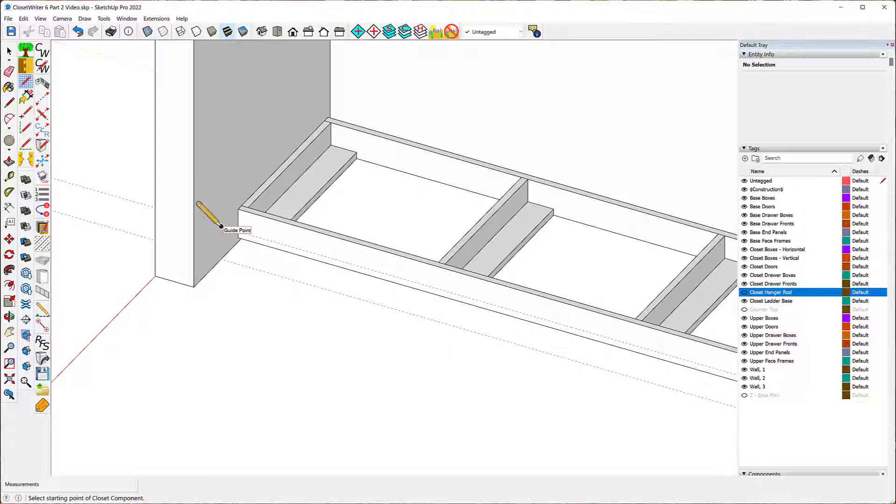
pyautogui.click(221, 226)
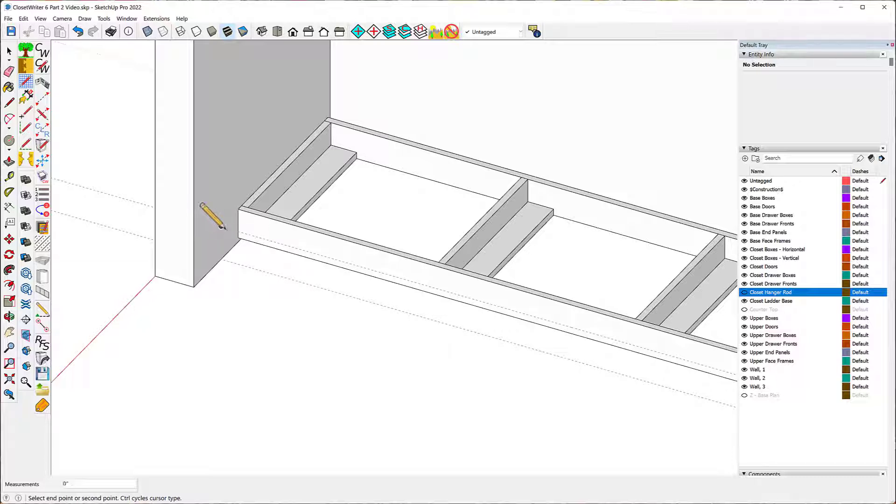
pyautogui.click(323, 256)
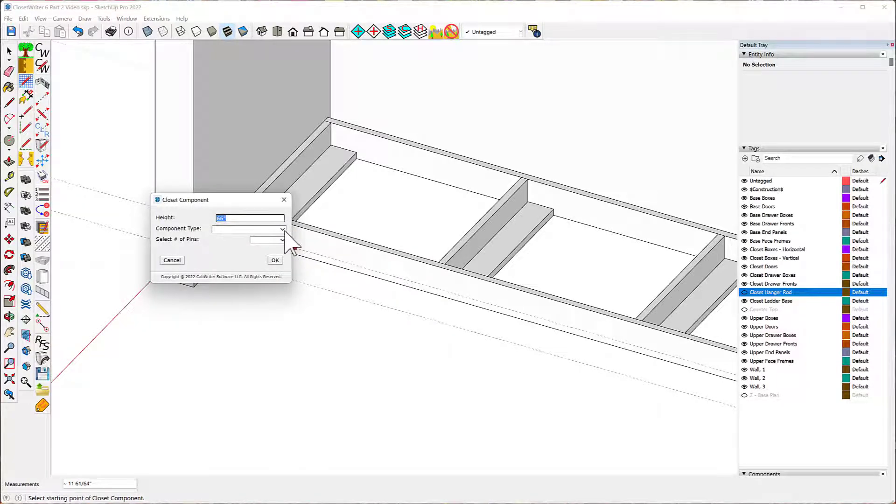
pyautogui.click(282, 229)
pyautogui.click(226, 244)
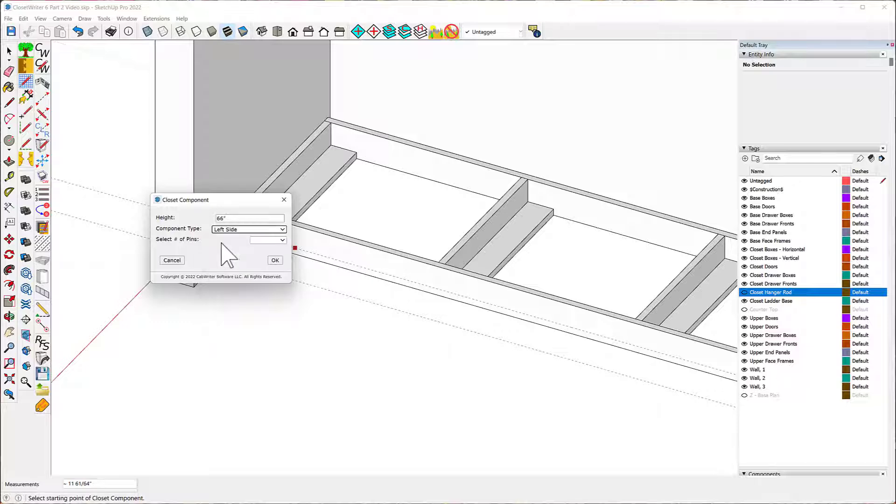
pyautogui.click(275, 260)
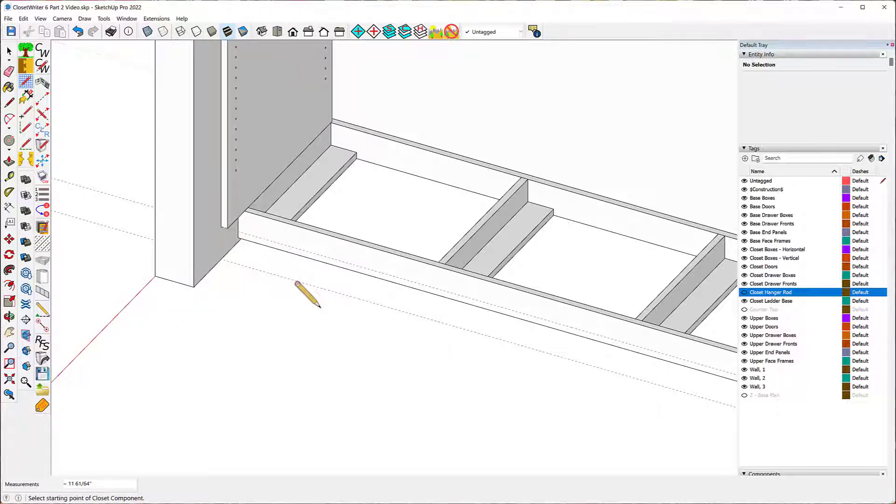
# Examine the front and back rows of shelf pin holes along the left side, including where they start and stop
pyautogui.scroll(-5, 233, 345)
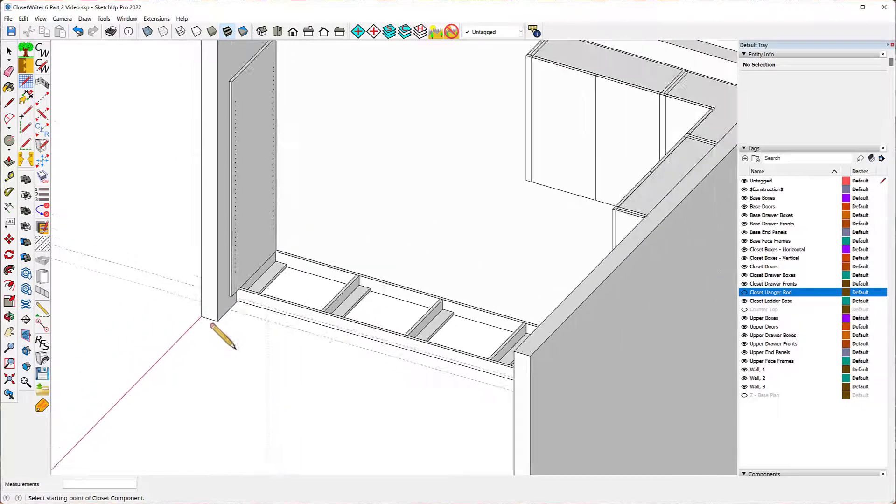
pyautogui.scroll(-1, 235, 347)
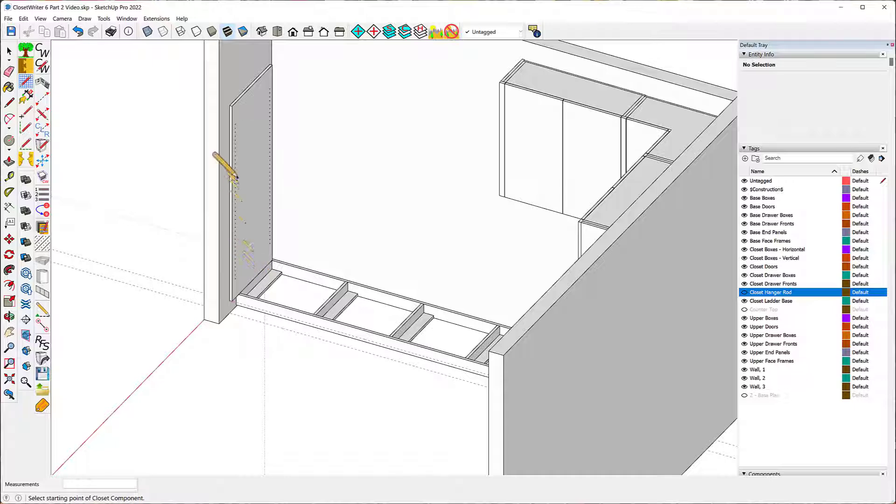
pyautogui.scroll(5, 225, 105)
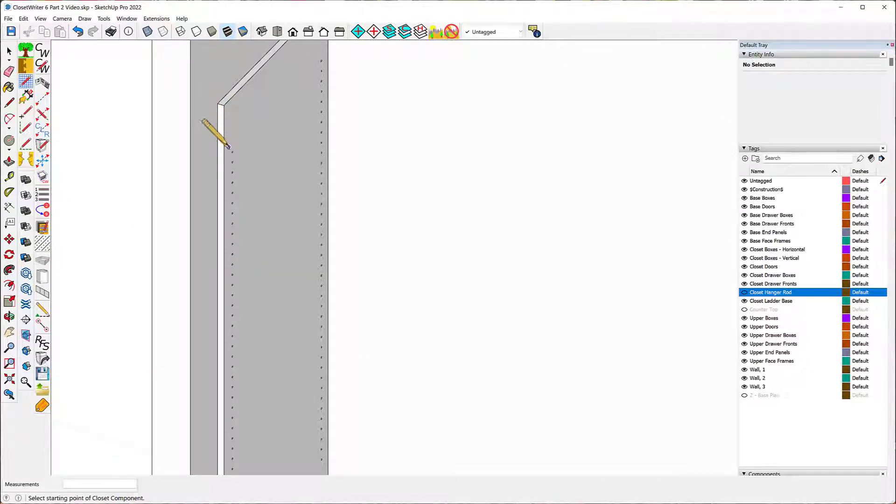
pyautogui.scroll(-4, 228, 147)
pyautogui.scroll(2, 232, 357)
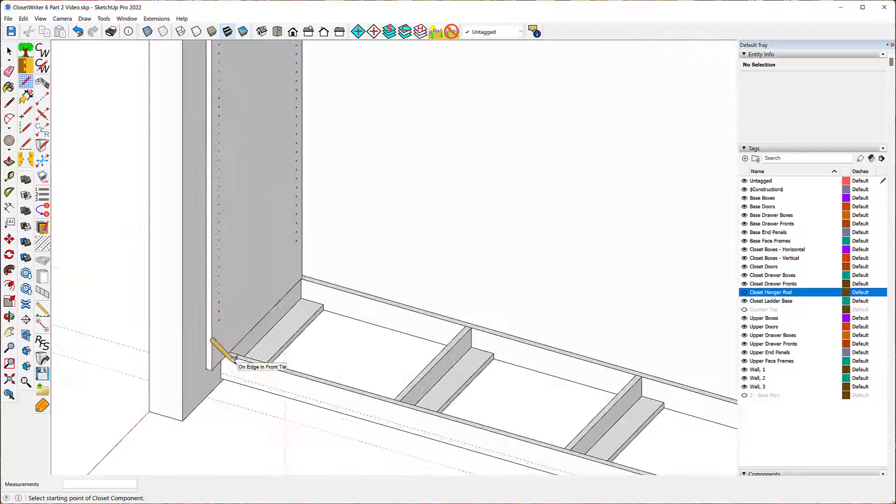
pyautogui.scroll(2, 232, 357)
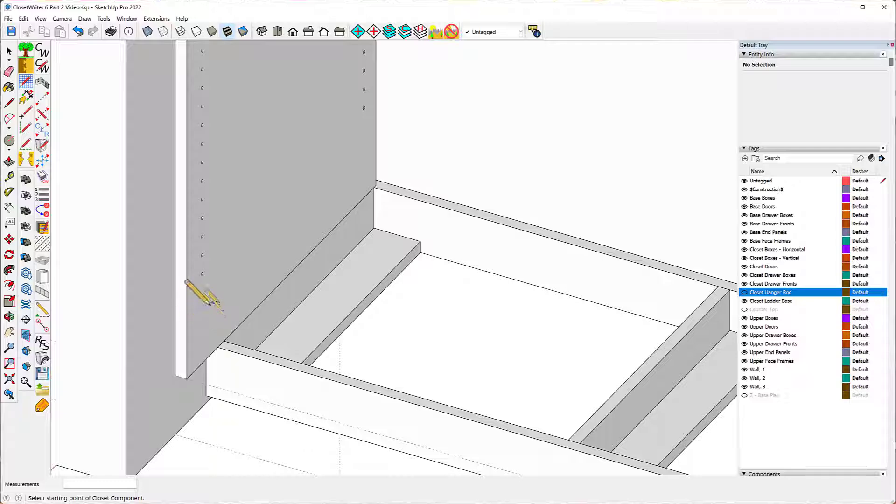
pyautogui.scroll(-2, 176, 322)
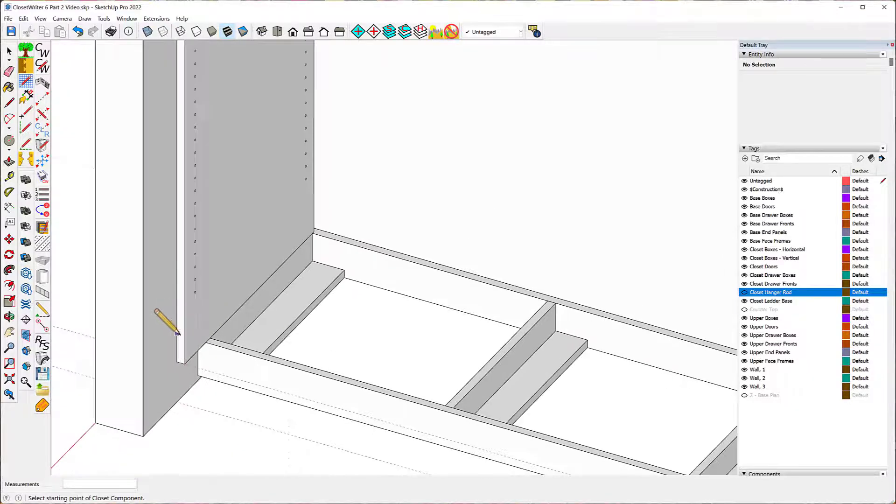
pyautogui.scroll(-3, 164, 321)
pyautogui.scroll(4, 181, 168)
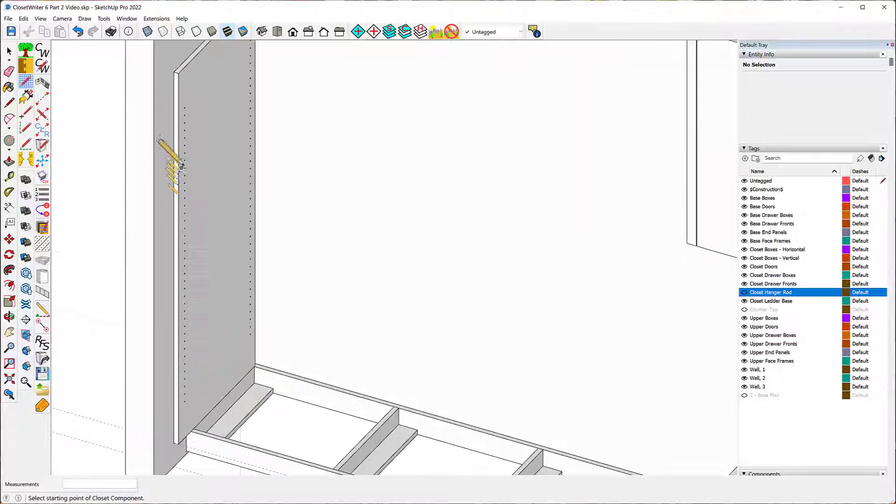
pyautogui.scroll(3, 180, 71)
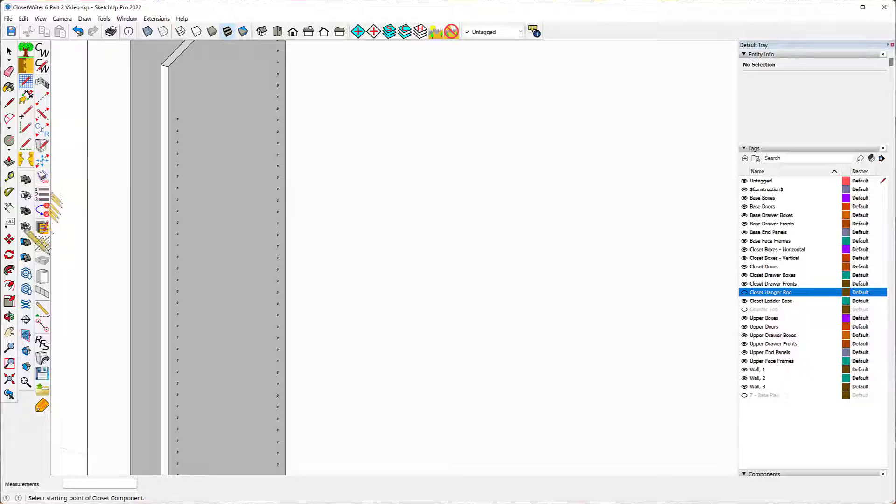
# Place a Tape Measure guide 47 mm from the left side's front edge to check the front row of holes
pyautogui.click(9, 177)
pyautogui.scroll(8, 149, 206)
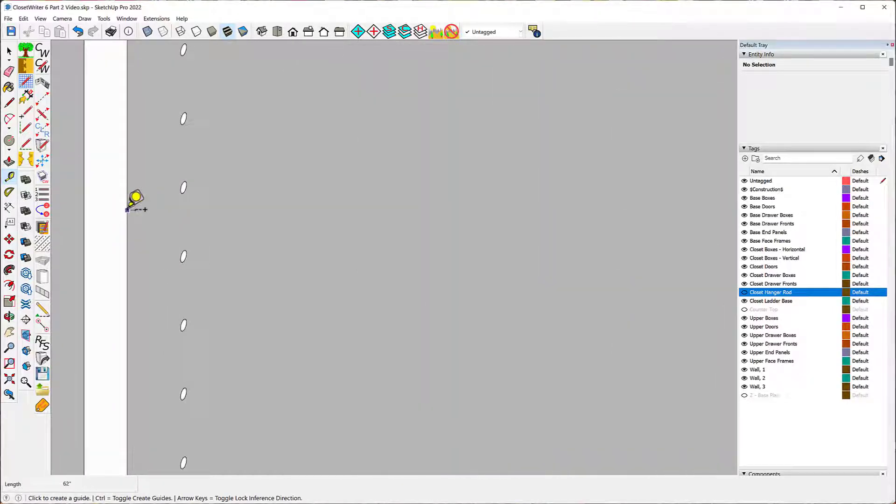
pyautogui.click(127, 209)
pyautogui.scroll(1, 185, 189)
pyautogui.scroll(3, 185, 189)
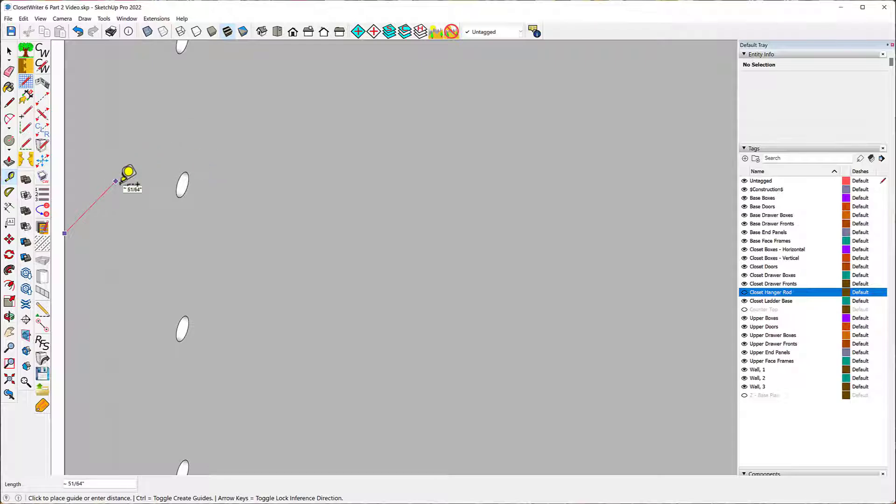
pyautogui.write('47mm')
pyautogui.press('Return')
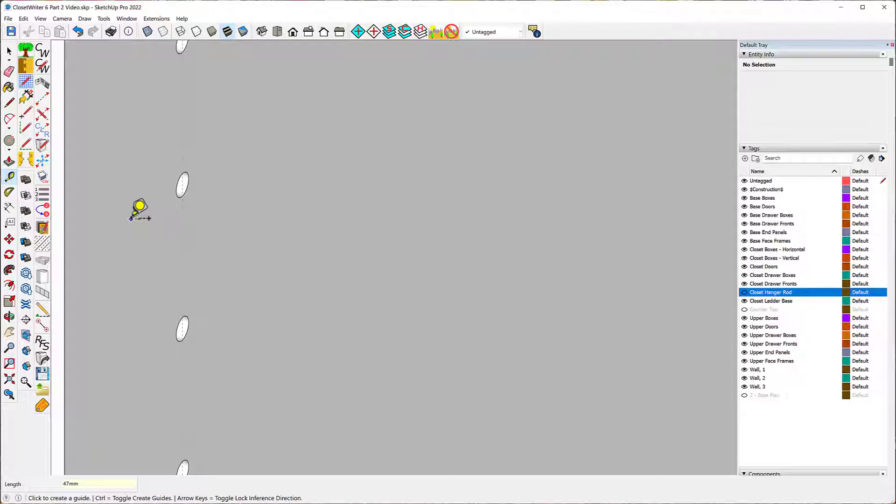
# Undo the 47 mm guide and the placement of the left side with shelf holes
pyautogui.scroll(-3, 134, 218)
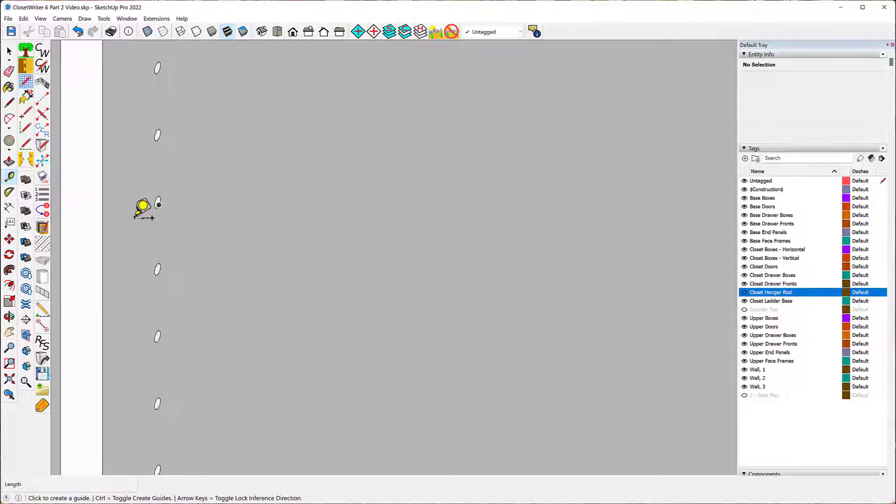
pyautogui.click(77, 31)
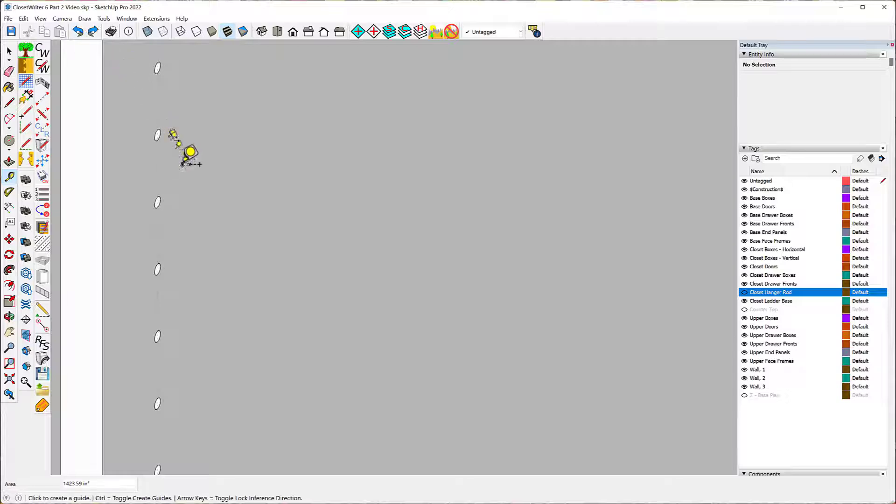
pyautogui.scroll(-1, 158, 199)
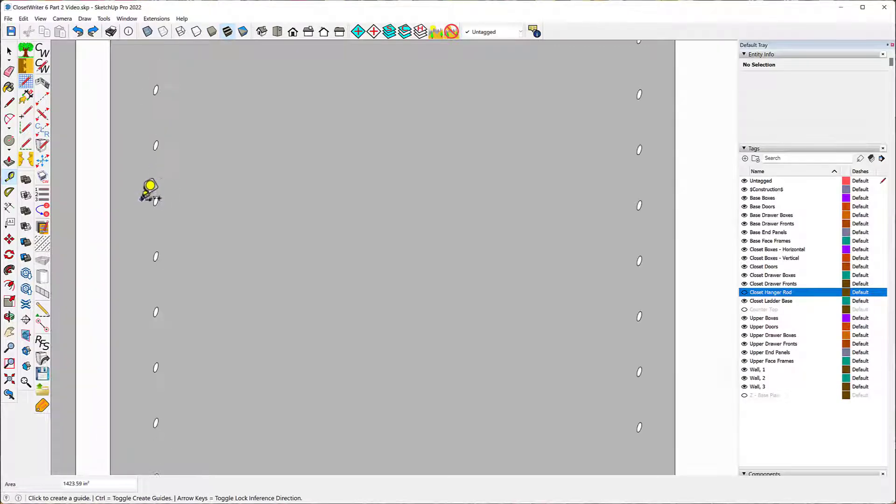
pyautogui.scroll(-5, 157, 199)
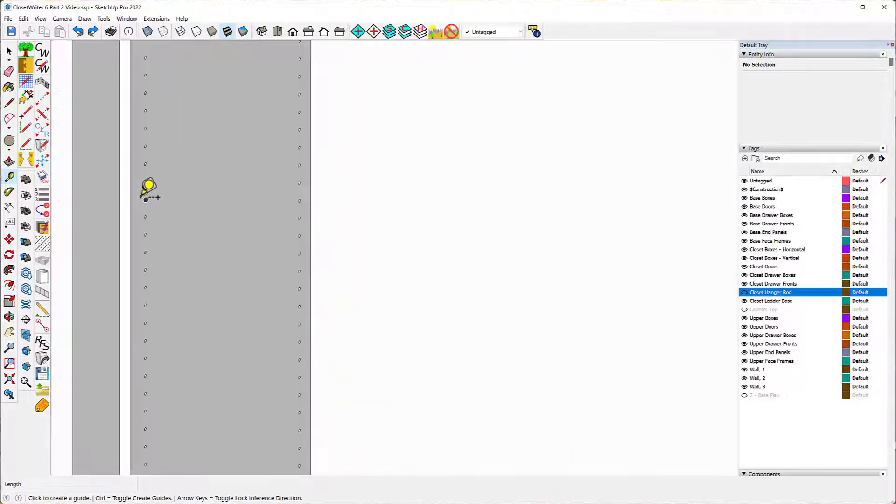
pyautogui.scroll(-1, 145, 198)
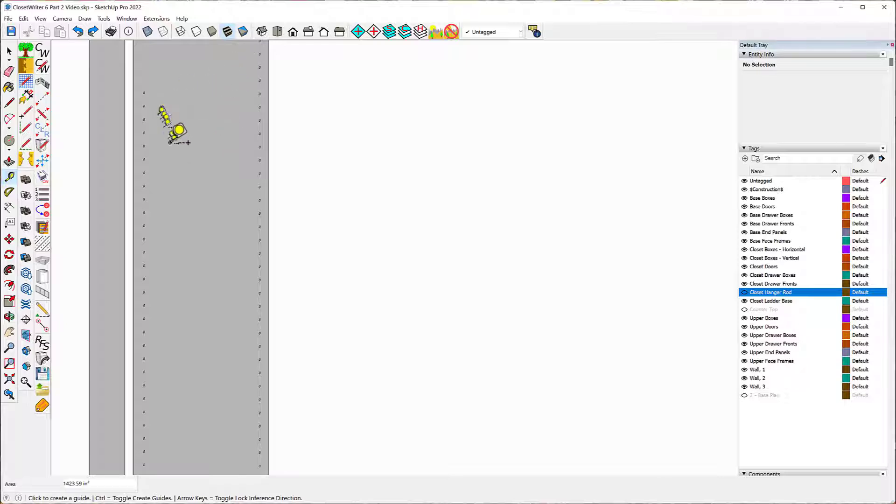
pyautogui.click(78, 32)
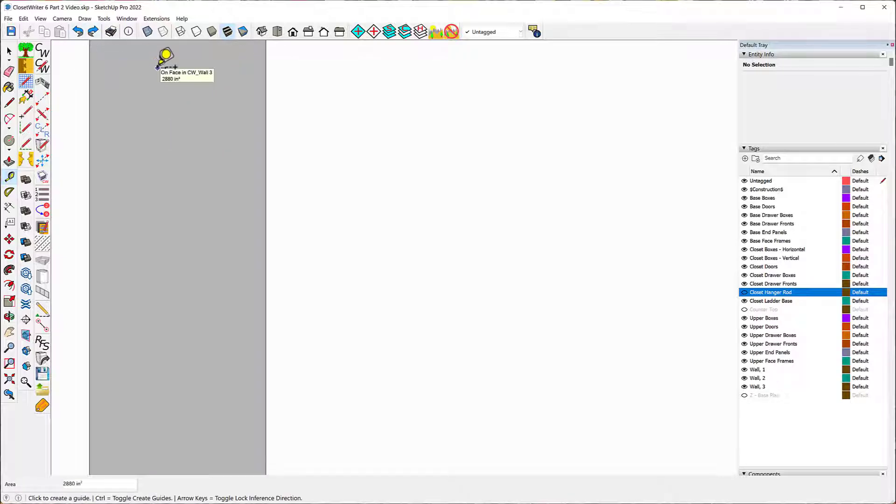
# Draw a closet component line about 4 5/64" long from the end wall's guide point across the ladder base's front
pyautogui.scroll(-5, 163, 60)
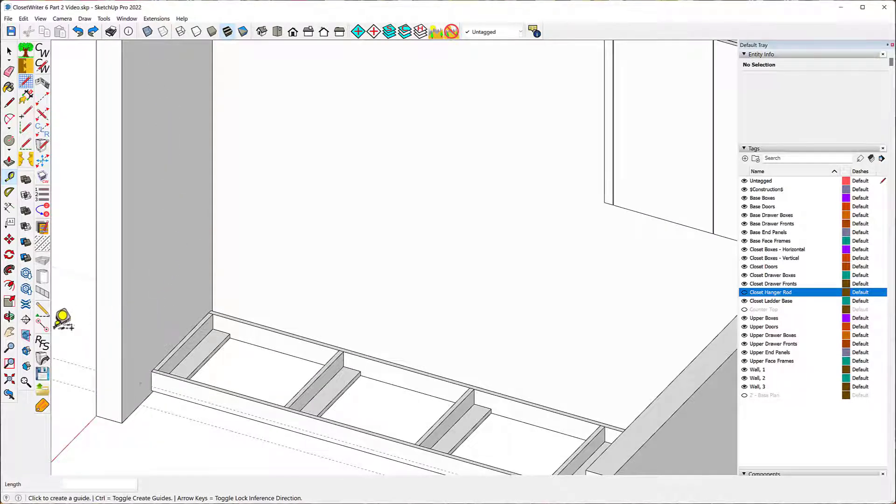
pyautogui.click(42, 325)
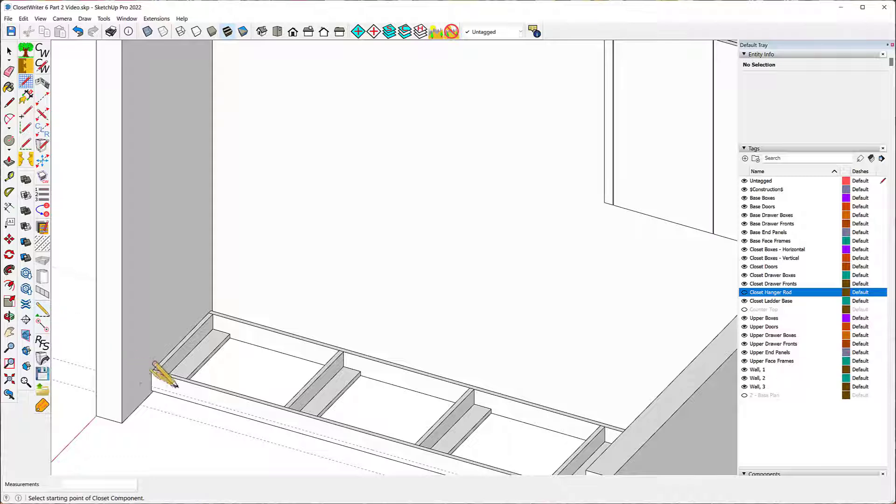
pyautogui.scroll(2, 161, 369)
pyautogui.scroll(3, 167, 376)
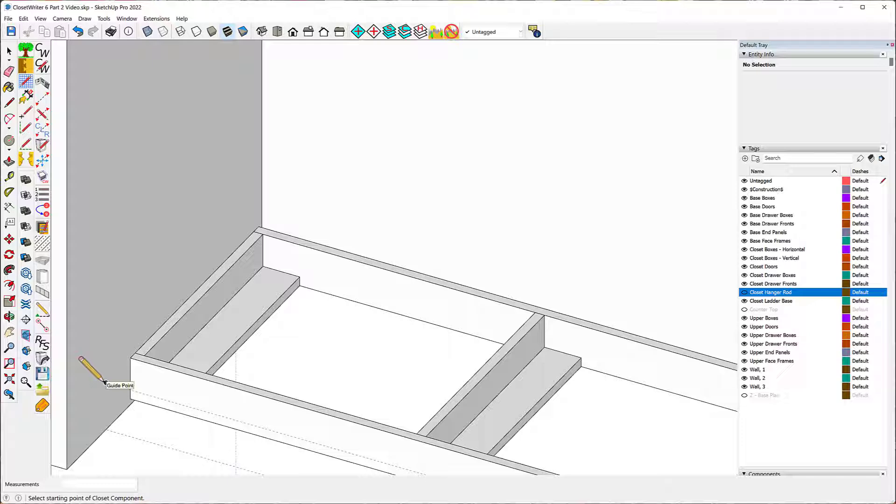
pyautogui.click(105, 383)
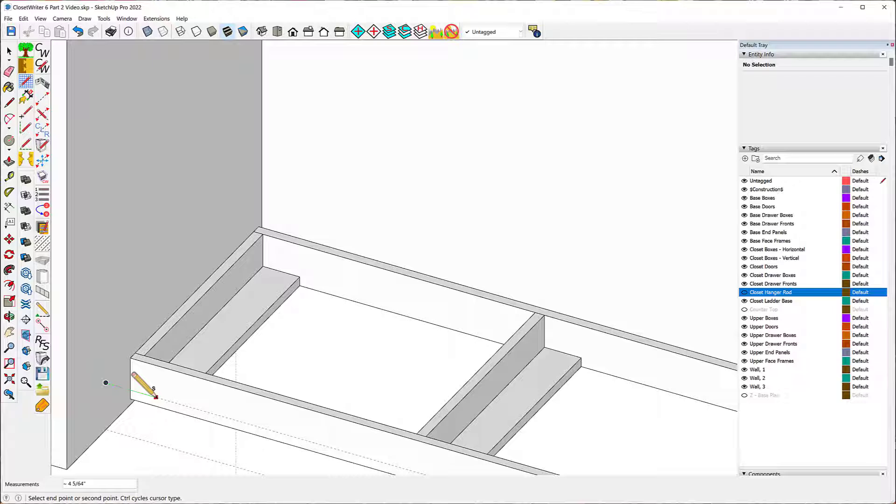
pyautogui.click(155, 397)
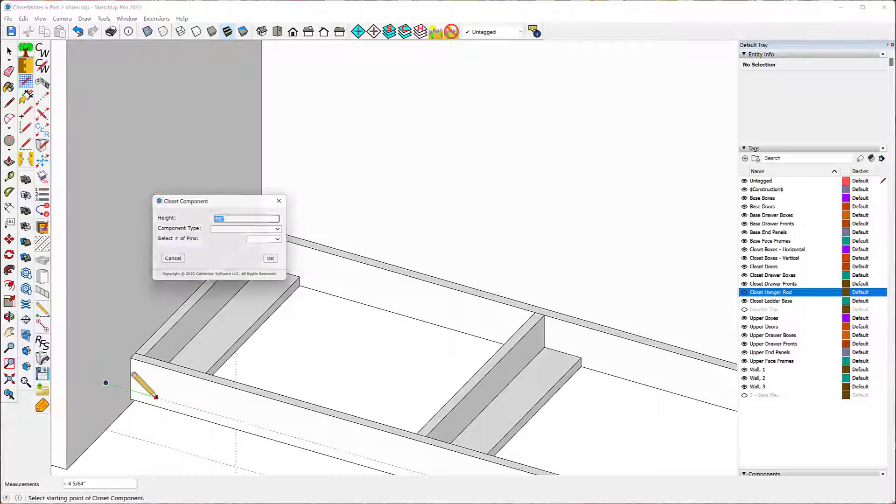
# Create the closet component as a Left Side with a height of 66" and no pin count selected
pyautogui.click(281, 229)
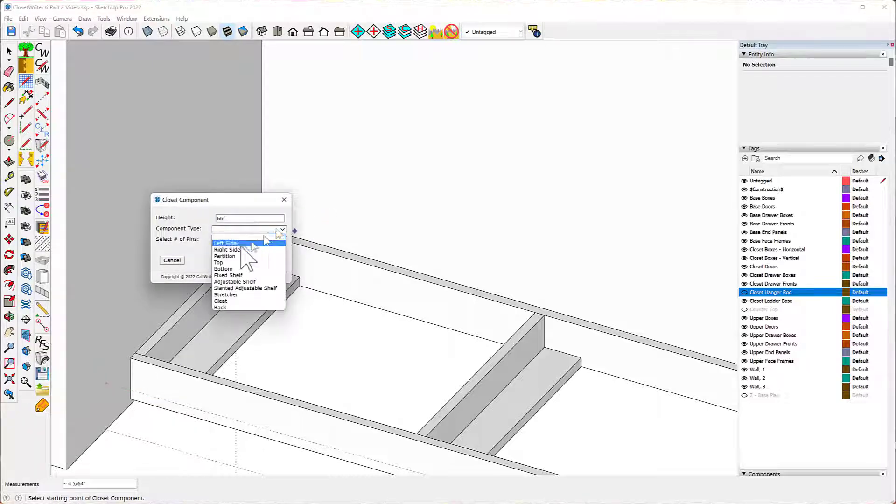
pyautogui.click(229, 243)
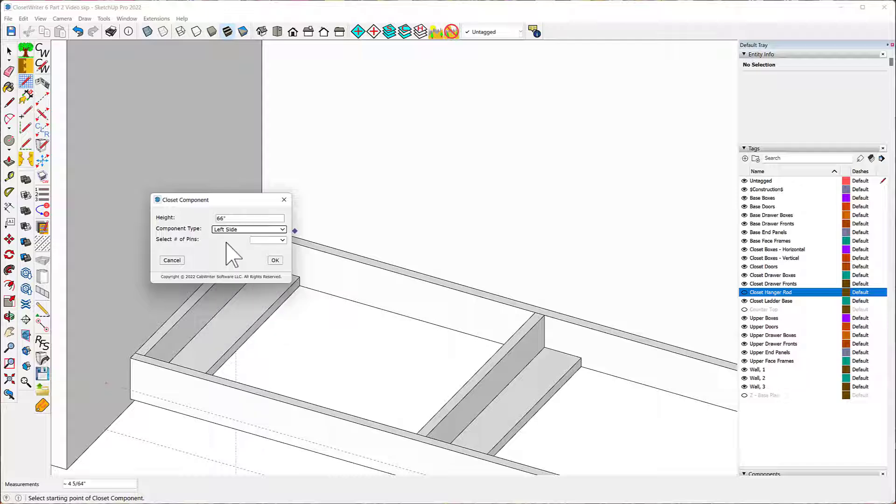
pyautogui.click(276, 259)
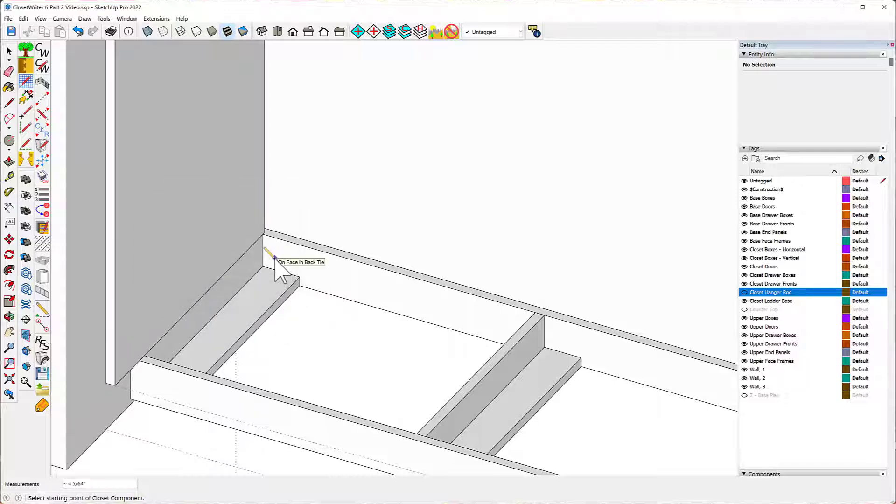
# Delete the left side panel standing against the closet's end wall
pyautogui.scroll(-3, 190, 305)
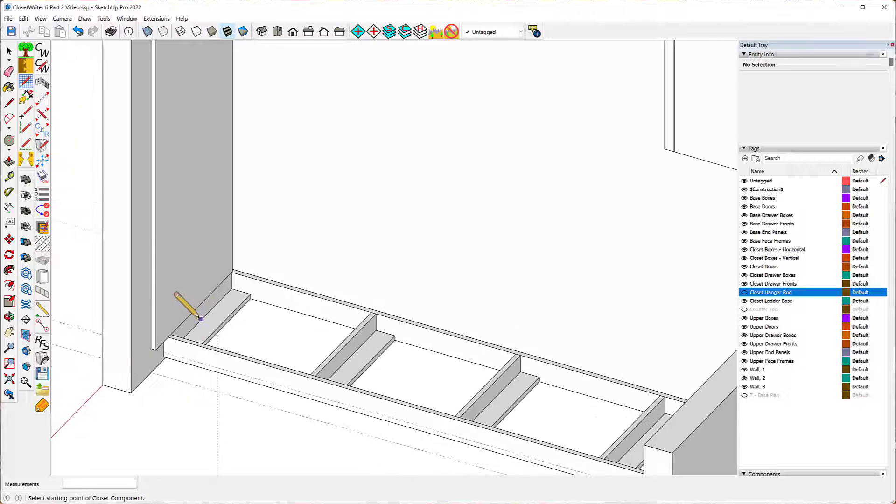
pyautogui.scroll(-4, 201, 319)
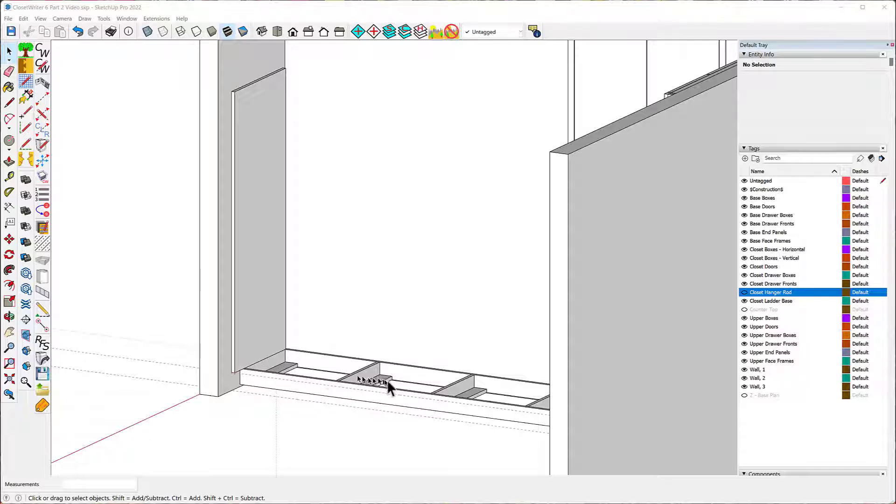
pyautogui.scroll(4, 248, 367)
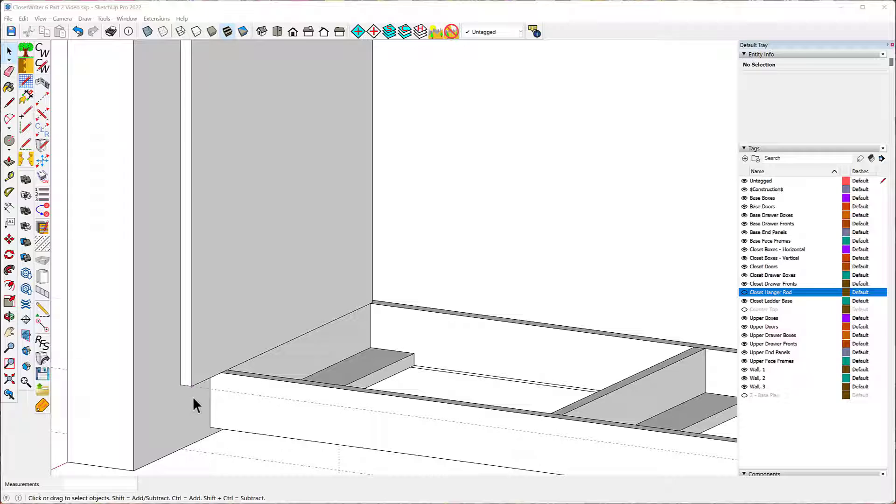
pyautogui.click(221, 299)
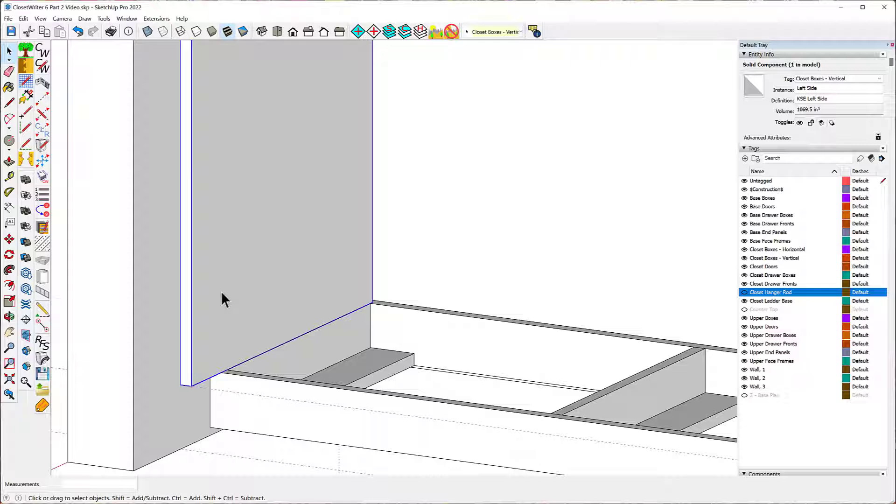
pyautogui.press('Delete')
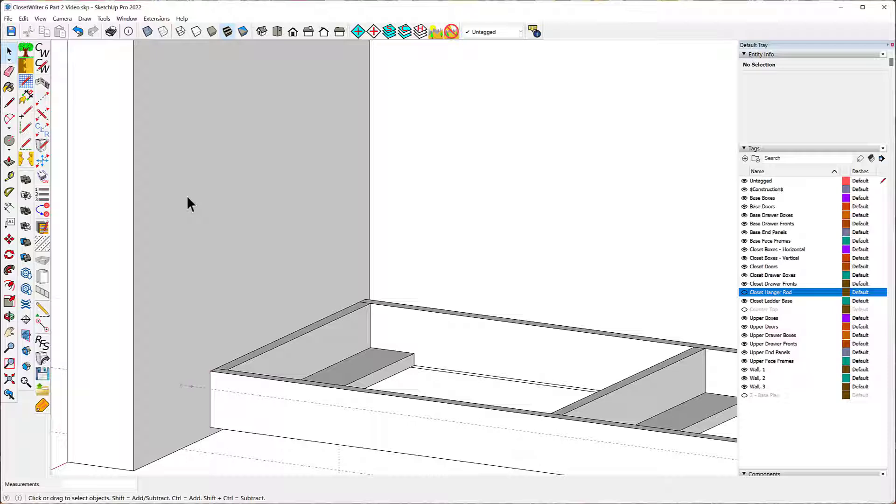
# Purge the unused components from the model with the Purge tool
pyautogui.click(104, 18)
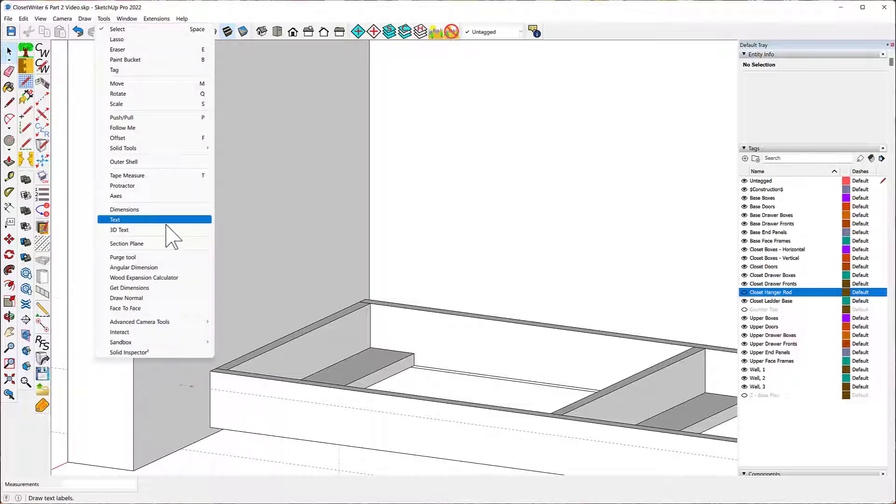
pyautogui.click(117, 258)
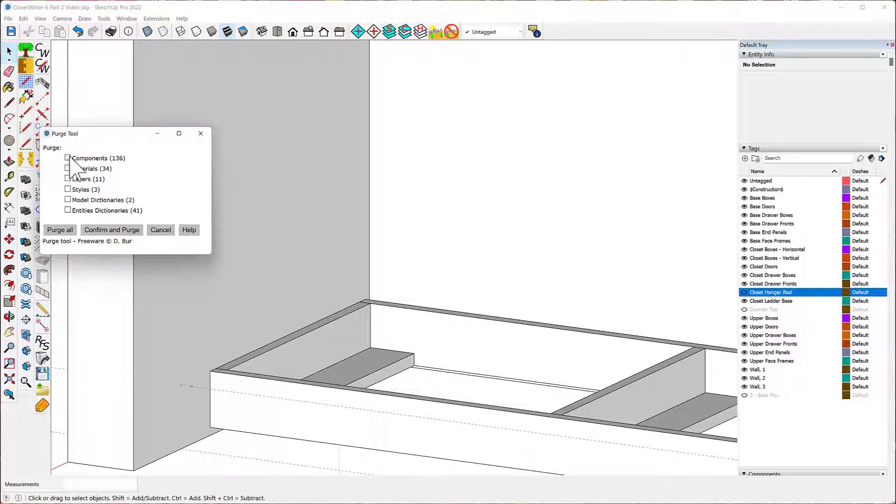
pyautogui.click(68, 159)
pyautogui.click(58, 230)
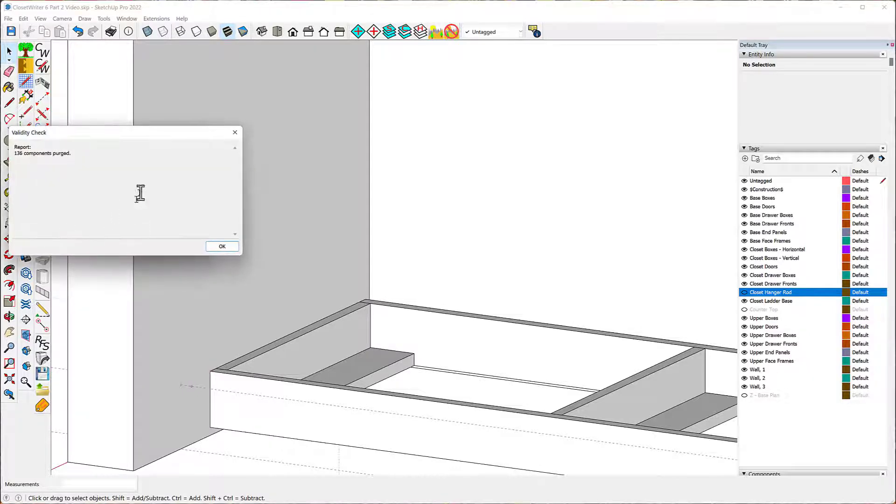
pyautogui.click(235, 132)
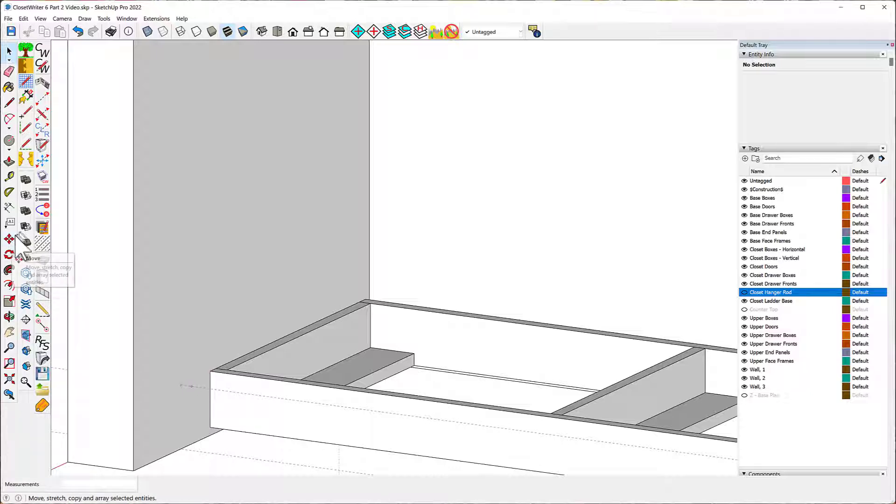
# Place a Tape Measure guide 0.75" above the existing horizontal guide across the ladder base's front
pyautogui.click(9, 177)
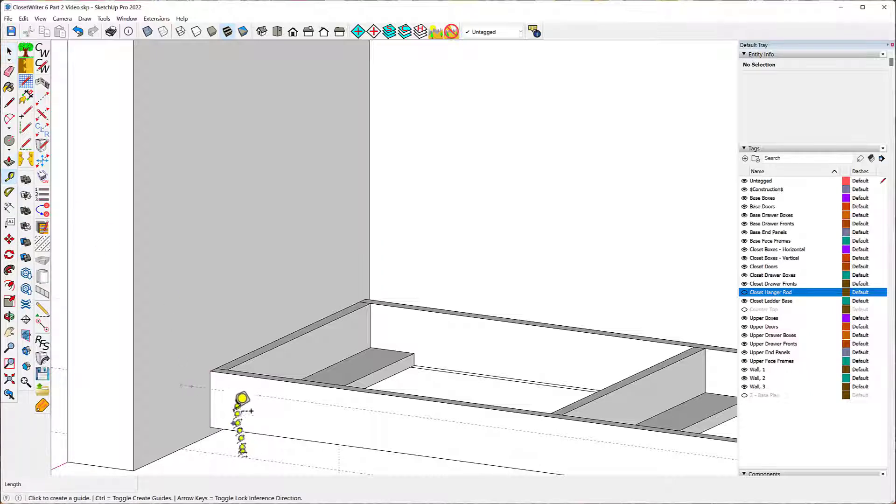
pyautogui.click(232, 391)
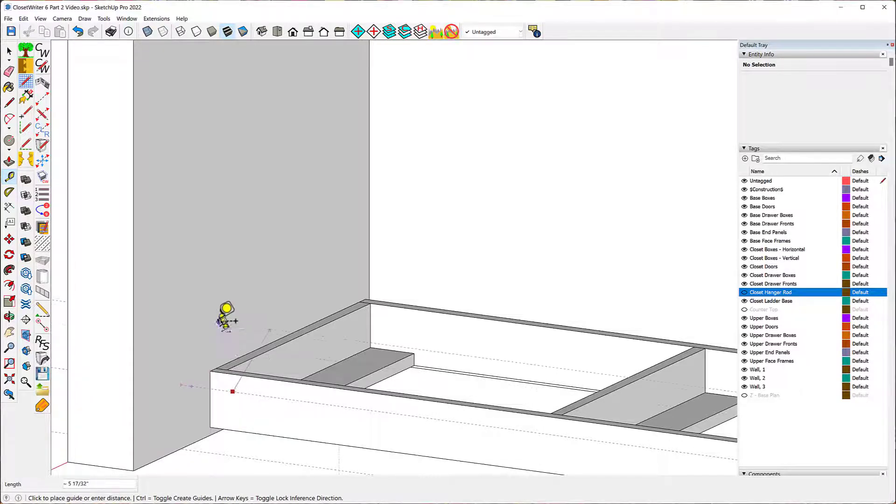
pyautogui.press('Up')
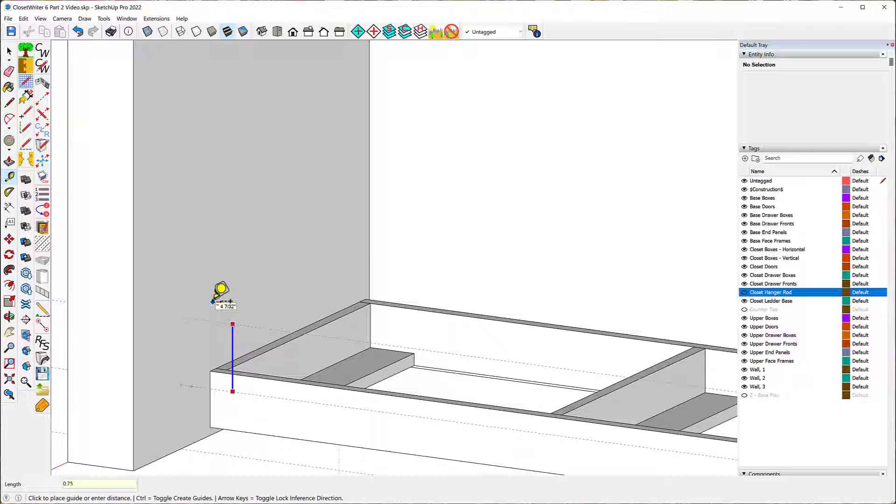
pyautogui.press('Return')
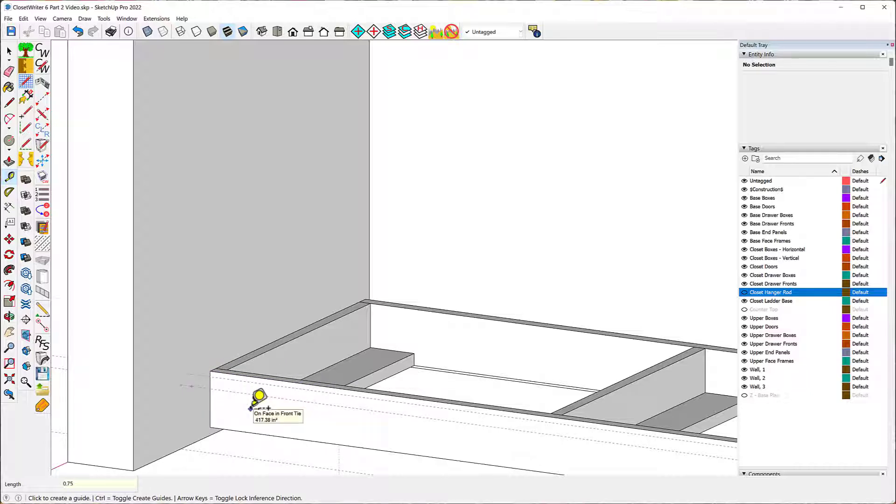
# Draw a closet component line about 4 1/32" long along the raised guide, starting from its end at the end wall
pyautogui.click(45, 317)
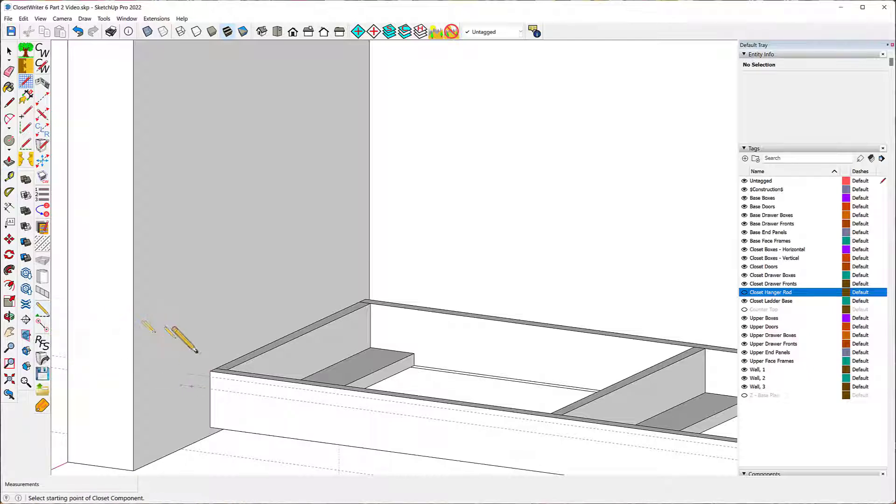
pyautogui.click(179, 369)
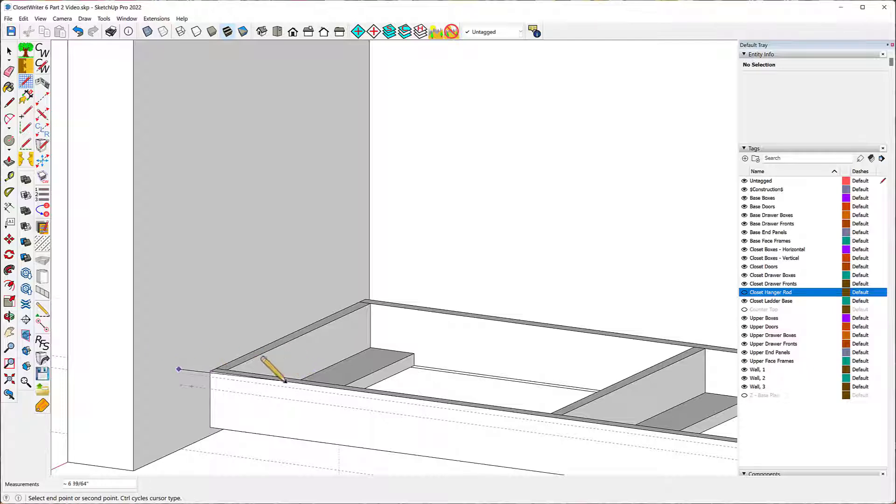
pyautogui.press('Escape')
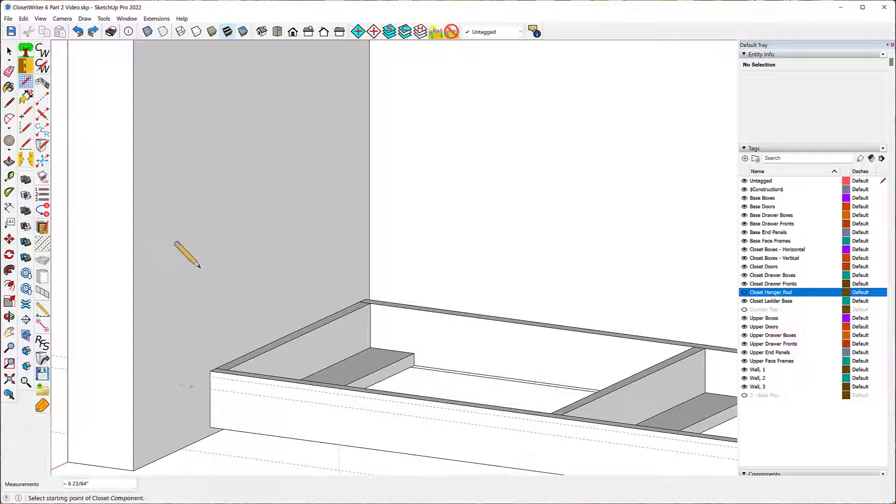
pyautogui.click(179, 372)
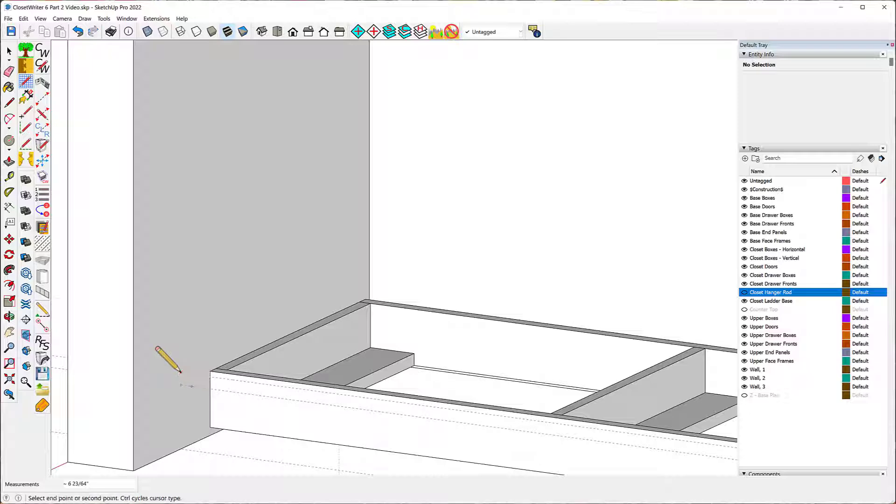
pyautogui.click(239, 380)
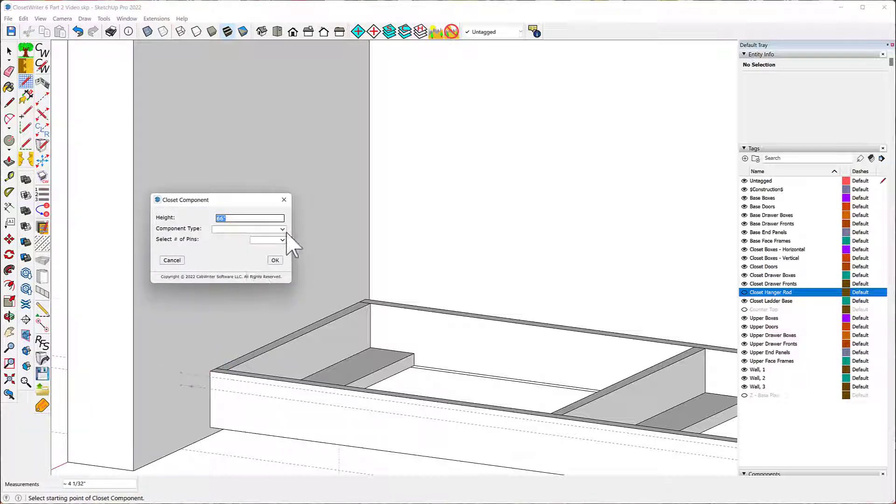
# Create the closet component as a Left Side with a height of 66" and no pin count selected
pyautogui.click(281, 229)
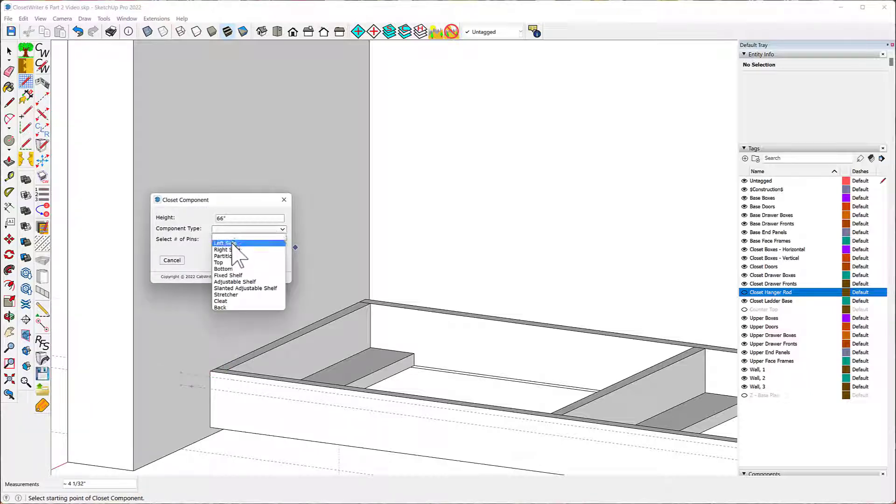
pyautogui.click(228, 243)
pyautogui.click(276, 260)
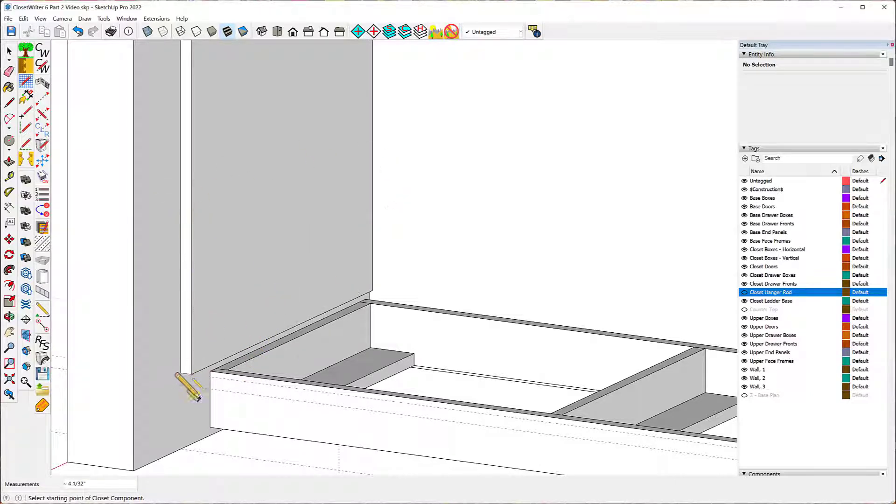
# Set a closet component's start point by distance along the raised guide, measured from the left side's lower front corner
pyautogui.scroll(3, 203, 392)
pyautogui.moveTo(251, 404); pyautogui.dragTo(254, 336, button='middle')
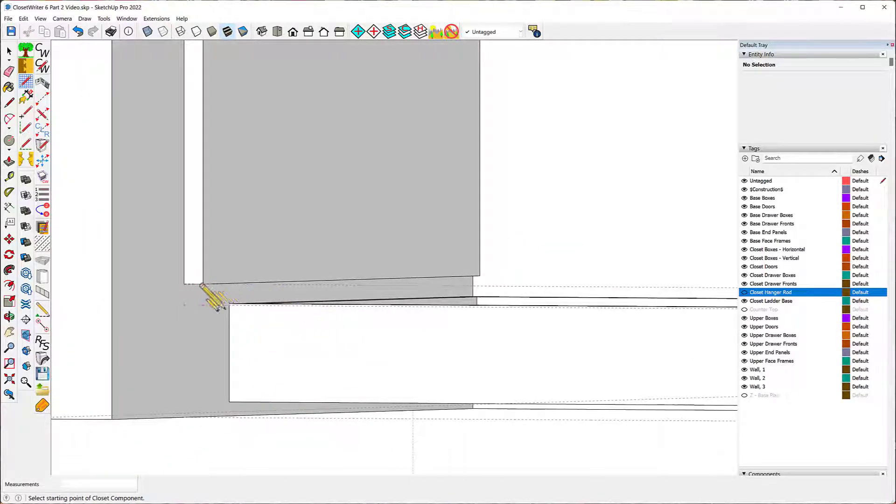
pyautogui.moveTo(359, 235); pyautogui.dragTo(300, 326, button='middle')
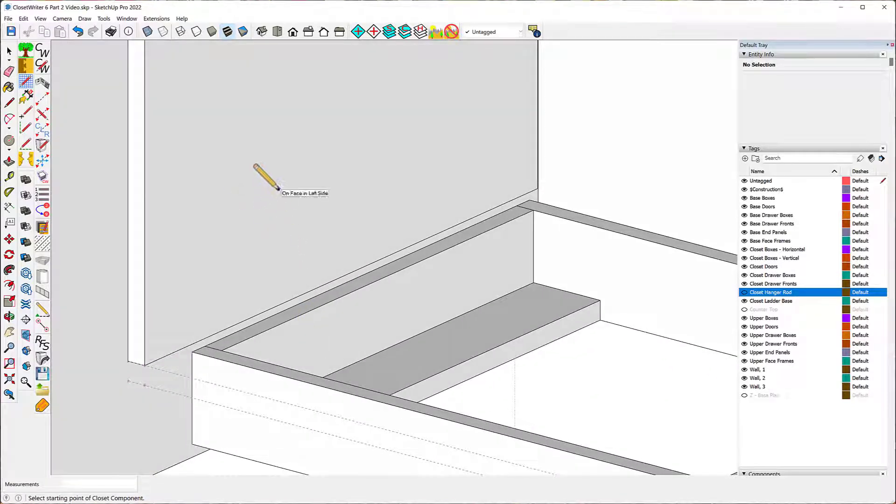
pyautogui.scroll(-4, 280, 191)
pyautogui.scroll(-2, 203, 215)
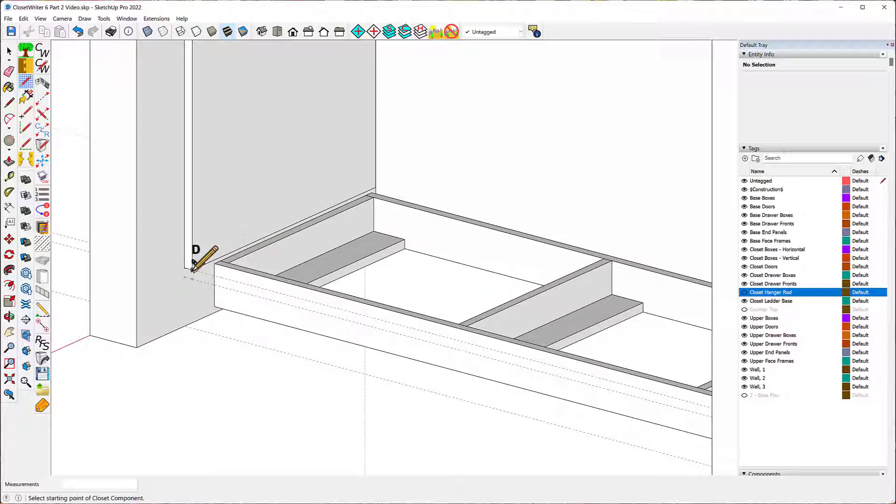
pyautogui.click(193, 269)
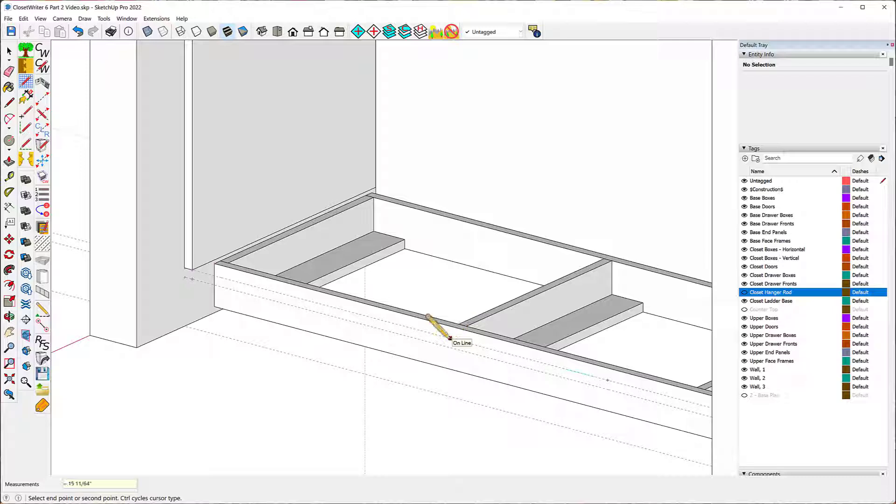
pyautogui.press('Return')
# Draw the closet component line about 3 31/32" long along the raised guide from the offset start point
pyautogui.scroll(-2, 335, 270)
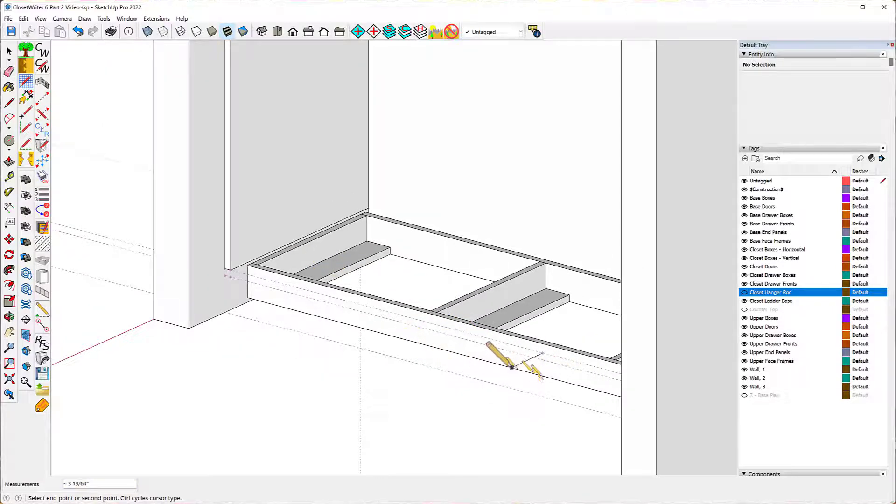
pyautogui.scroll(-2, 354, 299)
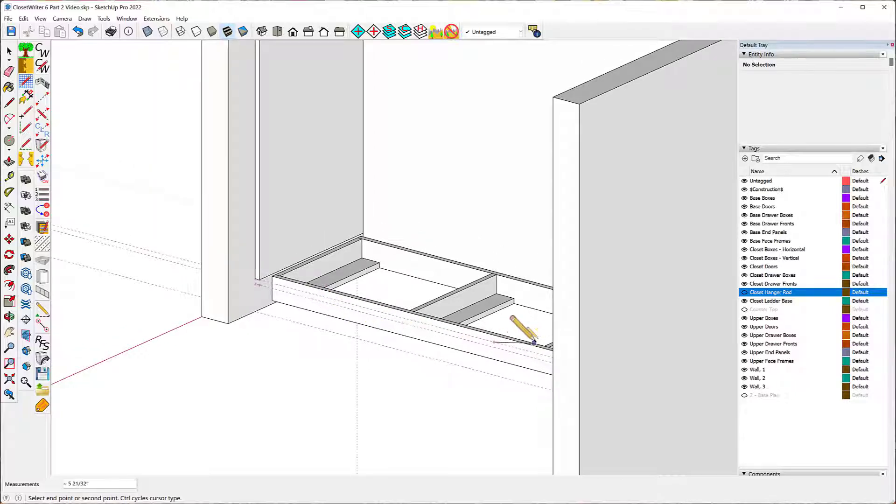
pyautogui.scroll(5, 529, 337)
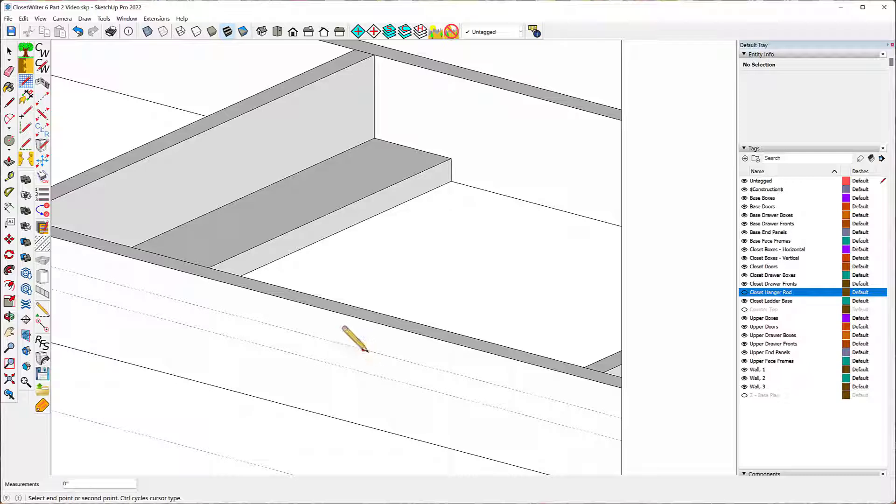
pyautogui.click(390, 357)
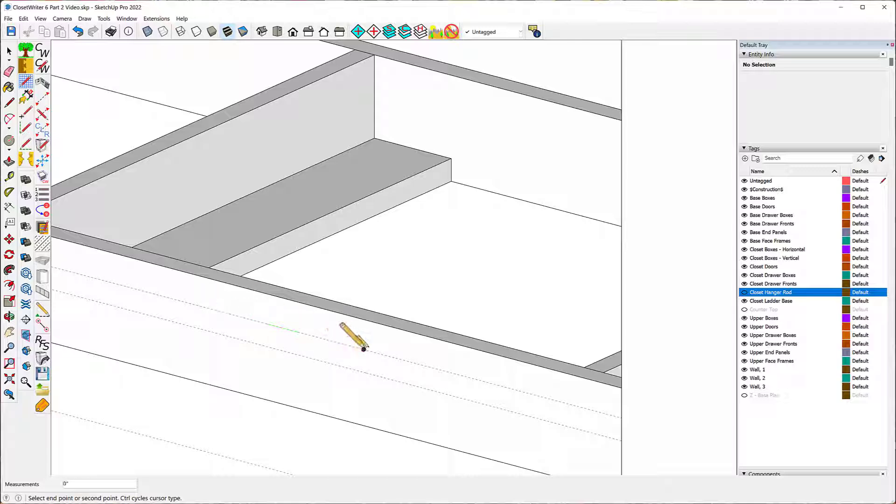
pyautogui.click(465, 376)
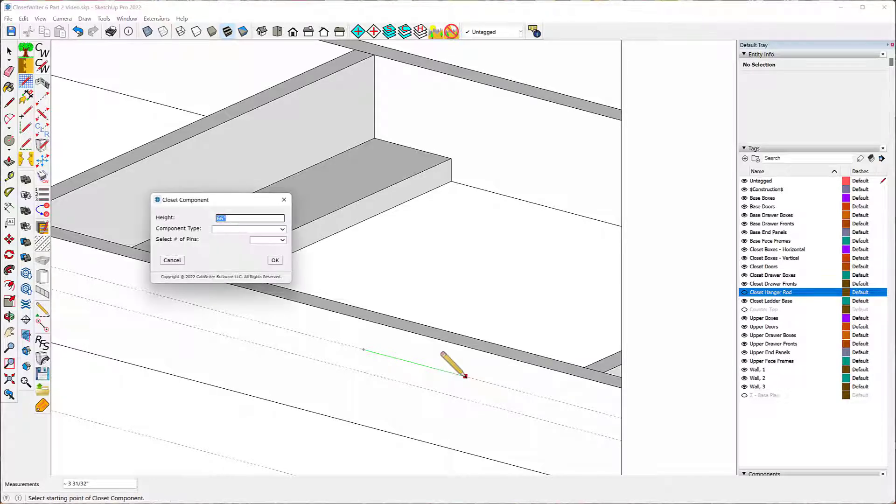
# Create the closet component as a Partition with a height of 66" and no pin count selected
pyautogui.click(282, 229)
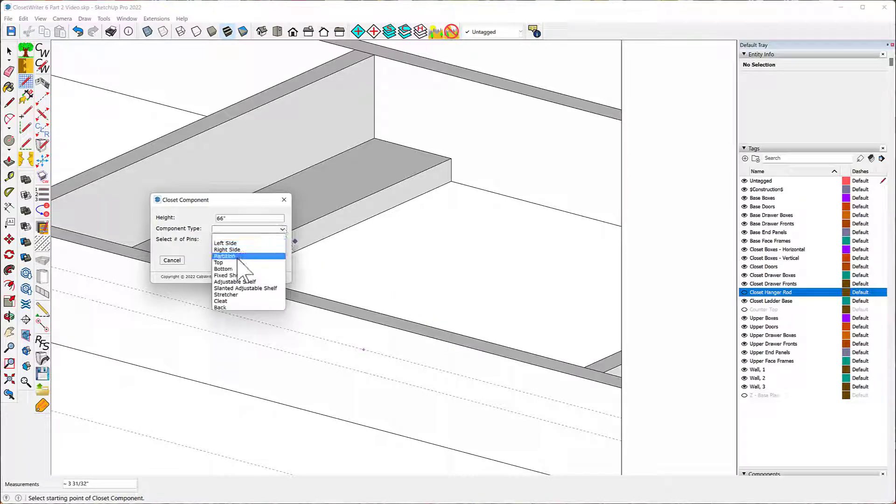
pyautogui.click(237, 257)
pyautogui.click(277, 260)
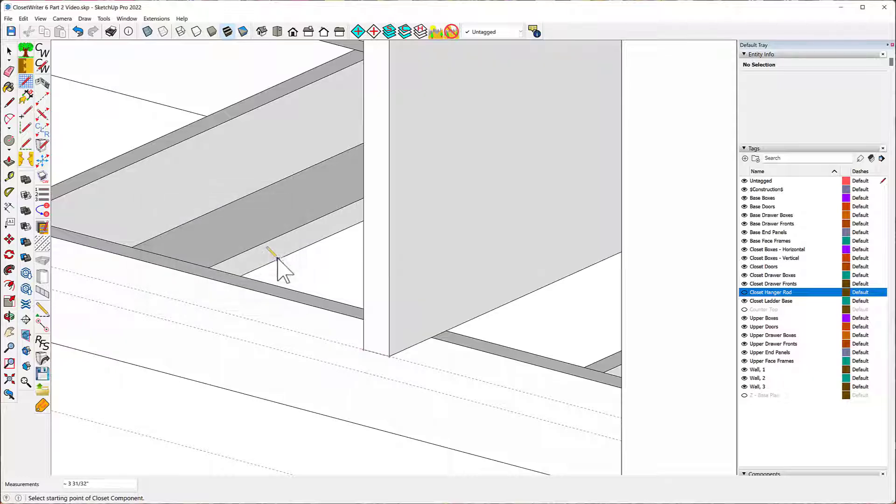
pyautogui.scroll(-4, 220, 242)
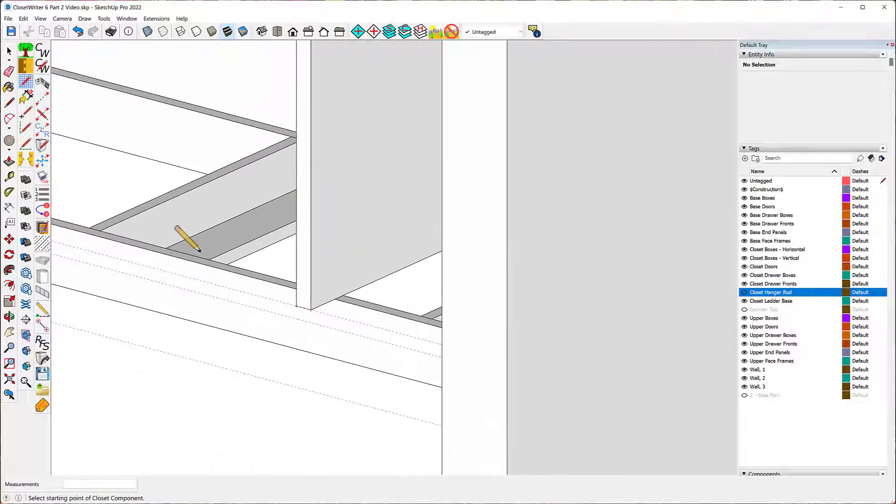
pyautogui.moveTo(200, 250); pyautogui.dragTo(273, 258, button='middle')
pyautogui.scroll(3, 243, 262)
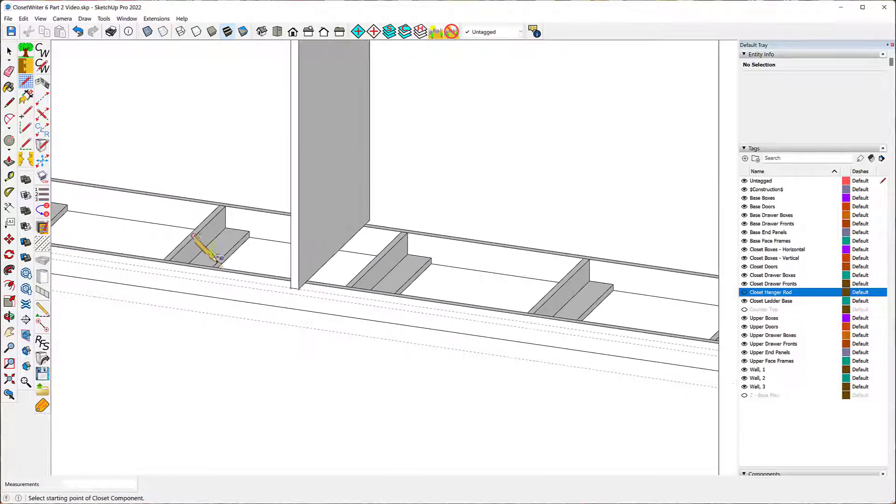
pyautogui.scroll(-3, 219, 265)
pyautogui.scroll(2, 370, 314)
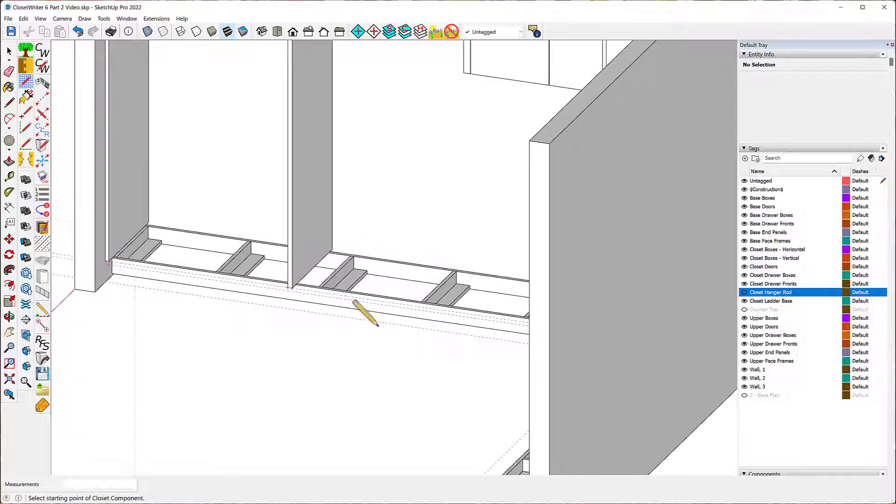
pyautogui.scroll(5, 292, 275)
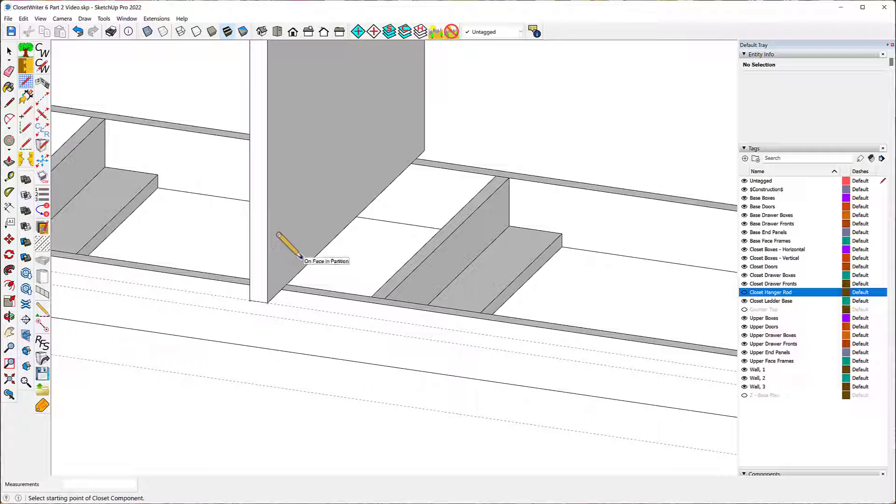
# Create a Partition closet component with a height of 66", starting 16" along the raised guide from the existing partition's lower front corner
pyautogui.click(268, 302)
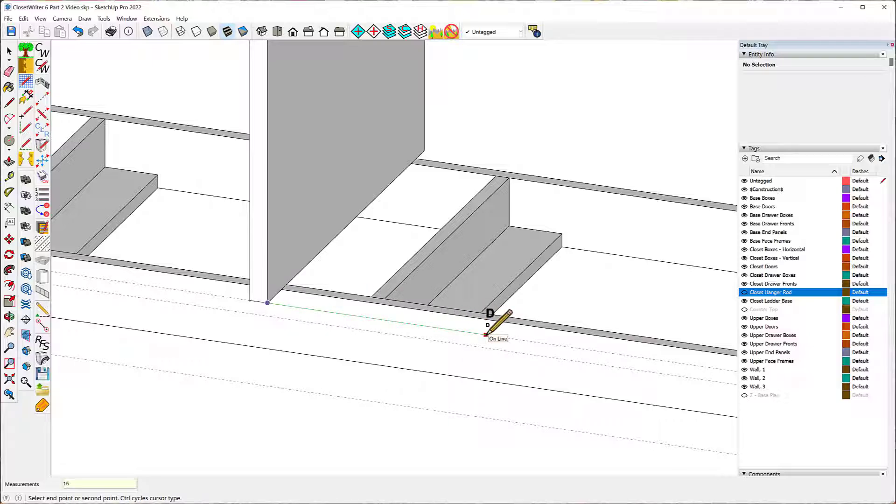
pyautogui.press('ctrl')
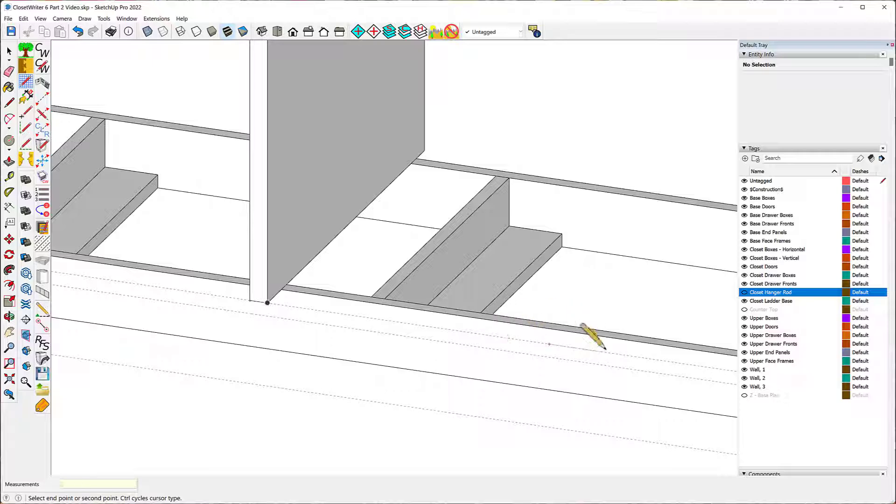
pyautogui.click(608, 352)
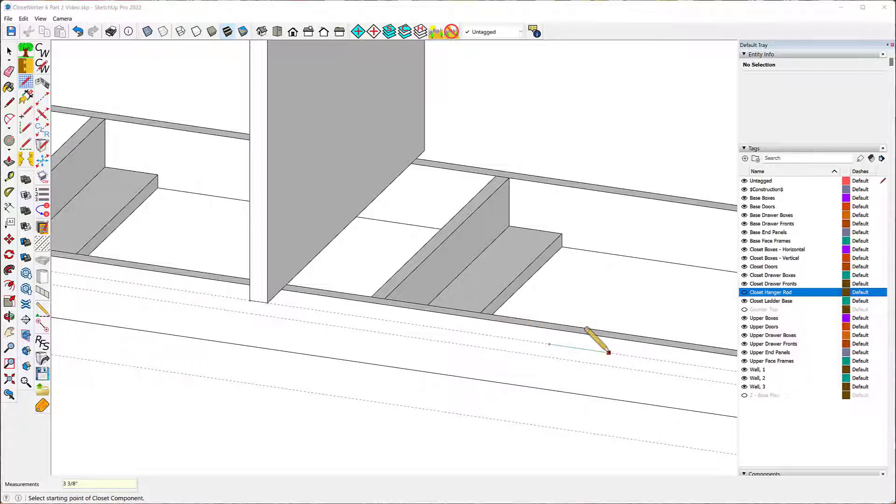
pyautogui.click(283, 229)
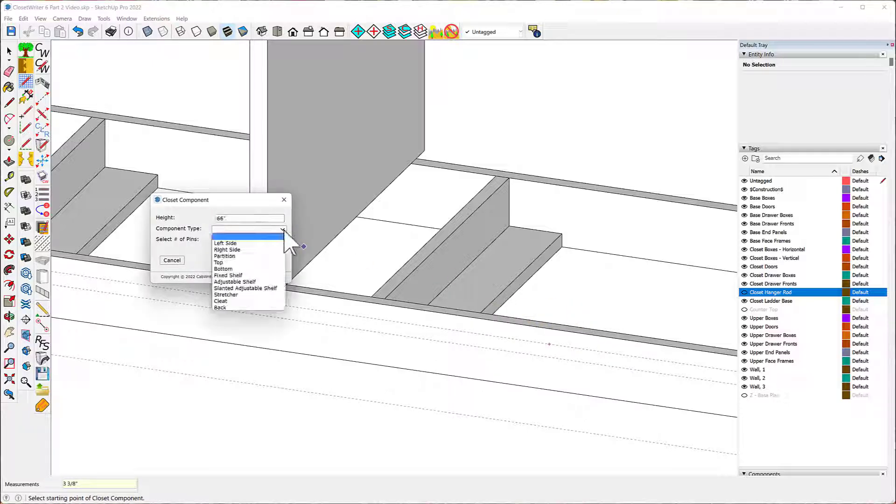
pyautogui.click(240, 256)
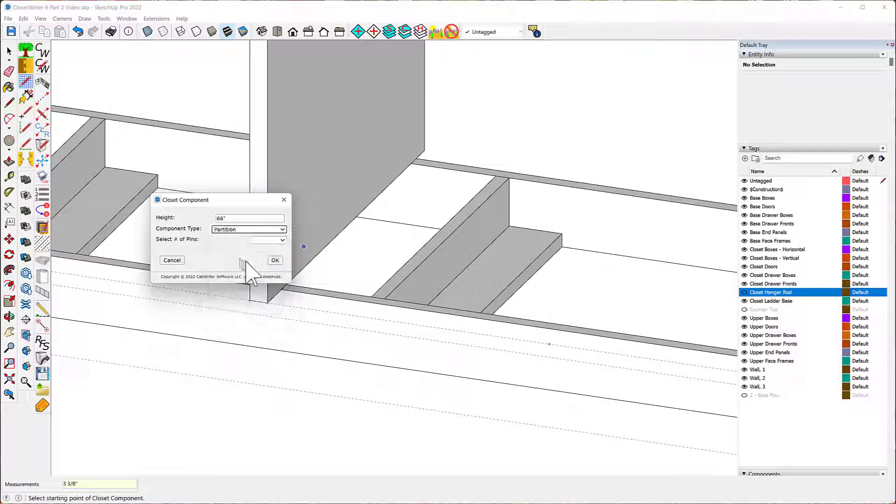
pyautogui.click(276, 260)
# Create another 66" high Partition from a line about 4 25/32" long, offset along the raised guide from the newest partition's lower front corner
pyautogui.scroll(-5, 156, 259)
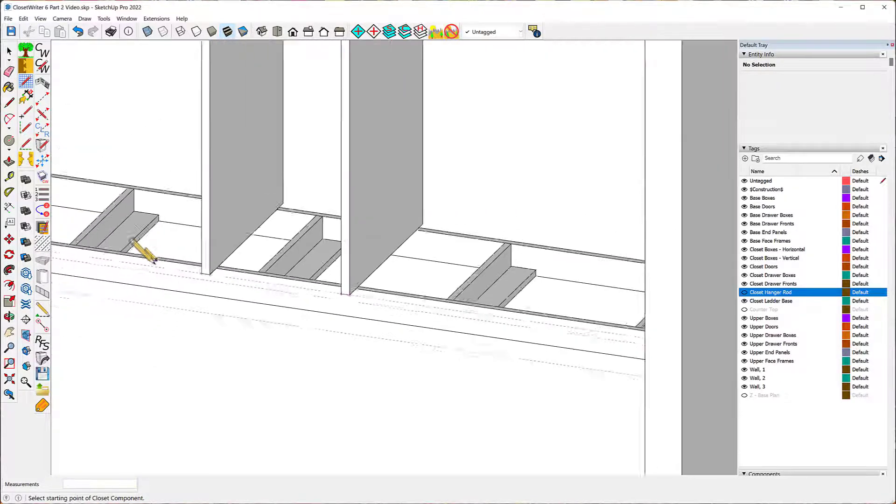
pyautogui.scroll(4, 411, 313)
pyautogui.scroll(2, 323, 278)
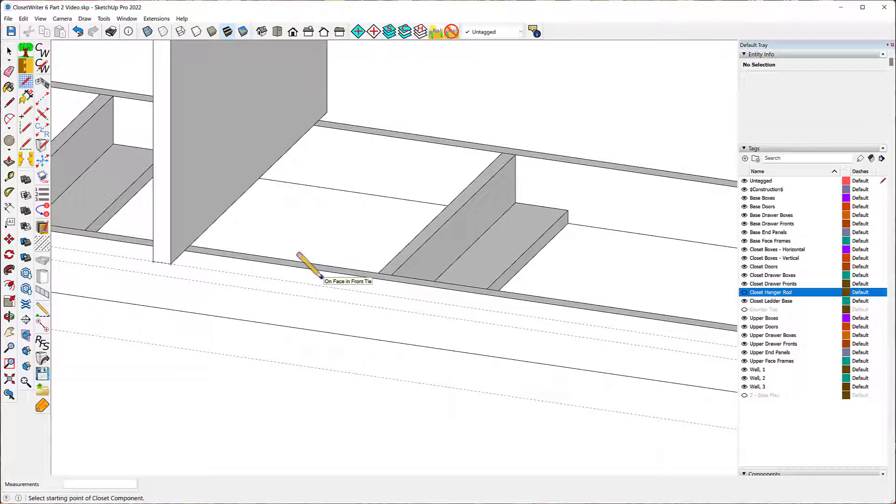
pyautogui.click(171, 264)
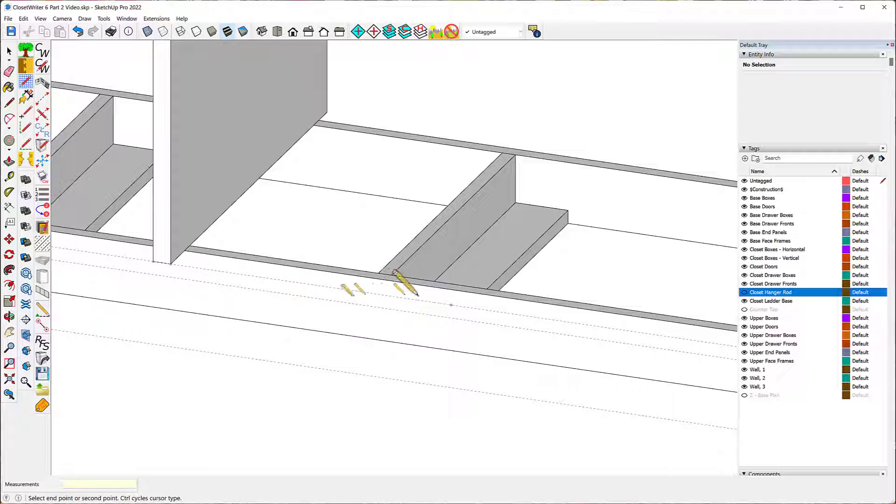
pyautogui.click(535, 319)
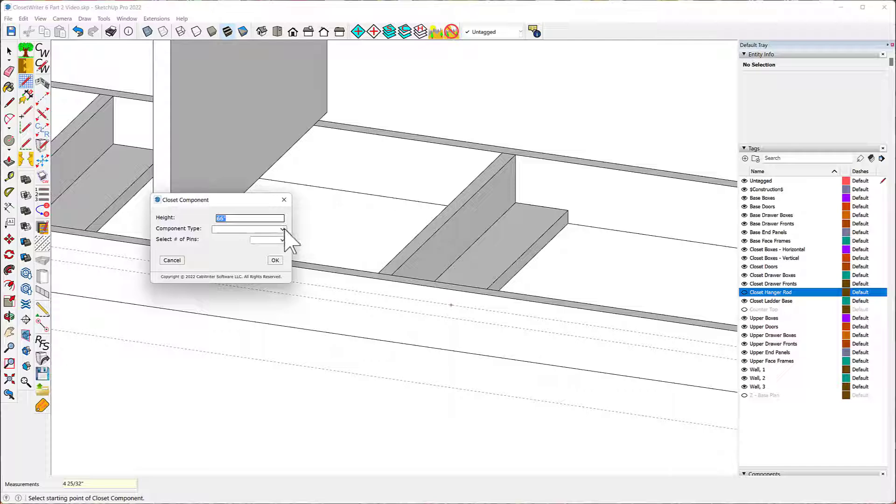
pyautogui.click(282, 229)
pyautogui.click(231, 256)
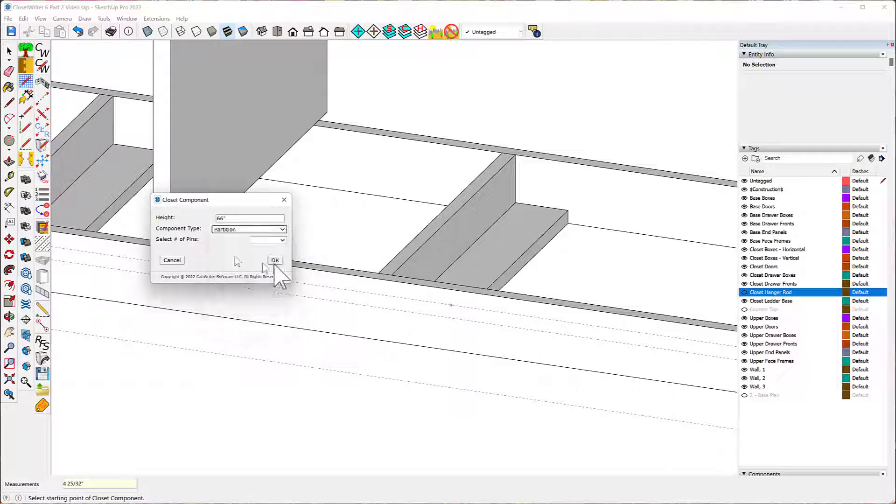
pyautogui.click(276, 262)
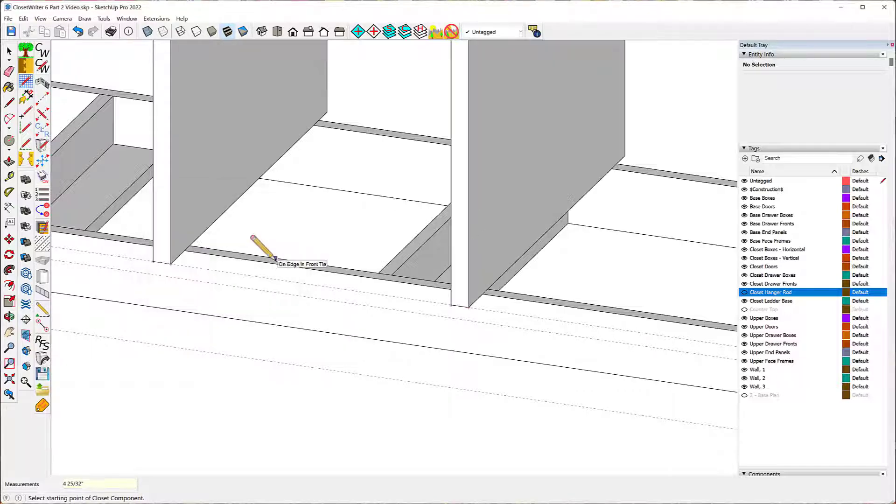
# Switch to the finished ClosetWriter 6.skp model, inspect the short lower partition, and measure upward from the base of the adjacent wall end
pyautogui.scroll(-6, 274, 257)
pyautogui.scroll(-2, 397, 292)
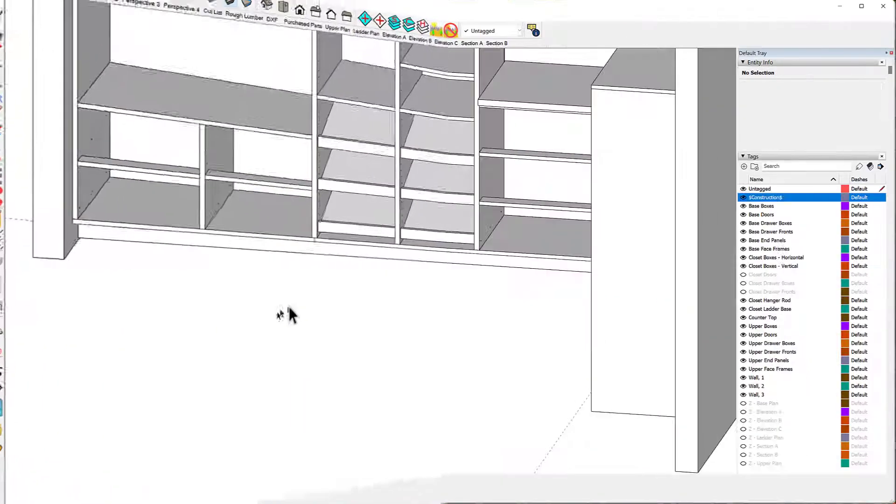
pyautogui.click(207, 159)
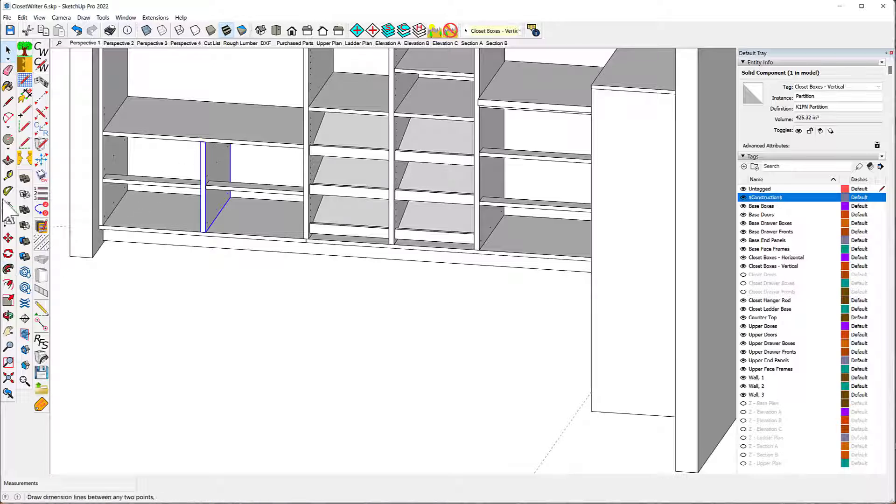
pyautogui.click(8, 177)
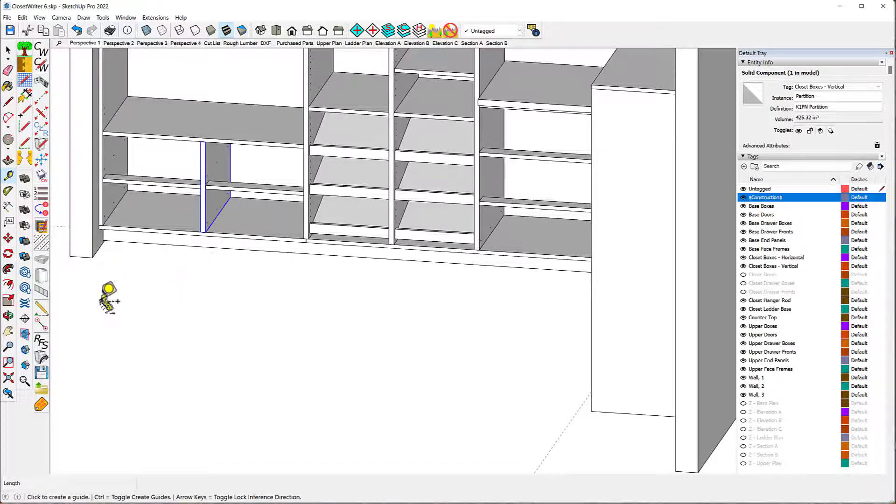
pyautogui.click(82, 256)
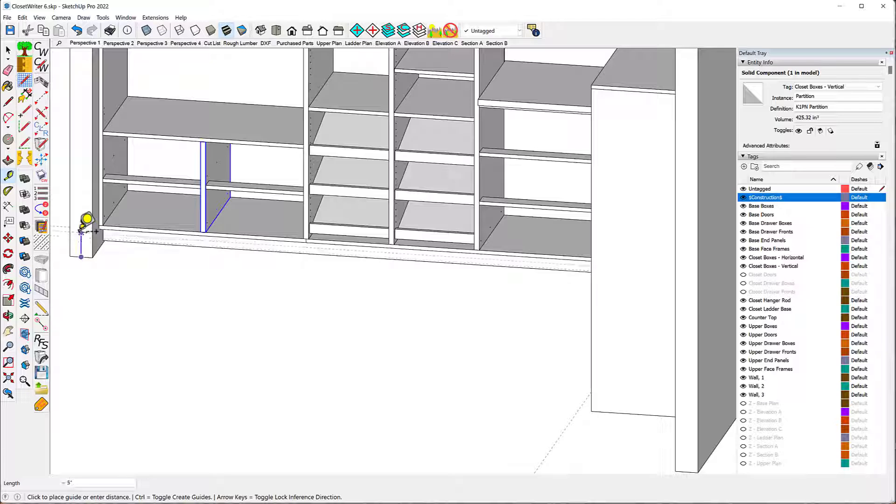
pyautogui.scroll(2, 234, 123)
pyautogui.scroll(3, 234, 124)
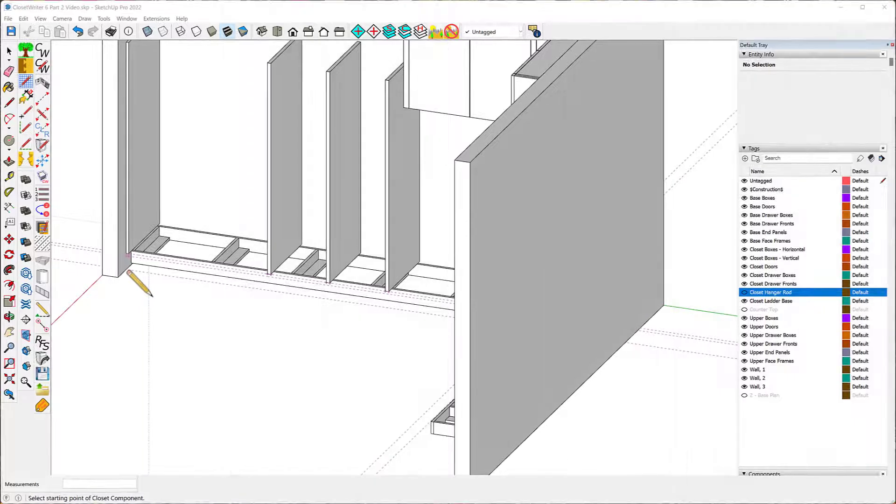
# Back in ClosetWriter 6 Part 2 Video.skp, draw a closet component line starting 19.5" along the raised guide from the left side's lower front corner
pyautogui.scroll(5, 141, 282)
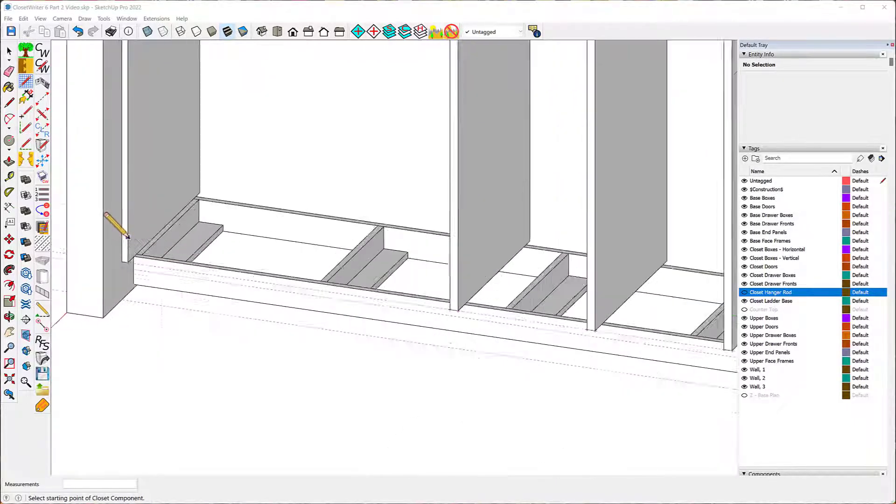
pyautogui.scroll(1, 127, 248)
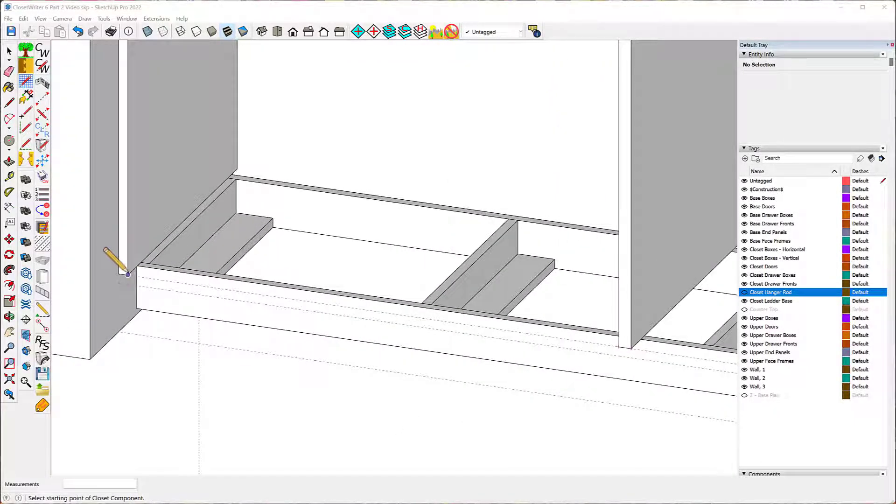
pyautogui.click(127, 274)
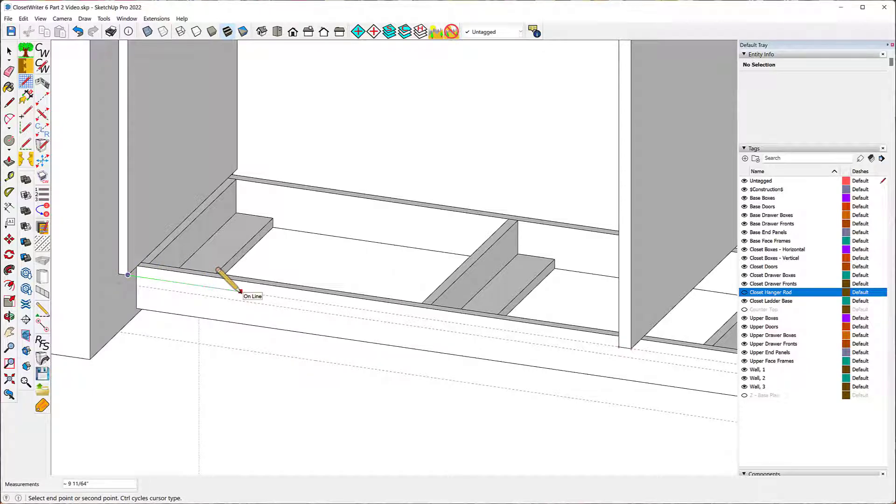
pyautogui.press('ctrl')
pyautogui.press('ctrl')
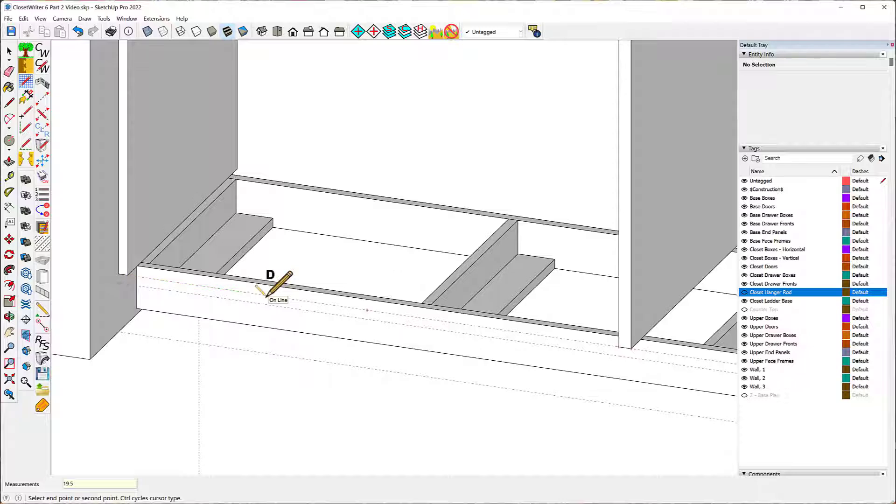
pyautogui.click(400, 315)
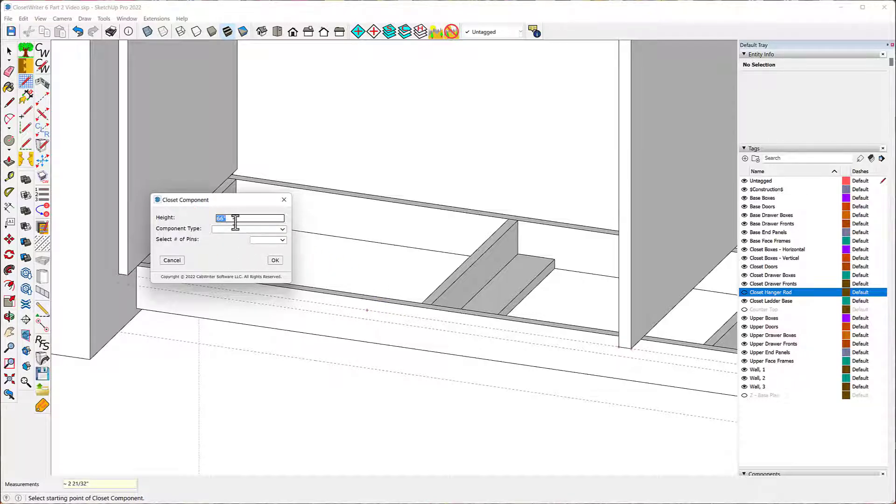
# Create the closet component as a Partition with a height of 23 1/4" and no pin count selected
pyautogui.write('23 1/4')
pyautogui.click(283, 229)
pyautogui.click(245, 256)
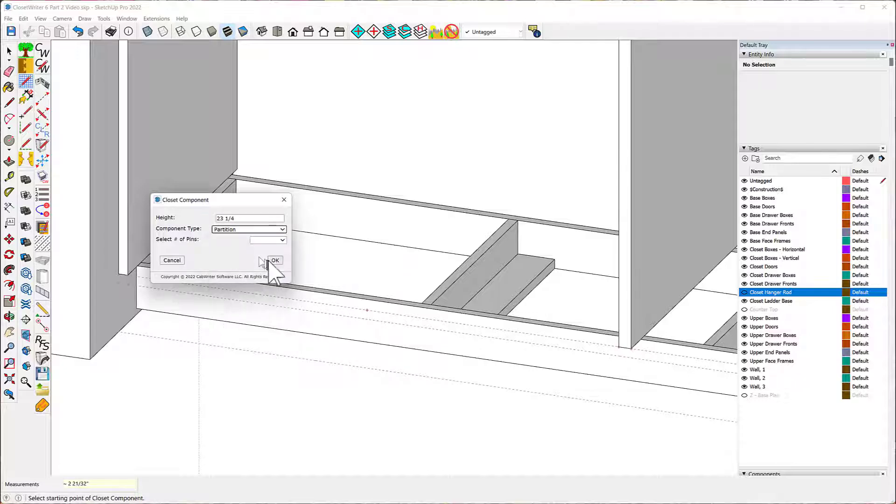
pyautogui.click(274, 260)
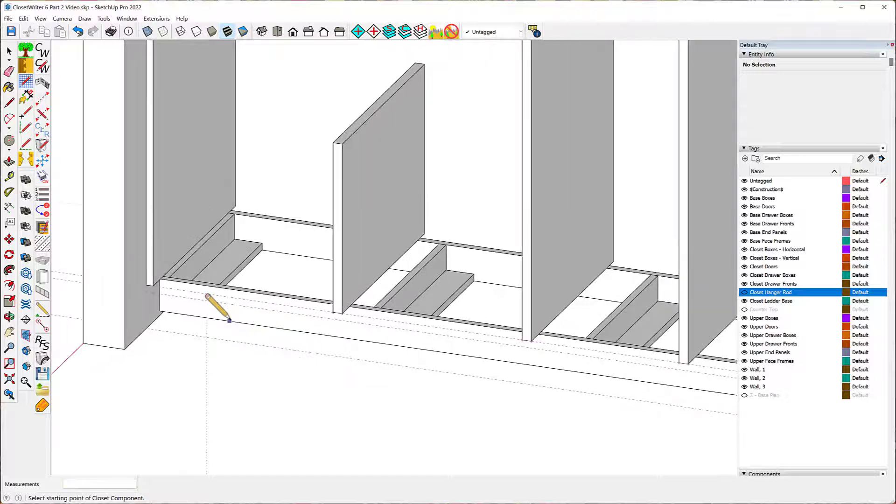
# Try to place a Tape Measure guide across the top front edge of the short partition, parallel to the floor guide
pyautogui.scroll(-2, 229, 320)
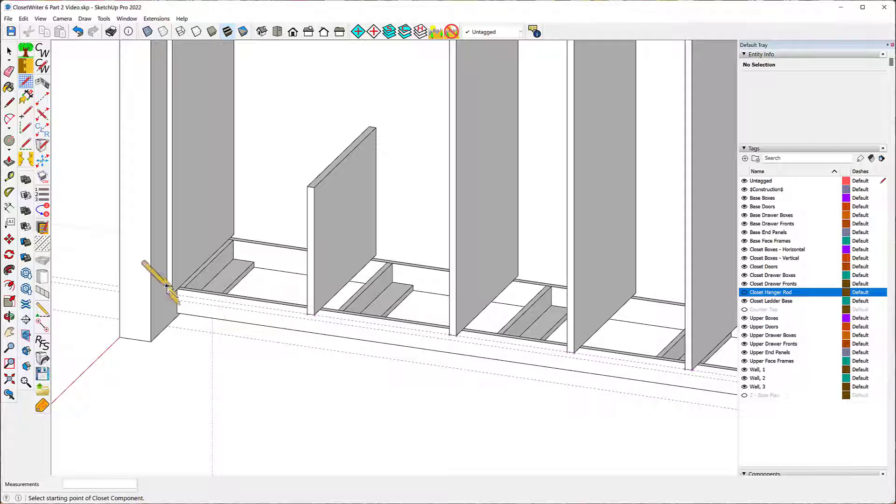
pyautogui.click(8, 180)
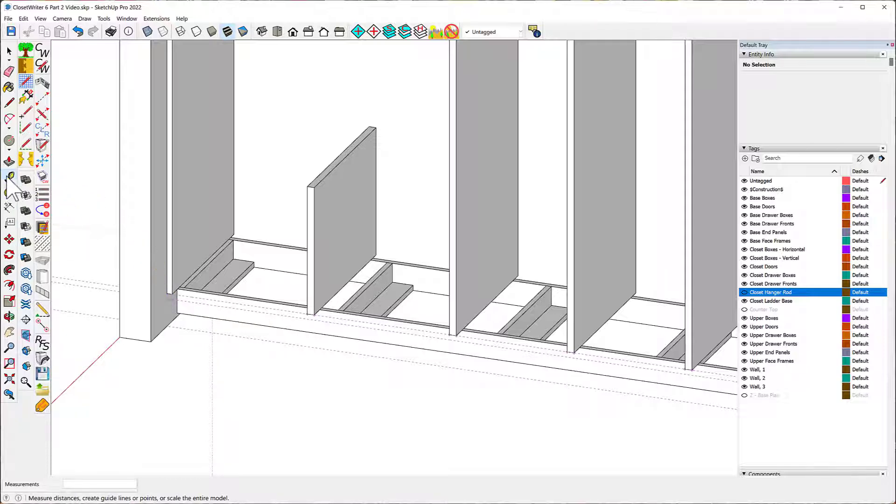
pyautogui.click(312, 346)
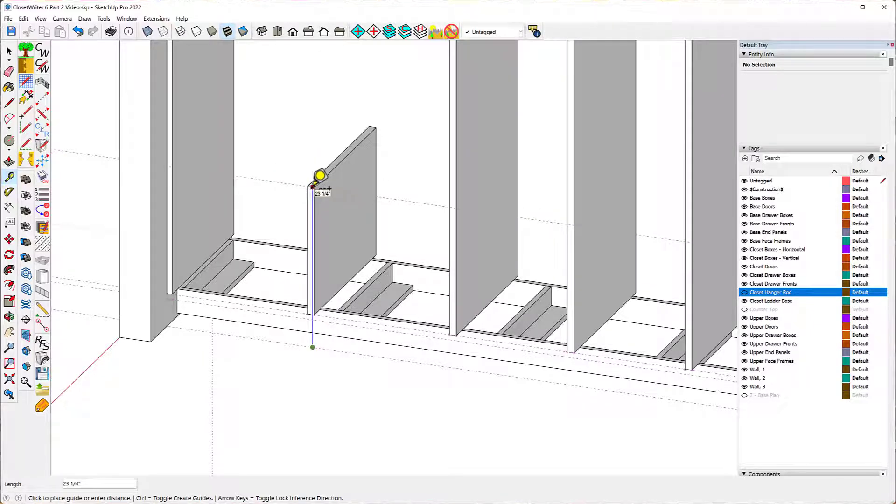
pyautogui.click(312, 187)
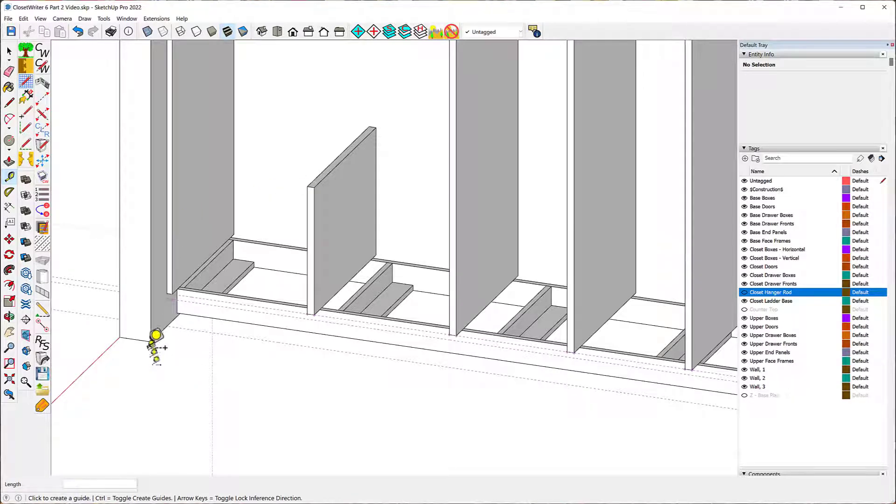
# Place a guide along the top front edge of the left side and a second guide 0.75" above it
pyautogui.scroll(-6, 149, 347)
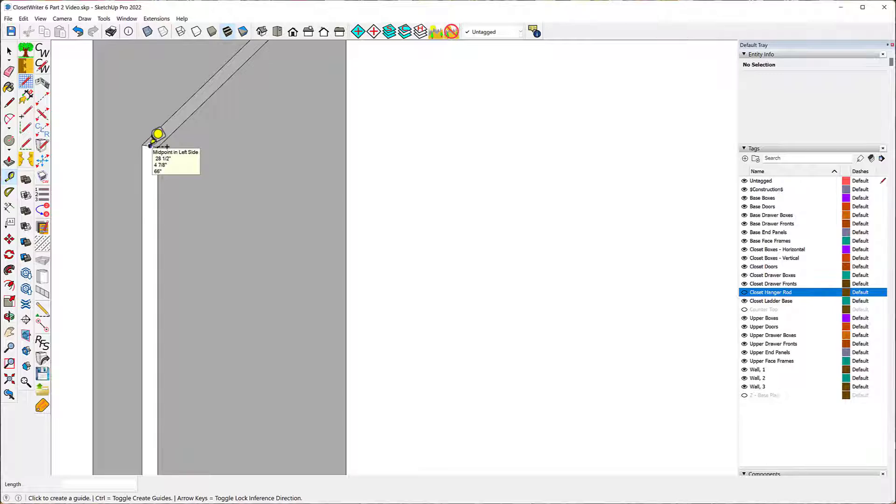
pyautogui.click(150, 146)
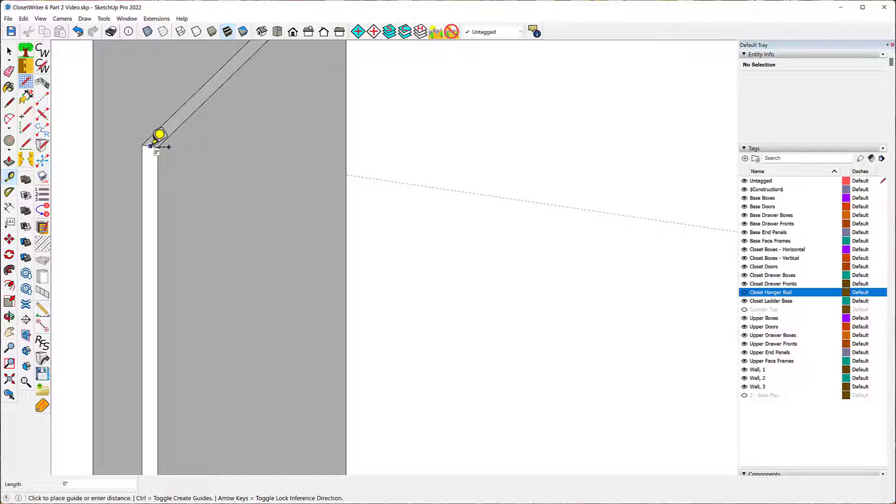
pyautogui.click(150, 145)
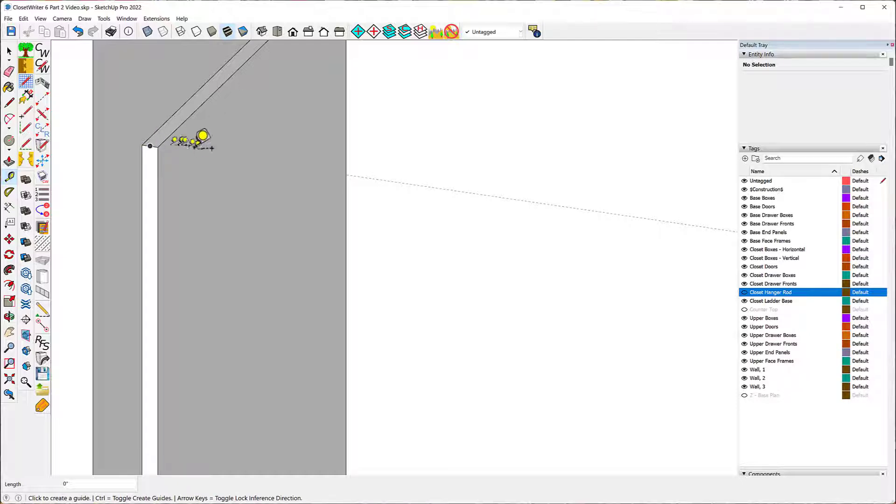
pyautogui.click(201, 153)
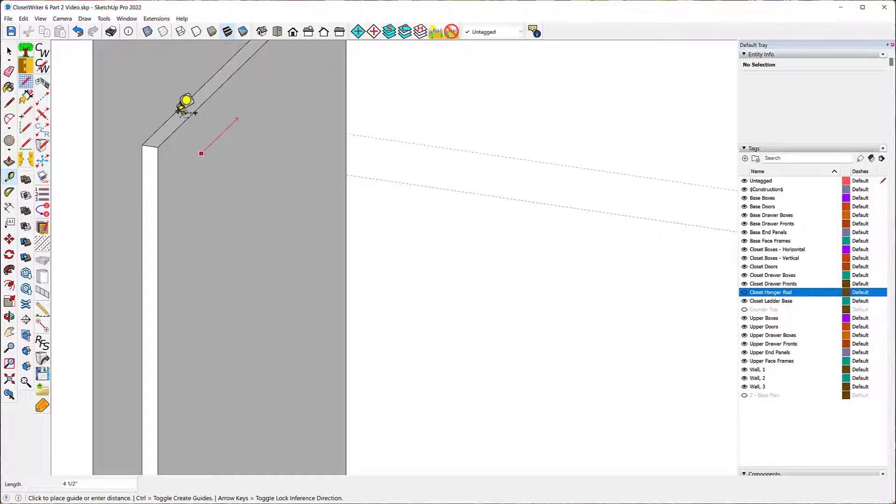
pyautogui.press('Up')
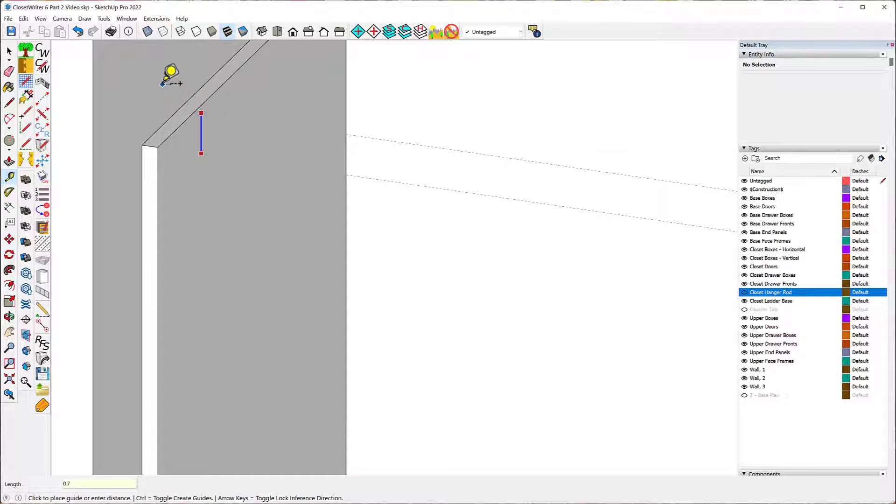
pyautogui.press('Return')
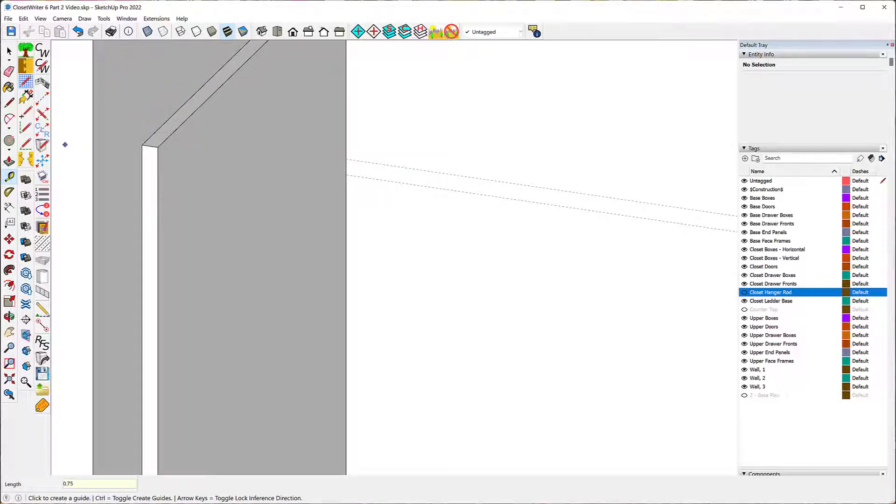
# Draw a 75 3/4" closet component line along the upper guide from the left side's outer front corner to the right side's outer front corner
pyautogui.click(43, 308)
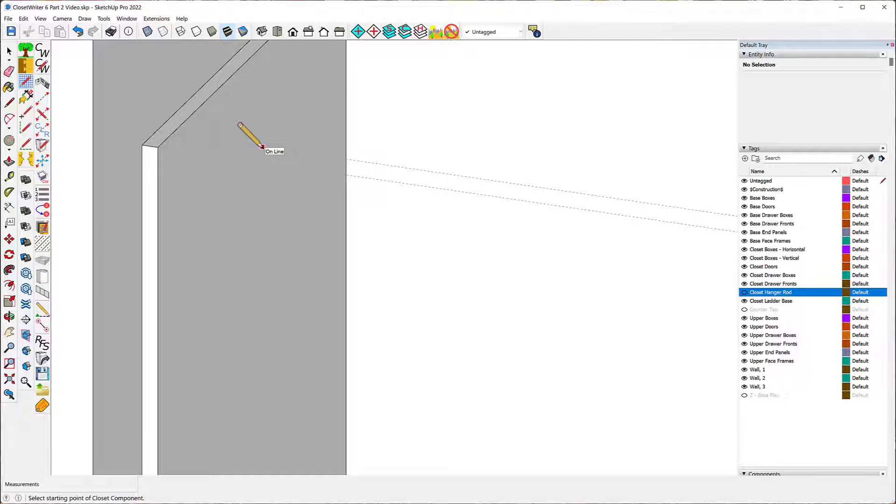
pyautogui.click(141, 129)
pyautogui.scroll(-4, 117, 70)
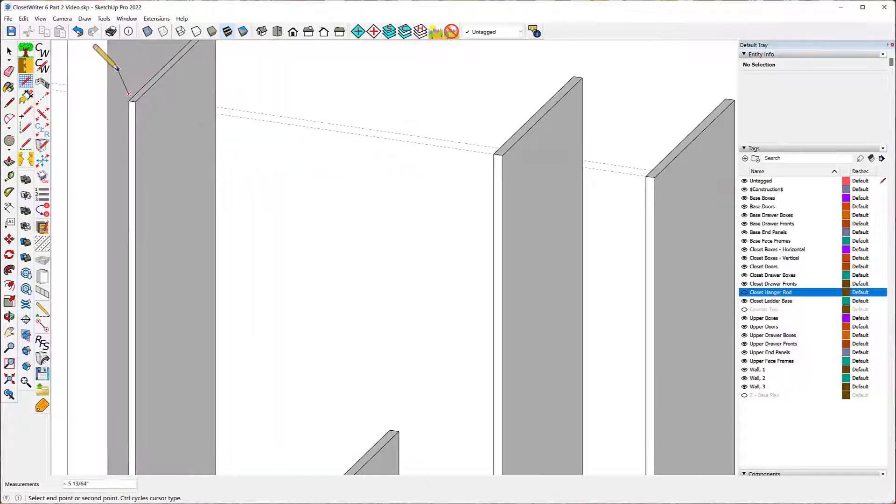
pyautogui.scroll(-4, 122, 69)
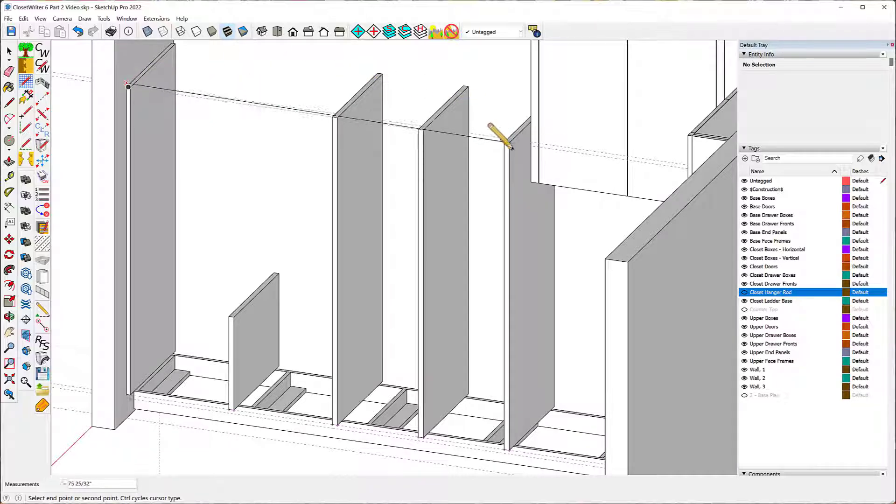
pyautogui.scroll(3, 509, 145)
pyautogui.scroll(2, 510, 147)
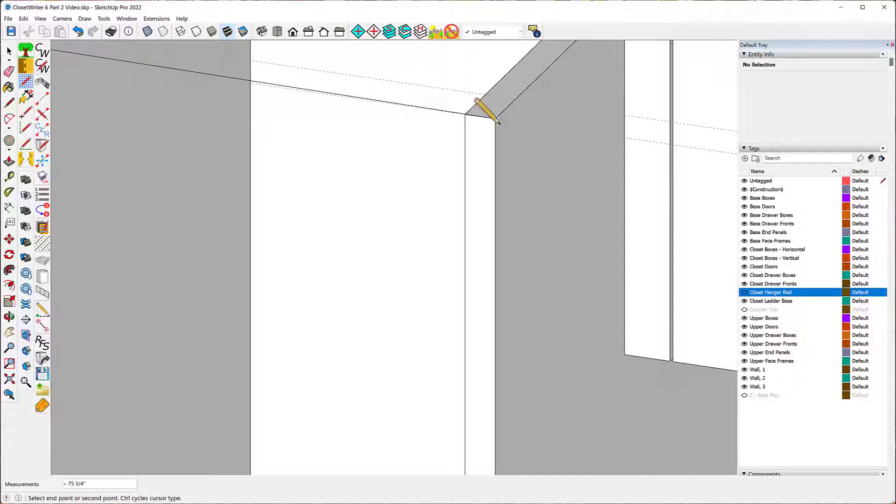
pyautogui.click(495, 97)
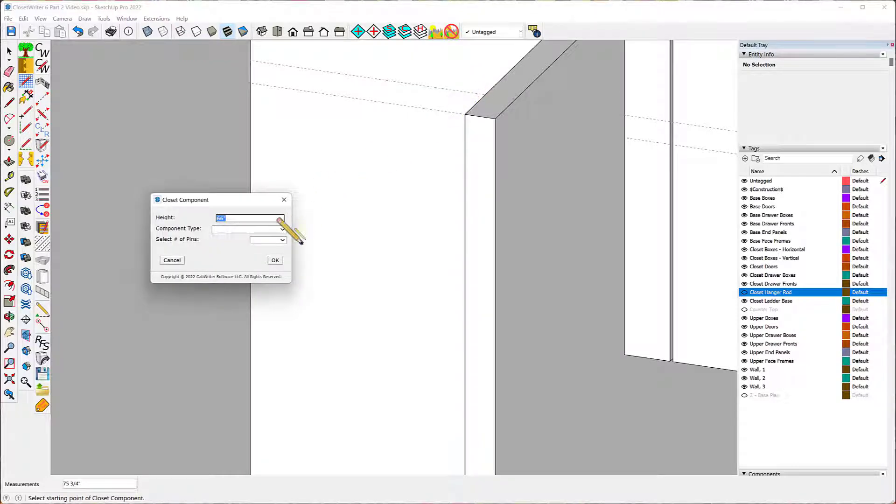
# Create the closet component as a Top spanning the sides and full-height partitions, with no pin count selected
pyautogui.click(282, 229)
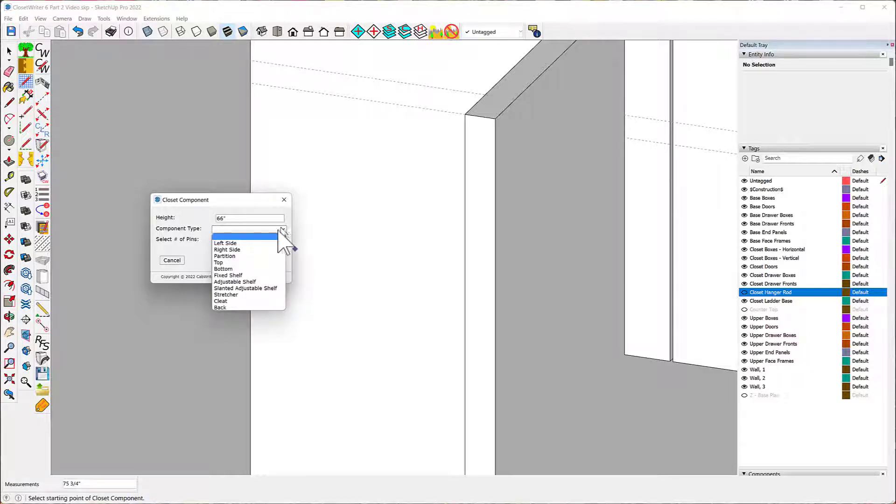
pyautogui.click(253, 263)
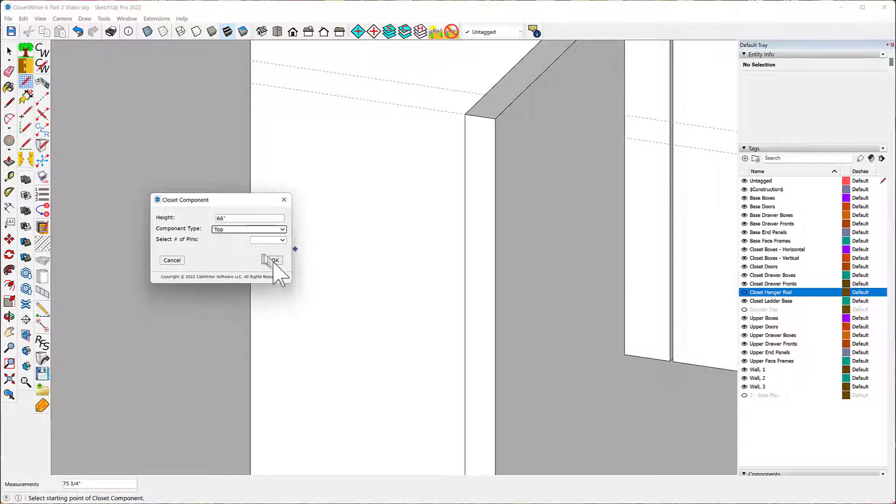
pyautogui.click(276, 259)
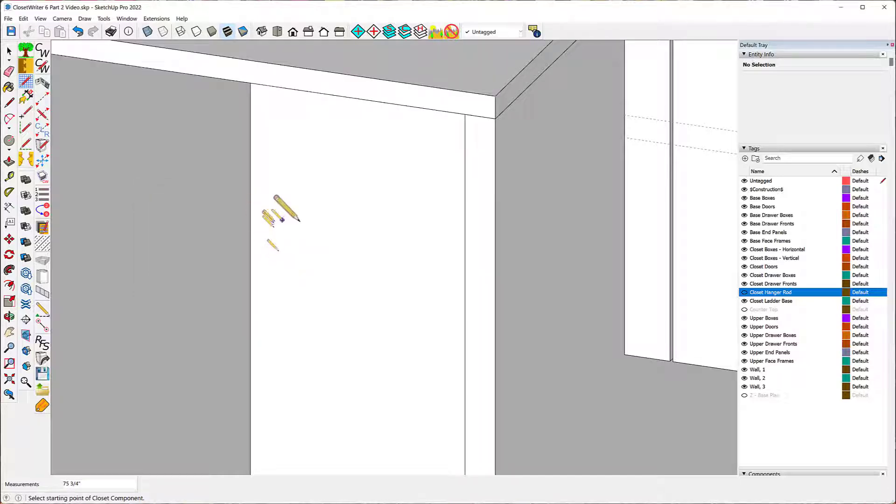
pyautogui.scroll(-3, 326, 220)
pyautogui.scroll(-3, 426, 165)
pyautogui.scroll(-5, 420, 158)
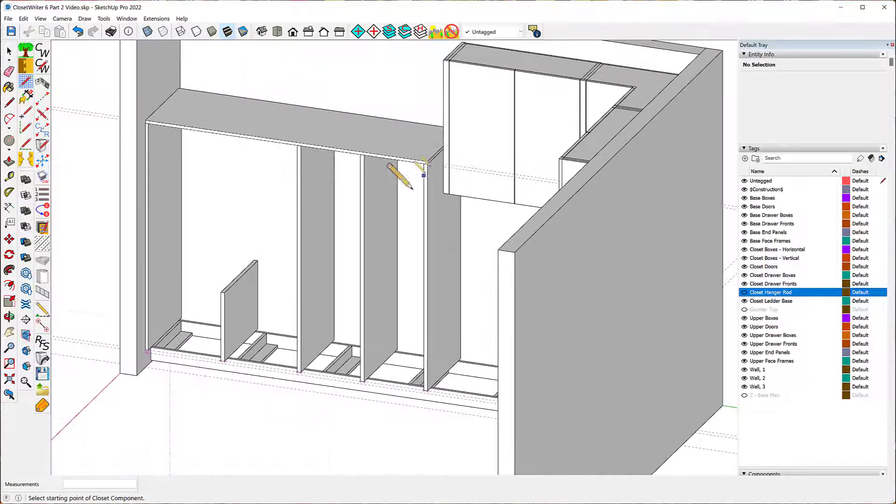
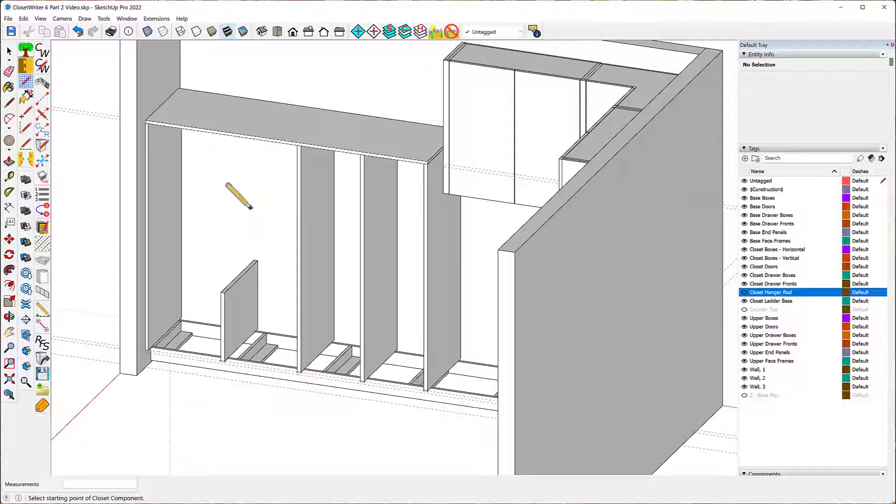
# Draw a 41 1/4" closet component line along the lower guide from below the left side's outer corner to the first full-height partition's center
pyautogui.scroll(2, 159, 384)
pyautogui.scroll(3, 159, 383)
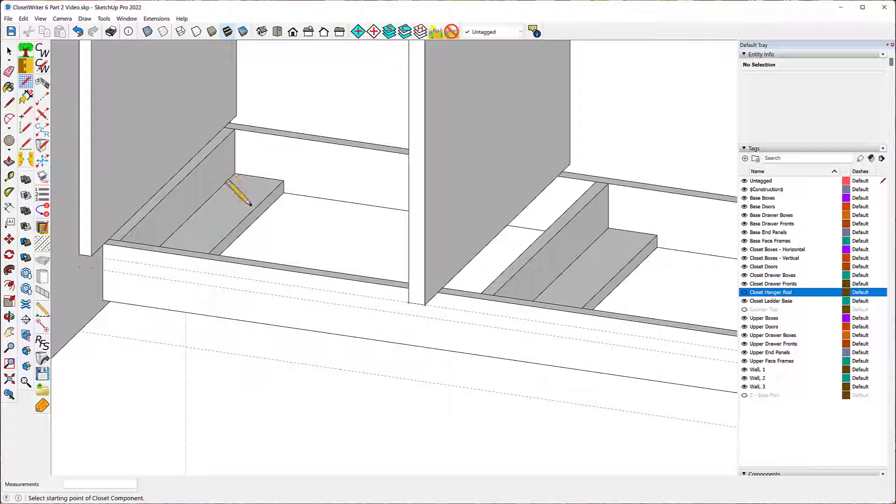
pyautogui.click(79, 266)
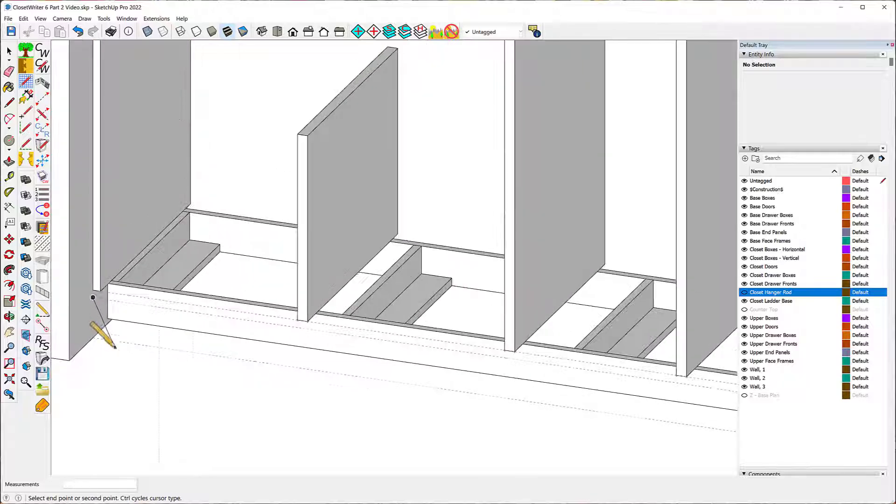
pyautogui.scroll(-3, 116, 345)
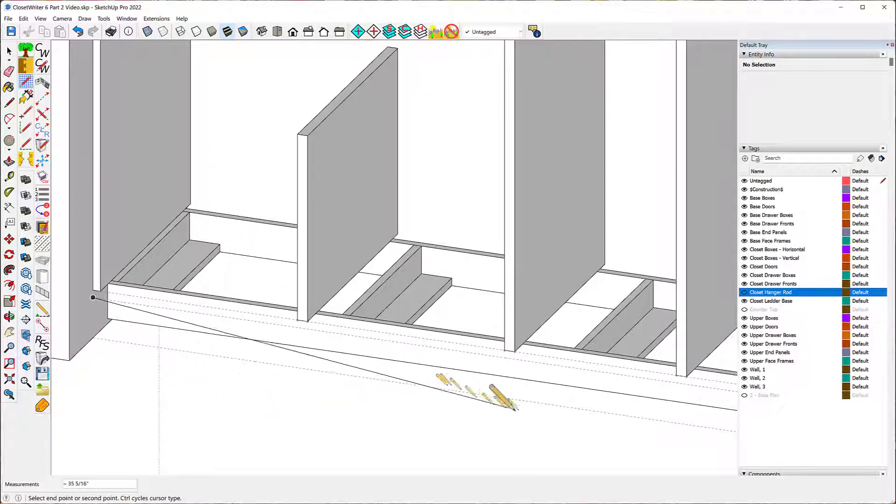
pyautogui.scroll(3, 537, 392)
pyautogui.scroll(2, 540, 394)
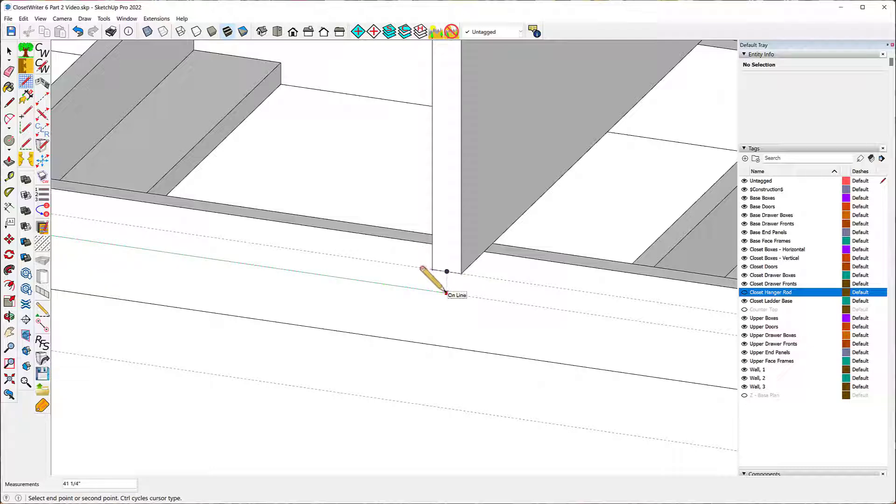
pyautogui.click(446, 293)
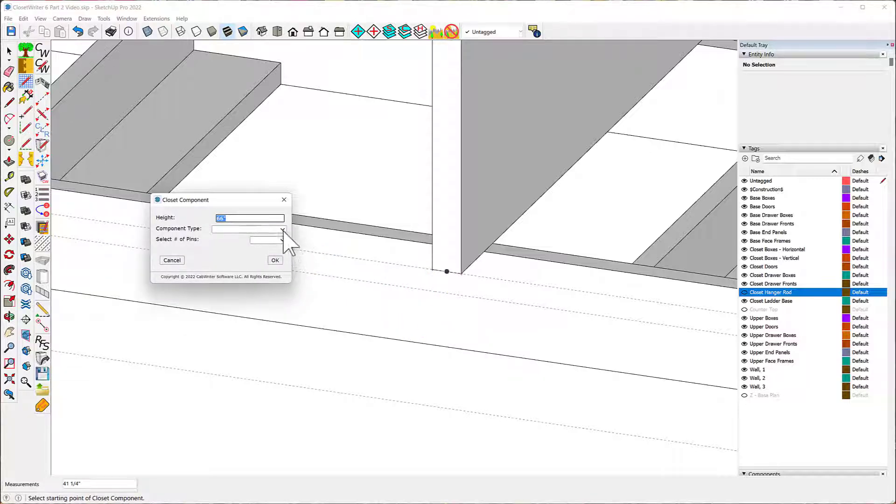
# Create the closet component as a Bottom beneath the short partition, with no pin count selected
pyautogui.click(282, 229)
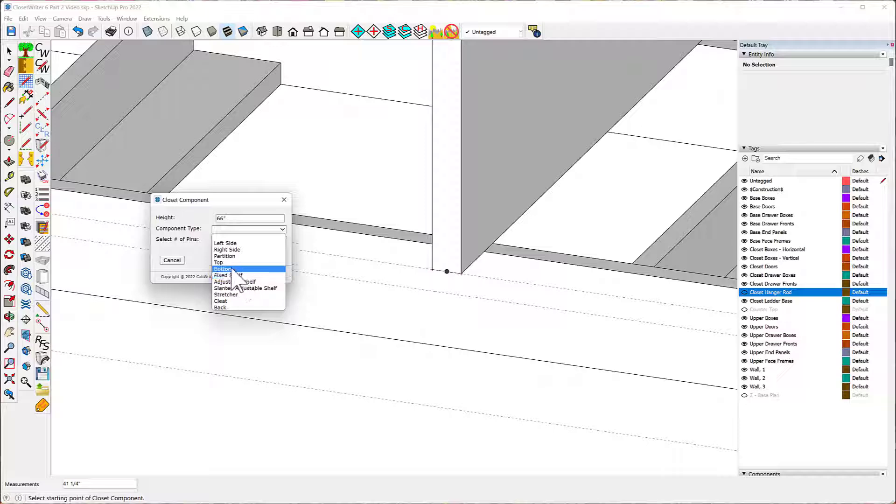
pyautogui.click(233, 269)
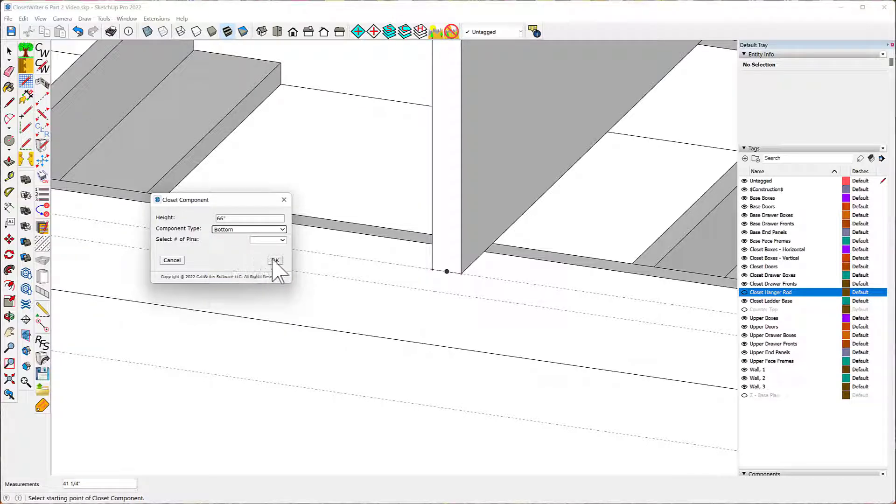
pyautogui.click(274, 262)
pyautogui.scroll(-2, 290, 320)
pyautogui.scroll(-5, 290, 320)
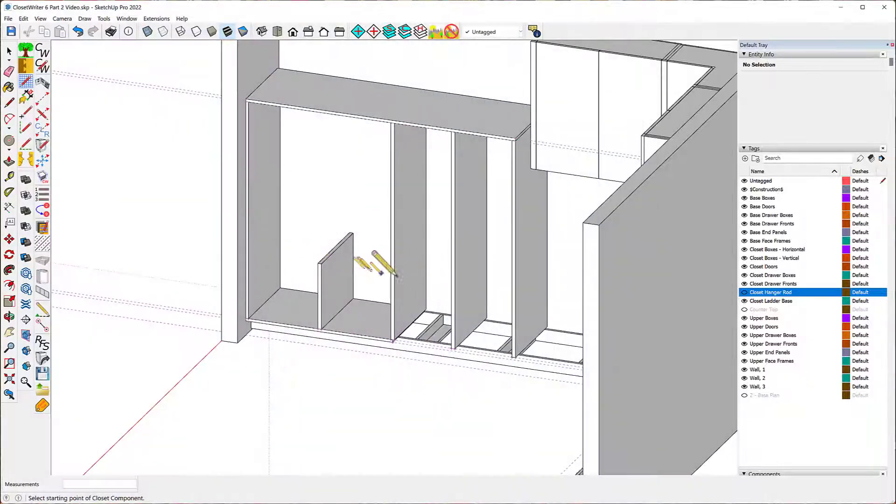
# Place a Tape Measure guide along the top front edge of the short partition
pyautogui.scroll(3, 280, 261)
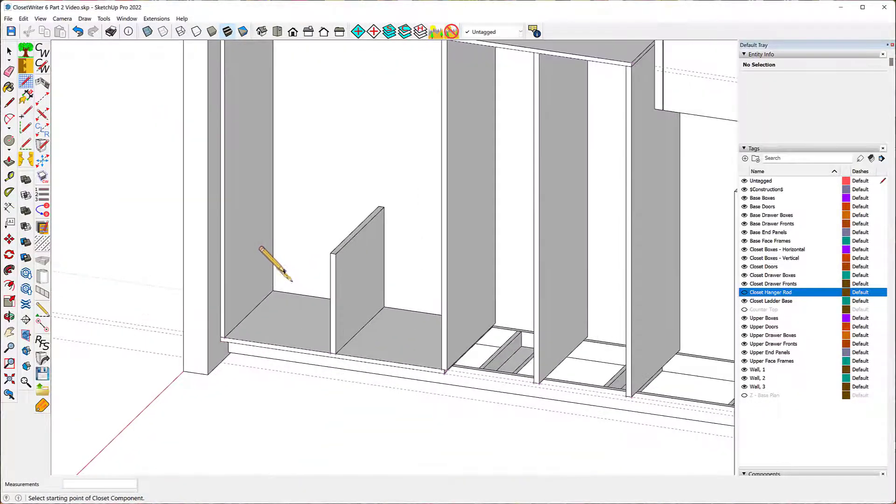
pyautogui.scroll(4, 283, 269)
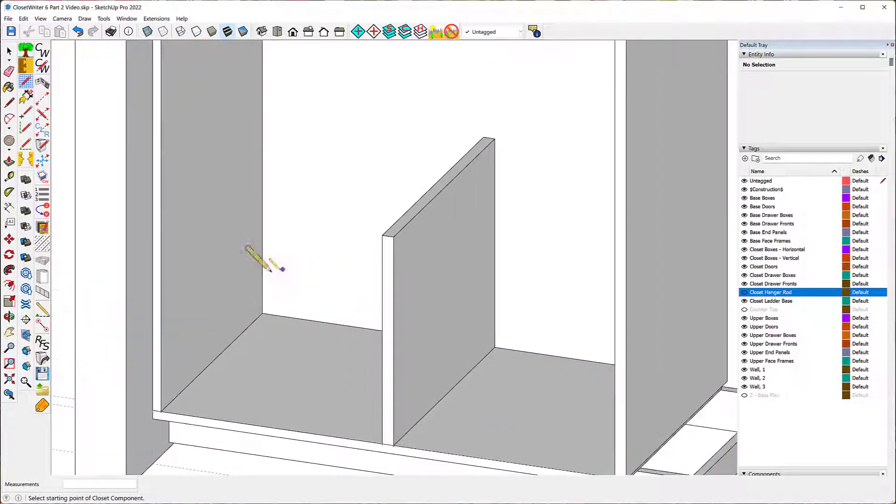
pyautogui.click(8, 177)
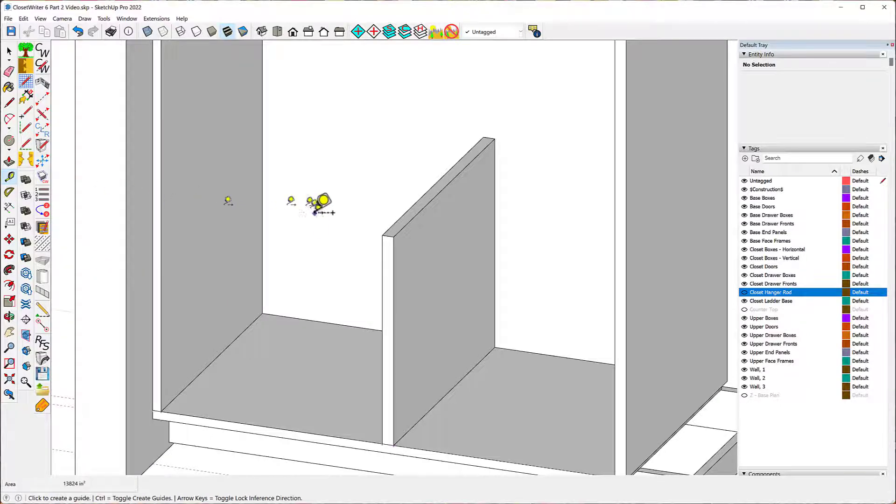
pyautogui.scroll(3, 359, 235)
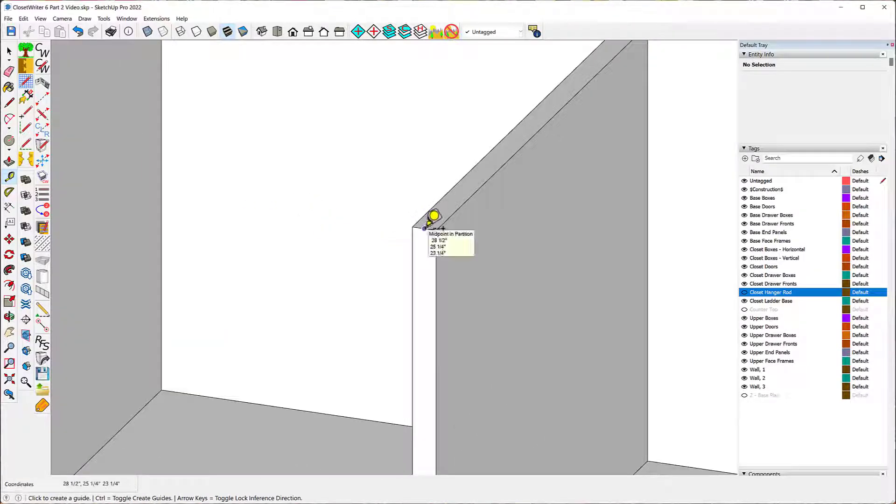
pyautogui.click(425, 227)
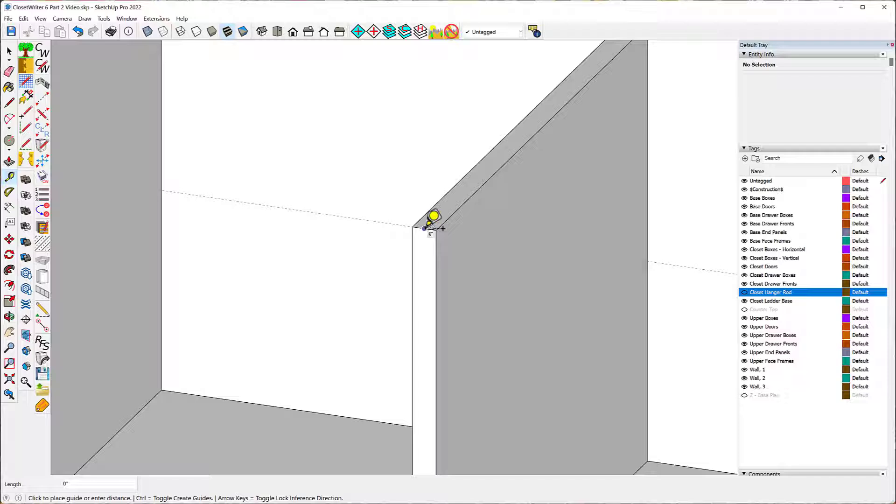
pyautogui.click(424, 228)
pyautogui.scroll(-5, 279, 261)
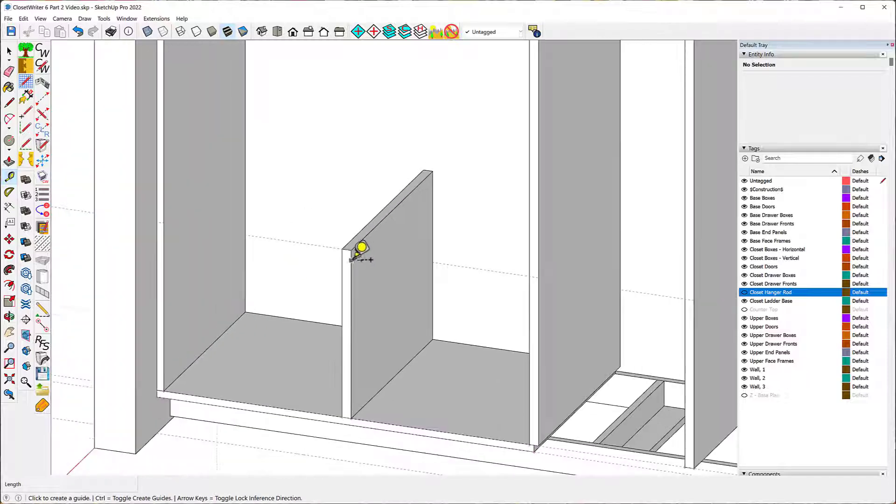
# Draw a 40" closet component line along the short partition's top guide, from the left side's inner face to the first full-height partition
pyautogui.click(42, 314)
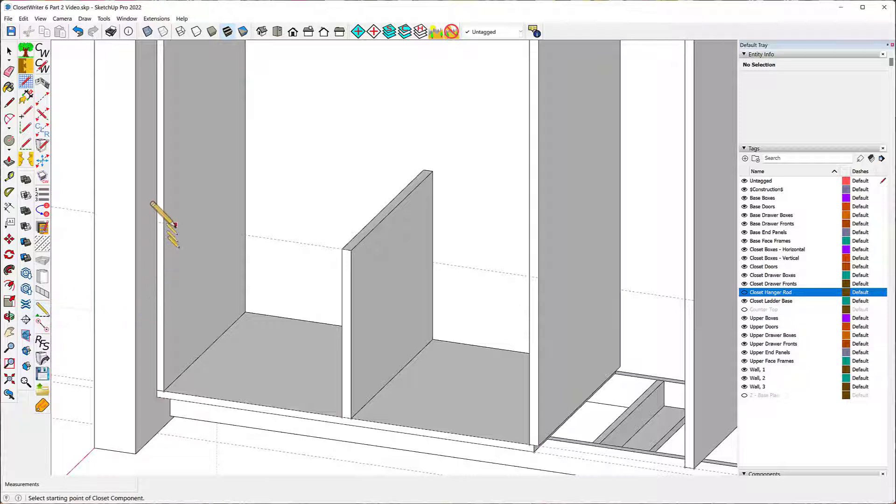
pyautogui.scroll(1, 163, 219)
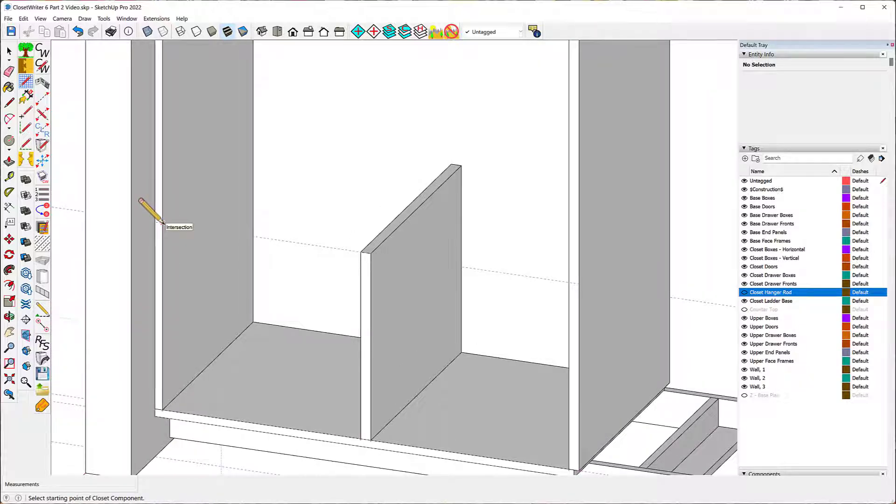
pyautogui.click(161, 223)
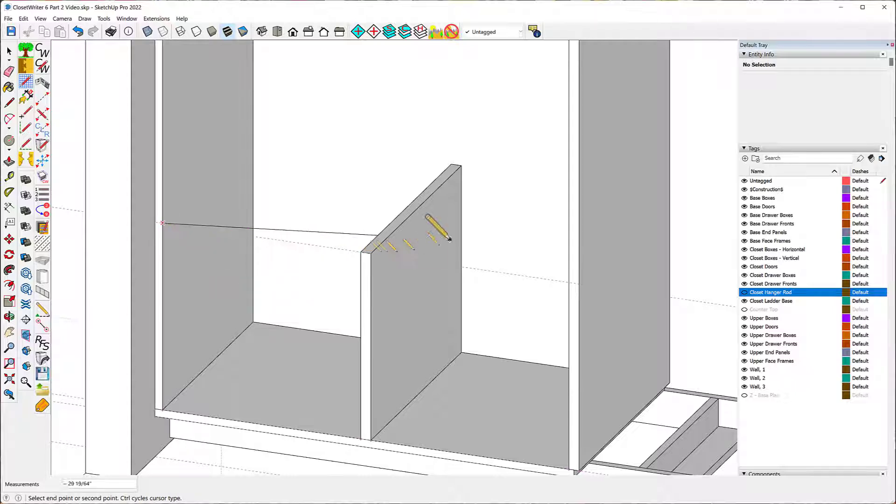
pyautogui.click(567, 282)
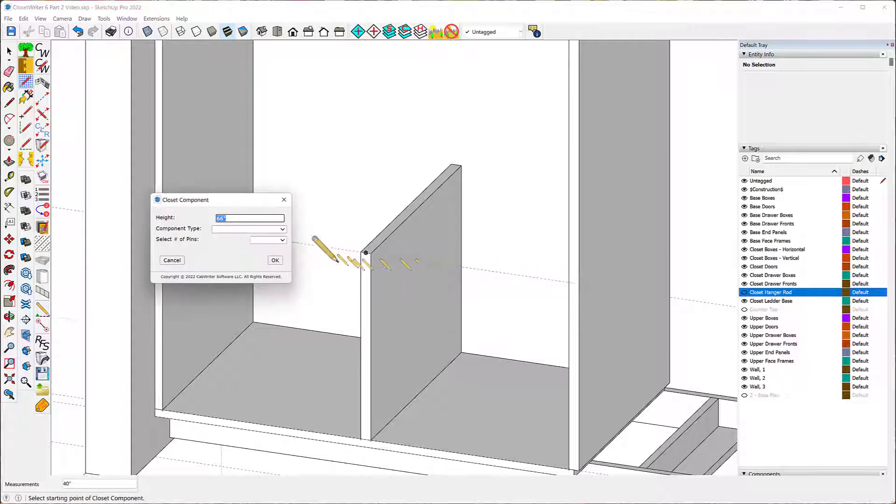
# Create the closet component as a Fixed Shelf on top of the short partition, with no pin count selected
pyautogui.click(283, 229)
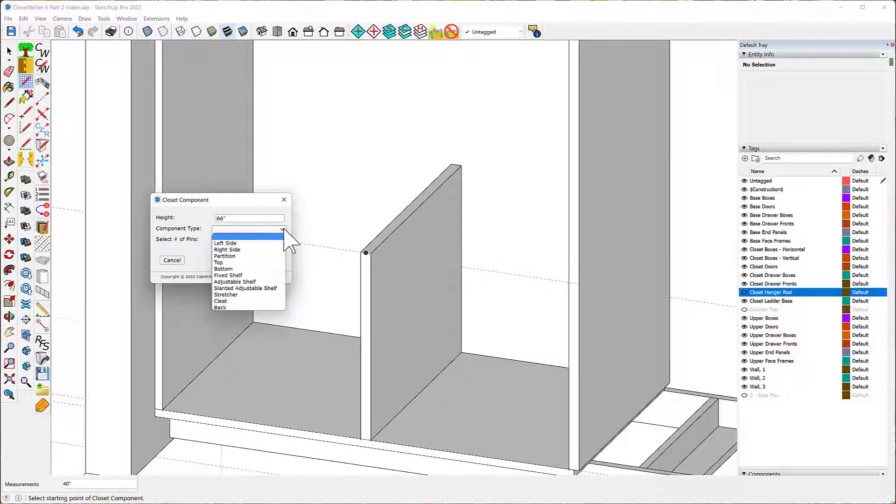
pyautogui.click(244, 275)
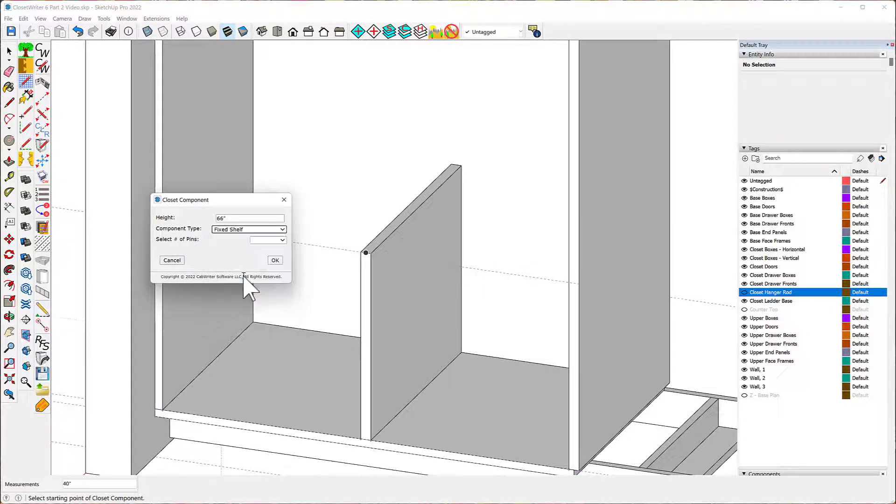
pyautogui.click(275, 260)
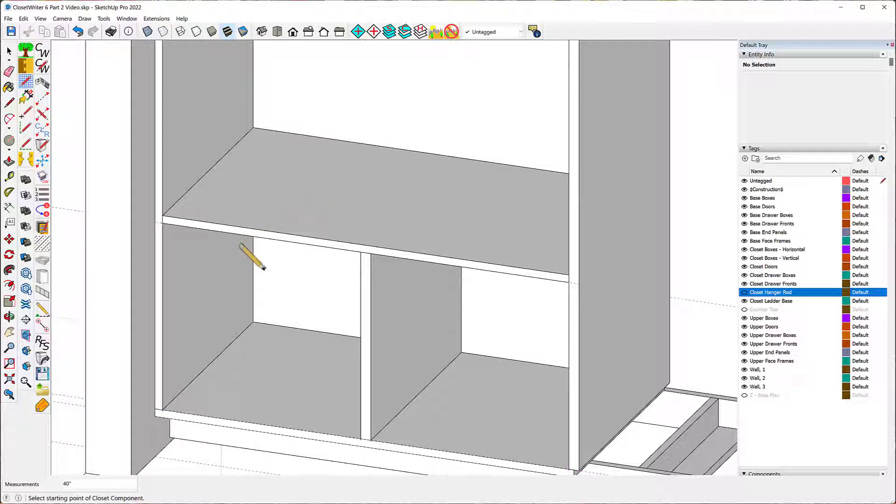
pyautogui.scroll(-4, 257, 284)
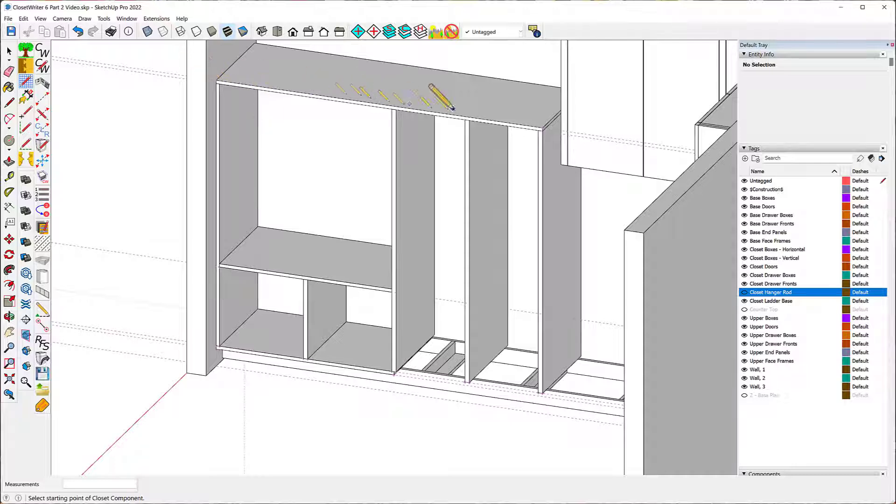
pyautogui.click(276, 167)
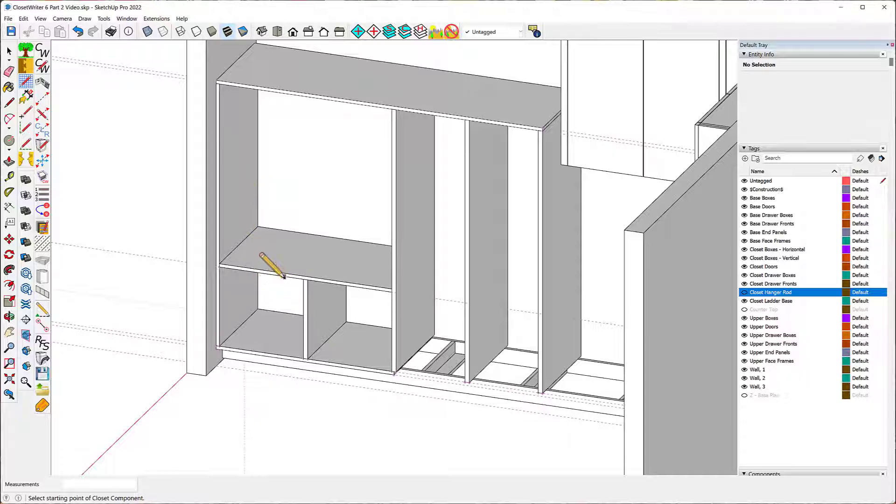
pyautogui.scroll(1, 283, 276)
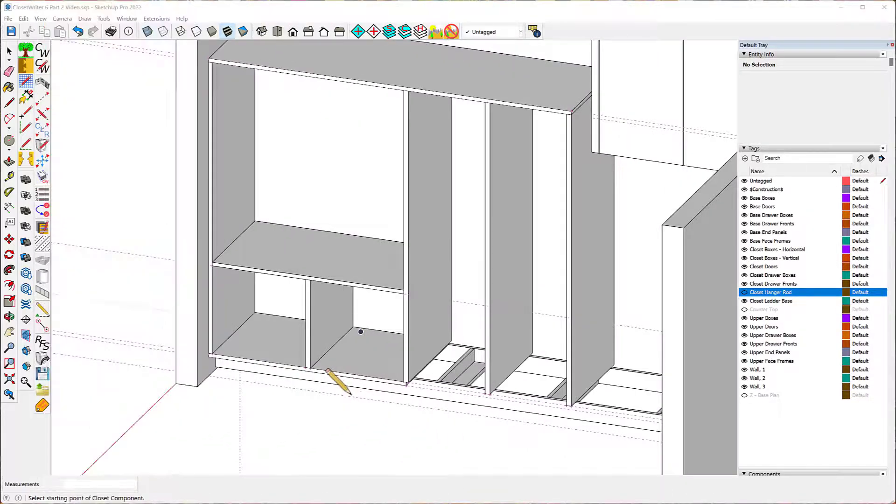
# Place a Tape Measure guide 26.25" above the front edge of the bottom in the large left bay
pyautogui.click(10, 177)
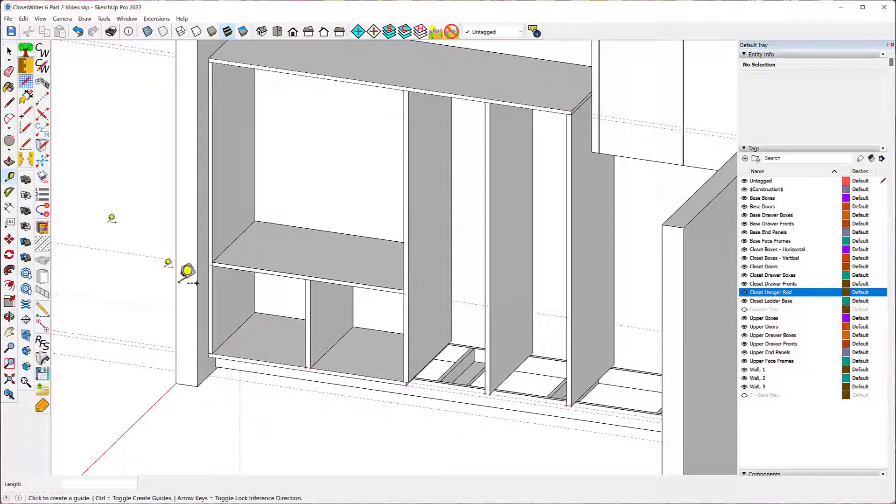
pyautogui.click(345, 373)
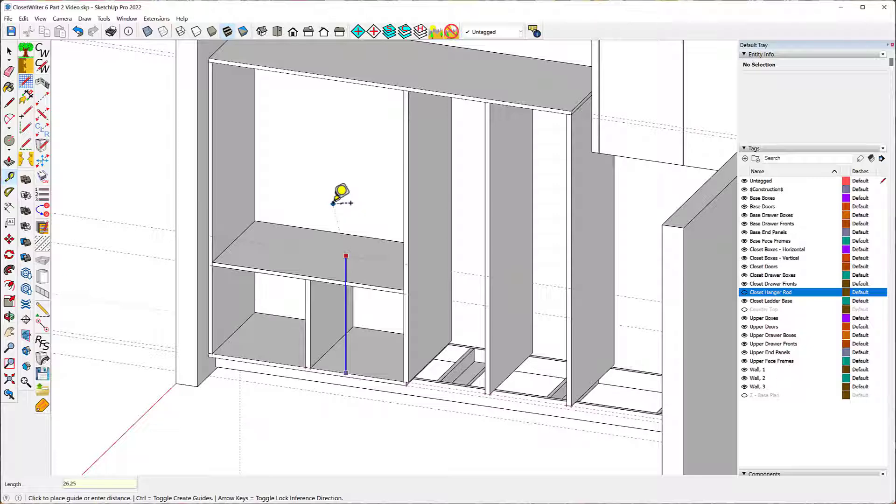
pyautogui.press('Return')
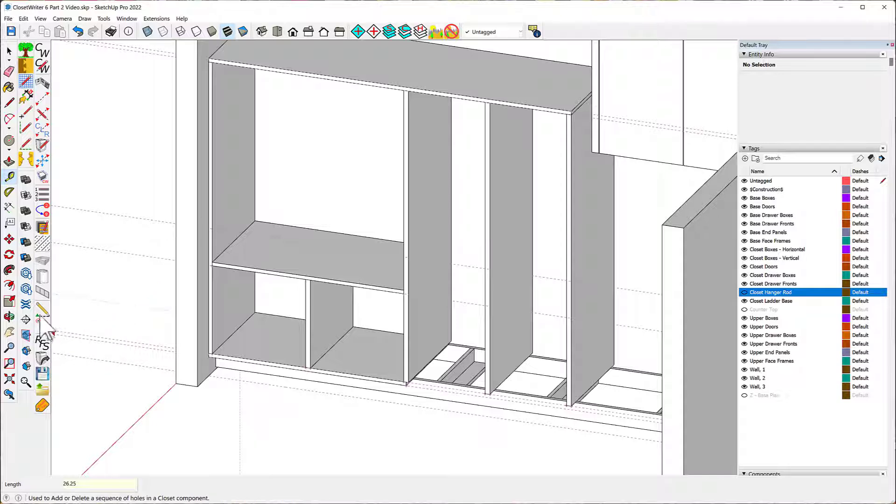
# Create a 16" Fixed Shelf along the 26.25" guide between the first and second full-height partitions, with no pin count selected
pyautogui.click(41, 310)
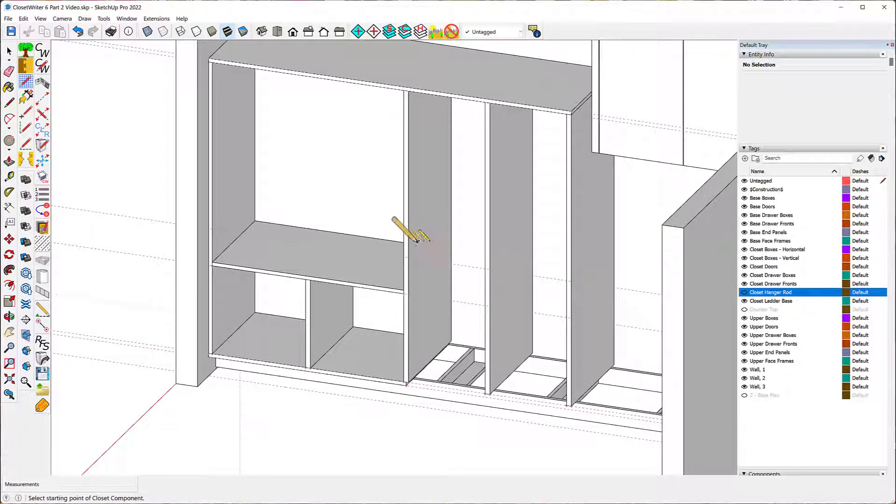
pyautogui.click(409, 258)
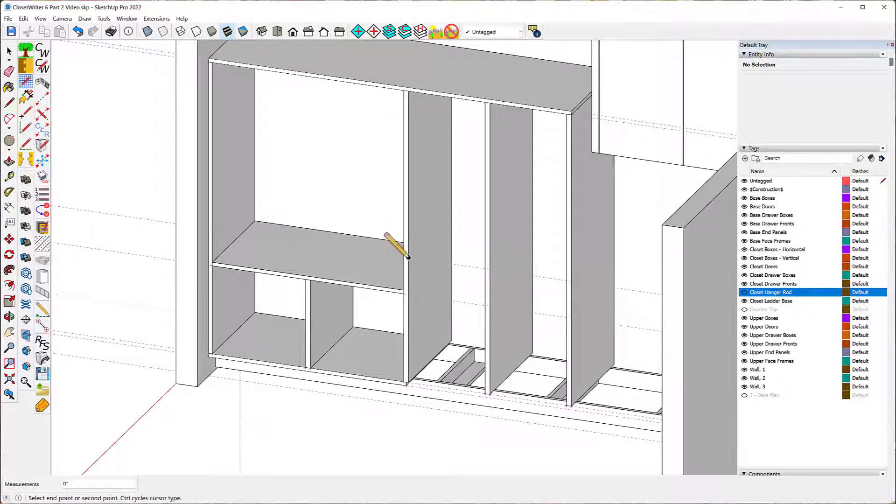
pyautogui.click(486, 268)
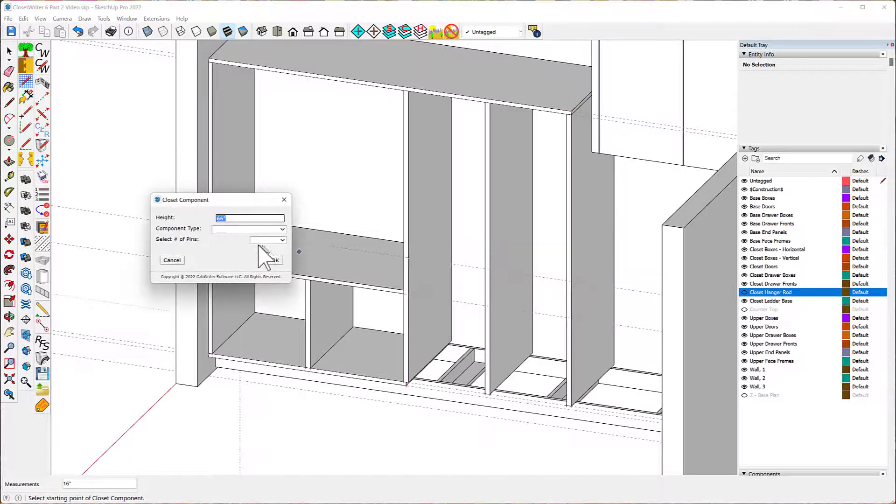
pyautogui.click(281, 229)
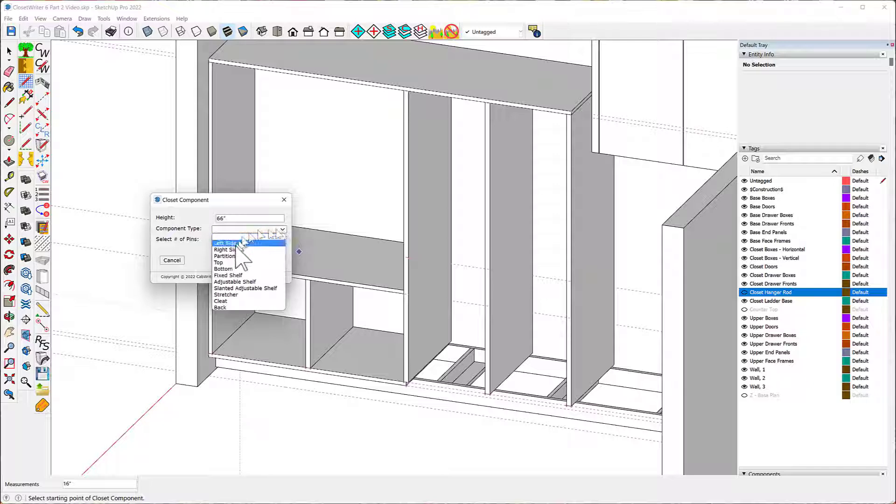
pyautogui.click(238, 275)
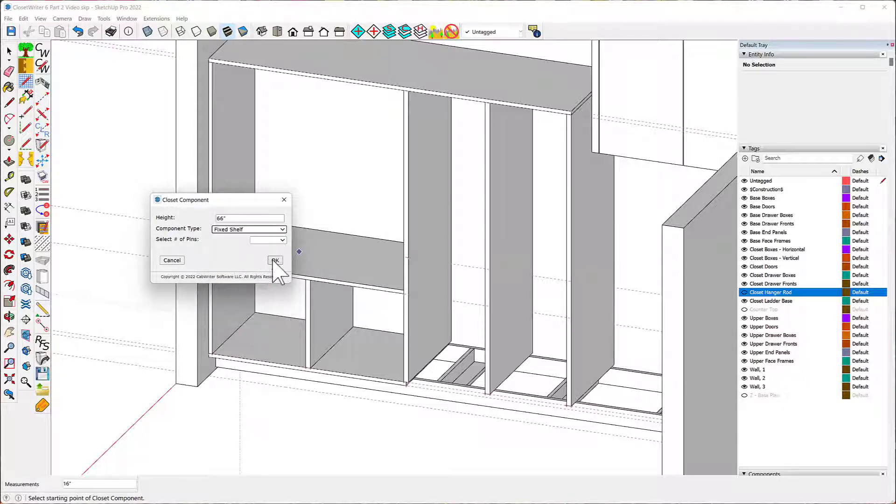
pyautogui.click(275, 261)
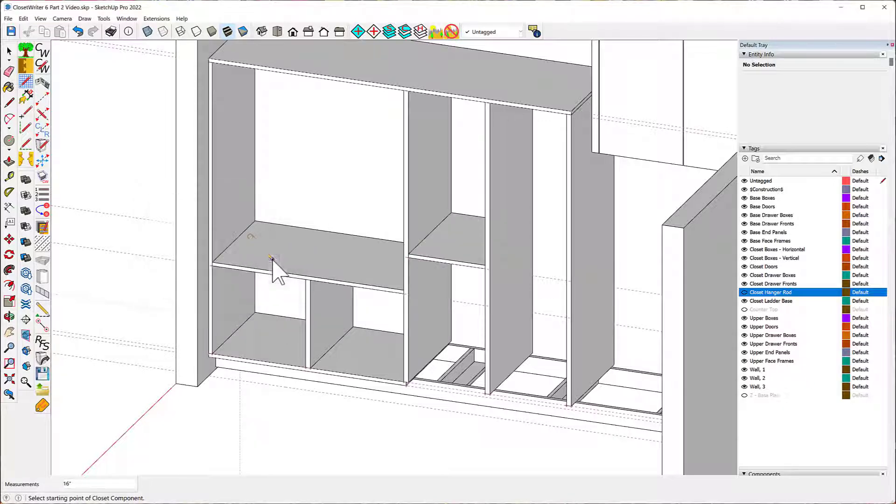
# Create a 16" Fixed Shelf along the same guide from the second full-height partition to the next full-height panel, with no pin count selected
pyautogui.click(491, 269)
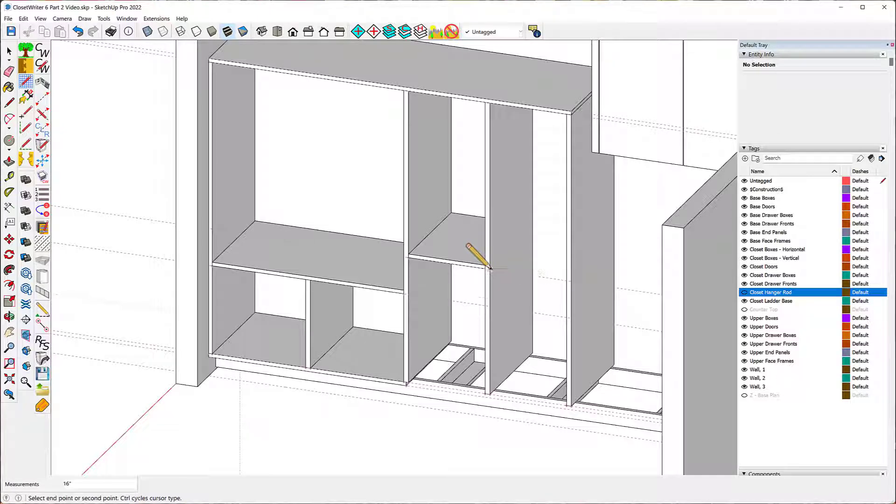
pyautogui.click(563, 280)
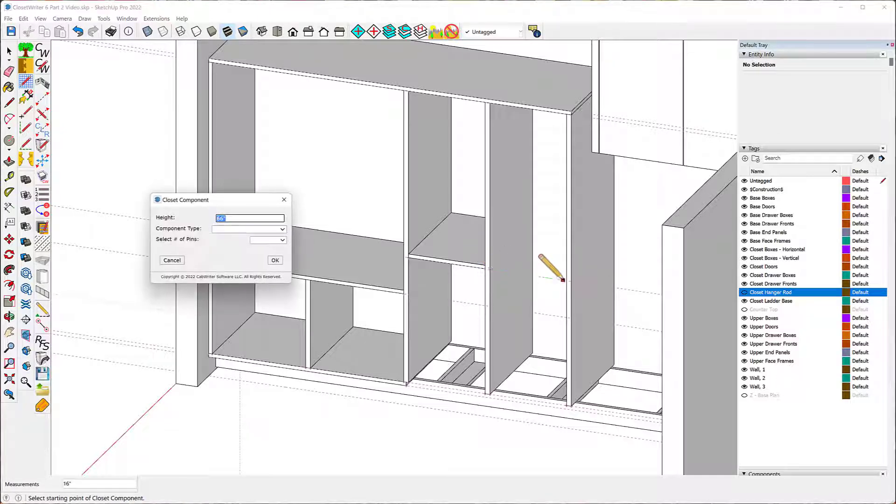
pyautogui.click(281, 229)
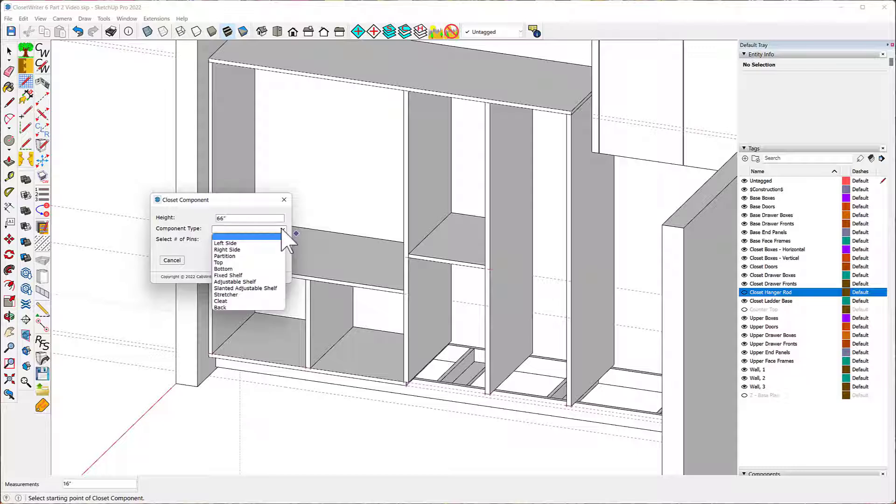
pyautogui.click(221, 275)
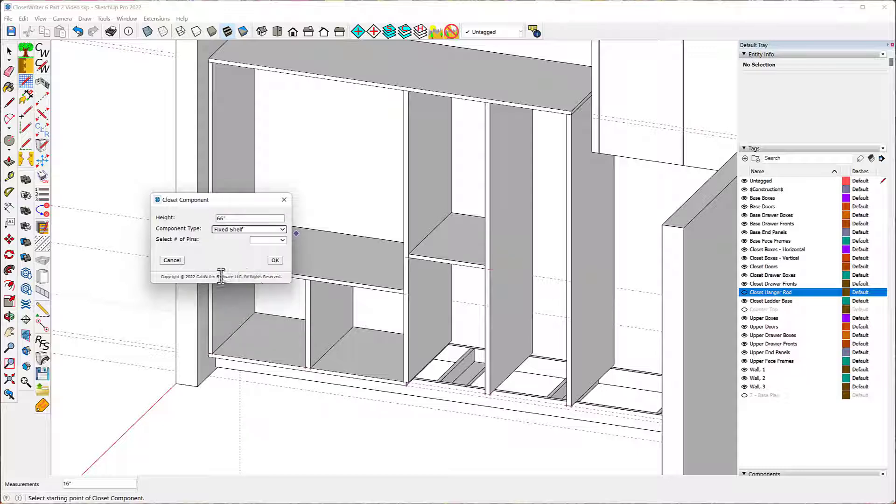
pyautogui.click(275, 260)
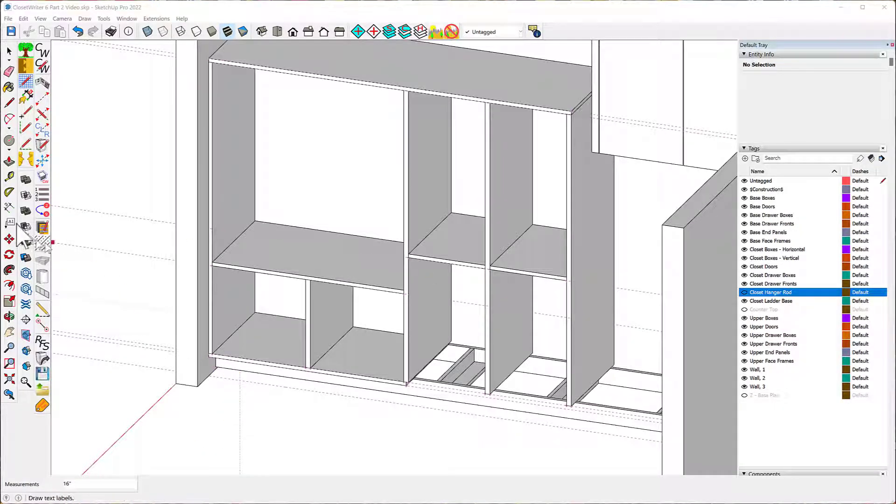
# Place a Tape Measure guide 9 5/8" above the front edge of the bottom, left of the short partition
pyautogui.click(9, 176)
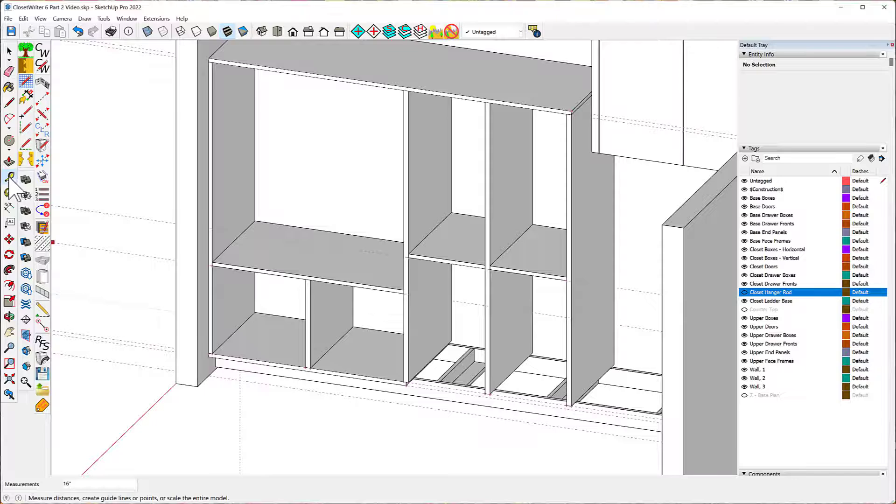
pyautogui.click(237, 357)
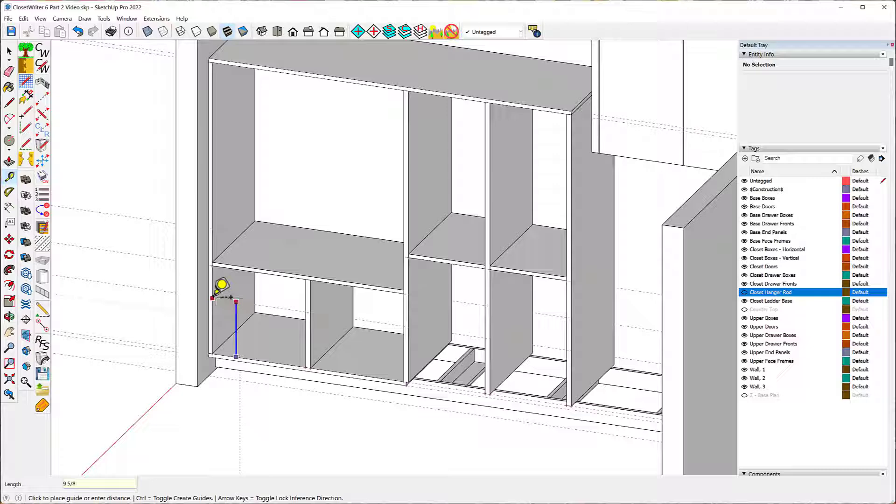
pyautogui.click(230, 296)
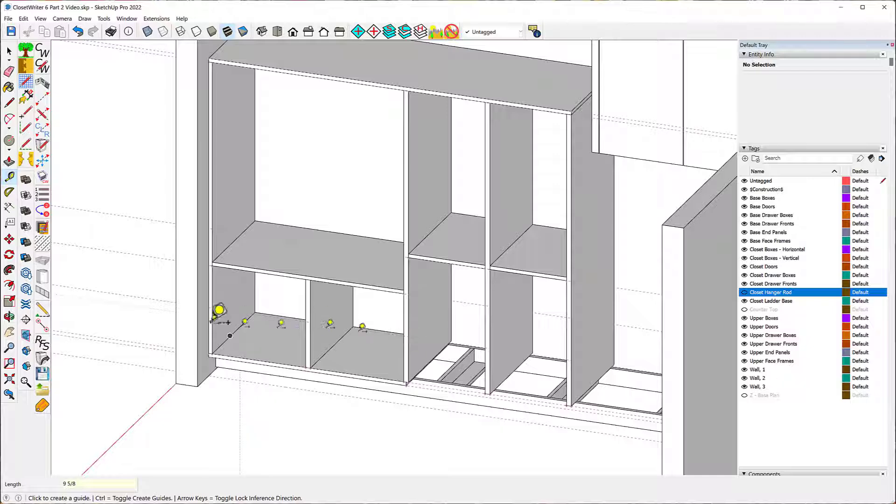
# Create a 19 1/2" Stretcher along the 9 5/8" guide from the left side to the short partition, with no pin count selected
pyautogui.click(42, 309)
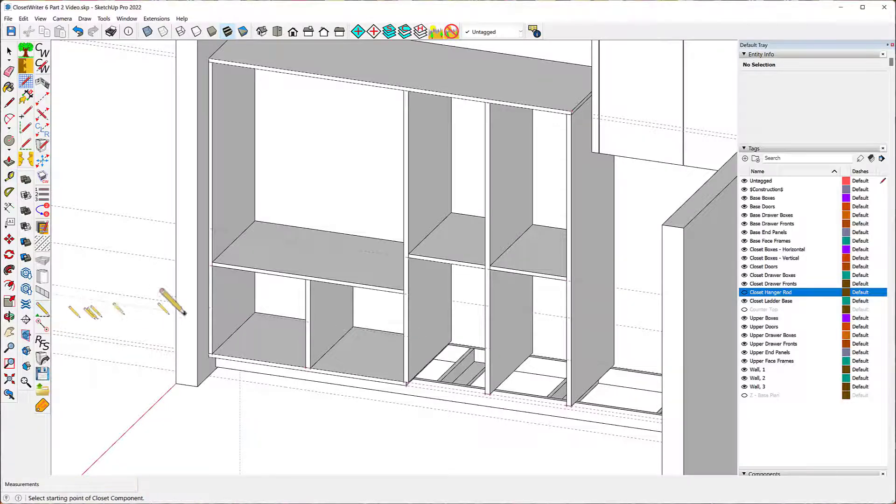
pyautogui.scroll(3, 186, 313)
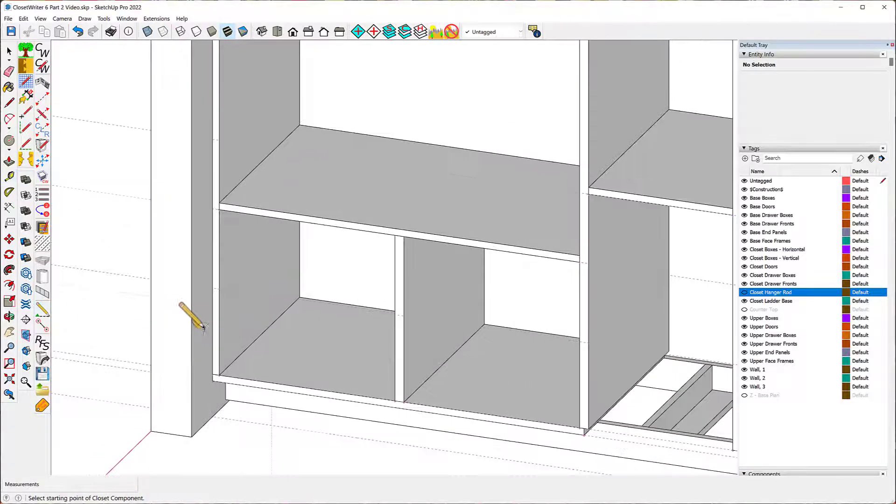
pyautogui.click(219, 289)
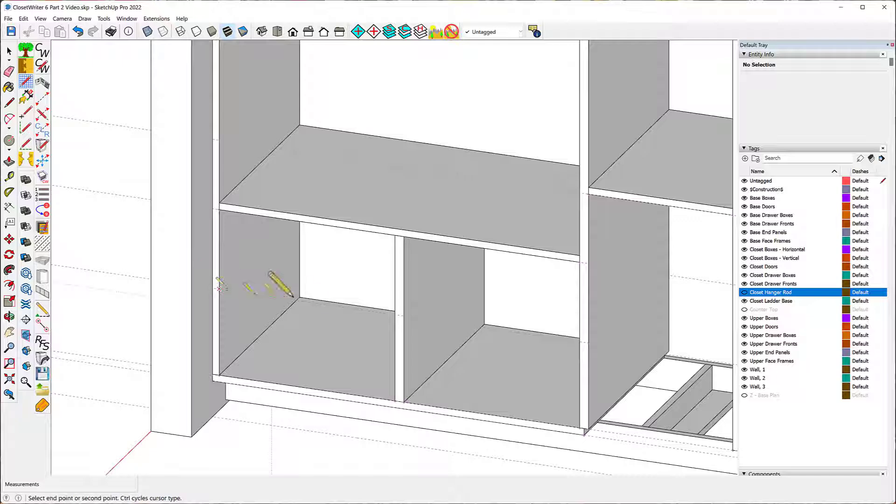
pyautogui.click(394, 314)
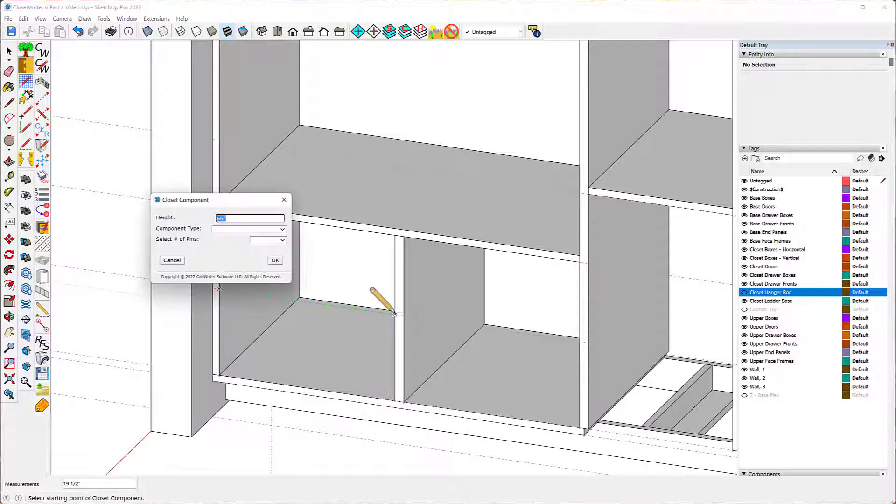
pyautogui.click(283, 229)
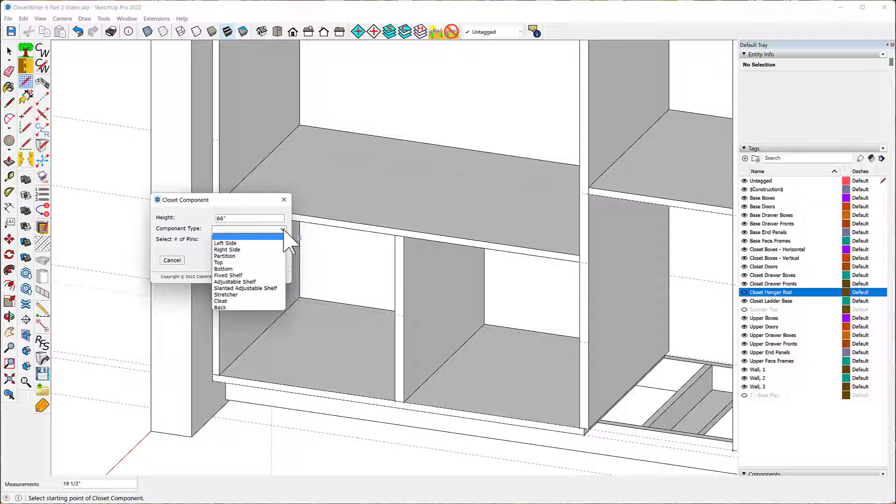
pyautogui.click(227, 294)
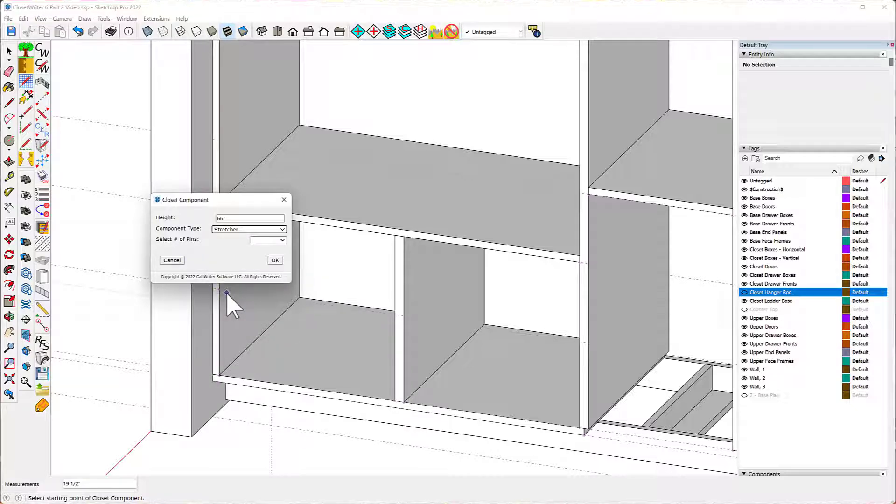
pyautogui.click(275, 260)
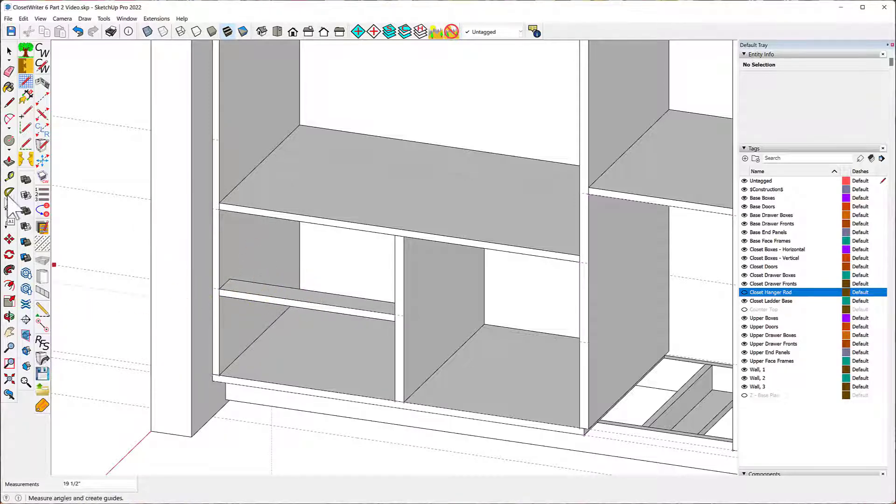
# Measure the opening between the new stretcher and the fixed shelf above it with the Tape Measure
pyautogui.click(10, 178)
pyautogui.click(259, 380)
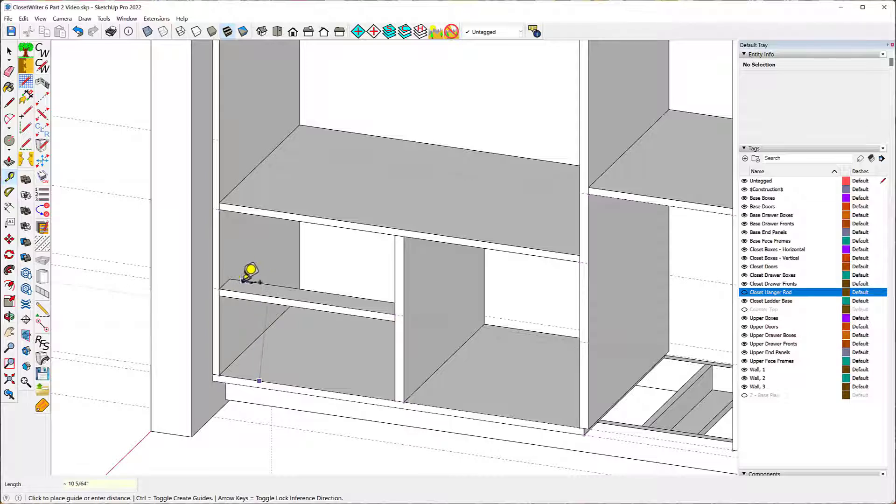
pyautogui.press('Escape')
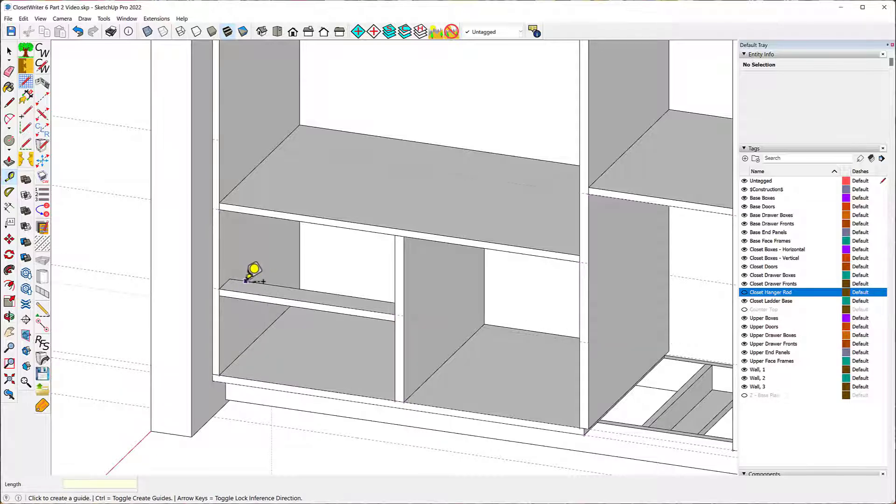
pyautogui.click(264, 295)
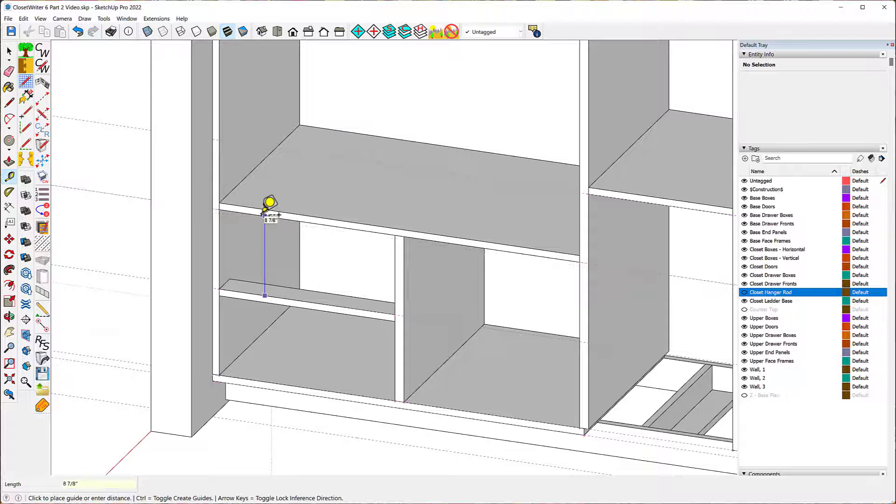
pyautogui.press('Escape')
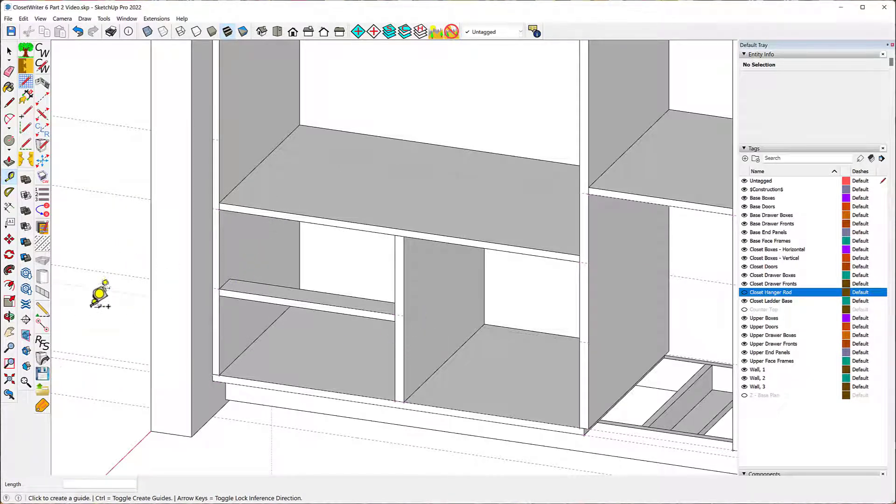
# Create a 19 1/2" Stretcher along the guide from the short partition to the first full-height partition, with no pin count selected
pyautogui.click(43, 323)
pyautogui.click(404, 316)
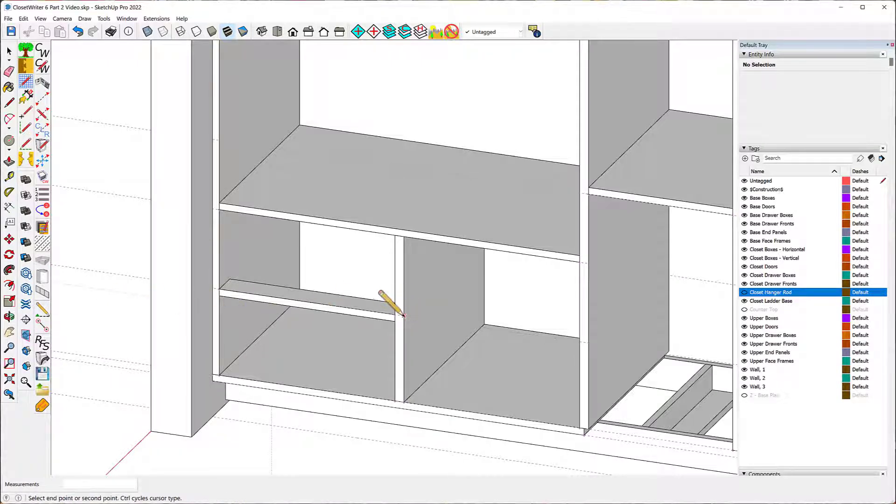
pyautogui.click(580, 341)
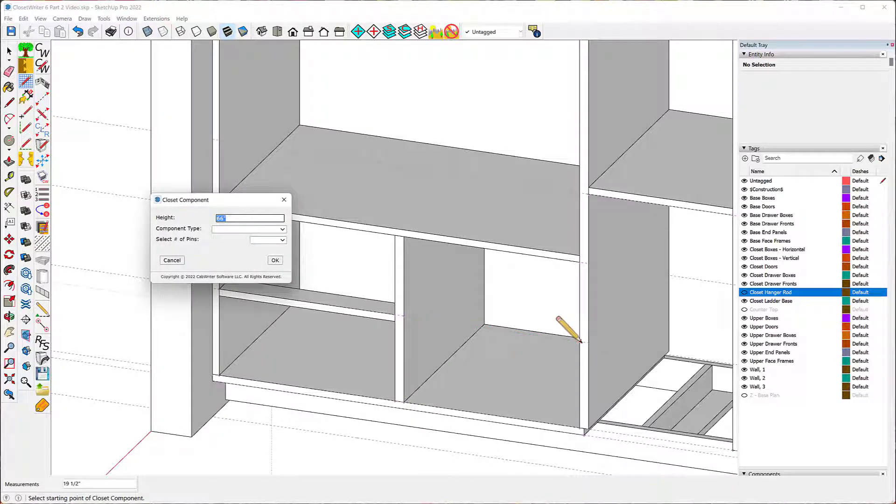
pyautogui.click(283, 229)
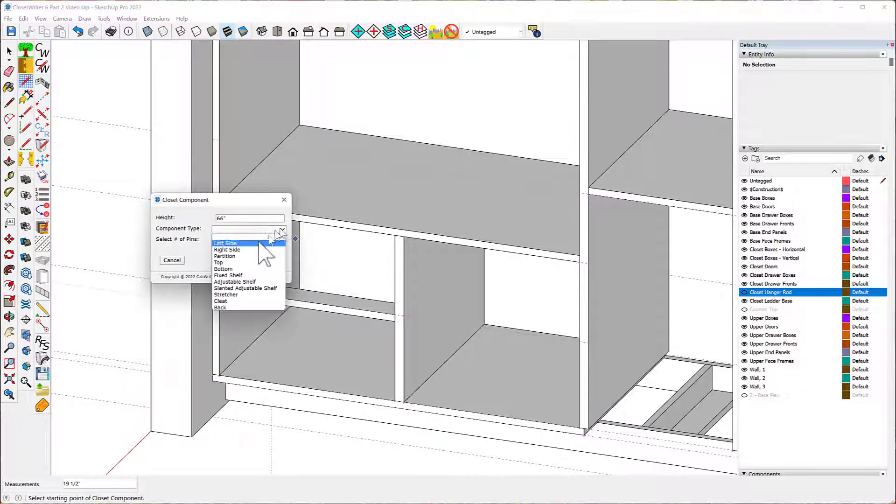
pyautogui.click(224, 297)
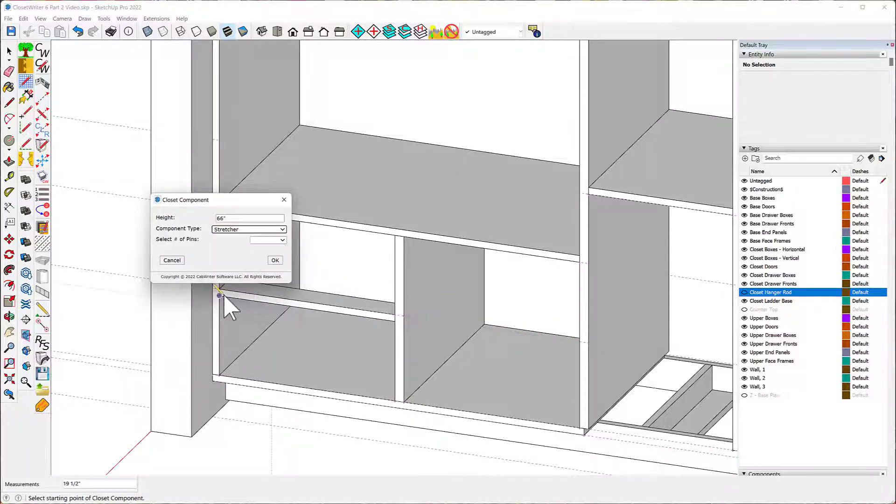
pyautogui.click(275, 260)
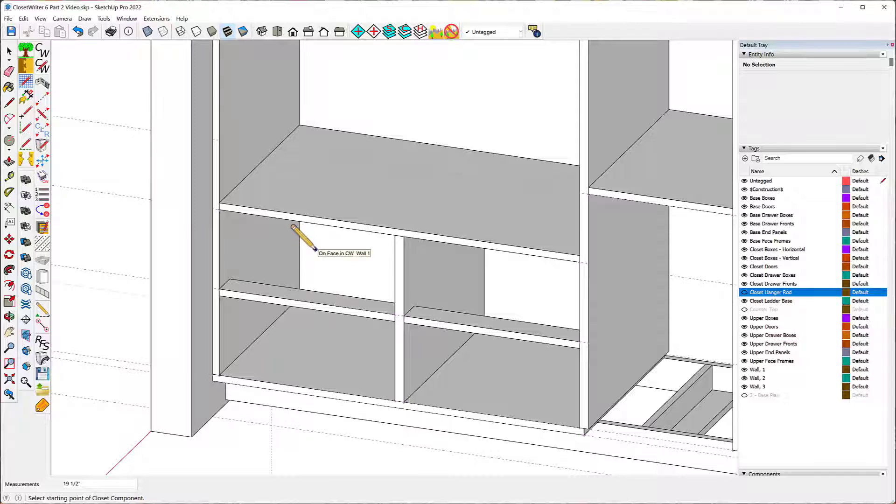
# Place a Tape Measure guide 1" above the existing guide at the ladder base, across the foot of the first full-height partition
pyautogui.scroll(-1, 315, 250)
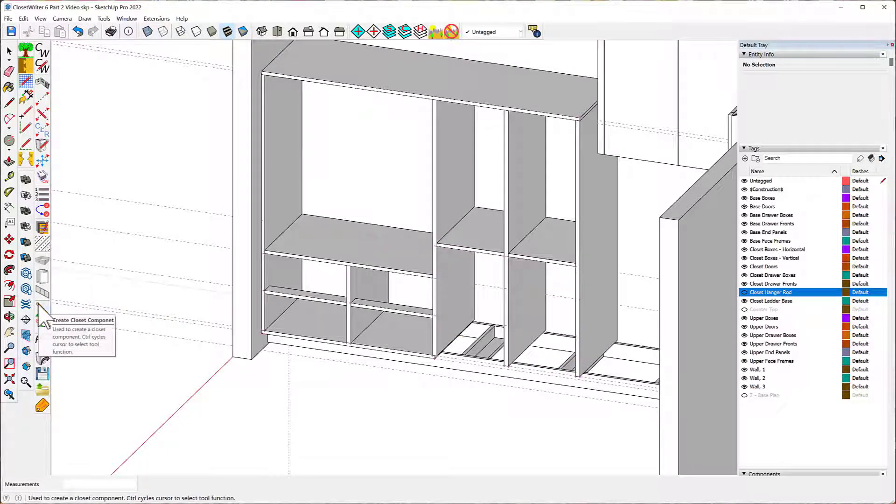
pyautogui.click(8, 177)
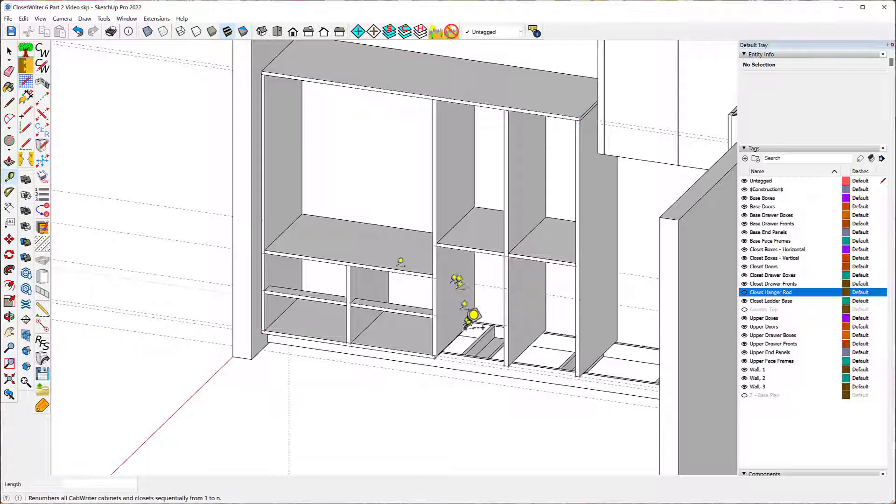
pyautogui.scroll(4, 450, 321)
pyautogui.scroll(3, 434, 364)
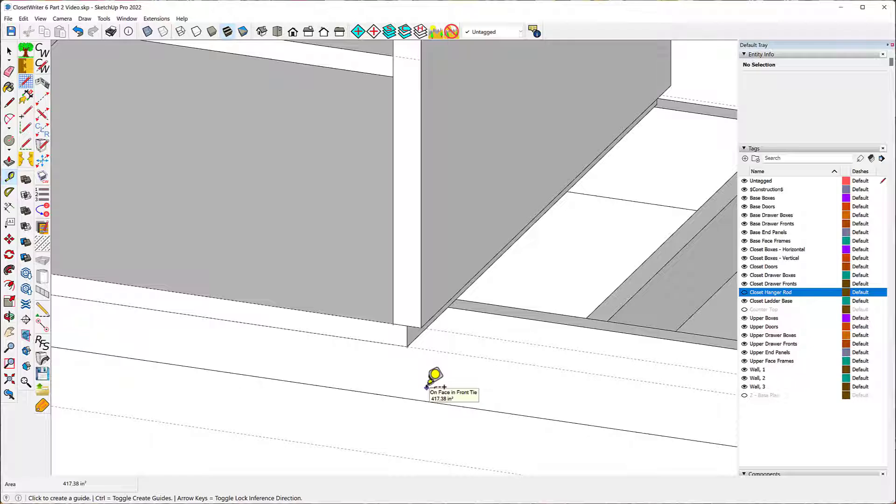
pyautogui.click(443, 331)
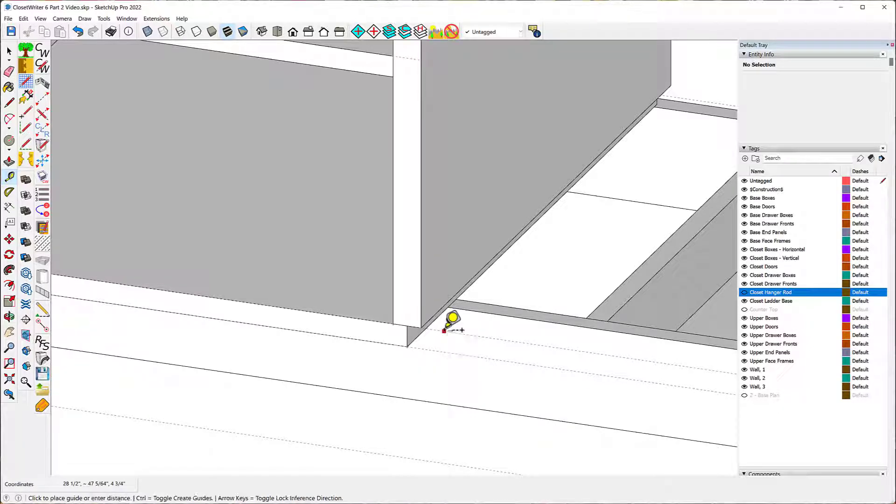
pyautogui.click(422, 266)
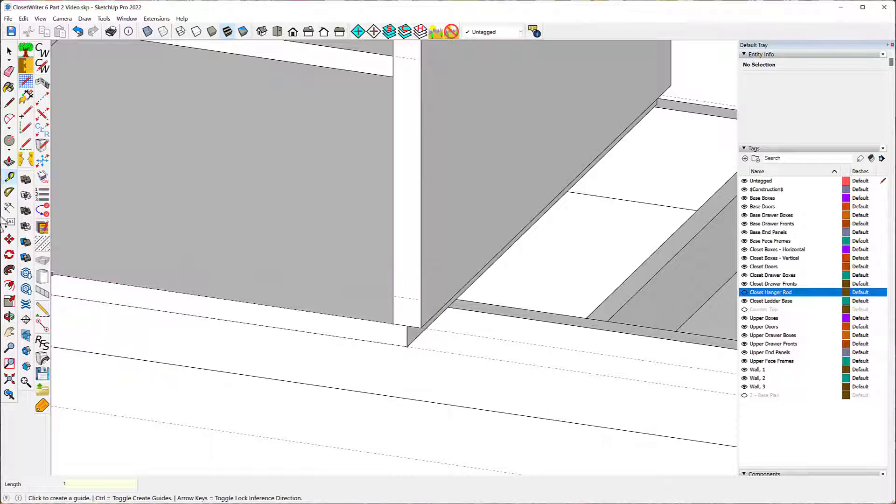
# Create a 16" Slanted Adjustable Shelf along the 1" guide between the first and second full-height partitions, with 4 = 14.4° pins
pyautogui.click(45, 313)
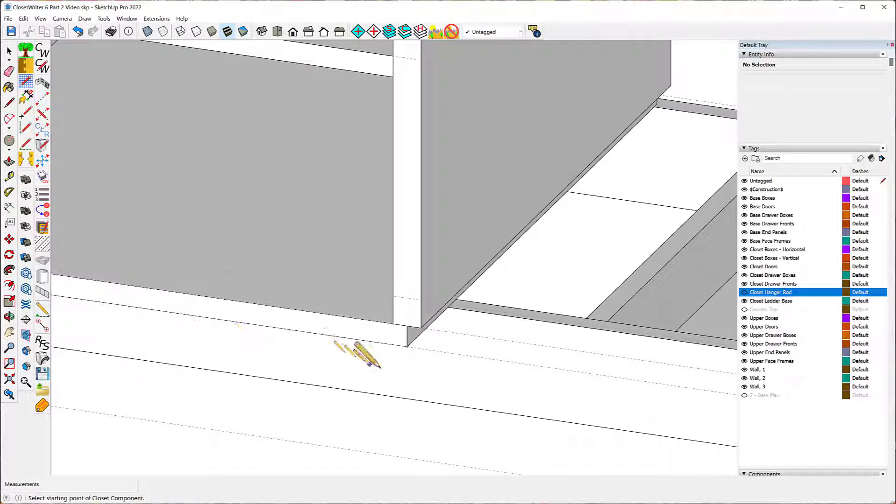
pyautogui.click(421, 300)
pyautogui.scroll(-3, 223, 334)
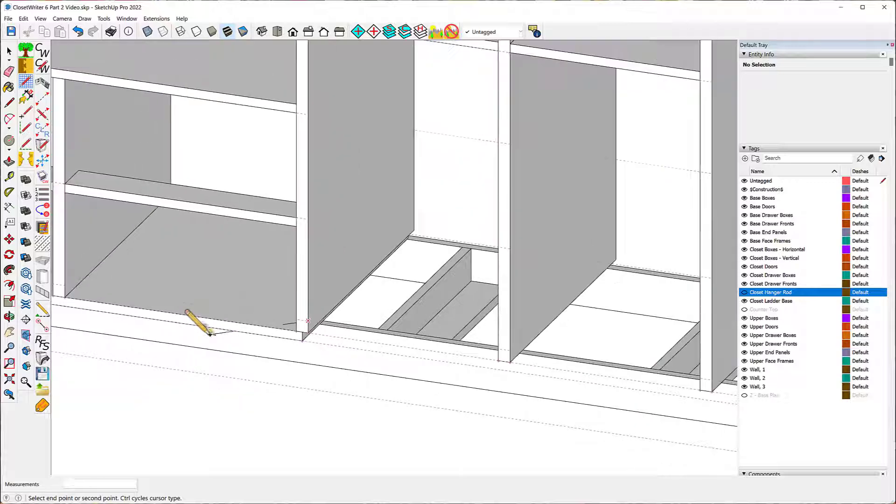
pyautogui.scroll(5, 462, 359)
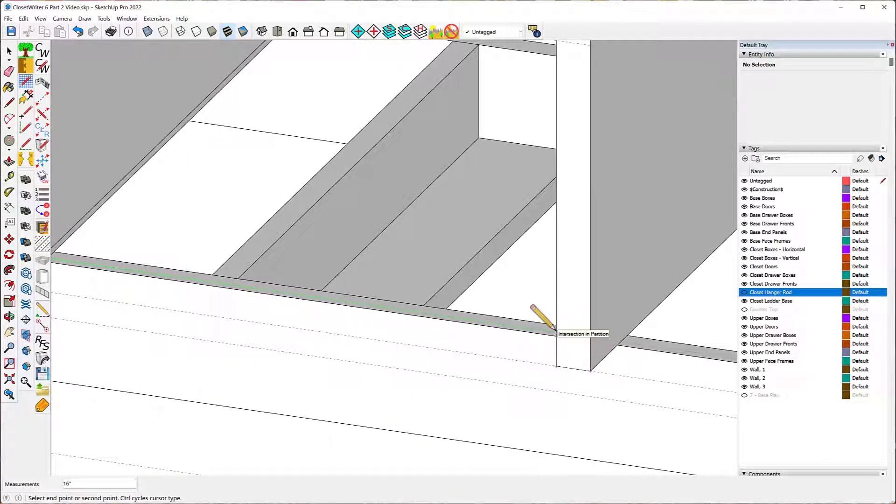
pyautogui.click(555, 330)
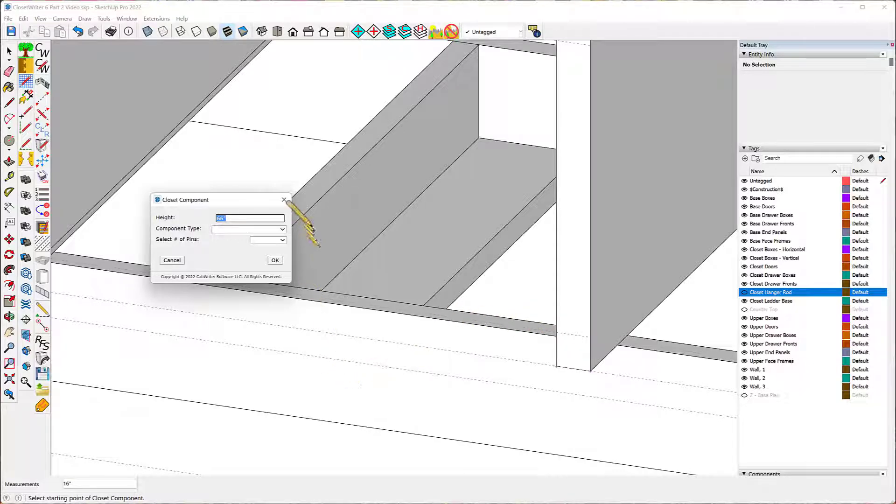
pyautogui.click(282, 229)
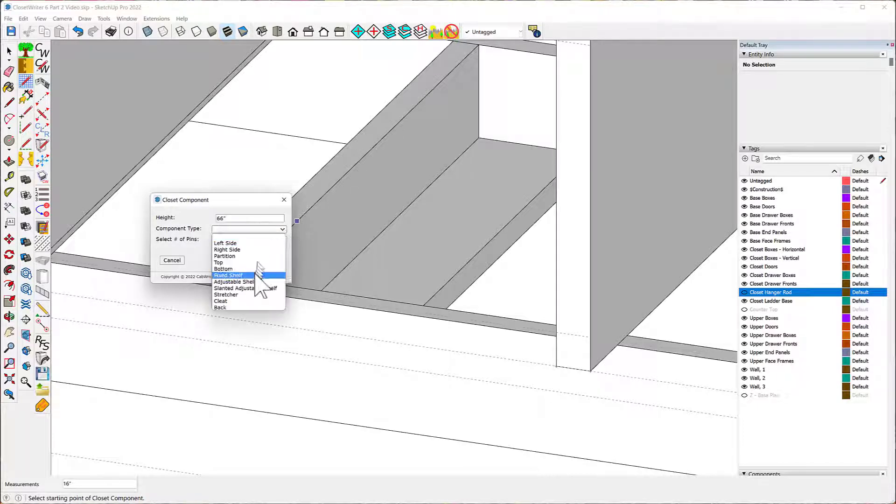
pyautogui.click(252, 288)
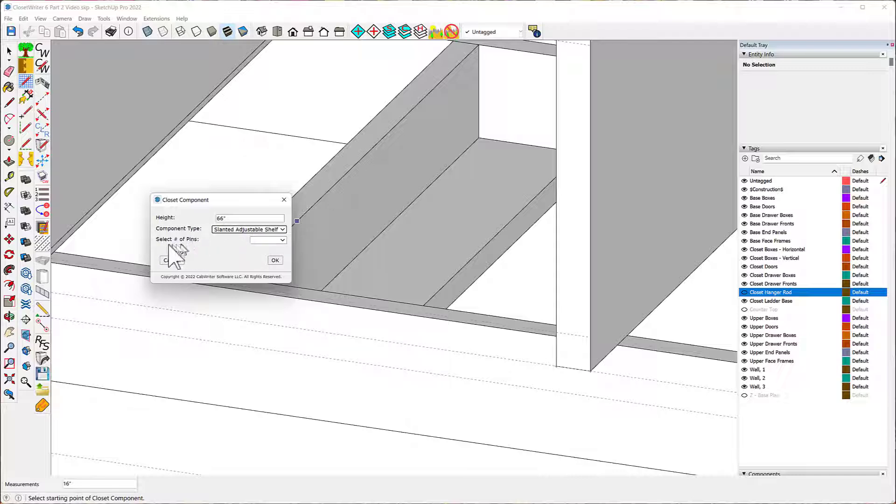
pyautogui.click(282, 240)
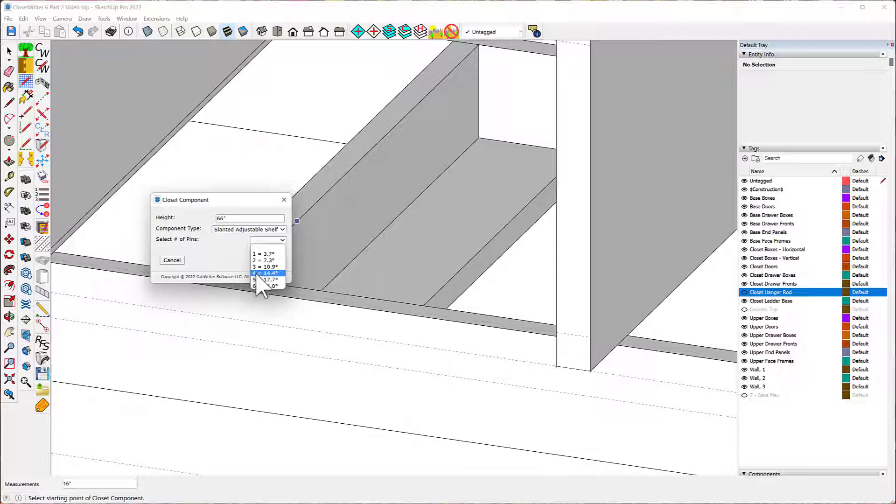
pyautogui.click(257, 273)
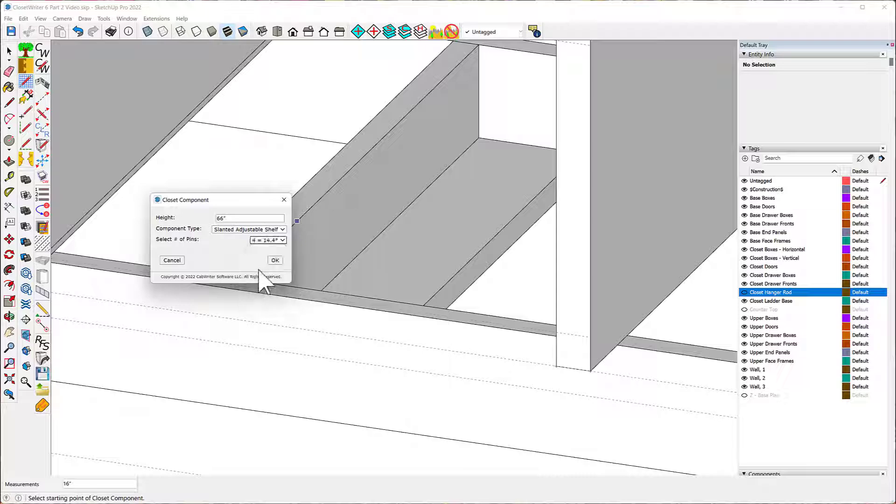
pyautogui.click(274, 260)
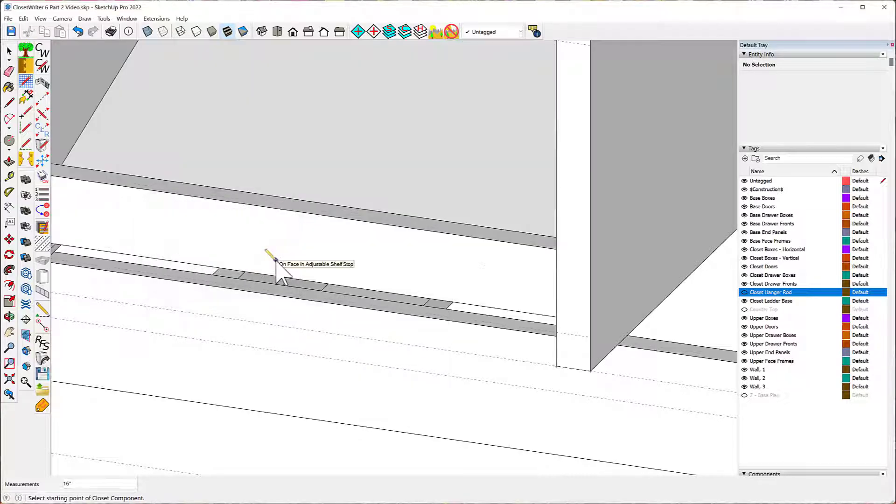
pyautogui.scroll(-2, 331, 342)
pyautogui.scroll(-2, 331, 348)
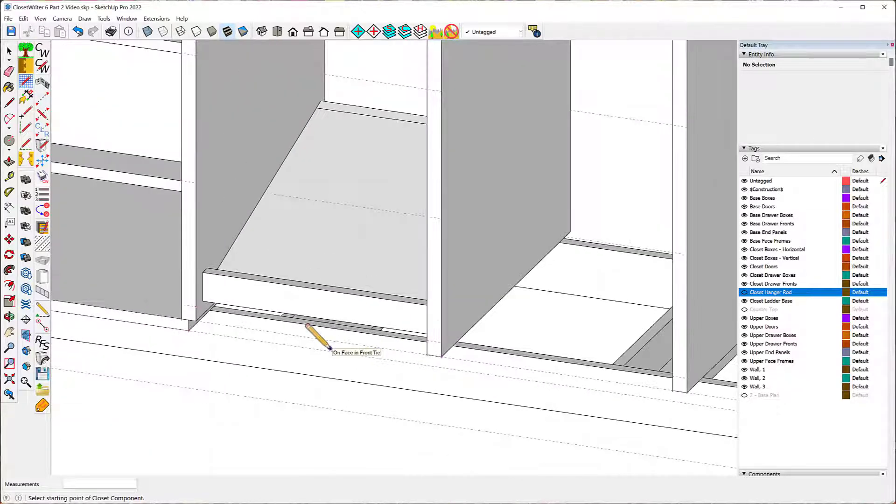
# Copy the slanted shelf's stop, bed and rear piece straight up and repeat the copy as a 2x array
pyautogui.moveTo(330, 349)
pyautogui.mouseDown(button='middle')
pyautogui.moveTo(333, 362)
pyautogui.moveTo(266, 292)
pyautogui.moveTo(292, 238)
pyautogui.moveTo(281, 238)
pyautogui.moveTo(625, 260)
pyautogui.moveTo(326, 252)
pyautogui.moveTo(287, 336)
pyautogui.moveTo(280, 393)
pyautogui.moveTo(301, 402)
pyautogui.mouseUp(button='middle')
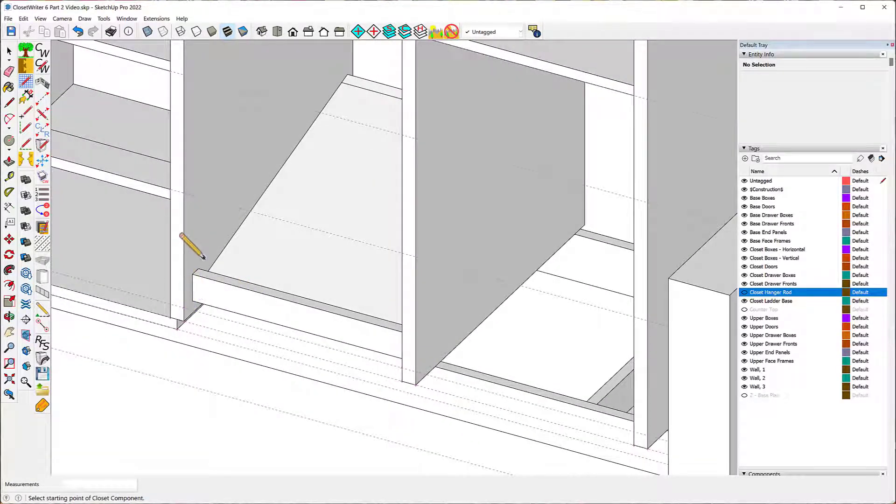
pyautogui.click(9, 50)
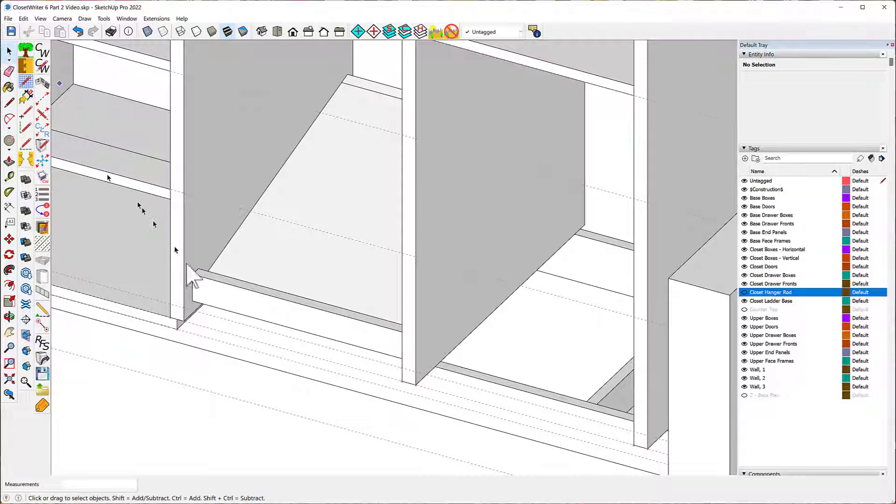
pyautogui.click(256, 308)
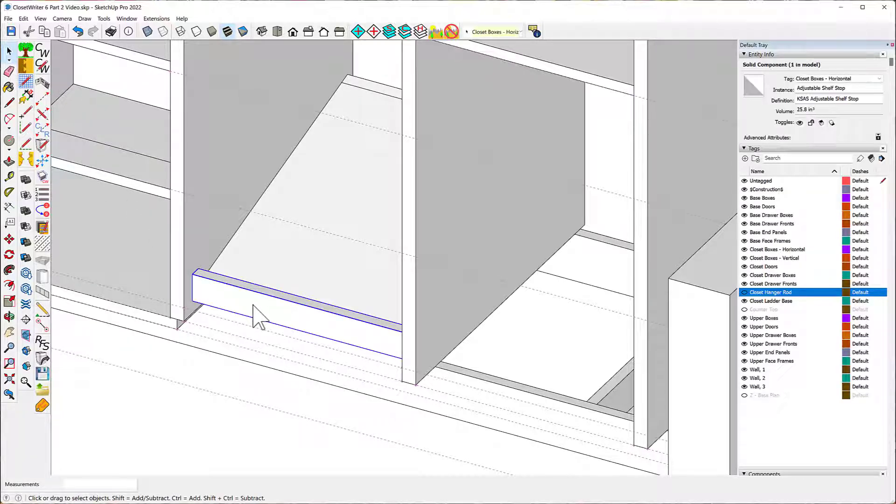
pyautogui.keyDown('ctrl'); pyautogui.click(282, 248); pyautogui.keyUp('ctrl')
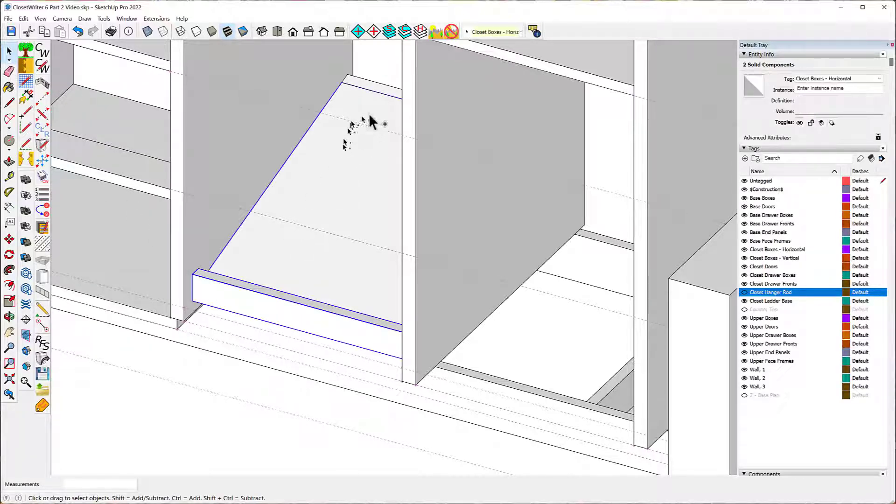
pyautogui.keyDown('ctrl'); pyautogui.click(392, 97); pyautogui.keyUp('ctrl')
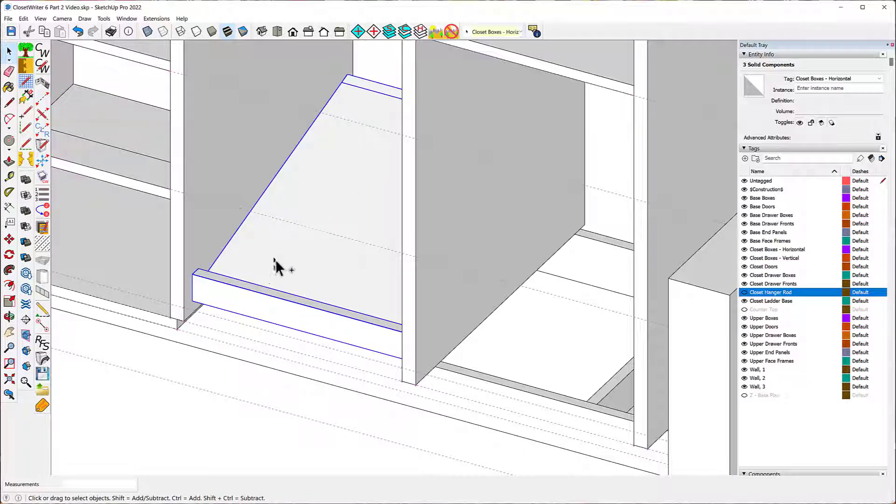
pyautogui.click(9, 239)
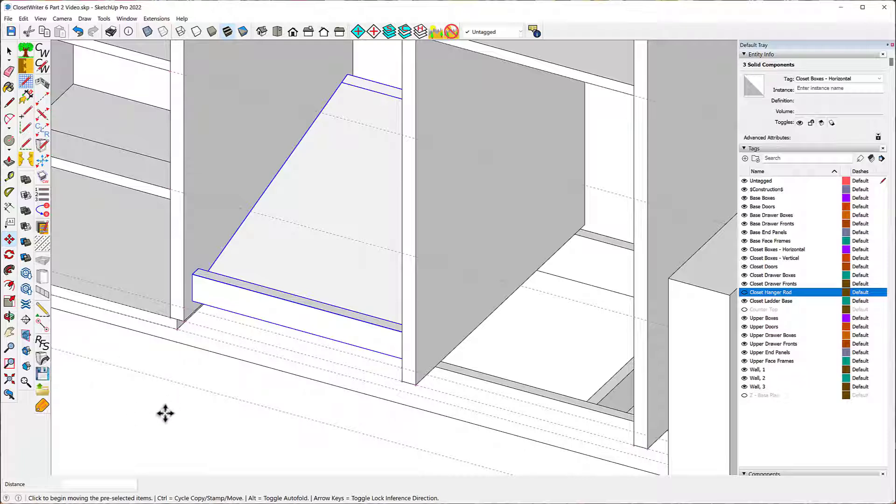
pyautogui.press('ctrl')
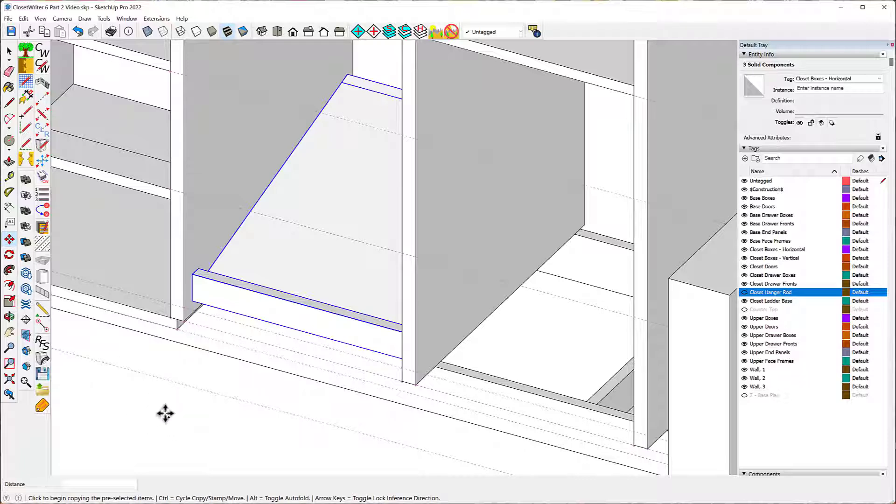
pyautogui.moveTo(299, 304)
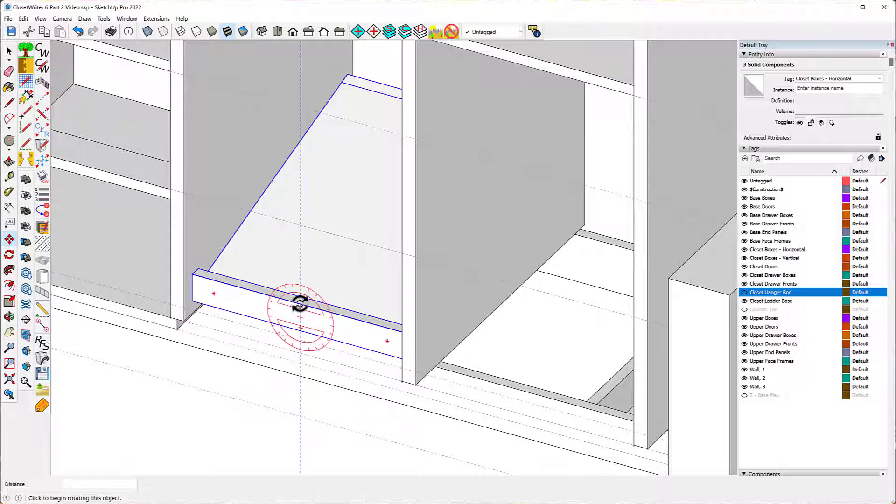
pyautogui.click(300, 304)
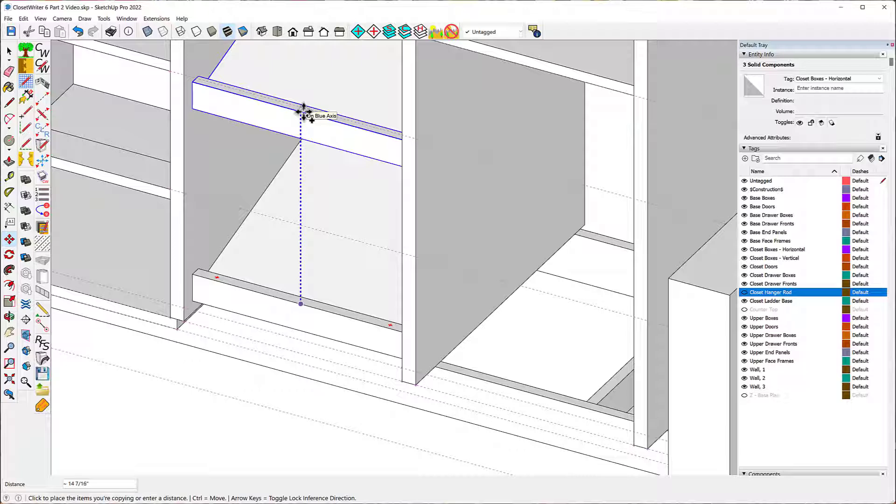
pyautogui.press('Return')
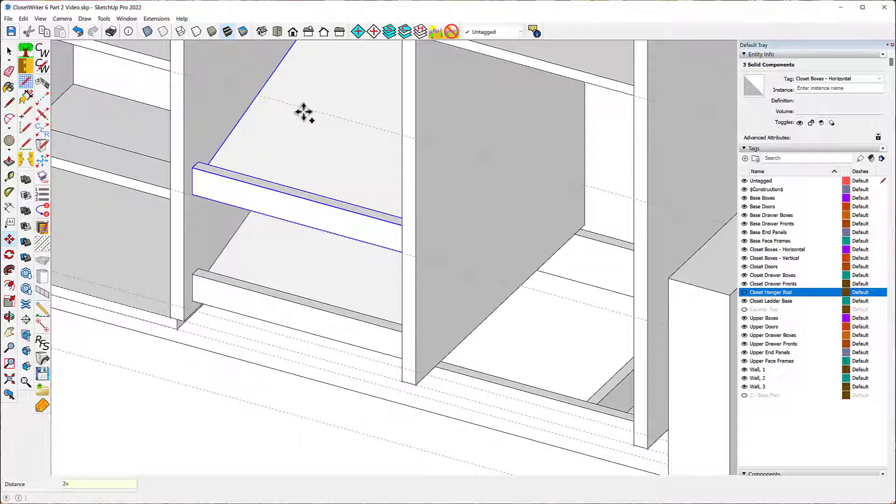
pyautogui.press('Return')
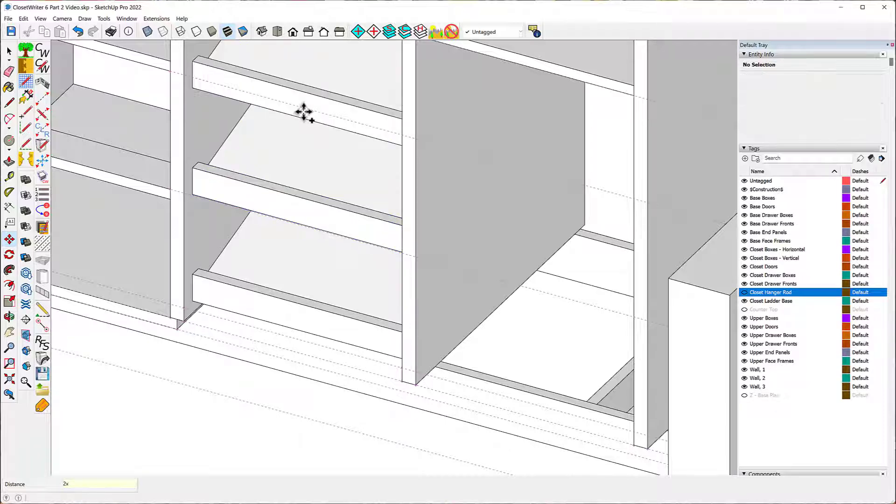
# Create a 16" Slanted Adjustable Shelf along the 1" guide between the second full-height partition and the right side, with 3 = 10.9° pins
pyautogui.scroll(-1, 336, 247)
pyautogui.scroll(-2, 336, 267)
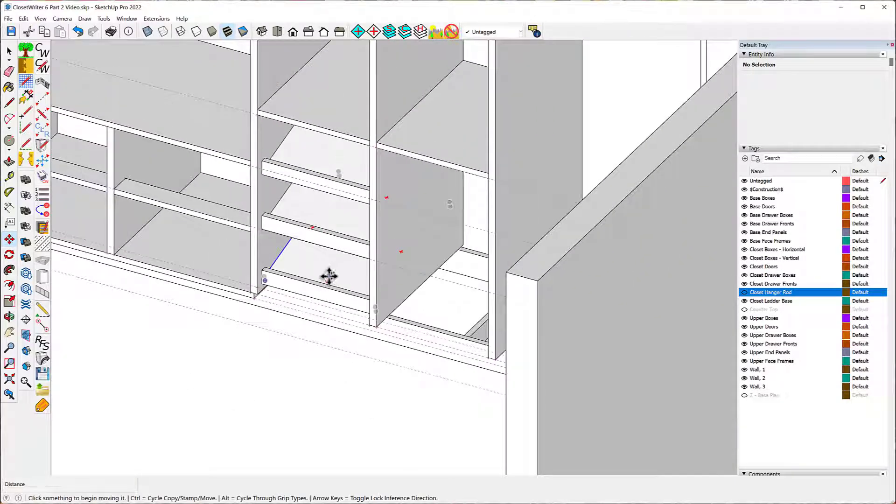
pyautogui.moveTo(330, 275)
pyautogui.mouseDown(button='middle')
pyautogui.moveTo(366, 133)
pyautogui.moveTo(390, 104)
pyautogui.moveTo(354, 116)
pyautogui.mouseUp(button='middle')
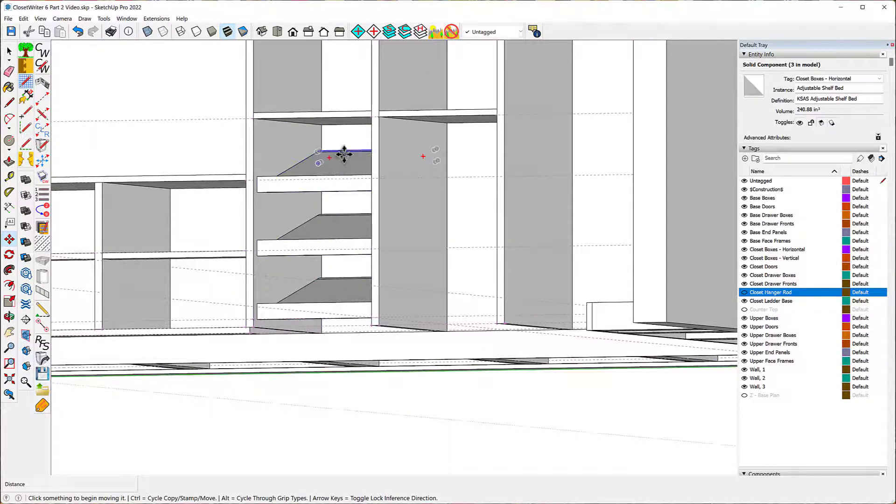
pyautogui.moveTo(344, 152)
pyautogui.mouseDown(button='middle')
pyautogui.moveTo(319, 219)
pyautogui.moveTo(312, 276)
pyautogui.mouseUp(button='middle')
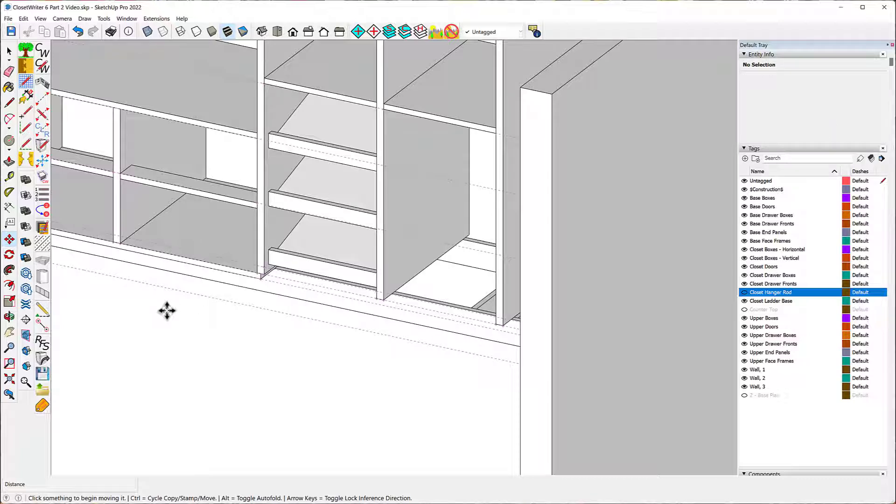
pyautogui.click(43, 311)
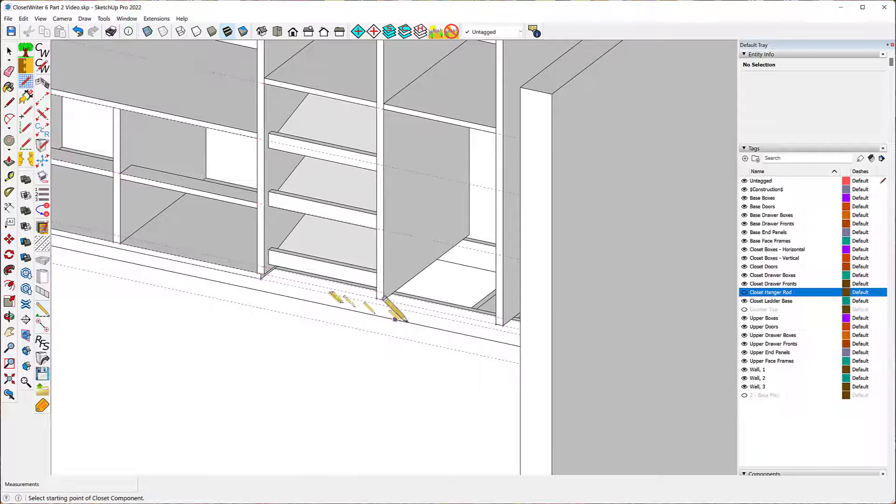
pyautogui.scroll(2, 406, 320)
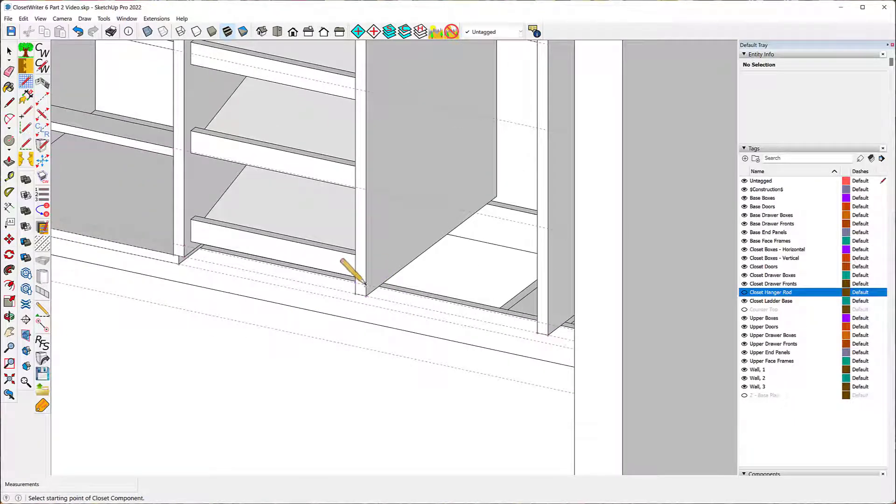
pyautogui.click(365, 282)
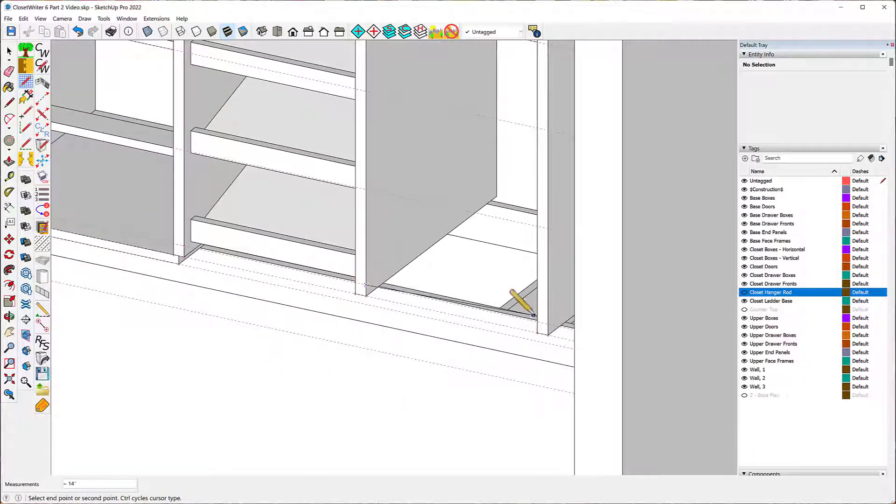
pyautogui.scroll(2, 532, 318)
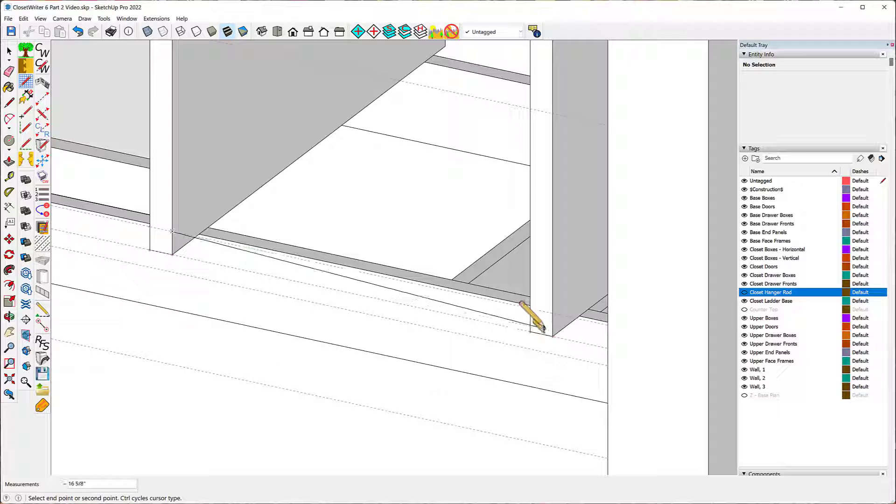
pyautogui.click(529, 306)
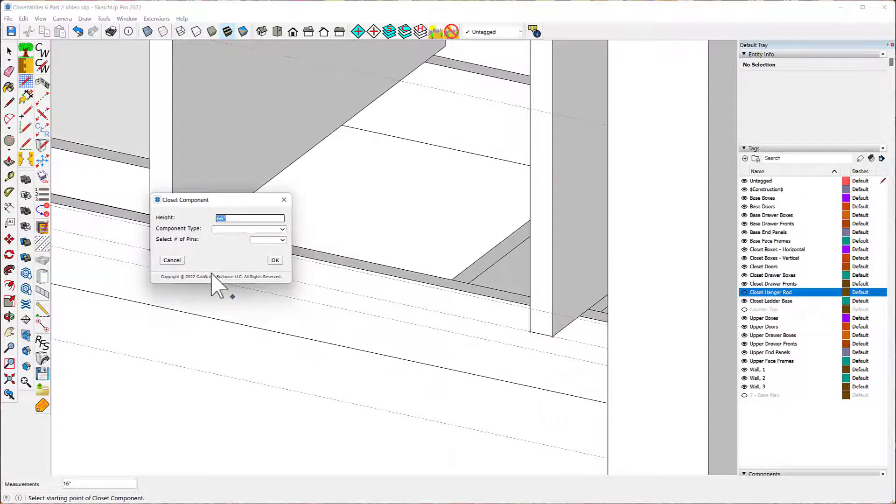
pyautogui.click(284, 230)
pyautogui.click(259, 292)
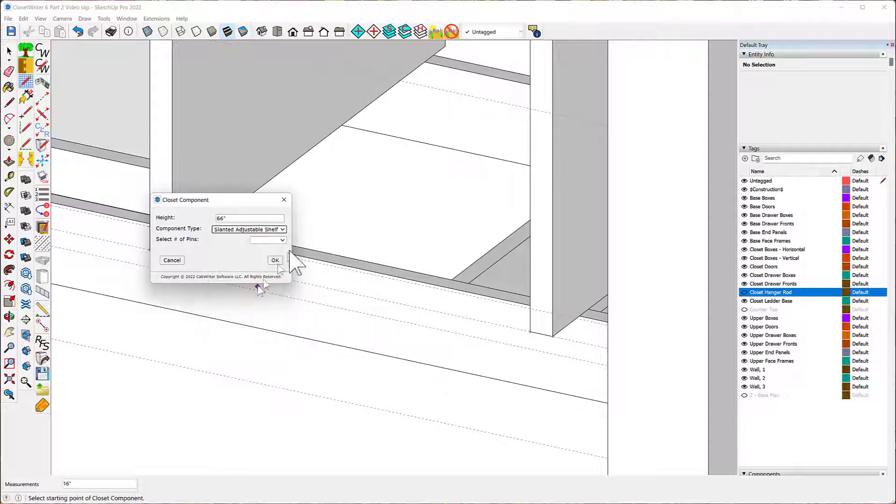
pyautogui.click(282, 240)
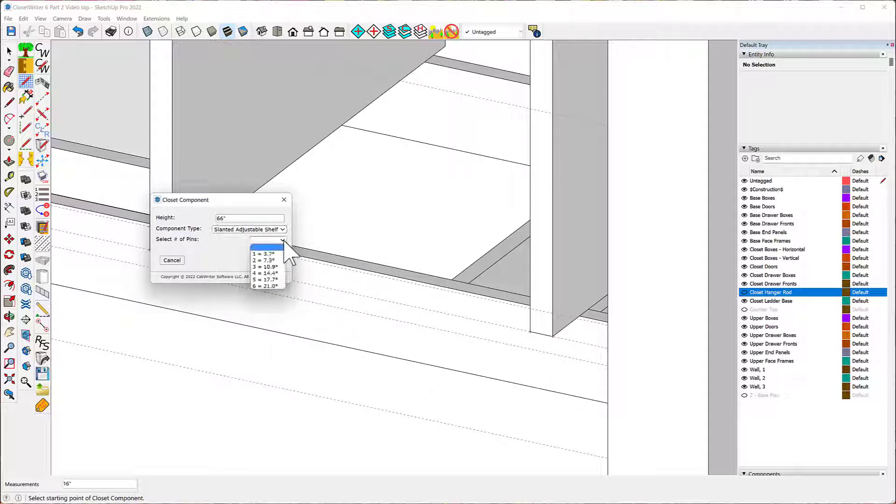
pyautogui.click(264, 267)
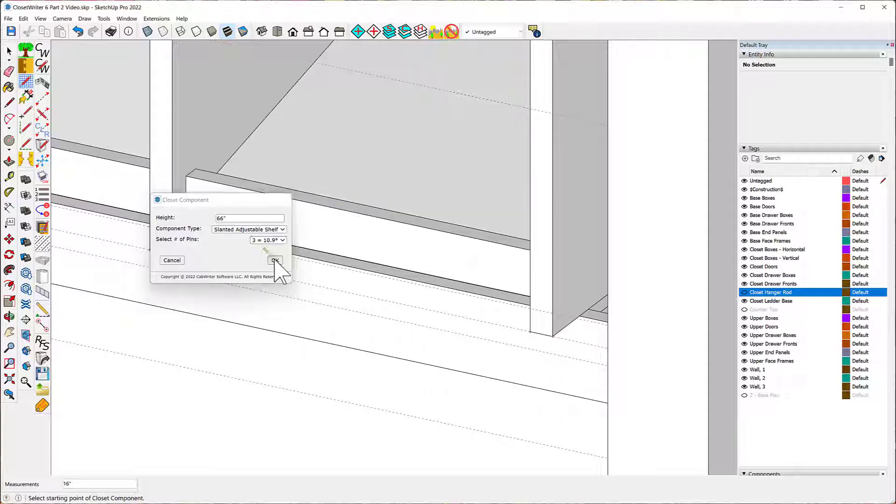
pyautogui.click(275, 260)
# Copy the new slanted shelf's stop, bed and rear piece 8" straight up and repeat the copy as a 2x array
pyautogui.moveTo(296, 367)
pyautogui.mouseDown(button='middle')
pyautogui.moveTo(284, 370)
pyautogui.moveTo(310, 275)
pyautogui.moveTo(406, 228)
pyautogui.moveTo(330, 256)
pyautogui.moveTo(246, 322)
pyautogui.moveTo(356, 386)
pyautogui.moveTo(314, 401)
pyautogui.mouseUp(button='middle')
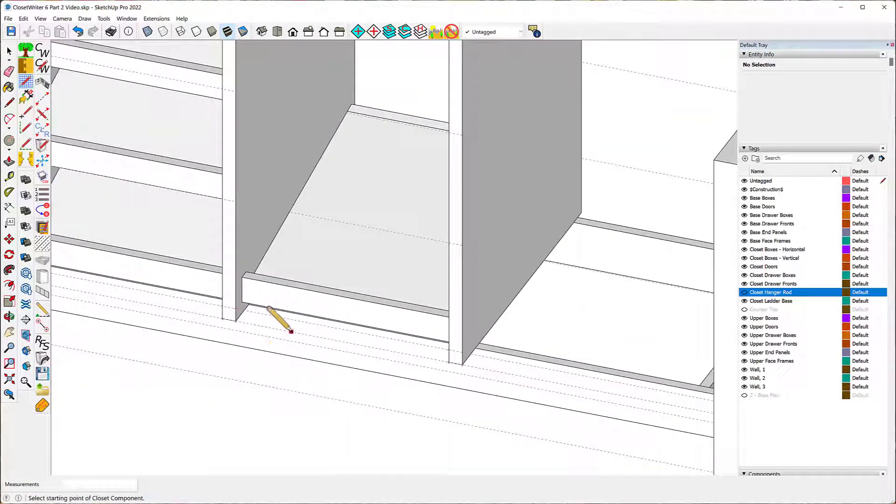
pyautogui.press('space')
pyautogui.click(304, 304)
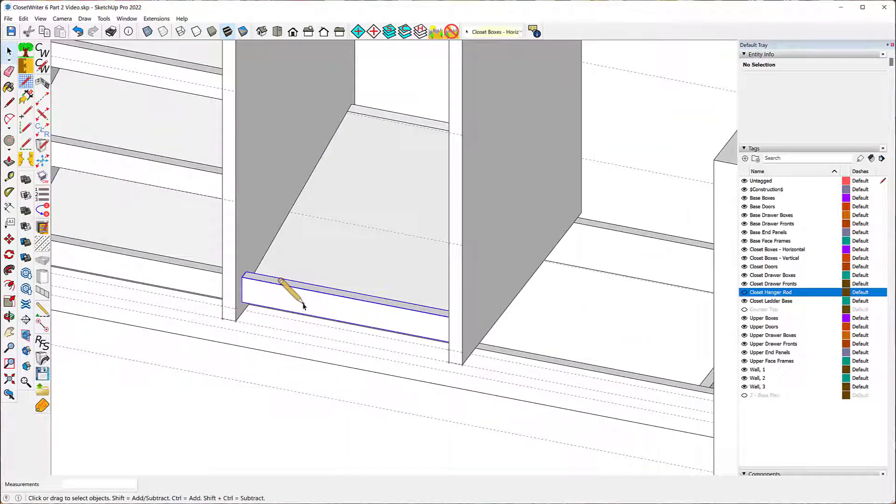
pyautogui.keyDown('ctrl'); pyautogui.click(349, 260); pyautogui.keyUp('ctrl')
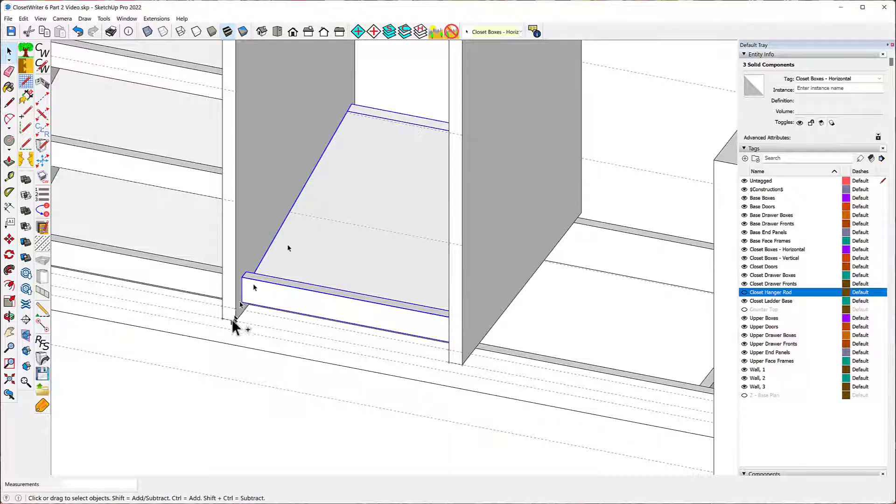
pyautogui.click(10, 239)
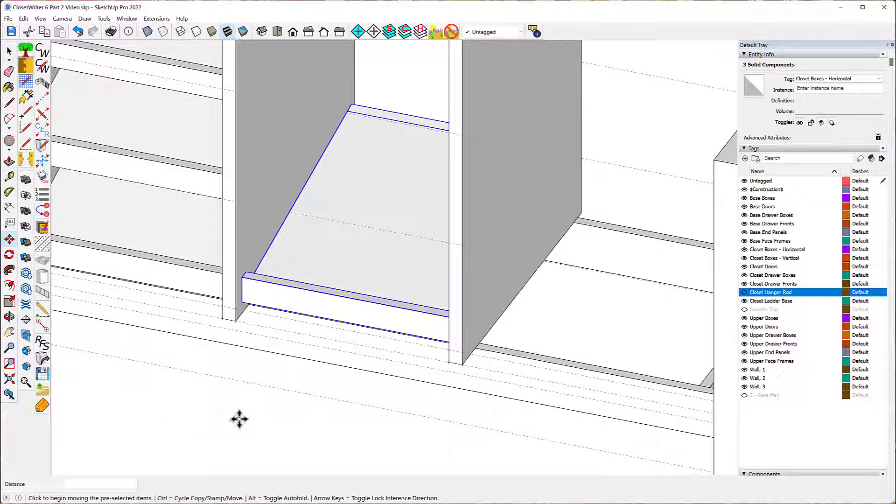
pyautogui.press('ctrl')
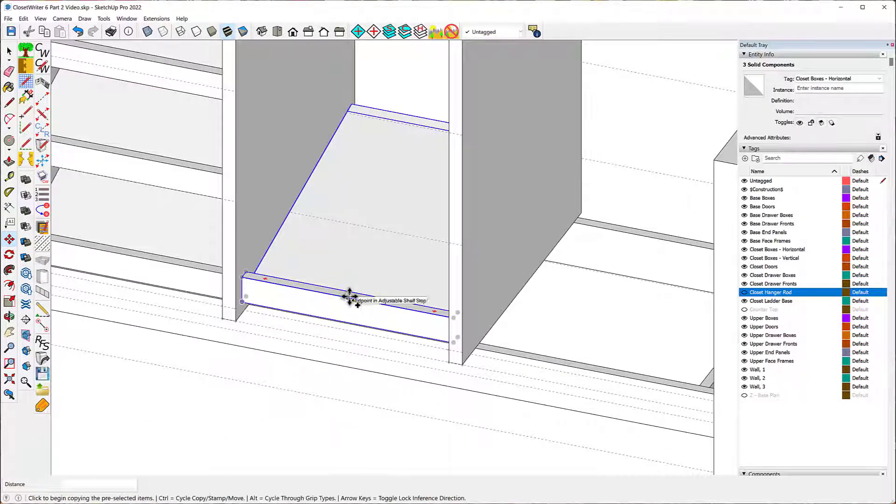
pyautogui.click(358, 299)
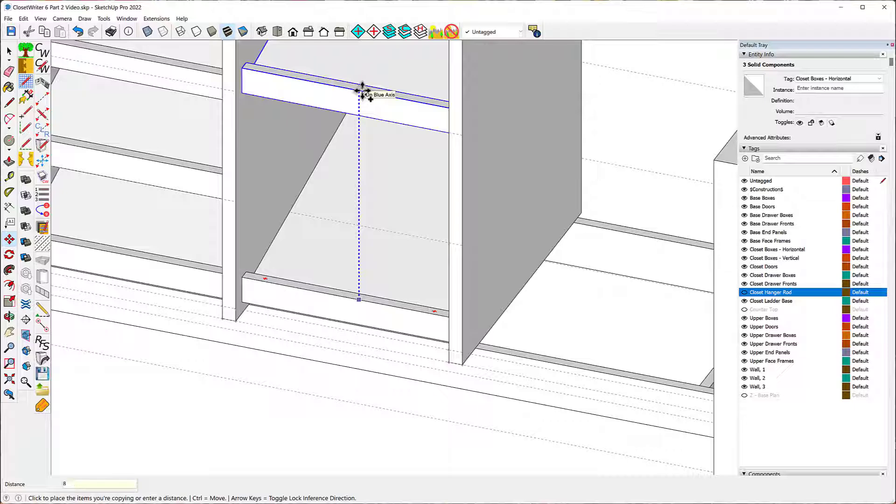
pyautogui.press('Return')
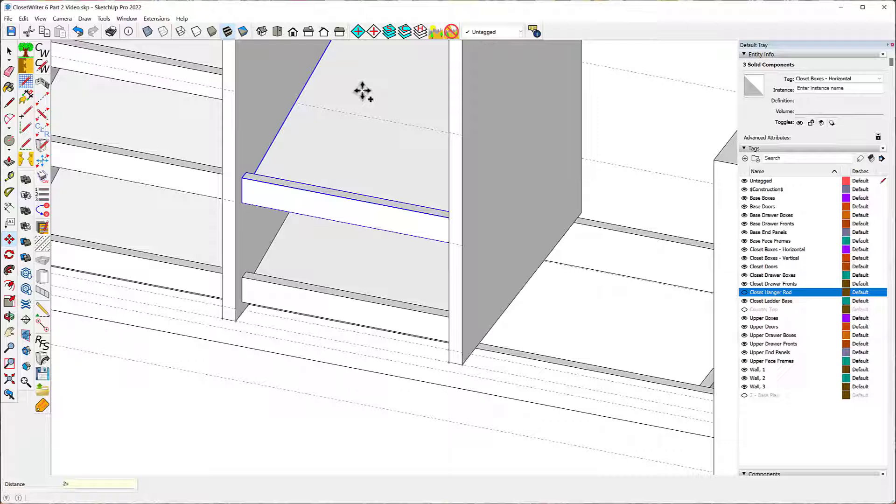
pyautogui.press('Return')
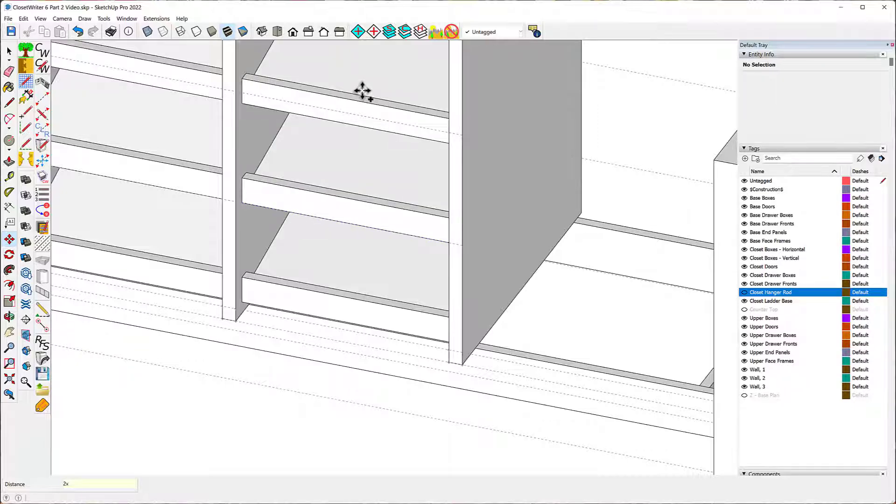
# Place a Tape Measure guide 8 15/16" above the front top edge of the fixed shelf beside the right side
pyautogui.scroll(-5, 301, 301)
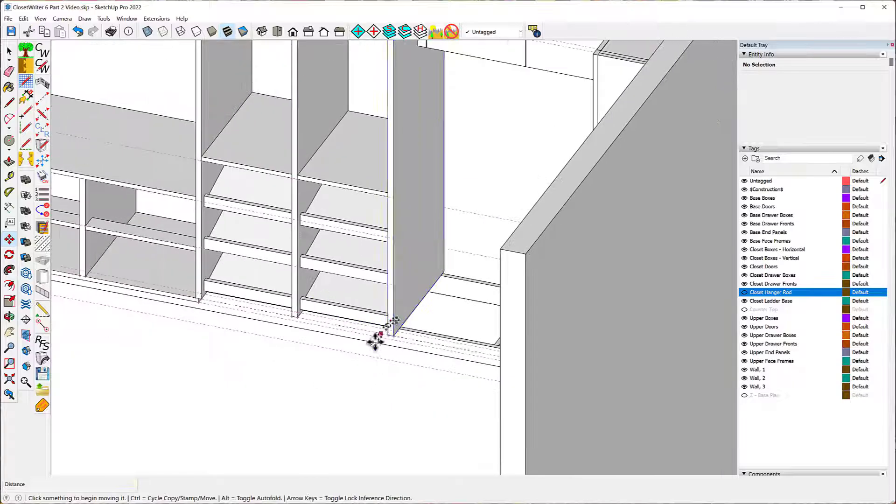
pyautogui.moveTo(276, 387); pyautogui.dragTo(335, 235, button='middle')
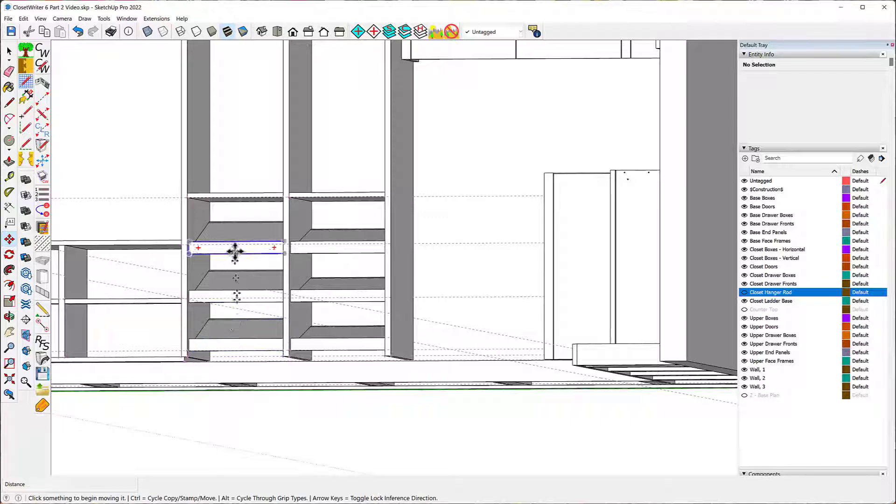
pyautogui.moveTo(344, 126); pyautogui.dragTo(287, 327, button='middle')
pyautogui.scroll(-4, 284, 368)
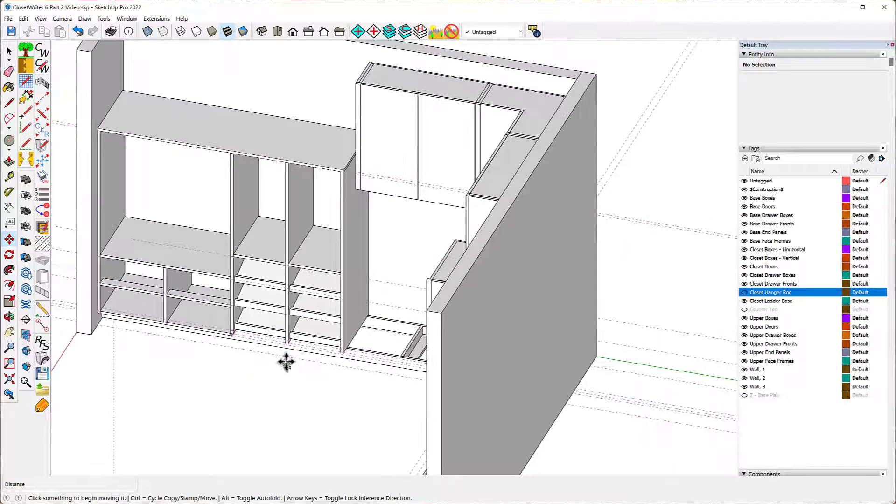
pyautogui.scroll(-1, 286, 362)
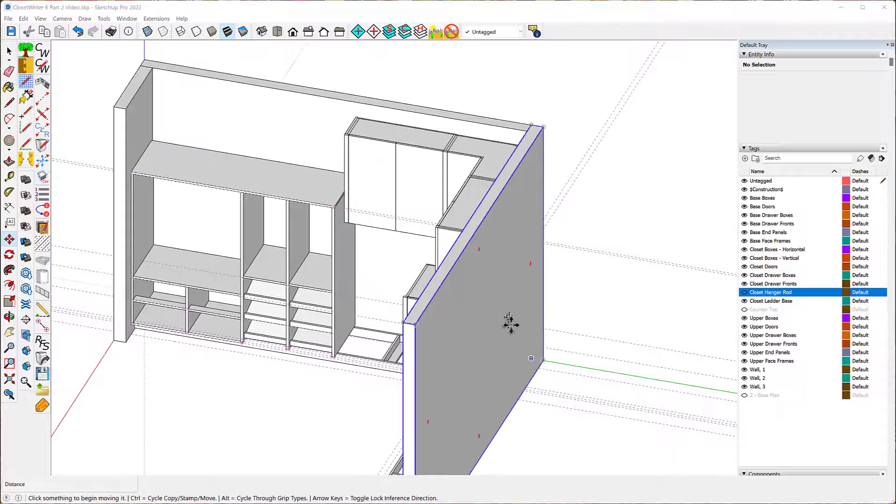
pyautogui.scroll(8, 280, 292)
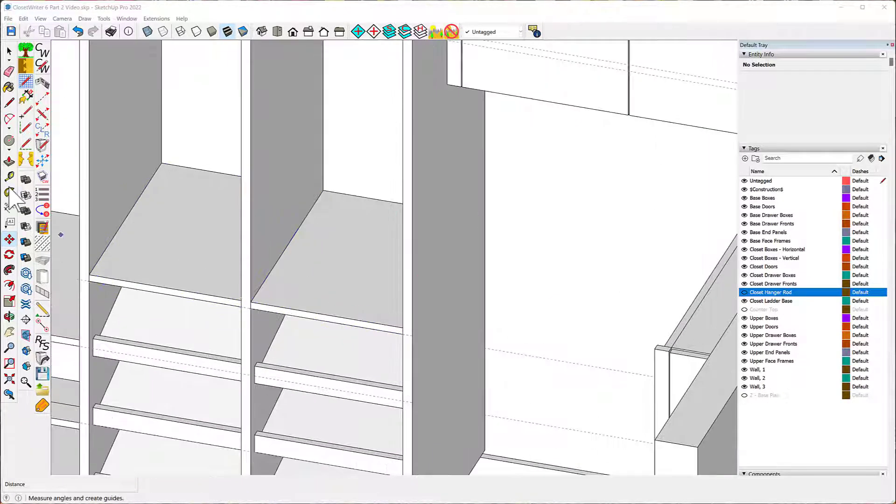
pyautogui.click(8, 176)
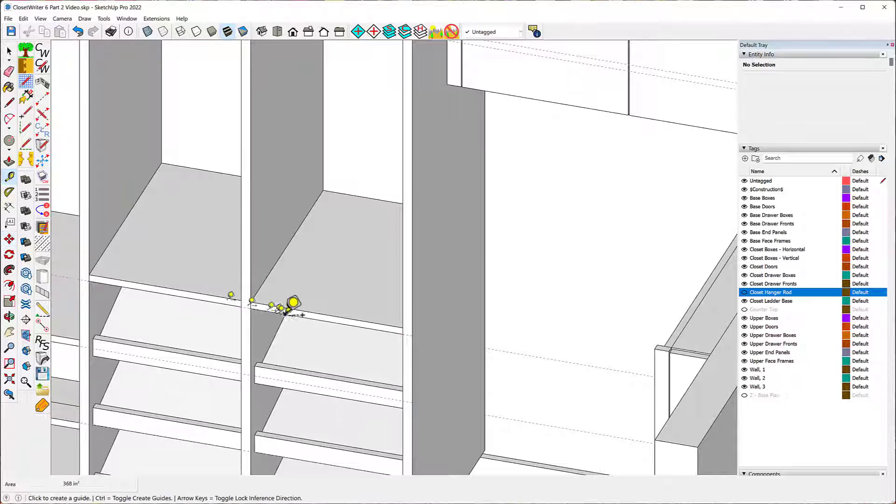
pyautogui.click(285, 307)
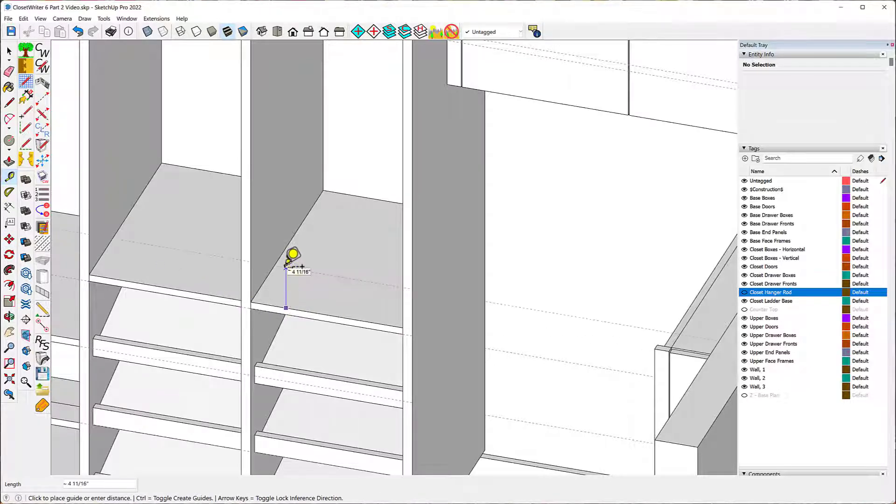
pyautogui.press('Up')
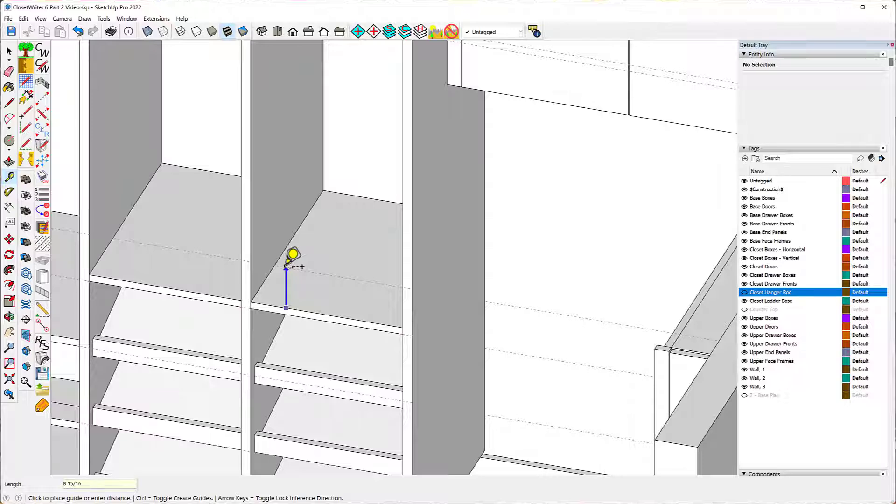
pyautogui.click(286, 266)
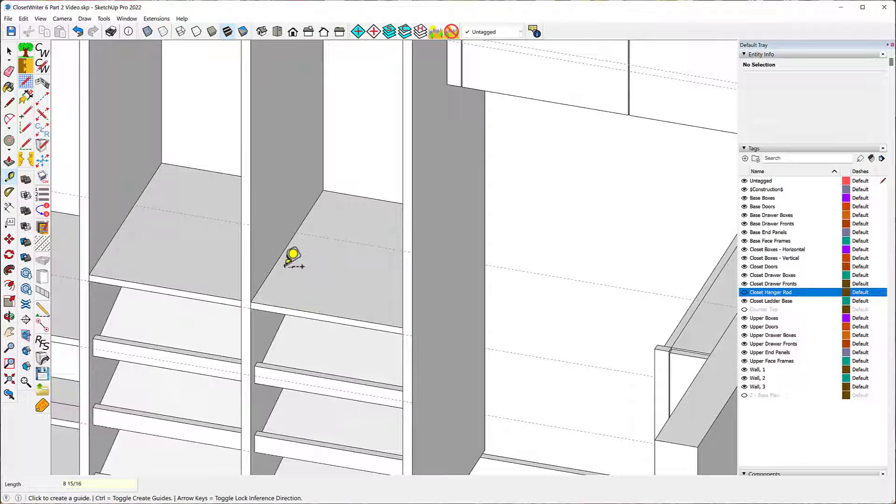
# Create a 16" Adjustable Shelf along the 8 15/16" guide between the second full-height partition and the right side, with no pin count selected
pyautogui.scroll(-3, 293, 345)
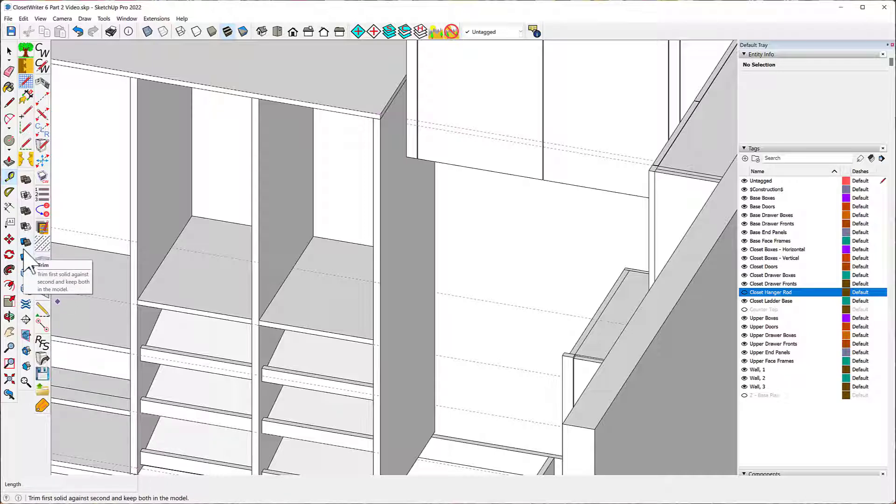
pyautogui.click(42, 308)
pyautogui.scroll(3, 257, 275)
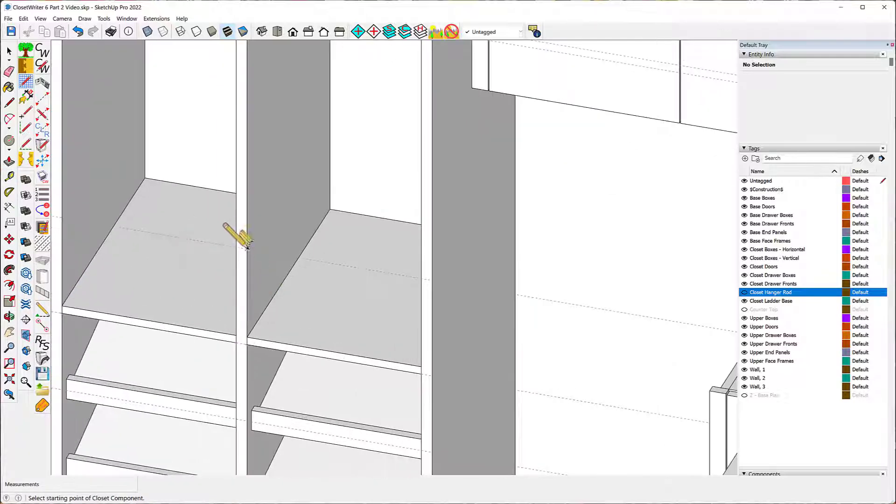
pyautogui.click(247, 249)
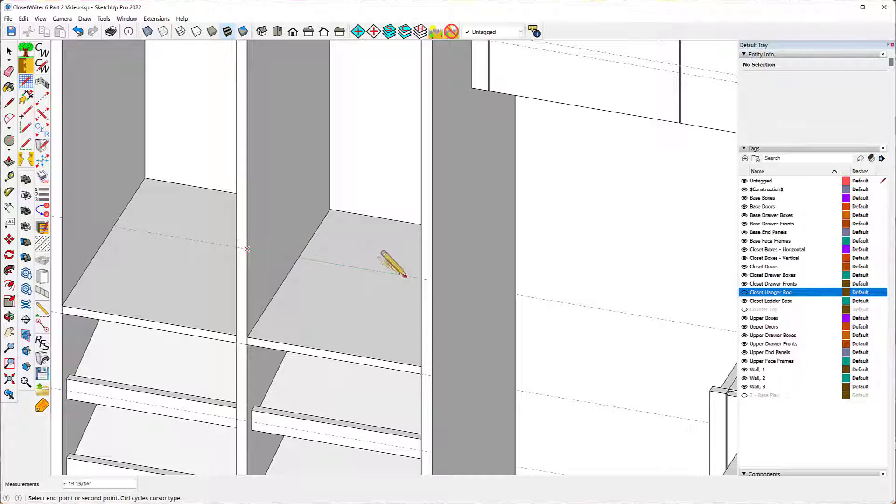
pyautogui.click(422, 278)
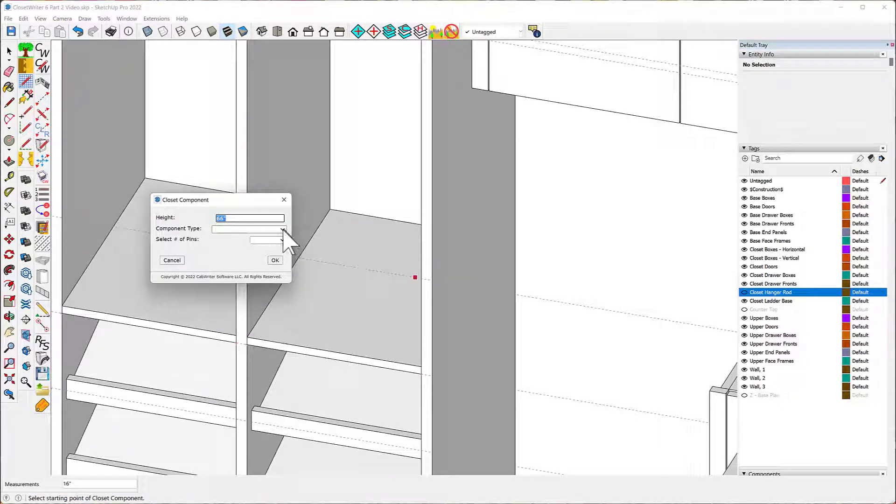
pyautogui.click(283, 230)
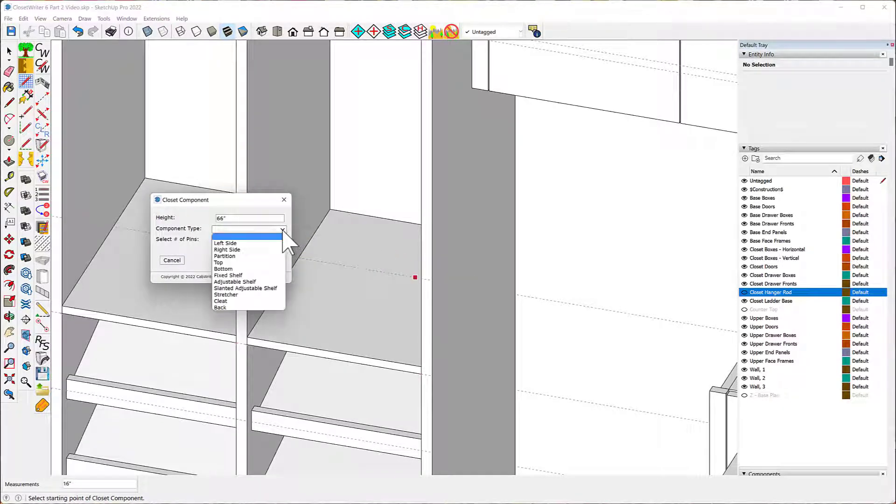
pyautogui.click(235, 282)
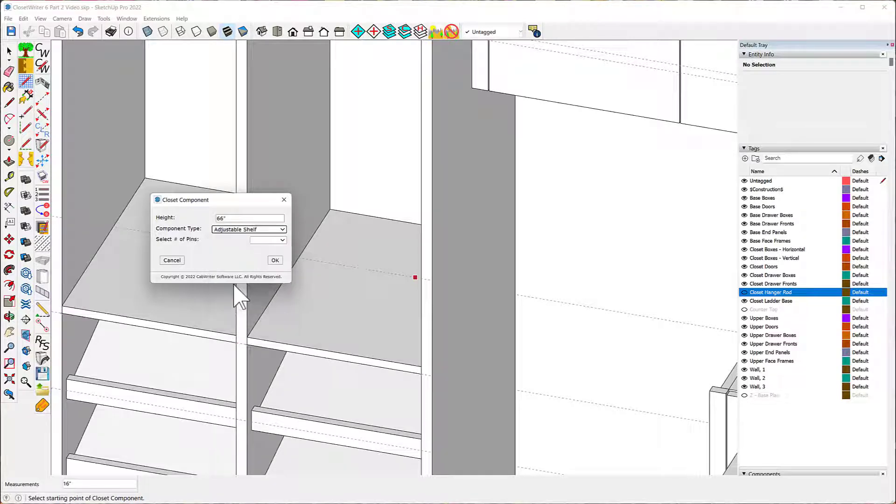
pyautogui.click(275, 260)
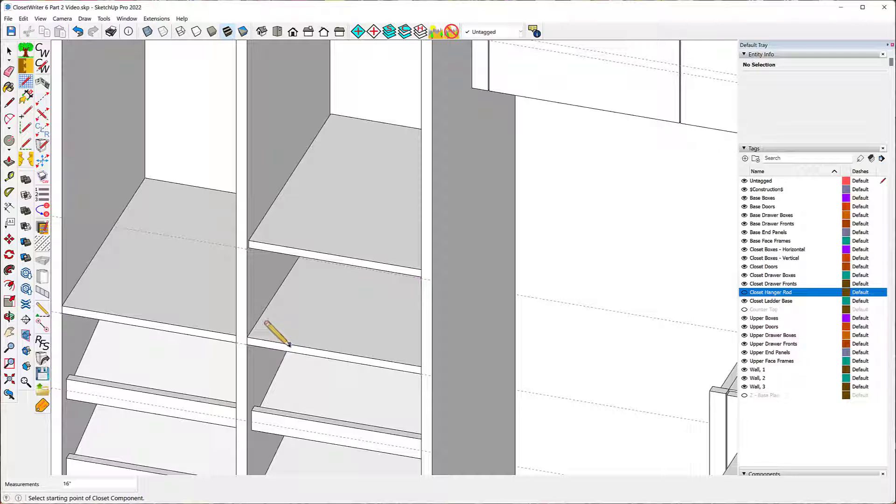
pyautogui.click(9, 177)
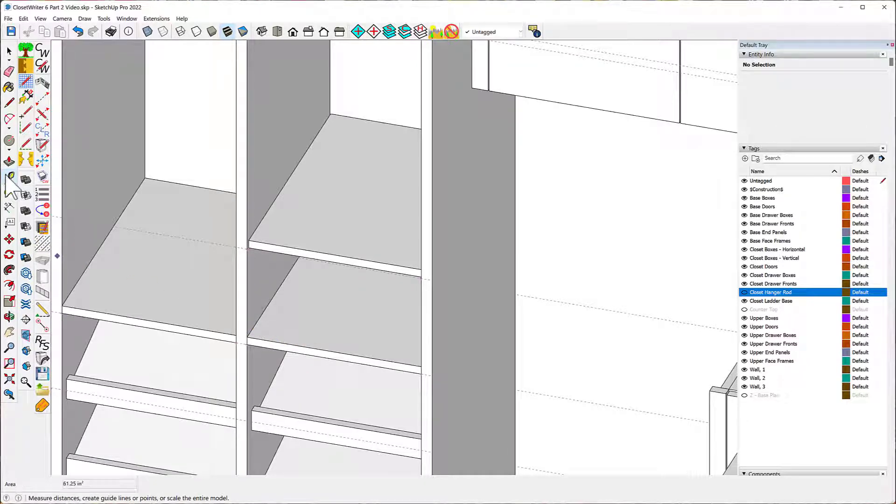
pyautogui.click(307, 347)
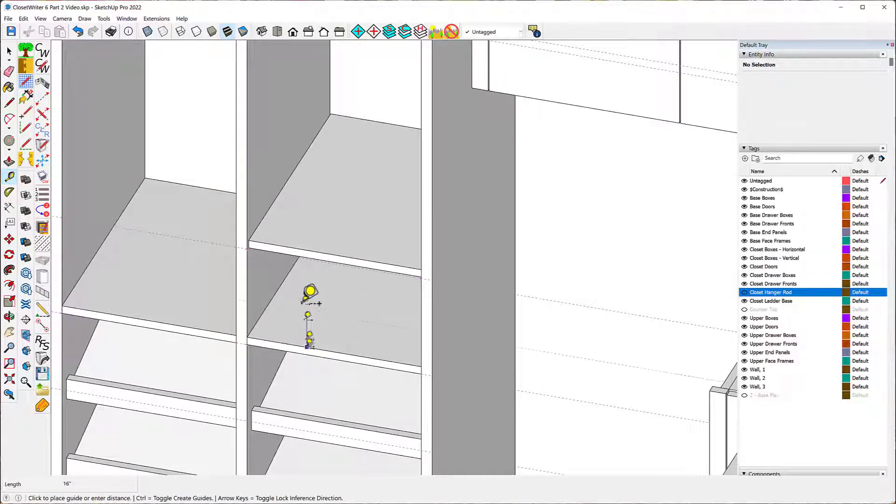
pyautogui.click(298, 257)
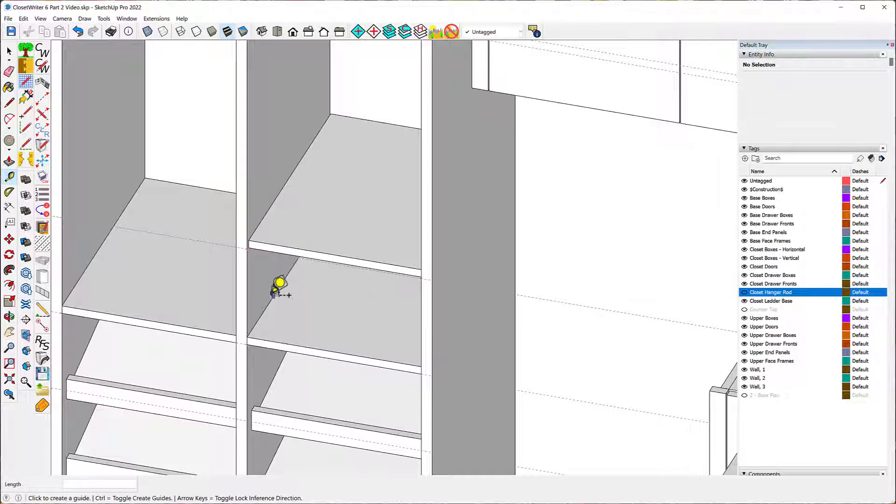
# Copy the upper 16" adjustable shelf between the second full-height partition and the right side straight up by 8 15/16"
pyautogui.click(9, 240)
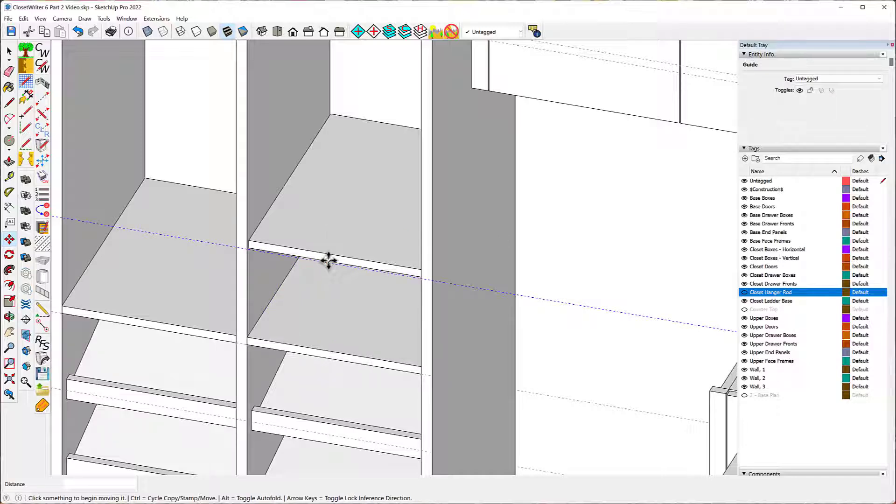
pyautogui.click(328, 260)
pyautogui.press('ctrl')
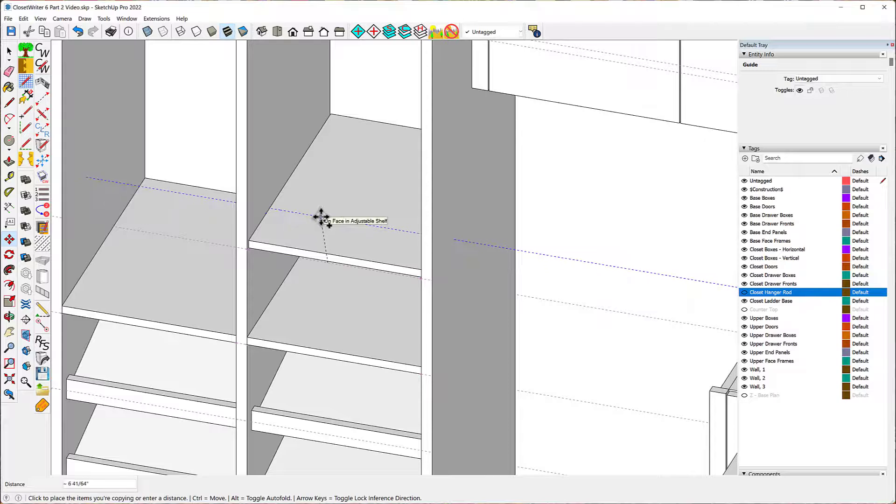
pyautogui.press('Escape')
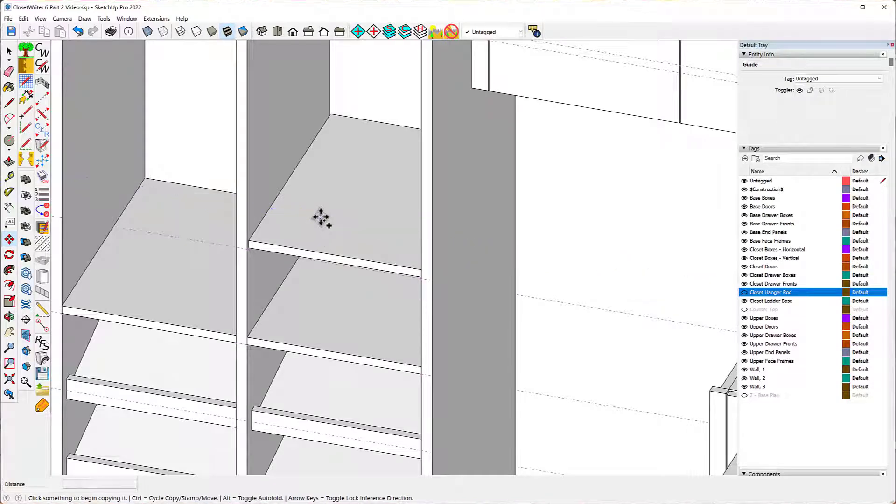
pyautogui.click(334, 255)
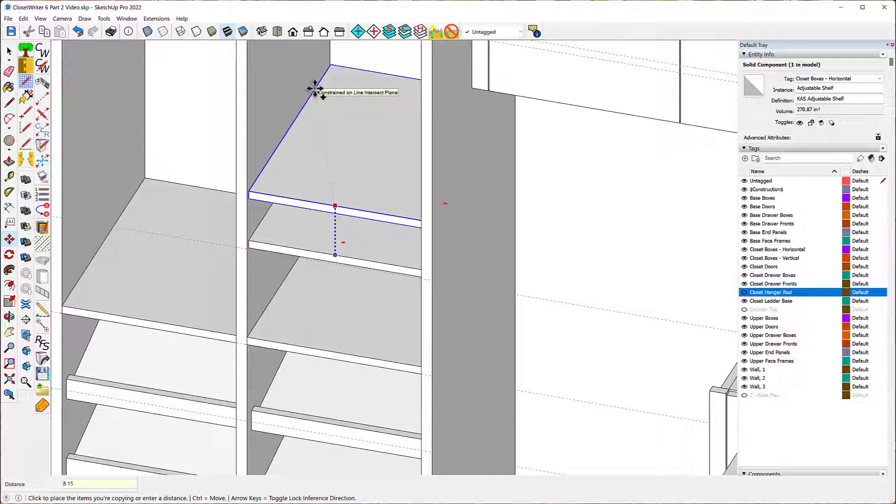
pyautogui.write('1')
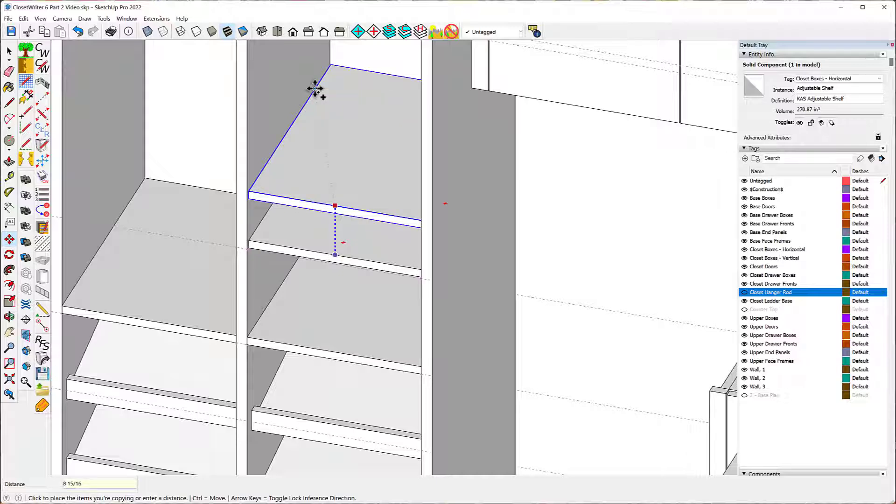
# Copy the adjustable shelf upward by 8 15/16 inches in the rightmost shelf bay and multiply it to two evenly spaced copies
pyautogui.write('6')
pyautogui.press('Return')
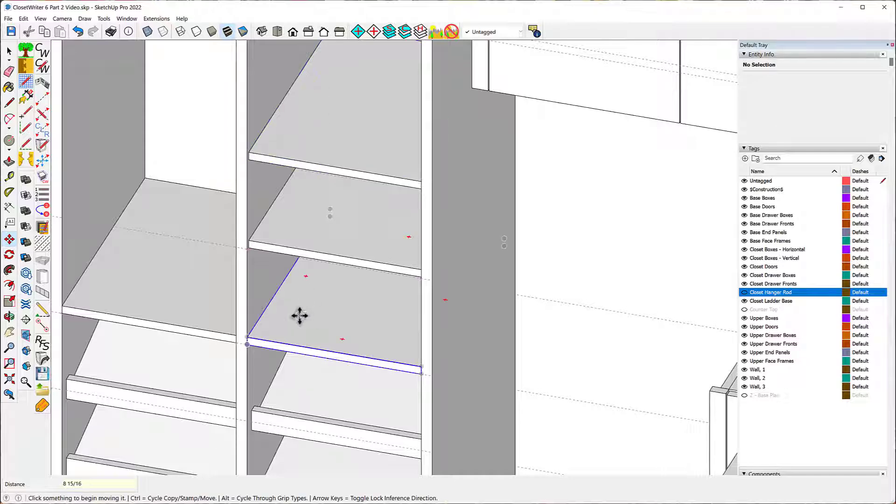
pyautogui.scroll(-3, 282, 335)
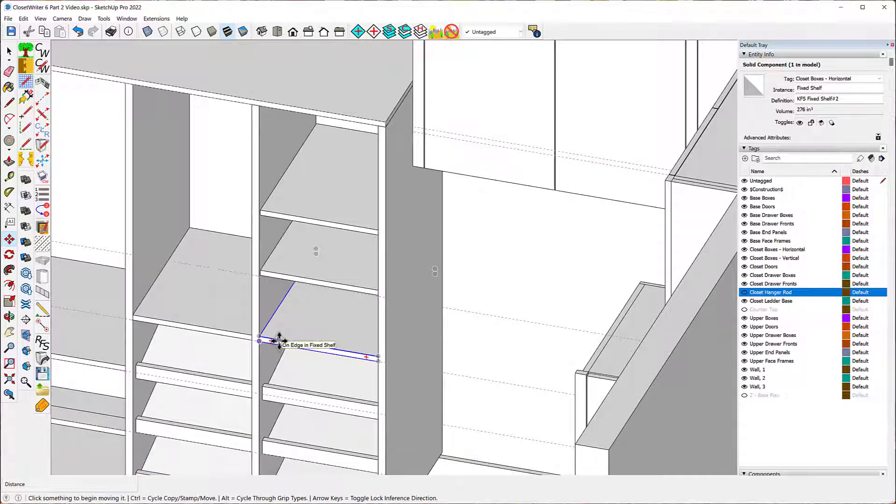
pyautogui.write('2x')
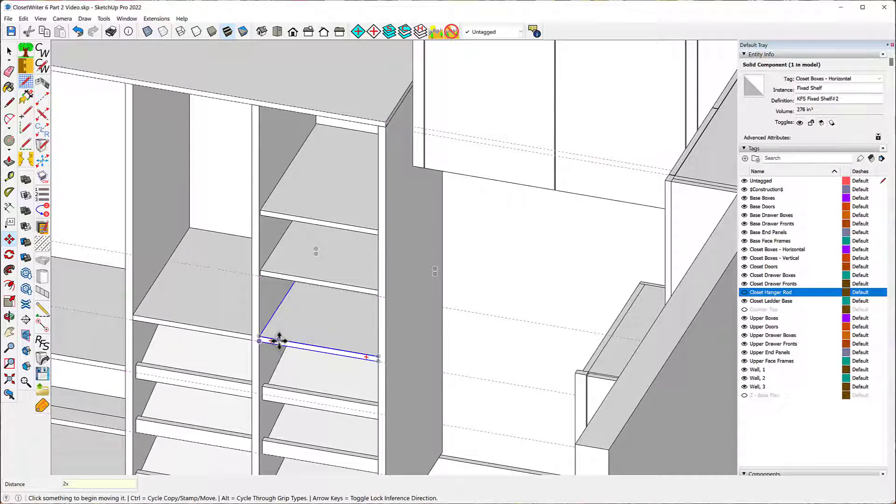
pyautogui.press('Return')
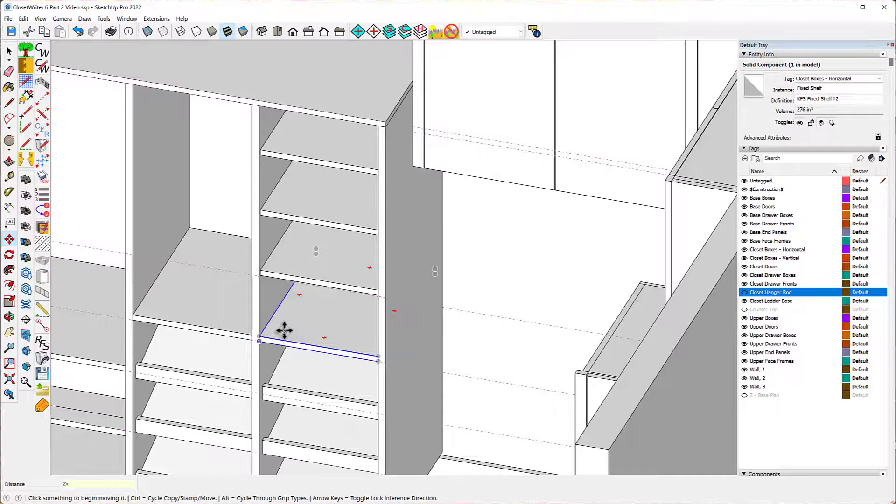
# Add a Fixed Shelf closet component at 66" height between the two partitions of the adjacent shelf bay
pyautogui.moveTo(284, 330); pyautogui.dragTo(316, 206, button='middle')
pyautogui.moveTo(320, 255); pyautogui.dragTo(210, 304, button='middle')
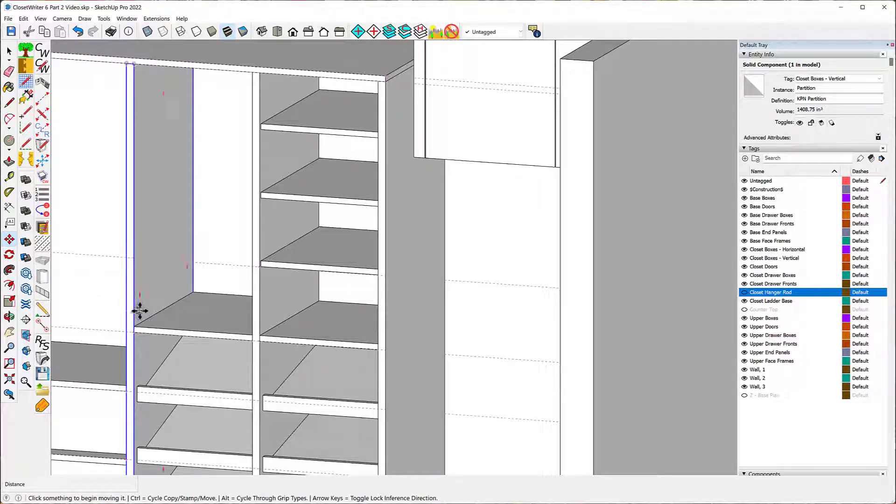
pyautogui.click(42, 309)
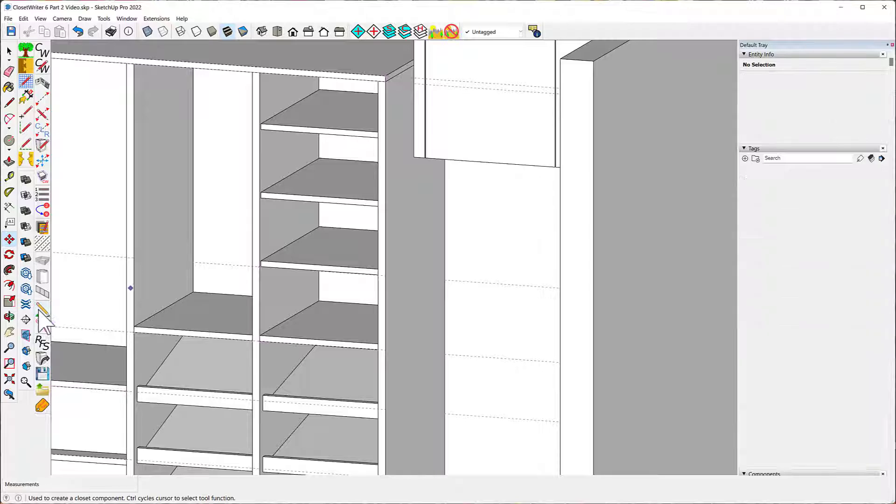
pyautogui.click(133, 257)
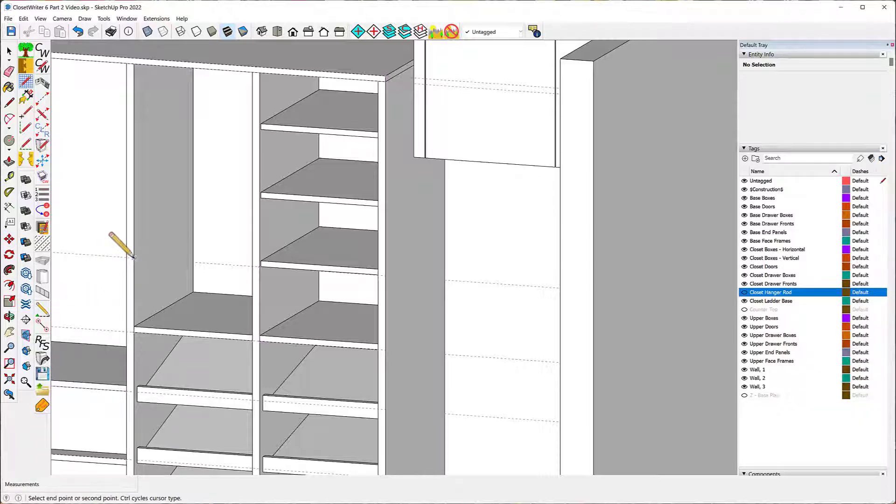
pyautogui.click(252, 266)
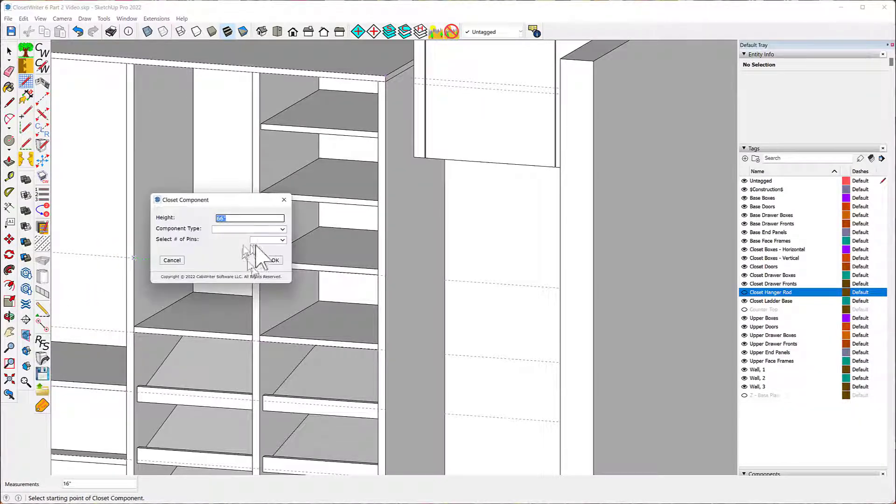
pyautogui.click(282, 229)
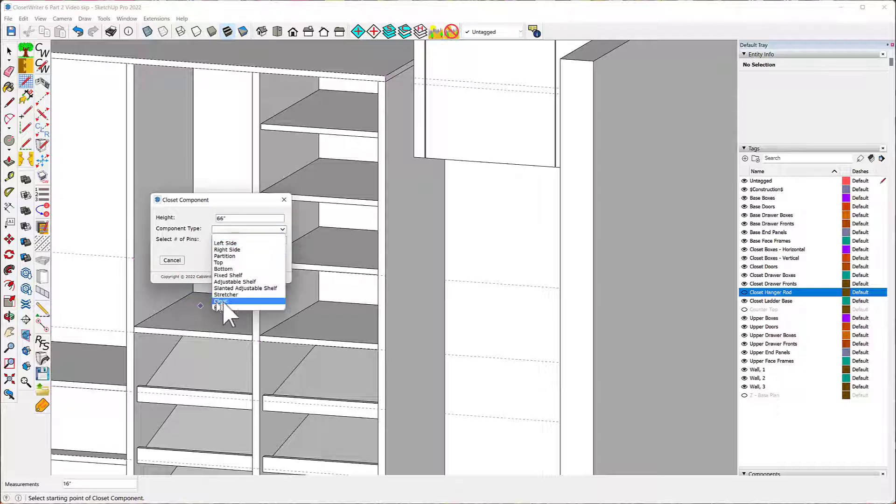
pyautogui.click(226, 276)
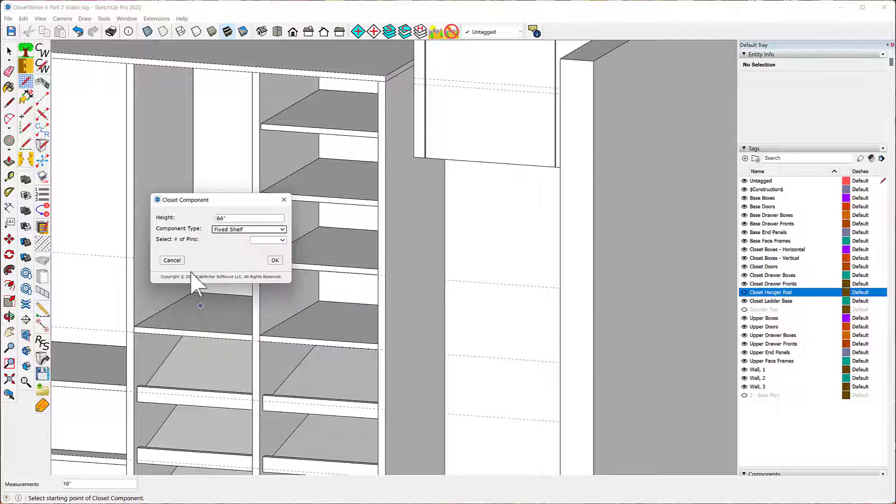
pyautogui.click(279, 260)
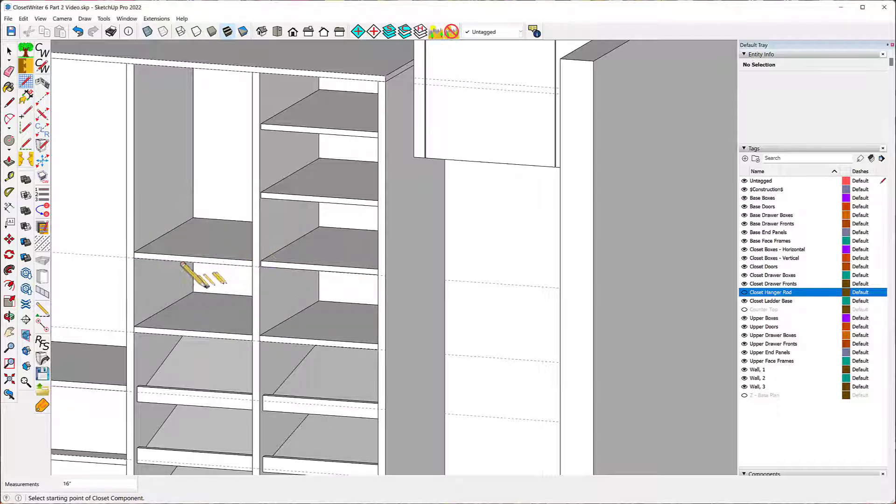
# Copy the new fixed shelf upward by 8 15/16 inches and multiply it to two evenly spaced copies
pyautogui.click(9, 239)
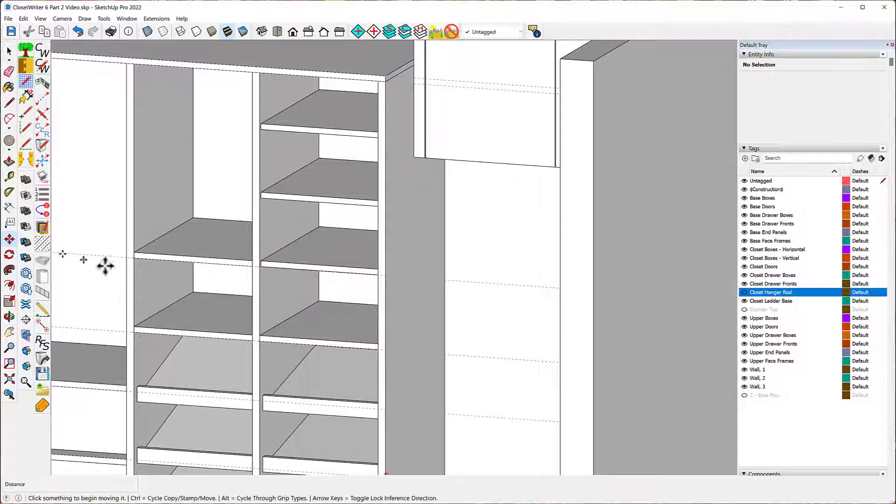
pyautogui.click(195, 255)
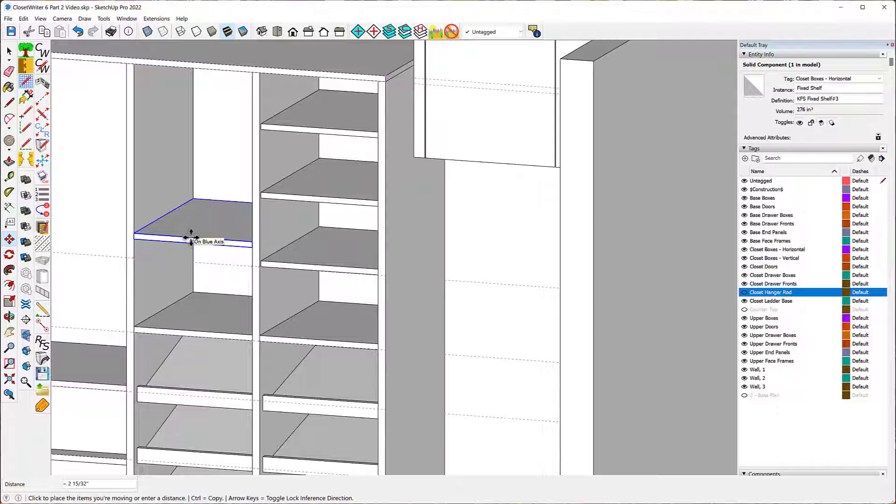
pyautogui.press('ctrl')
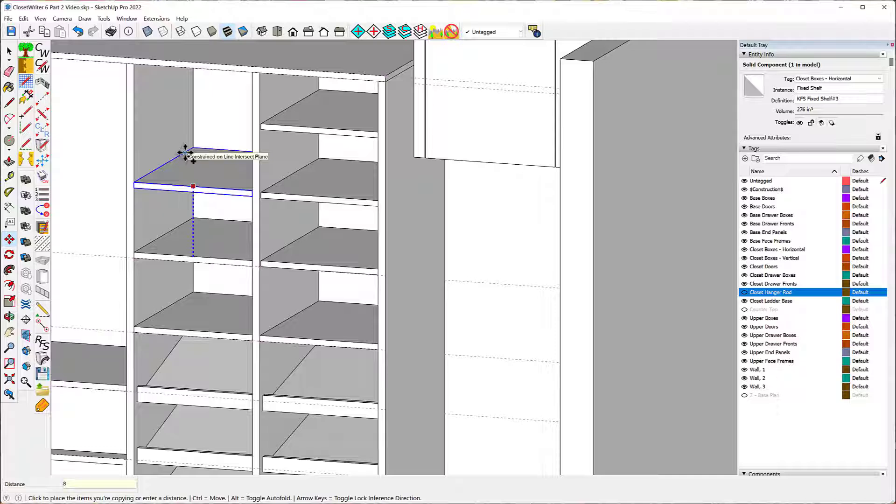
pyautogui.write('/16')
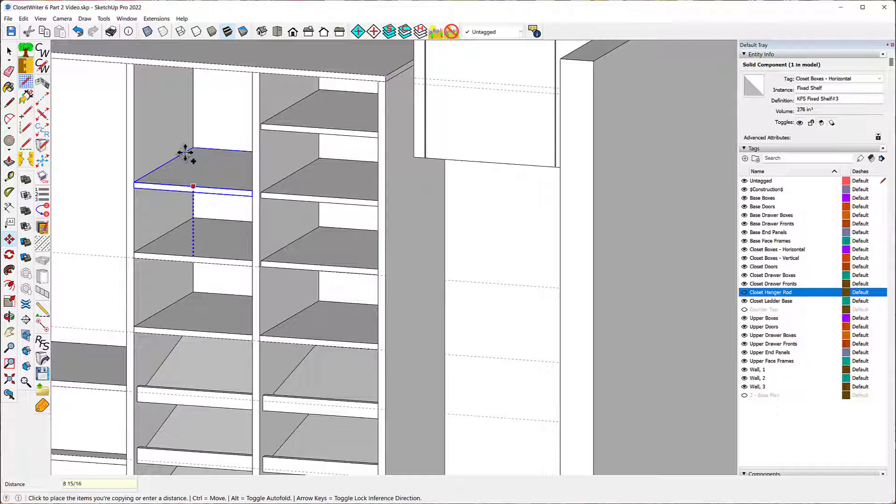
pyautogui.press('Return')
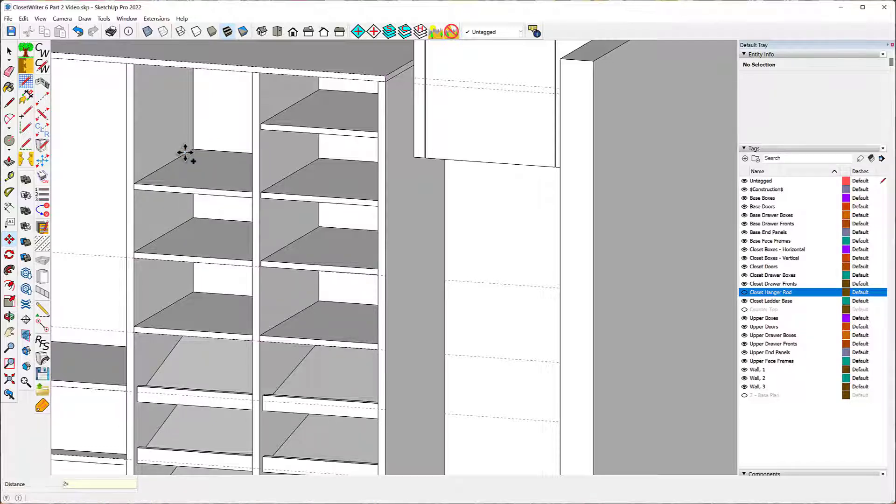
pyautogui.write('2x')
pyautogui.press('Return')
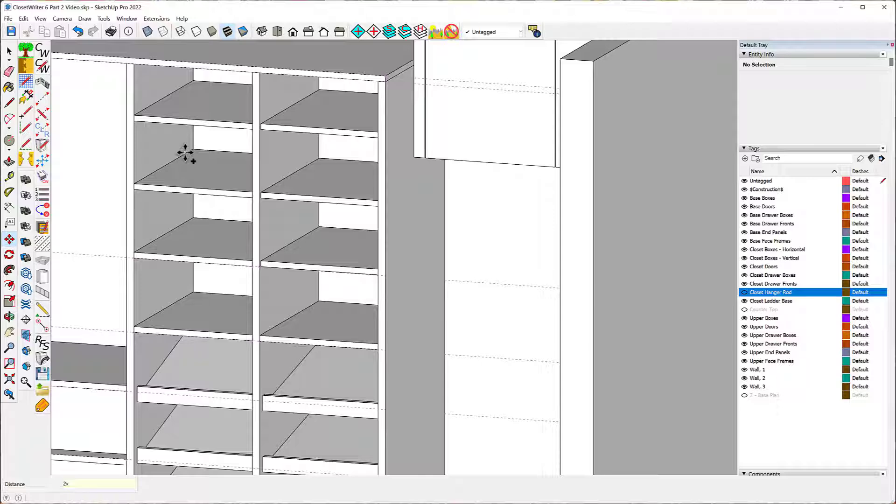
# Hide all tags, leaving only Untagged, Closet Boxes - Horizontal and Closet Boxes - Vertical shown
pyautogui.scroll(-5, 293, 227)
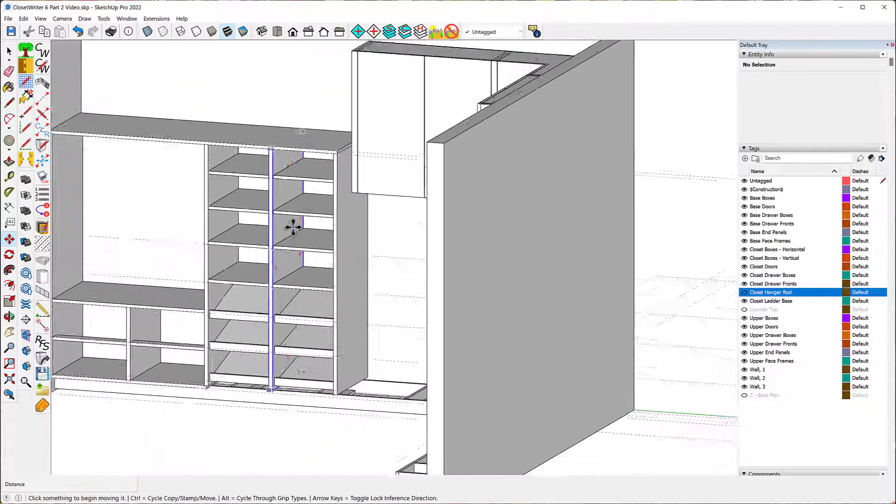
pyautogui.scroll(-2, 293, 227)
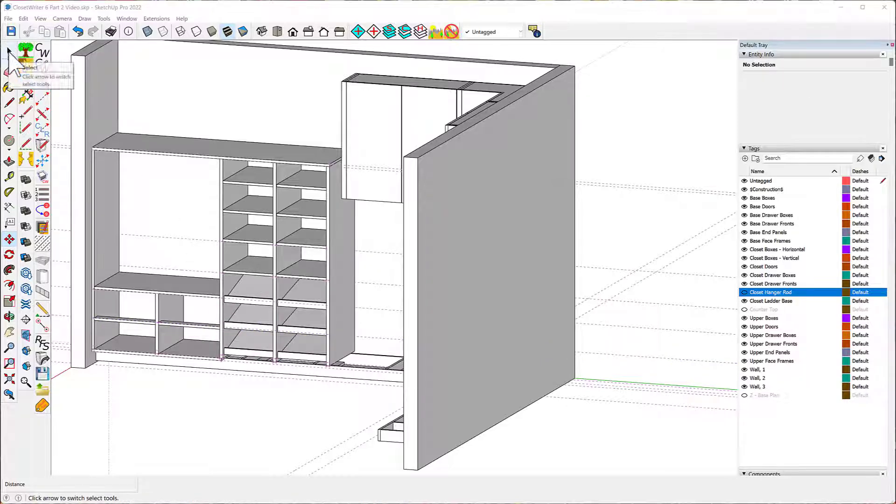
pyautogui.click(9, 50)
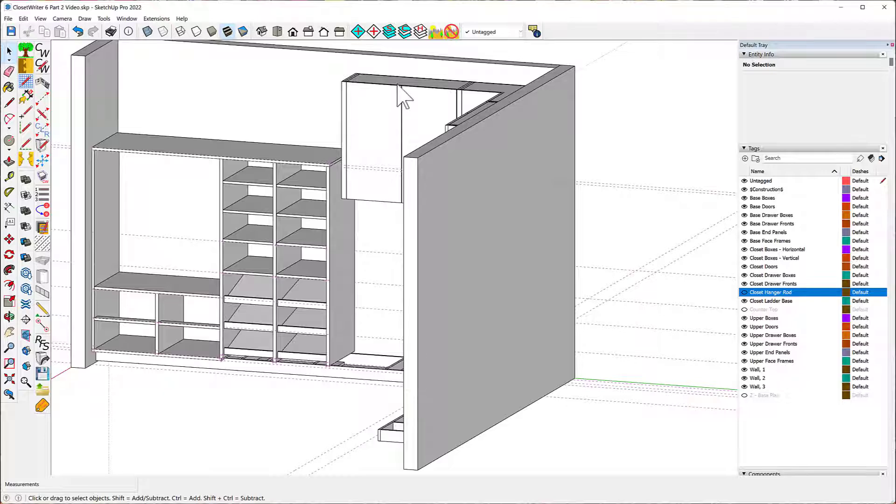
pyautogui.click(422, 32)
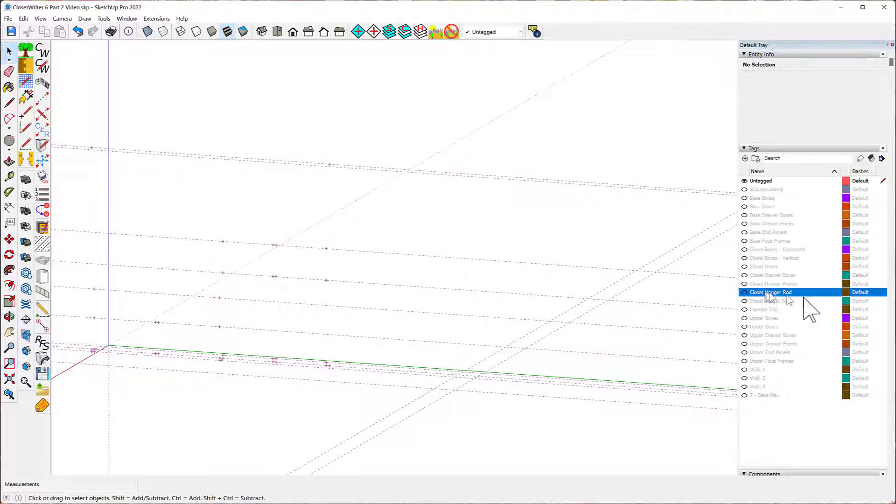
pyautogui.click(744, 250)
pyautogui.click(744, 258)
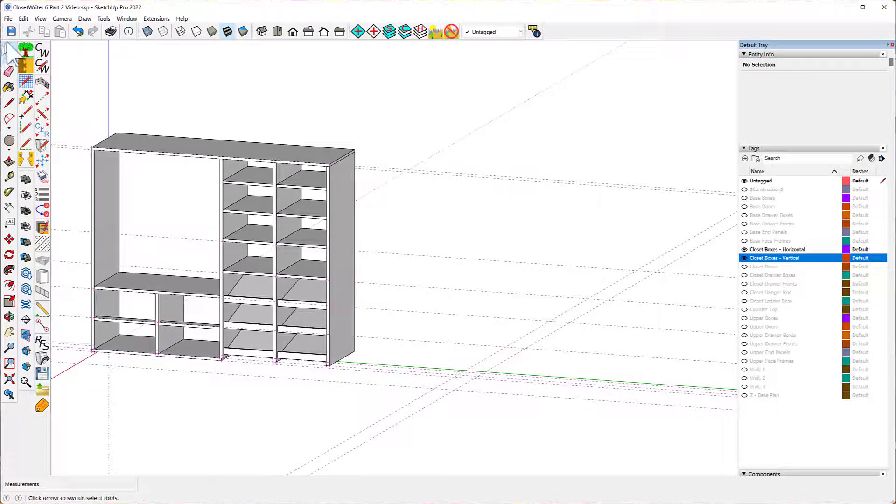
# Turn off the display of the guides and the axes
pyautogui.click(41, 19)
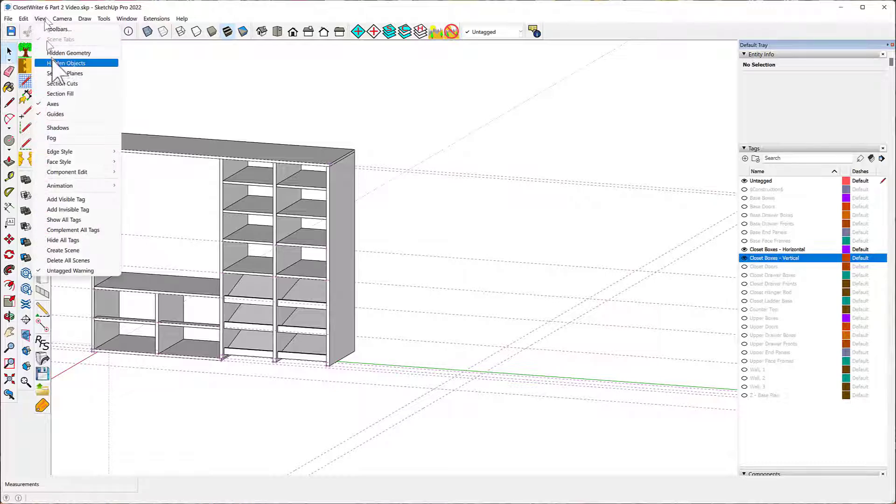
pyautogui.click(69, 115)
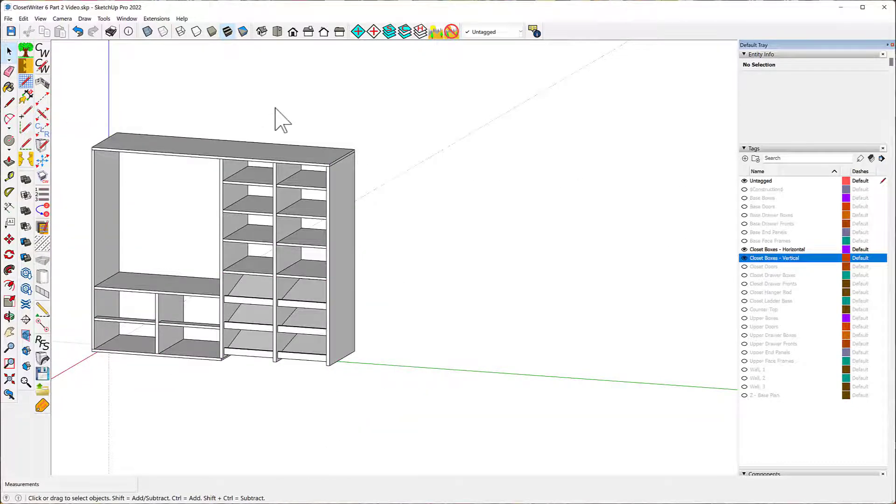
pyautogui.click(40, 19)
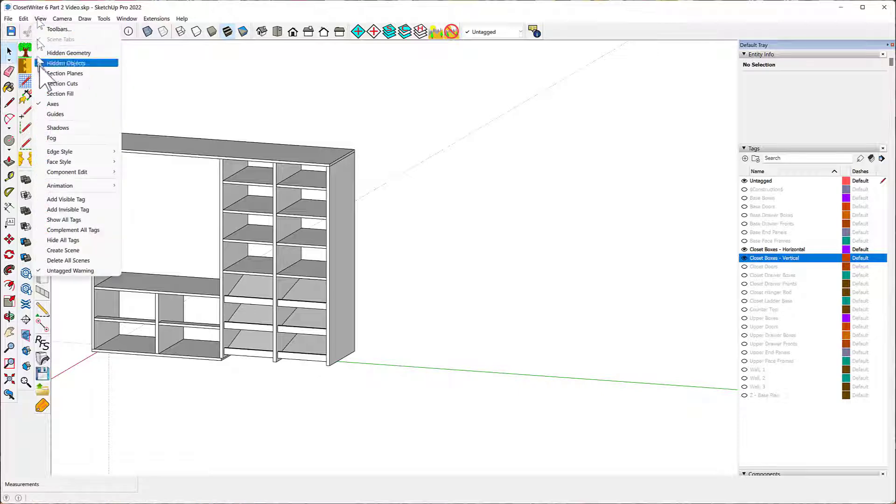
pyautogui.click(56, 106)
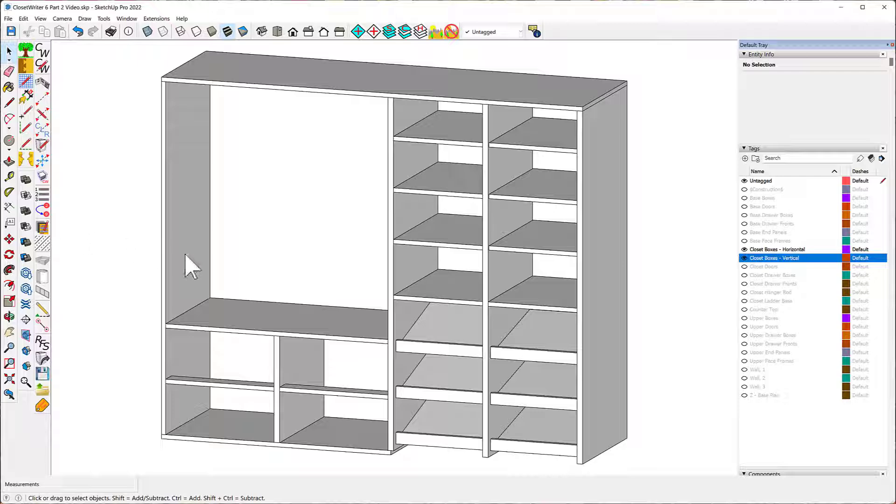
# Inspect the definition-name prefixes of the closet's left side, top, bottom and tall partition
pyautogui.click(178, 205)
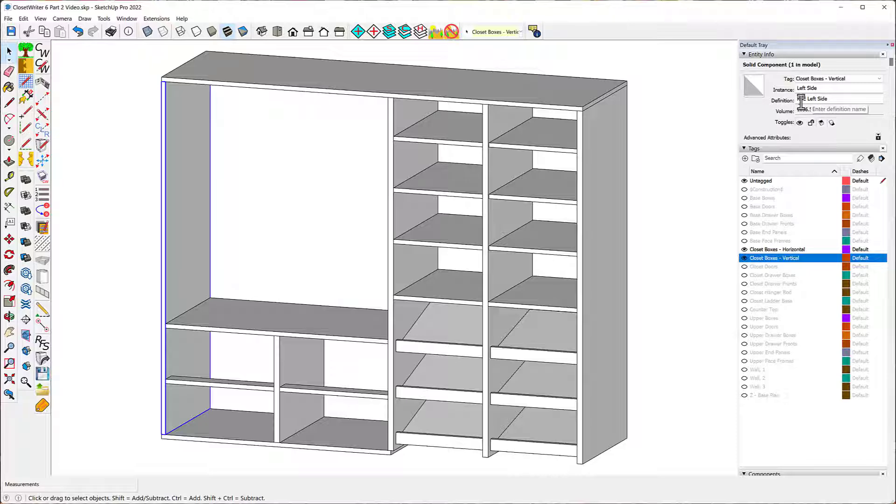
pyautogui.click(801, 99)
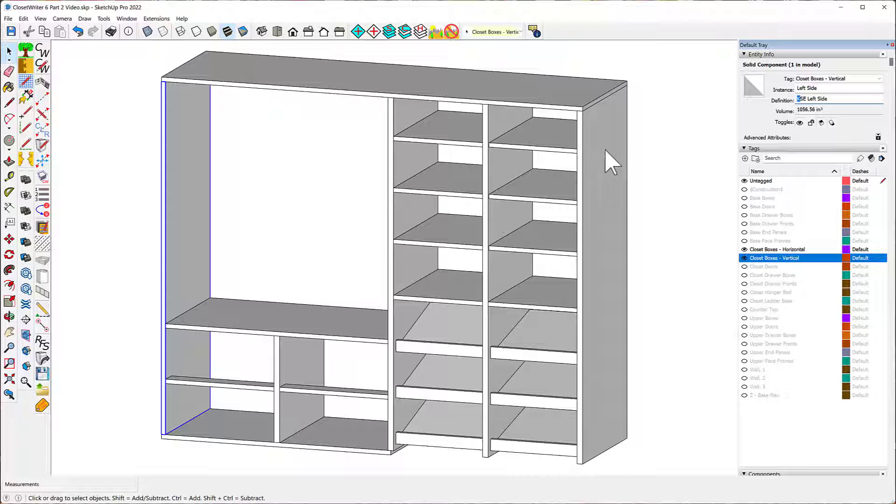
pyautogui.click(653, 130)
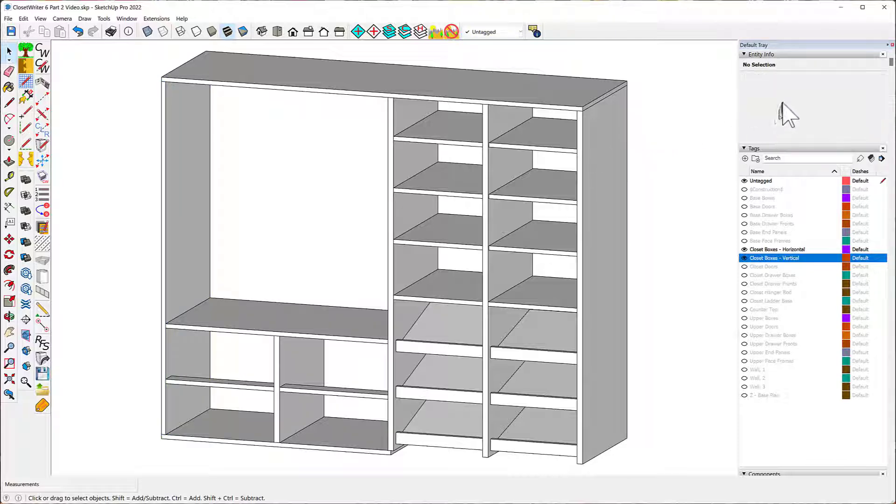
pyautogui.click(175, 216)
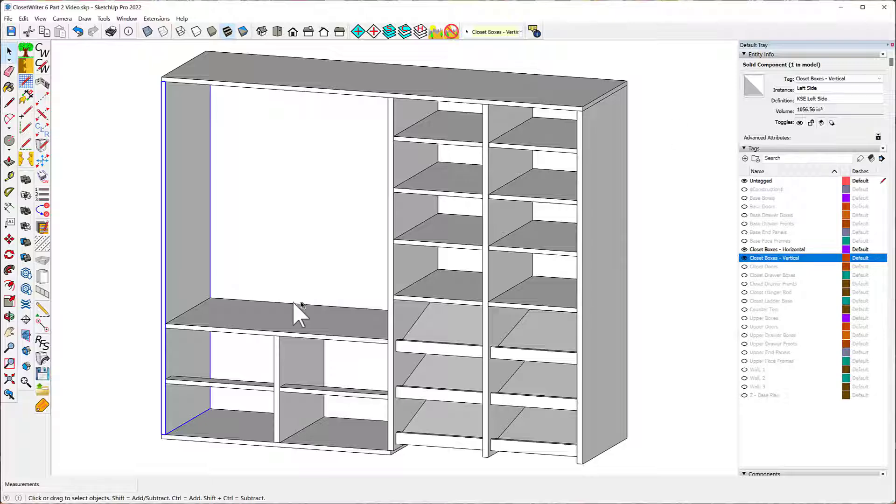
pyautogui.click(309, 86)
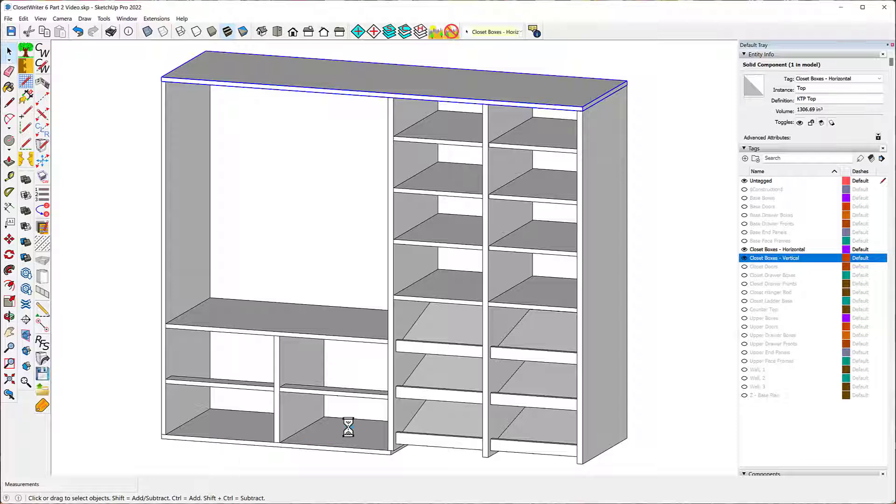
pyautogui.click(231, 437)
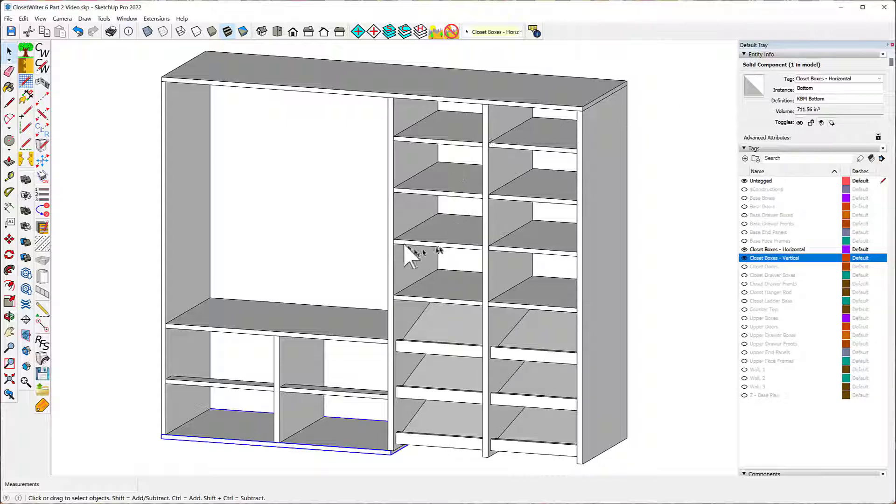
pyautogui.click(390, 225)
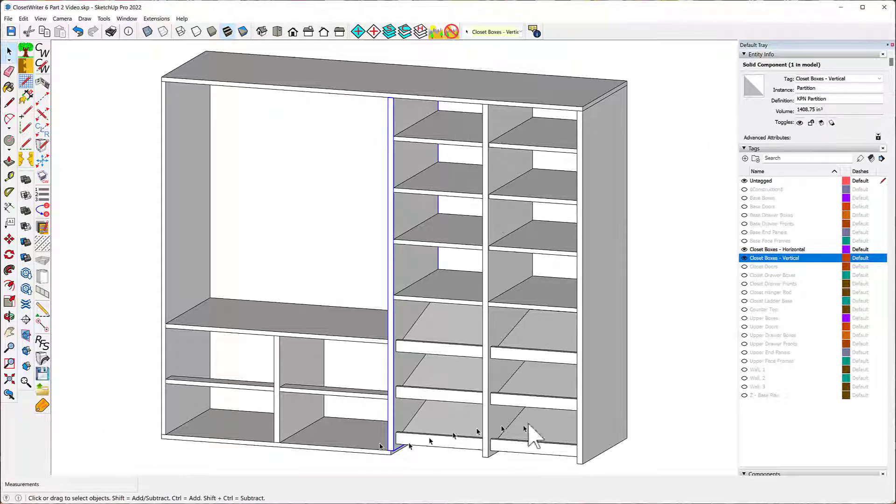
# Select all the displayed closet box components and assign them a closet number
pyautogui.scroll(-2, 343, 273)
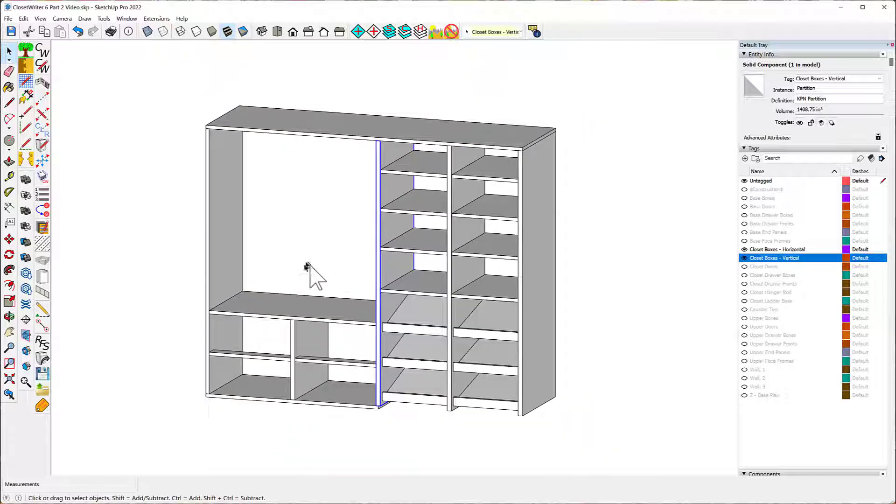
pyautogui.moveTo(155, 61); pyautogui.dragTo(599, 457)
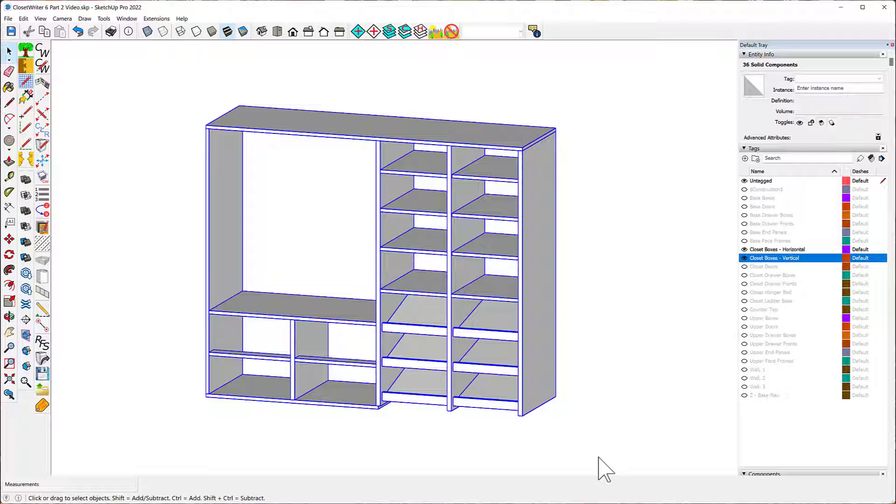
pyautogui.click(45, 409)
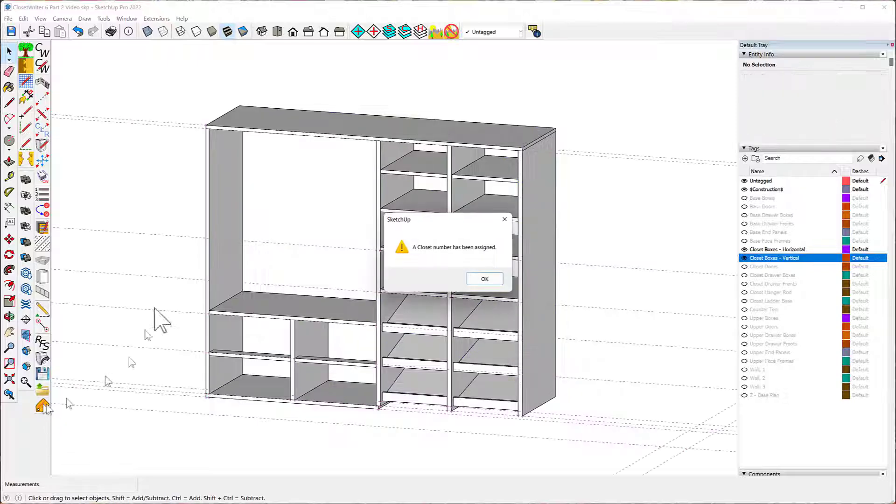
pyautogui.click(483, 280)
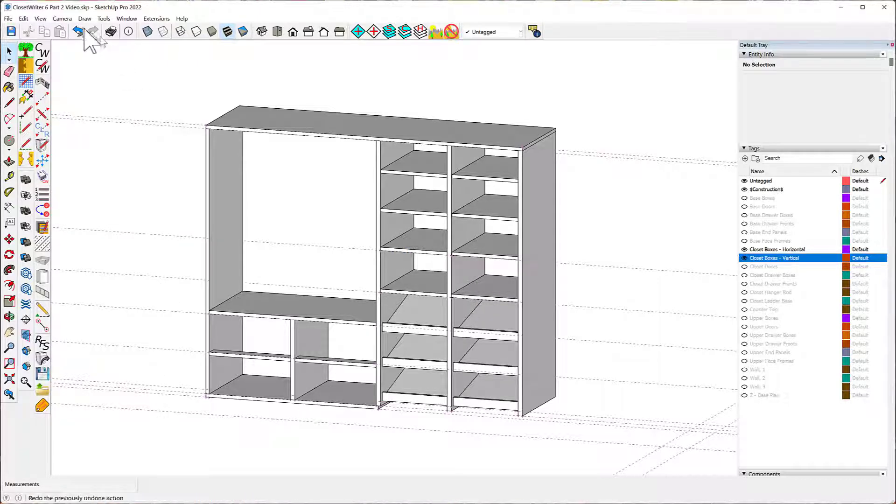
# Hide the guides and inspect the definition names of the left side, top, a fixed shelf and a stretcher
pyautogui.click(40, 19)
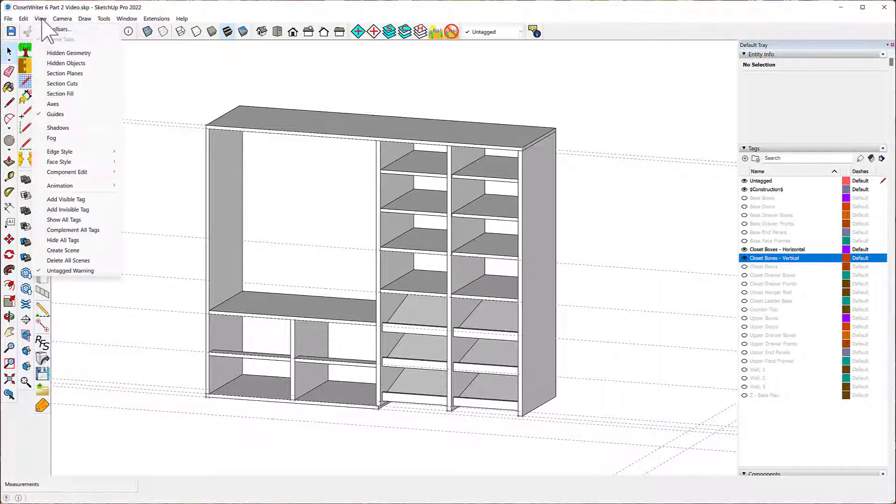
pyautogui.click(55, 114)
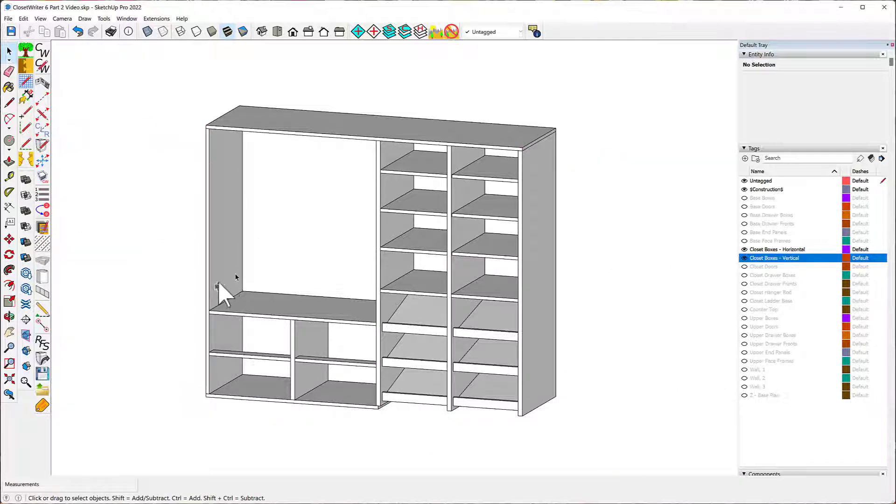
pyautogui.click(235, 209)
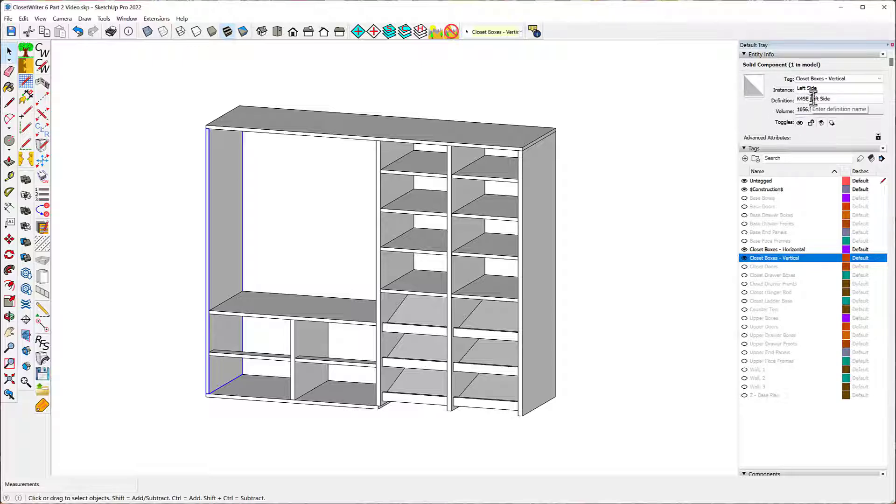
pyautogui.click(427, 138)
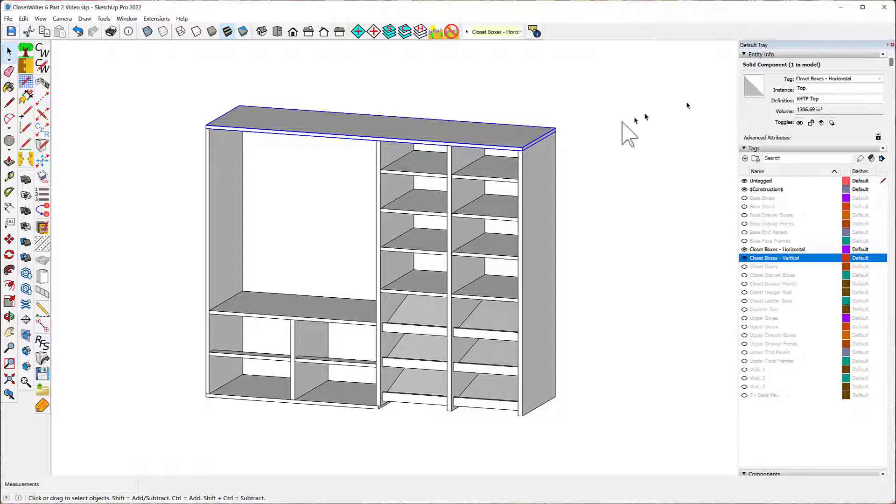
pyautogui.click(490, 299)
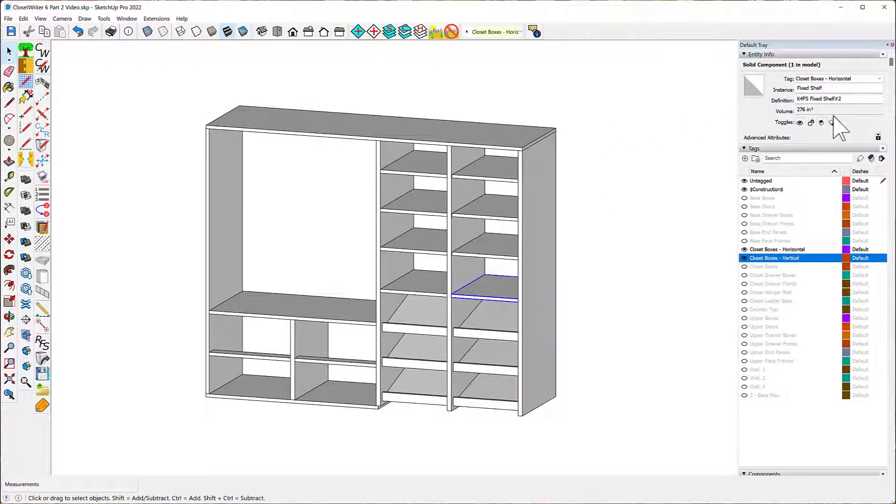
pyautogui.click(343, 366)
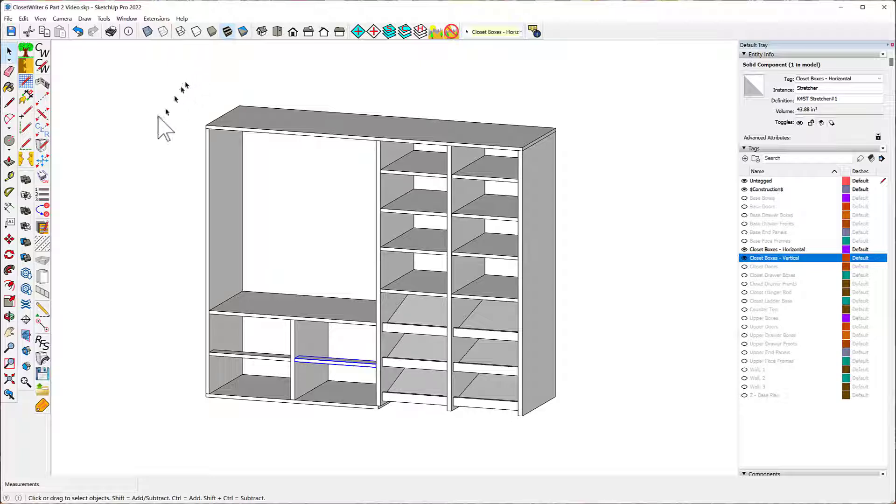
# Renumber all cabinets and closets, and check the definition names of the left side and two fixed shelves
pyautogui.click(43, 195)
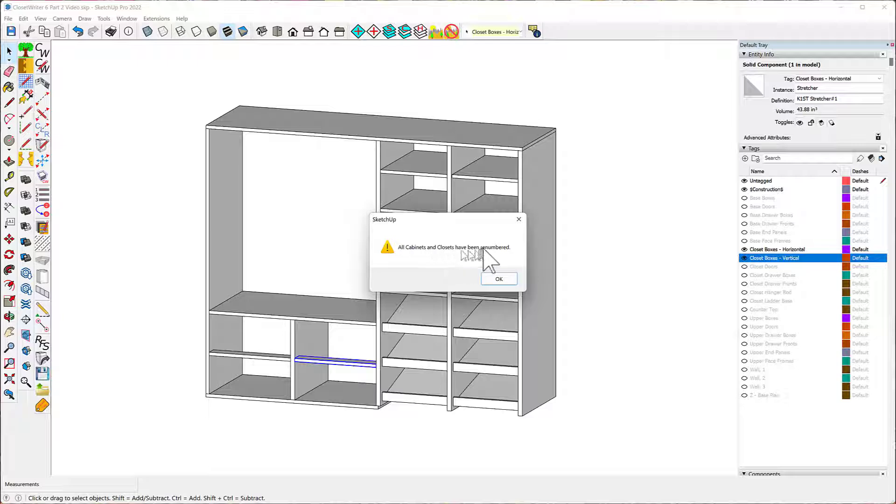
pyautogui.click(498, 279)
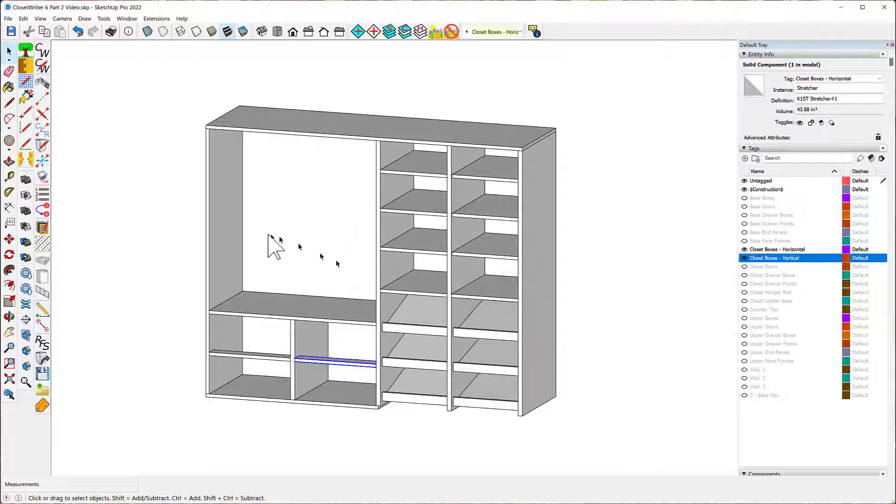
pyautogui.click(230, 224)
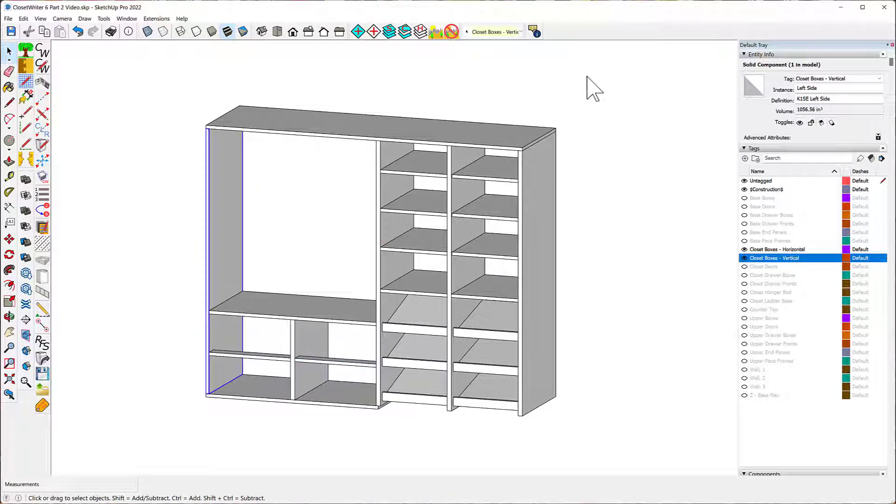
pyautogui.click(825, 99)
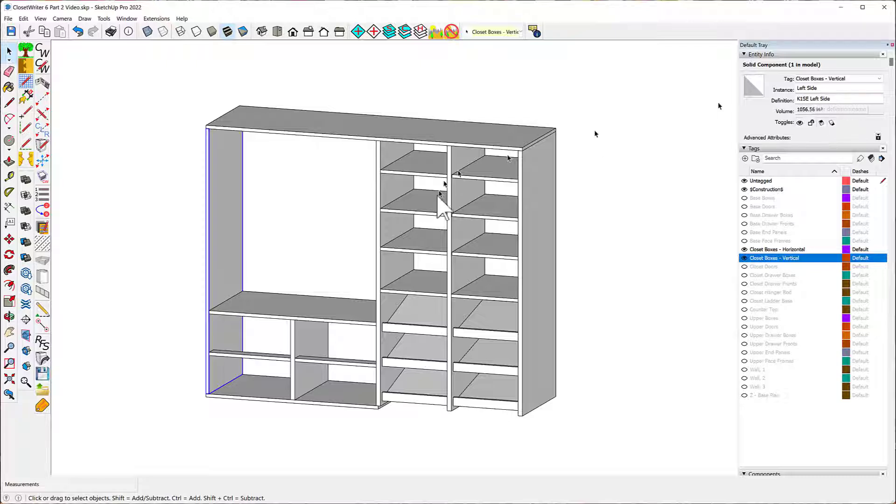
pyautogui.click(423, 207)
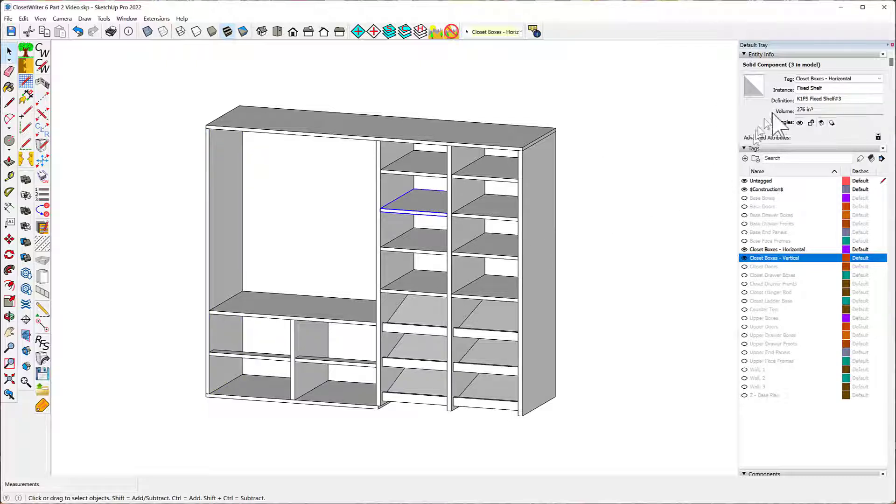
pyautogui.click(495, 293)
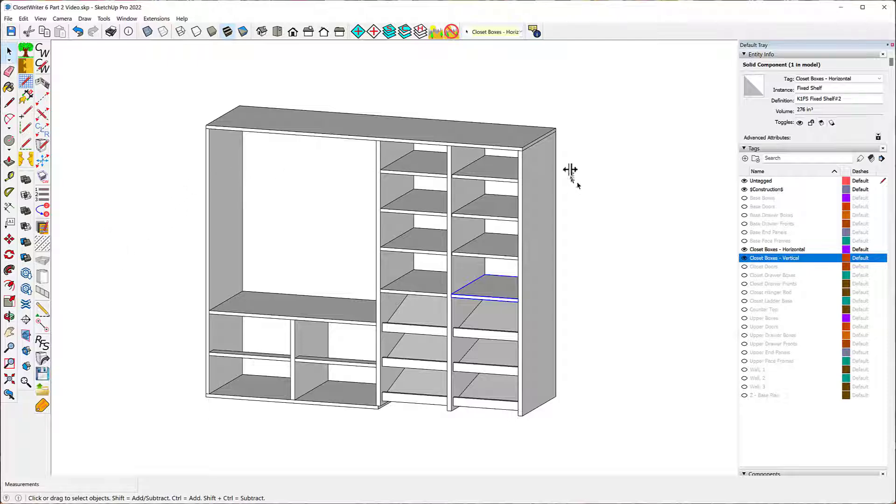
# Turn the display of the guides back on
pyautogui.moveTo(576, 183); pyautogui.dragTo(519, 154, button='middle')
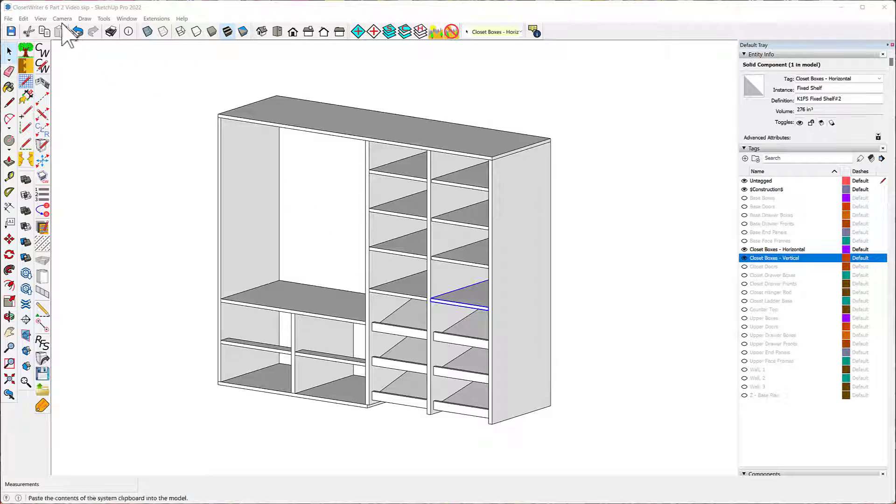
pyautogui.click(40, 19)
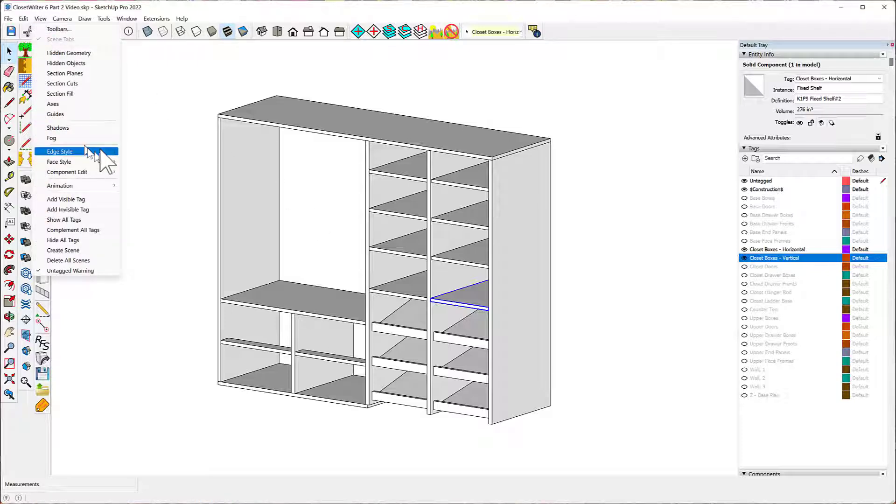
pyautogui.click(70, 114)
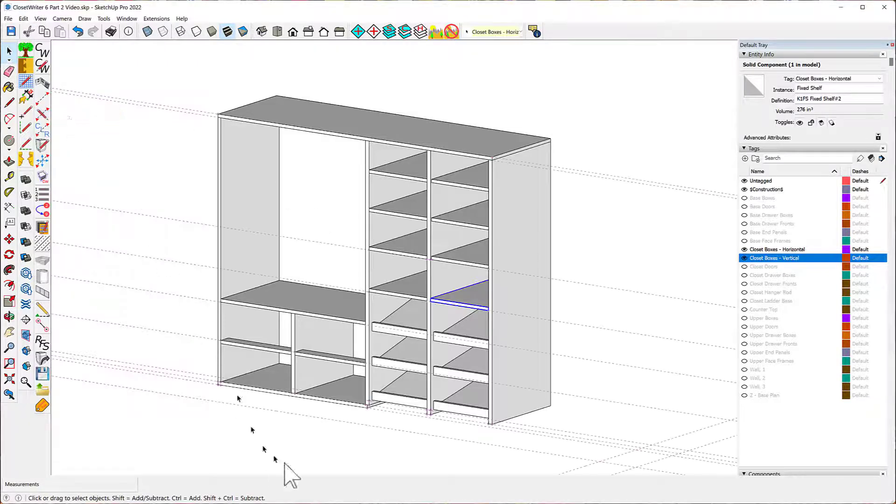
# Draw a Back component 41 1/4 inches wide and 66.75 inches high along the closet bottom's front edge, from its left to its right corner
pyautogui.scroll(3, 276, 436)
pyautogui.moveTo(224, 365); pyautogui.dragTo(206, 398, button='middle')
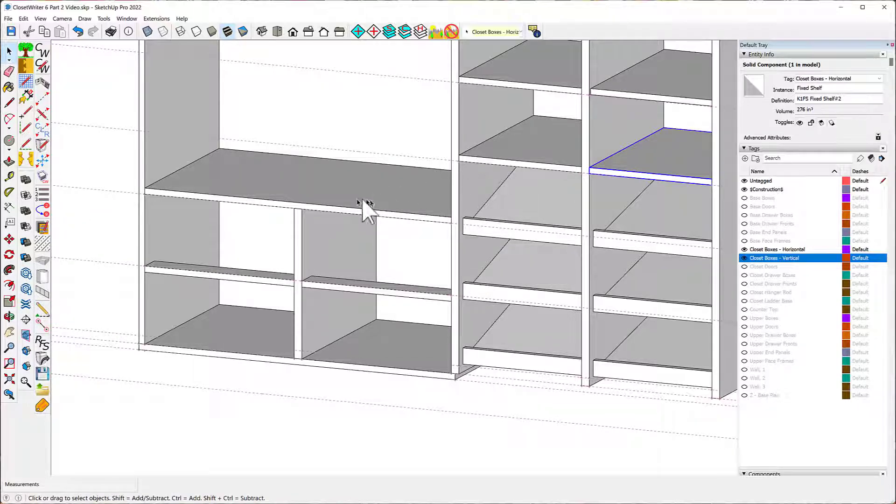
pyautogui.click(44, 313)
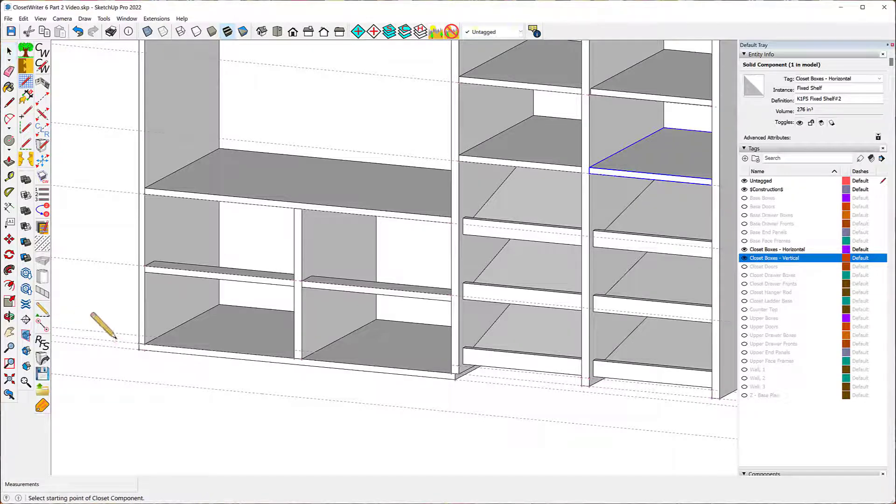
pyautogui.click(139, 349)
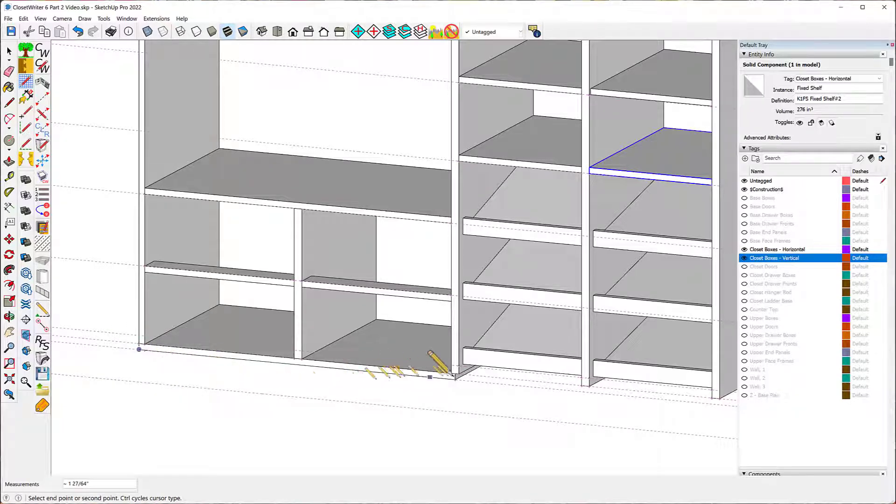
pyautogui.scroll(3, 458, 379)
pyautogui.scroll(2, 449, 375)
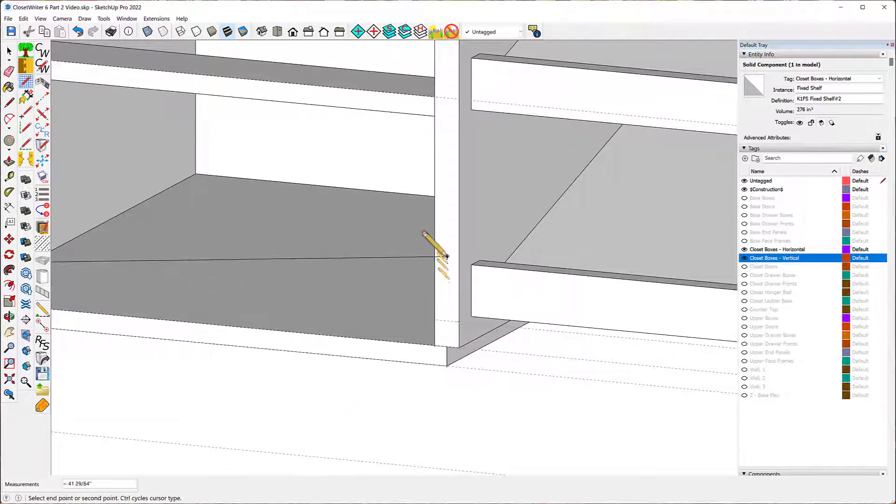
pyautogui.click(447, 365)
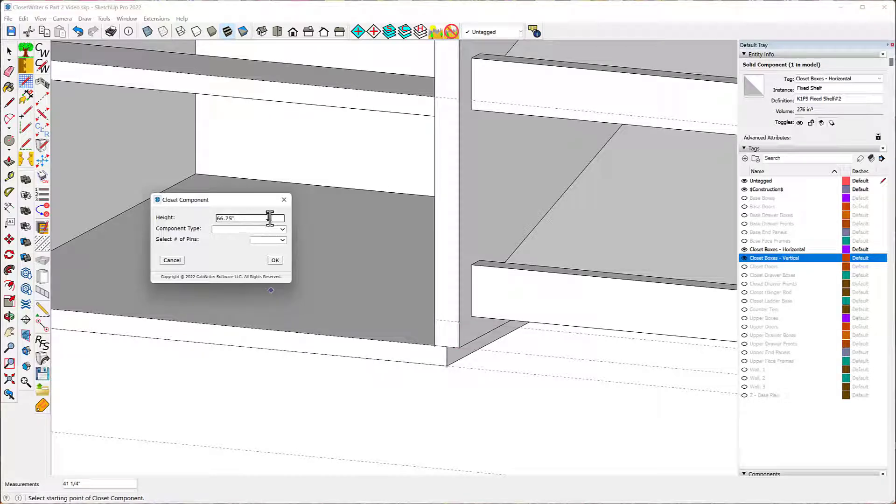
pyautogui.click(282, 229)
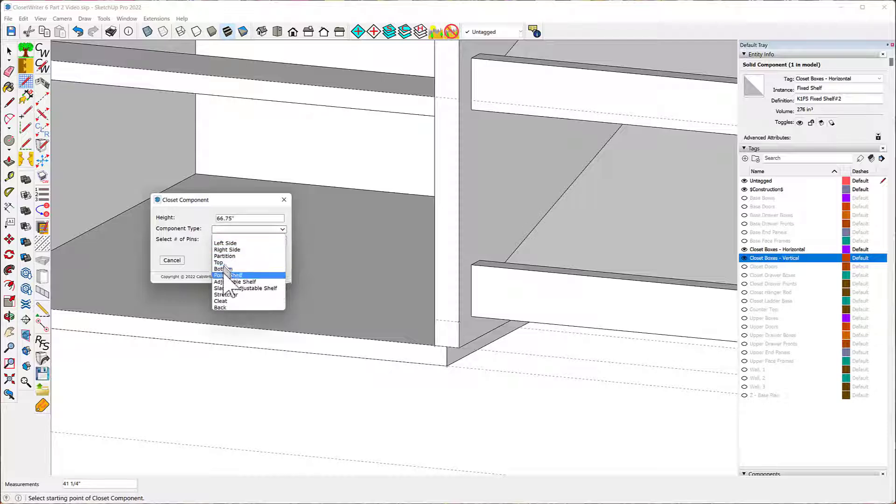
pyautogui.click(227, 308)
pyautogui.click(272, 260)
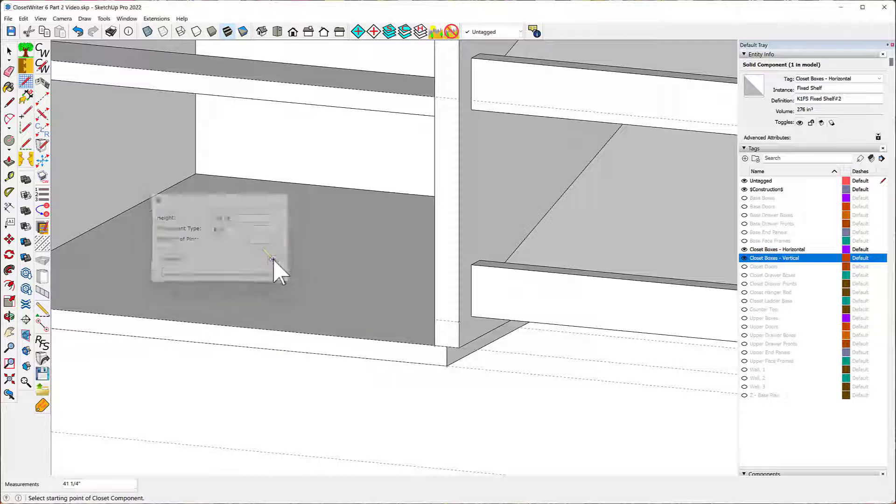
# Examine the closet from behind and from below, focusing on where the back meets the bottom panel and tall partition
pyautogui.scroll(-5, 233, 364)
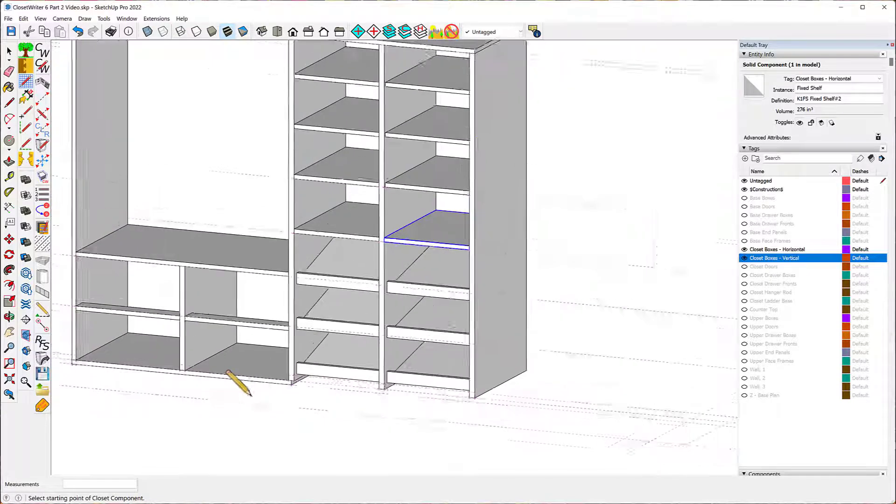
pyautogui.scroll(-3, 240, 381)
pyautogui.moveTo(354, 137)
pyautogui.mouseDown(button='middle')
pyautogui.moveTo(240, 159)
pyautogui.moveTo(142, 84)
pyautogui.mouseUp(button='middle')
pyautogui.moveTo(361, 121)
pyautogui.mouseDown(button='middle')
pyautogui.moveTo(335, 269)
pyautogui.moveTo(426, 193)
pyautogui.mouseUp(button='middle')
pyautogui.scroll(8, 427, 187)
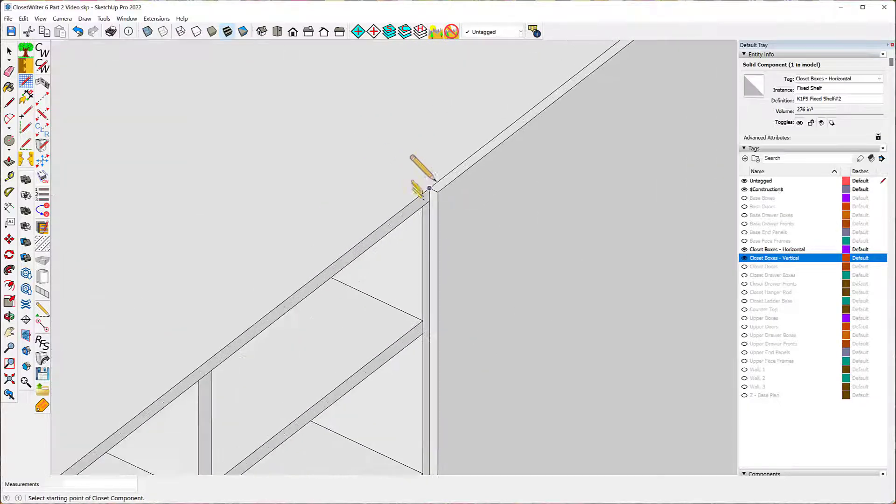
pyautogui.click(421, 192)
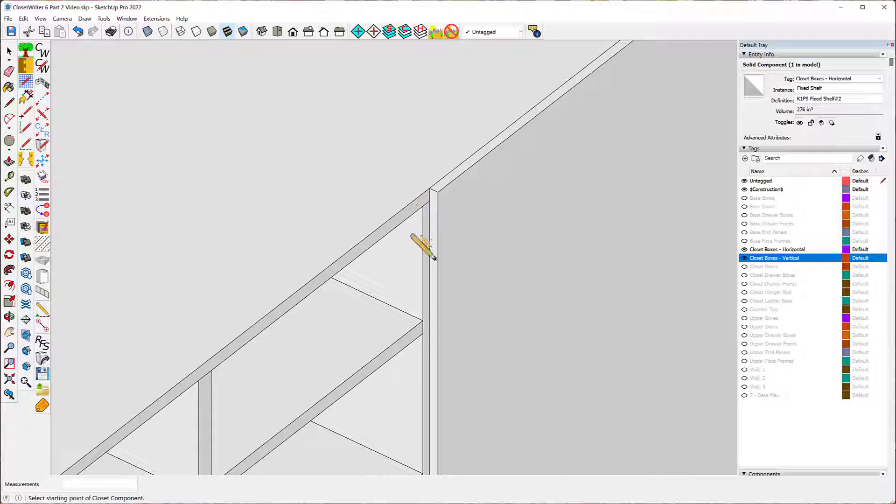
pyautogui.scroll(-6, 340, 83)
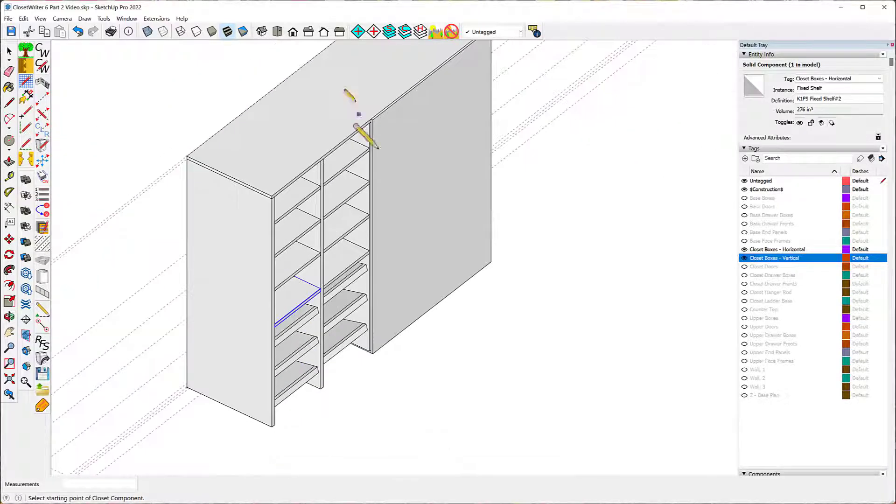
pyautogui.moveTo(392, 368)
pyautogui.mouseDown(button='middle')
pyautogui.moveTo(388, 234)
pyautogui.moveTo(355, 57)
pyautogui.mouseUp(button='middle')
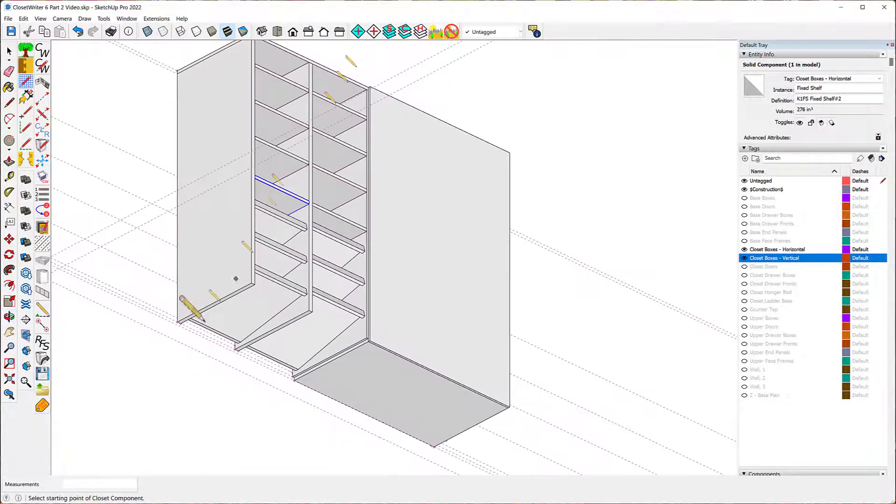
pyautogui.moveTo(130, 380); pyautogui.dragTo(528, 381, button='middle')
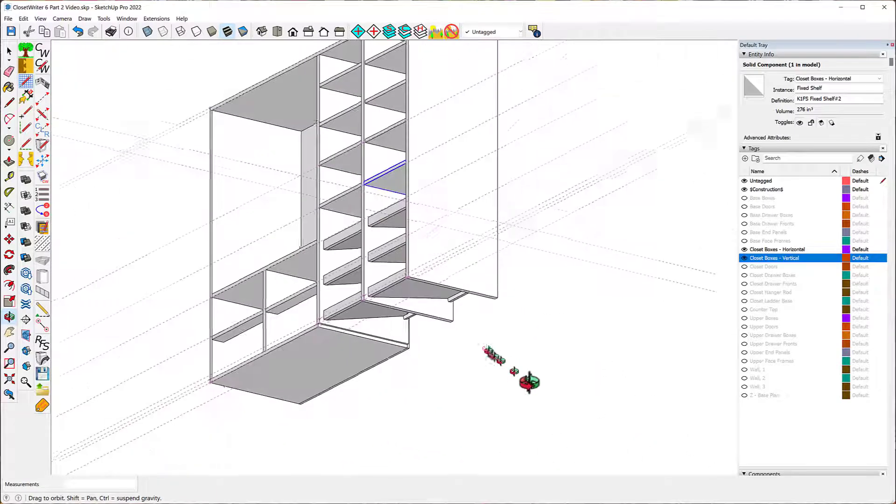
pyautogui.scroll(-2, 316, 313)
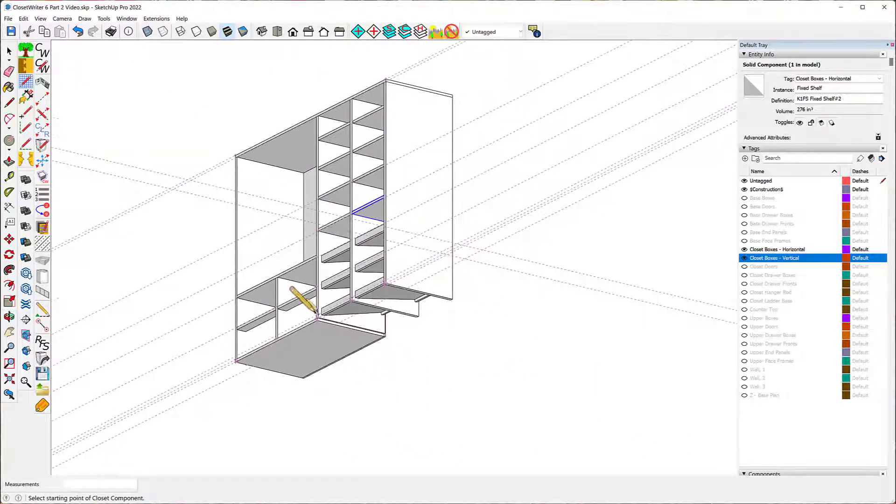
pyautogui.moveTo(317, 315)
pyautogui.mouseDown(button='middle')
pyautogui.moveTo(303, 316)
pyautogui.moveTo(321, 354)
pyautogui.moveTo(248, 256)
pyautogui.moveTo(150, 240)
pyautogui.moveTo(356, 322)
pyautogui.mouseUp(button='middle')
pyautogui.scroll(5, 353, 316)
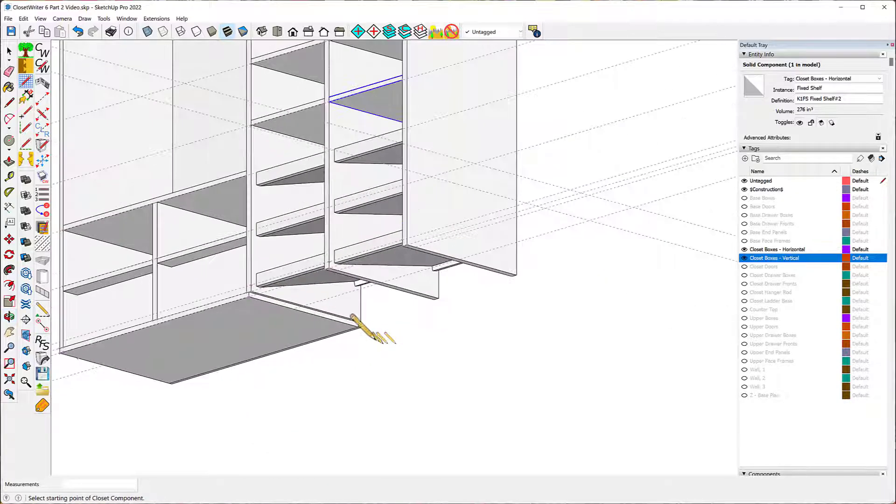
pyautogui.scroll(5, 353, 317)
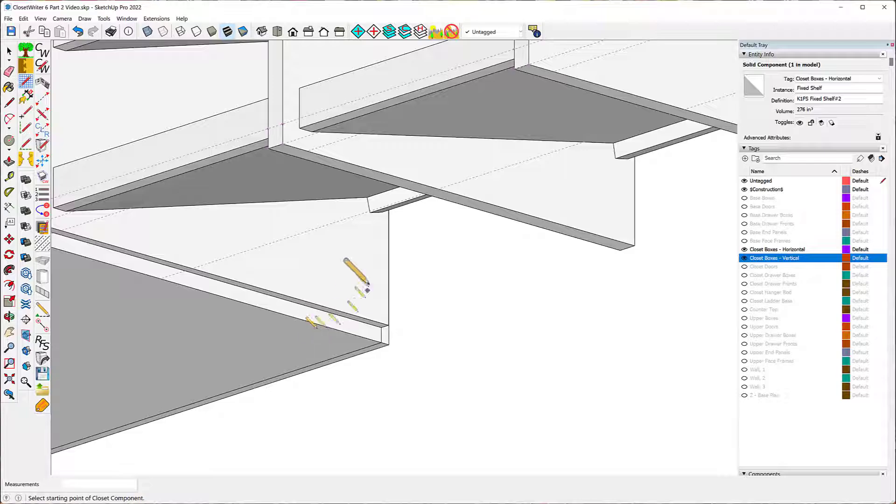
# Draw a Back component 34 1/2 inches wide and 66.75 inches high from the tall partition's bottom front corner to the right side's
pyautogui.scroll(-6, 369, 289)
pyautogui.moveTo(386, 320)
pyautogui.mouseDown(button='middle')
pyautogui.moveTo(395, 337)
pyautogui.moveTo(376, 408)
pyautogui.moveTo(424, 440)
pyautogui.moveTo(499, 452)
pyautogui.mouseUp(button='middle')
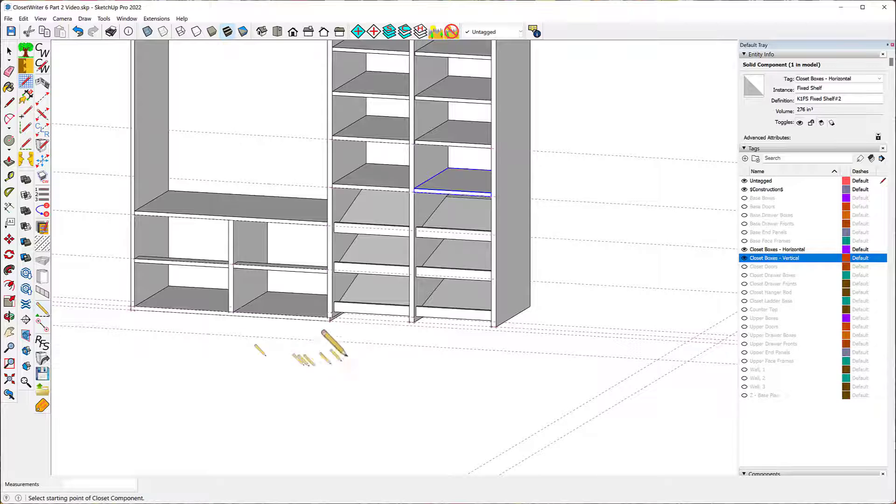
pyautogui.scroll(5, 340, 314)
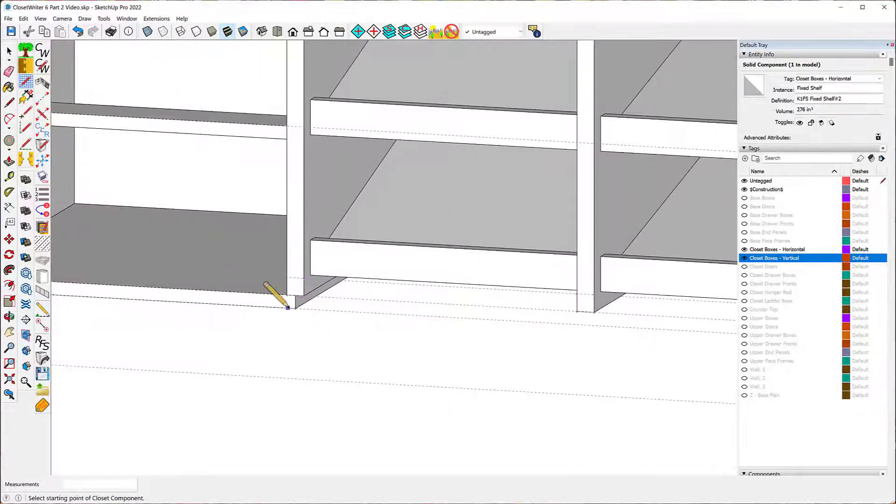
pyautogui.click(294, 308)
pyautogui.scroll(-4, 196, 378)
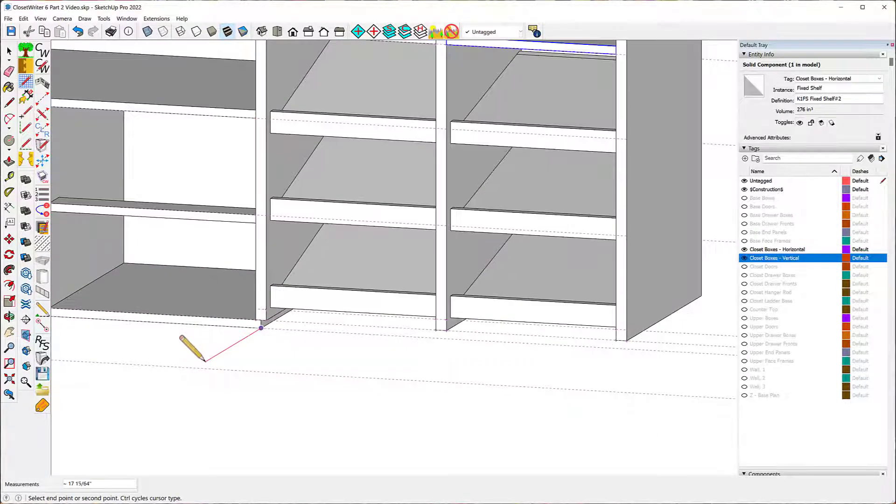
pyautogui.scroll(3, 639, 380)
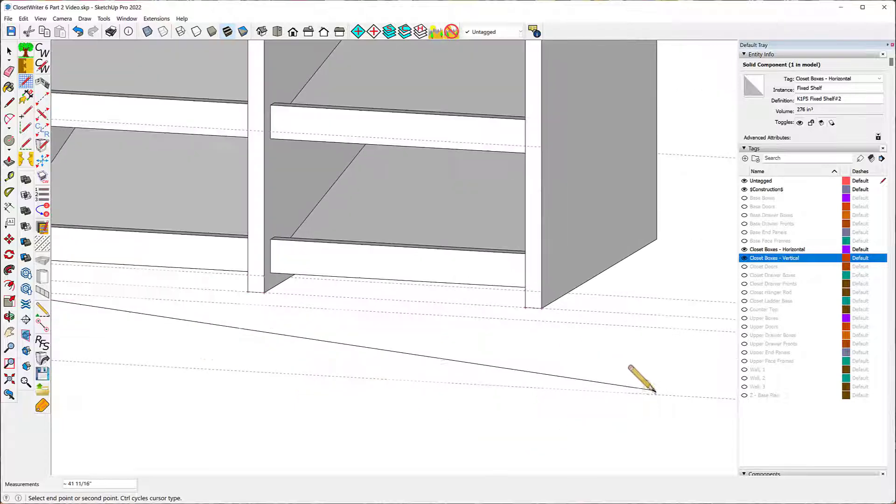
pyautogui.click(541, 320)
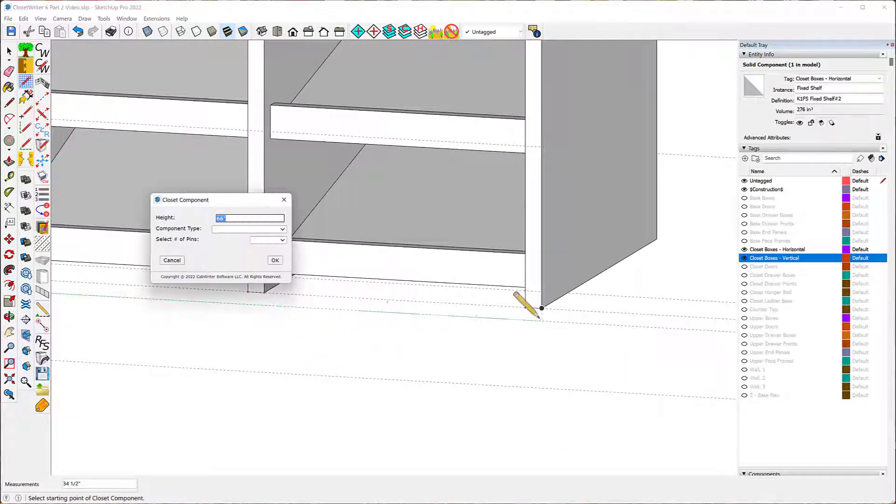
pyautogui.click(282, 229)
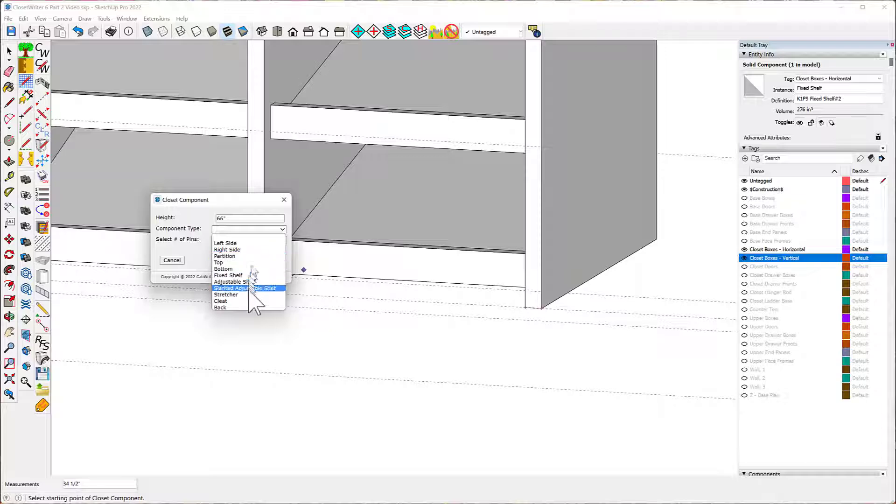
pyautogui.click(245, 308)
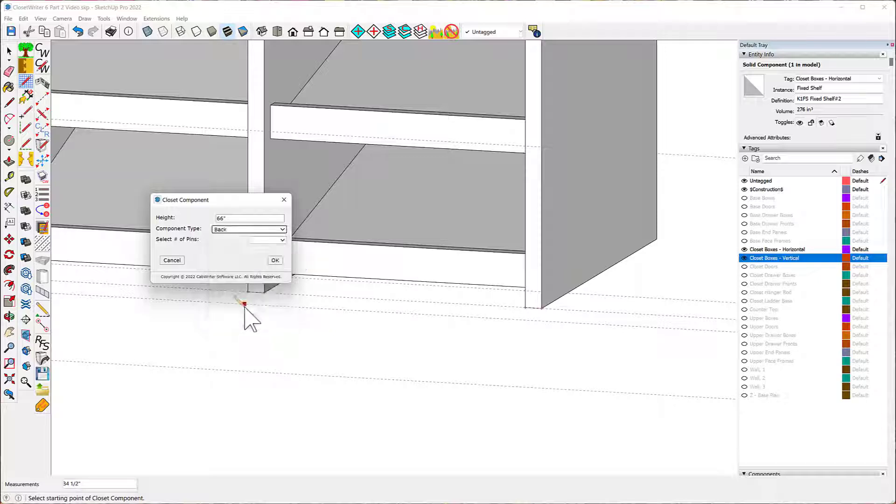
pyautogui.doubleClick(223, 217)
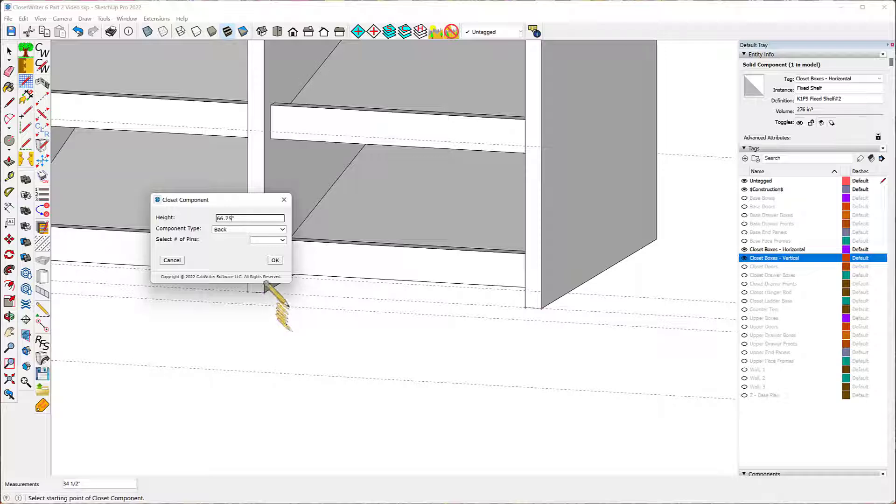
pyautogui.click(275, 260)
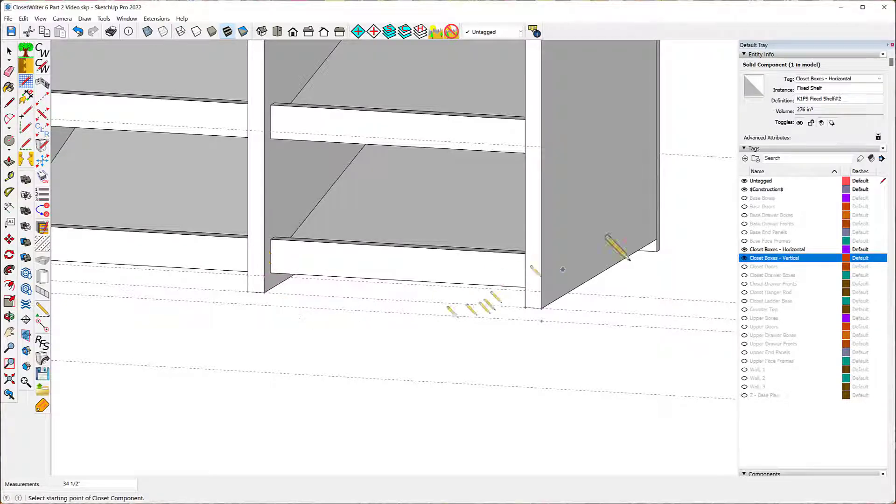
# Inspect the new back from behind, and check the definition name of the back behind the wide left section
pyautogui.press('o')
pyautogui.moveTo(670, 228); pyautogui.dragTo(81, 185)
pyautogui.moveTo(81, 185)
pyautogui.mouseDown(button='middle')
pyautogui.moveTo(218, 234)
pyautogui.moveTo(557, 254)
pyautogui.mouseUp(button='middle')
pyautogui.scroll(-3, 467, 295)
pyautogui.scroll(-3, 467, 307)
pyautogui.moveTo(460, 310); pyautogui.dragTo(370, 320, button='middle')
pyautogui.click(9, 50)
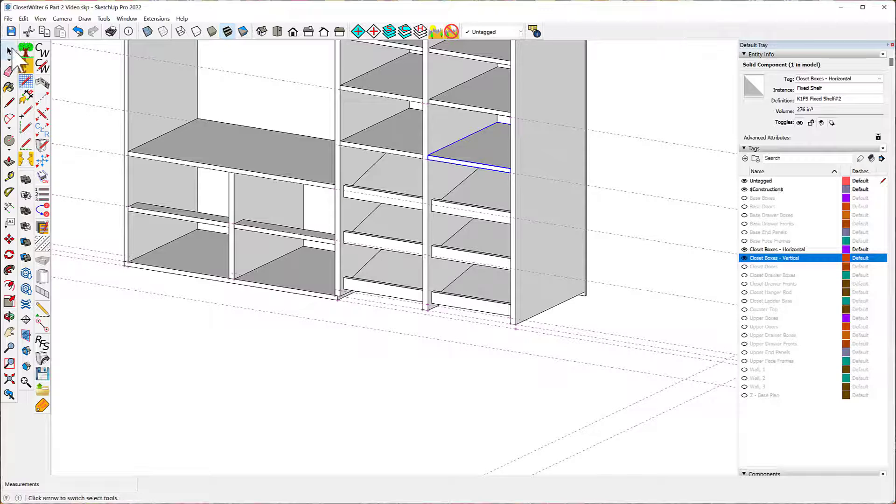
pyautogui.click(254, 112)
pyautogui.click(255, 112)
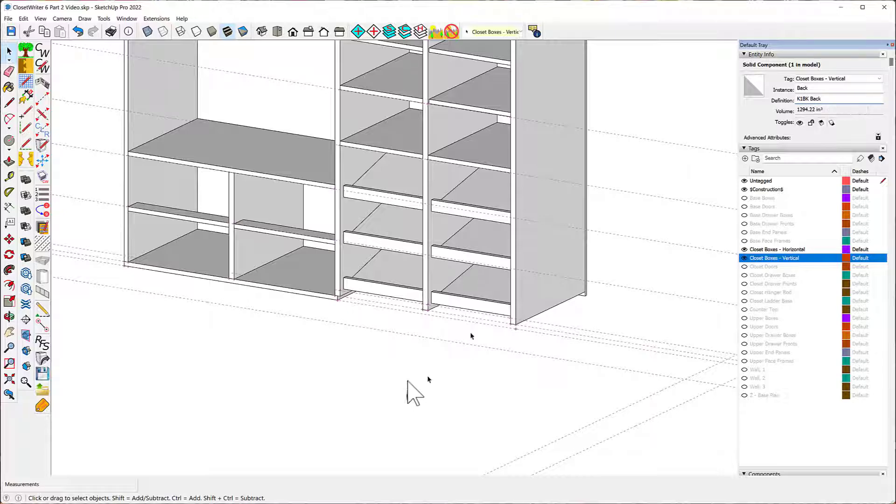
pyautogui.click(418, 392)
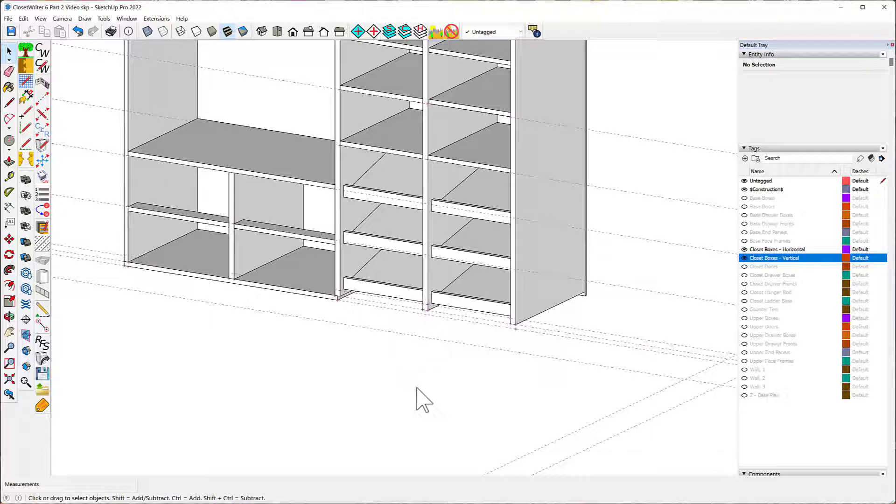
# Check the definition name of the back behind the two shelf columns from the closet's rear
pyautogui.moveTo(420, 304); pyautogui.dragTo(45, 261, button='middle')
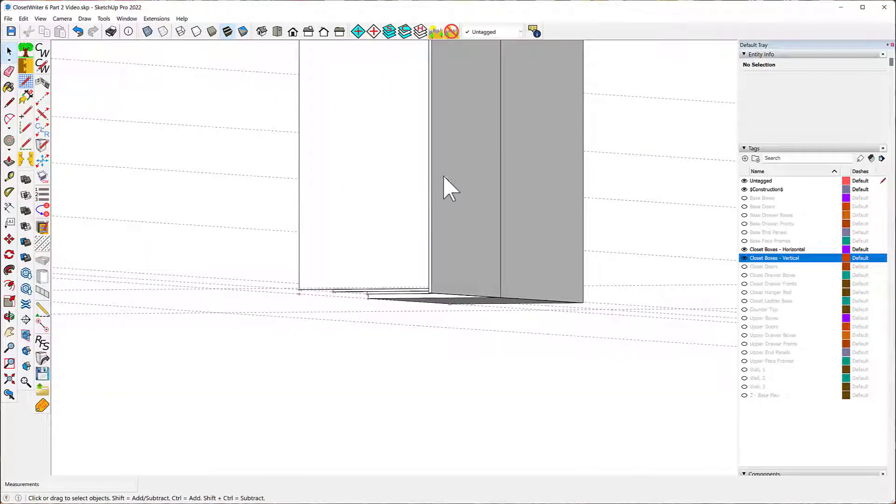
pyautogui.click(444, 179)
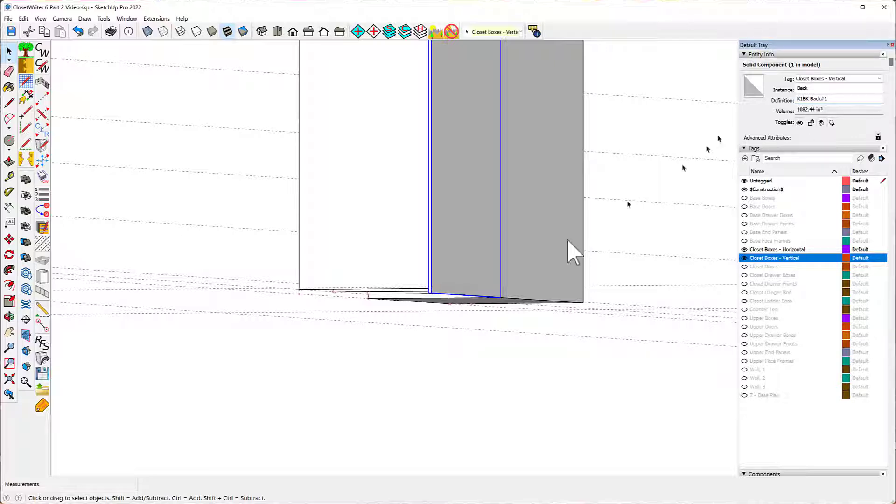
pyautogui.click(404, 360)
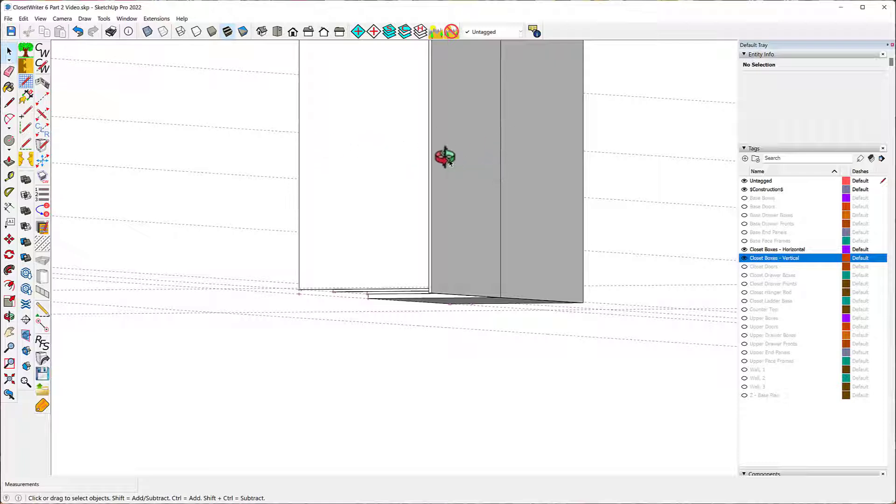
# Select the whole closet with ClosetWriter from the narrower back to check its members, and release that selection
pyautogui.click(449, 160)
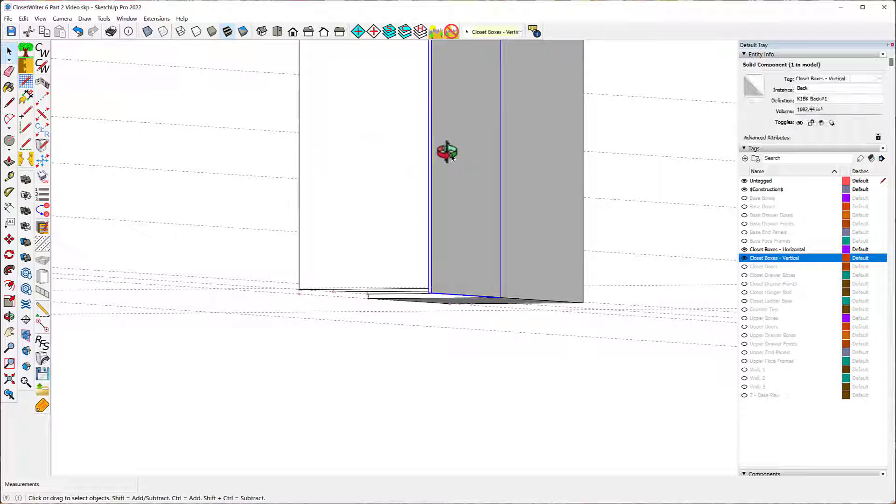
pyautogui.rightClick(451, 158)
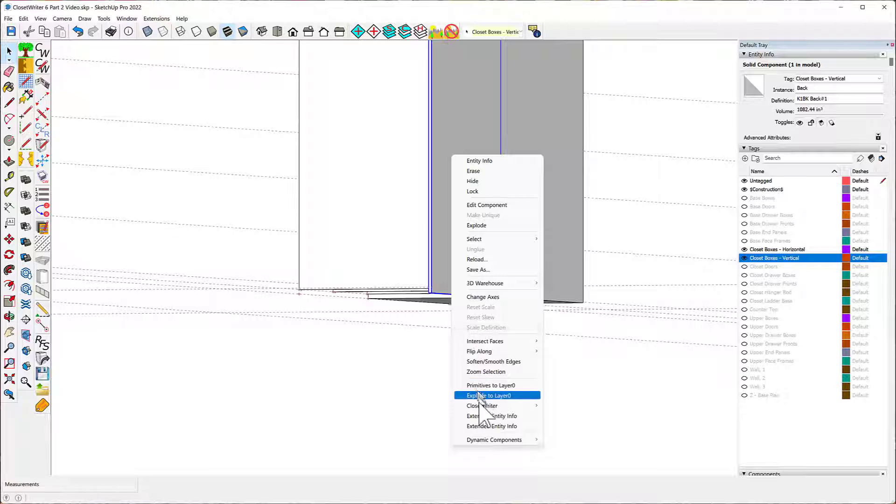
pyautogui.moveTo(483, 410)
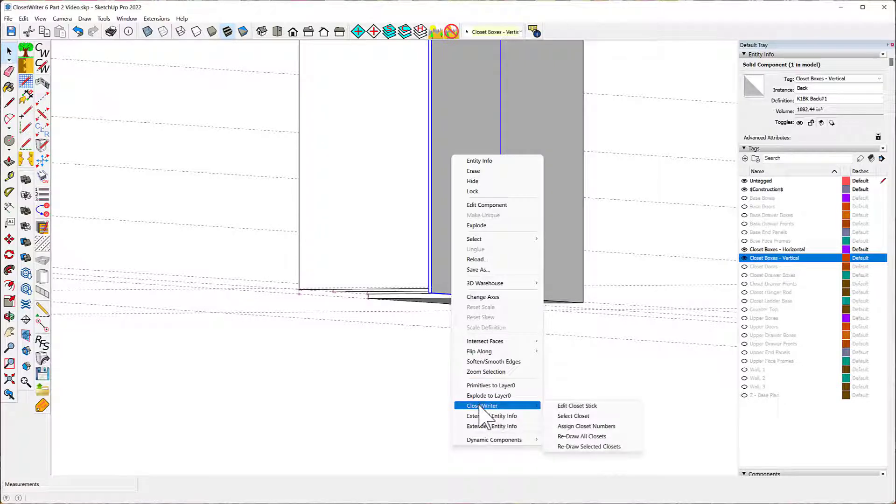
pyautogui.click(573, 417)
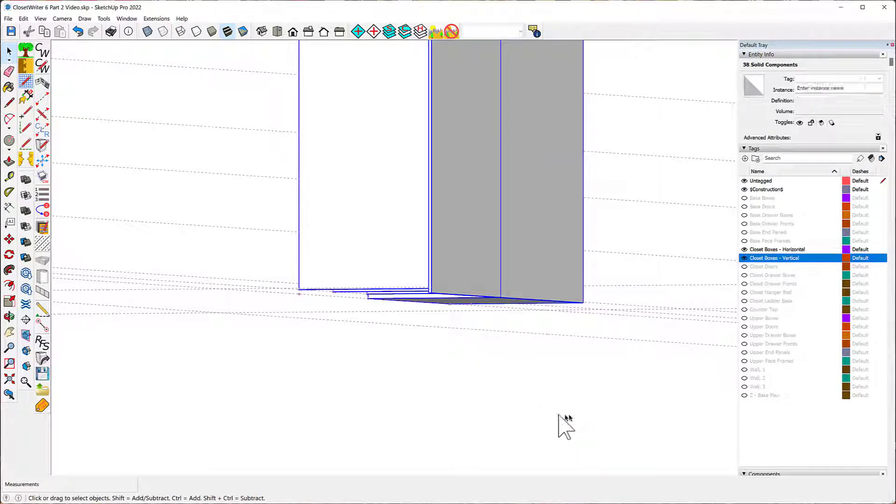
pyautogui.moveTo(241, 186); pyautogui.dragTo(506, 310, button='middle')
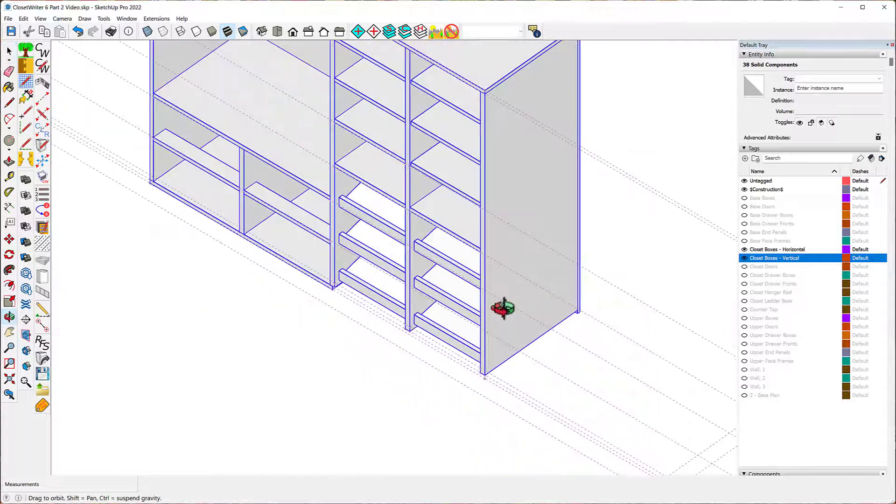
pyautogui.scroll(-5, 321, 367)
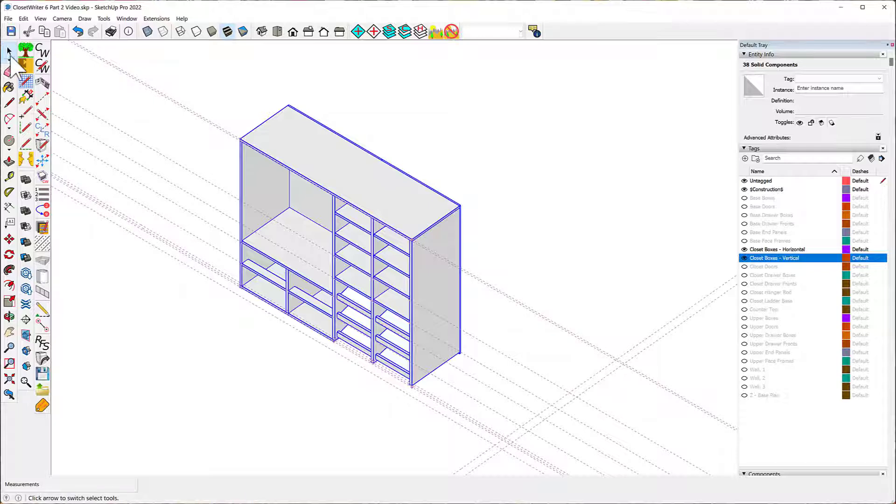
pyautogui.click(145, 171)
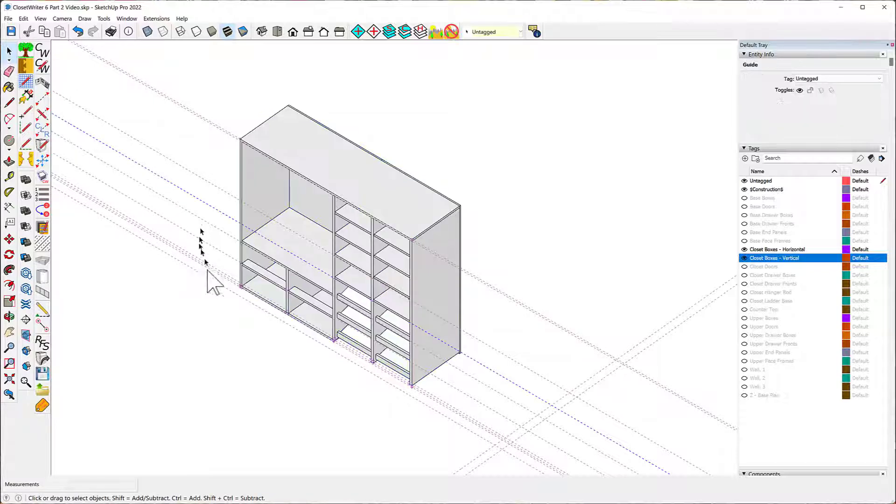
# Draw a 42 by 40 inch rectangle across the upper left opening, from its top left front corner to the fixed shelf's right front corner
pyautogui.moveTo(208, 278); pyautogui.dragTo(360, 260, button='middle')
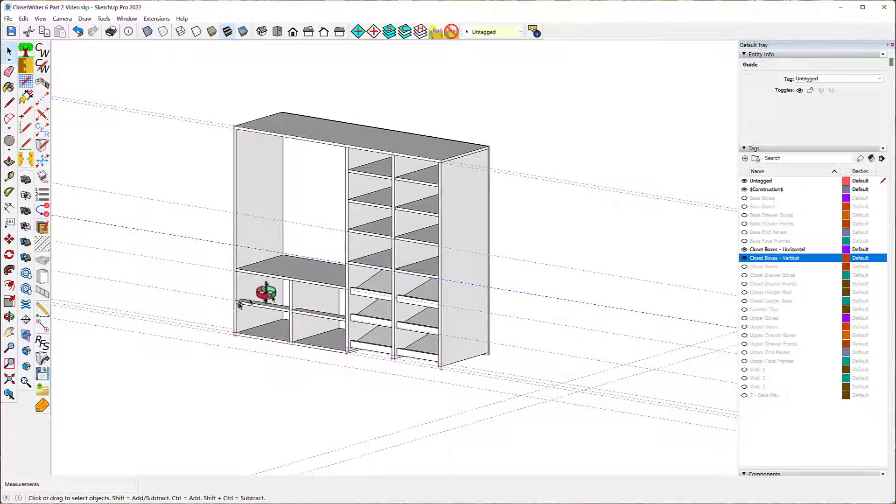
pyautogui.moveTo(259, 293); pyautogui.dragTo(323, 307, button='middle')
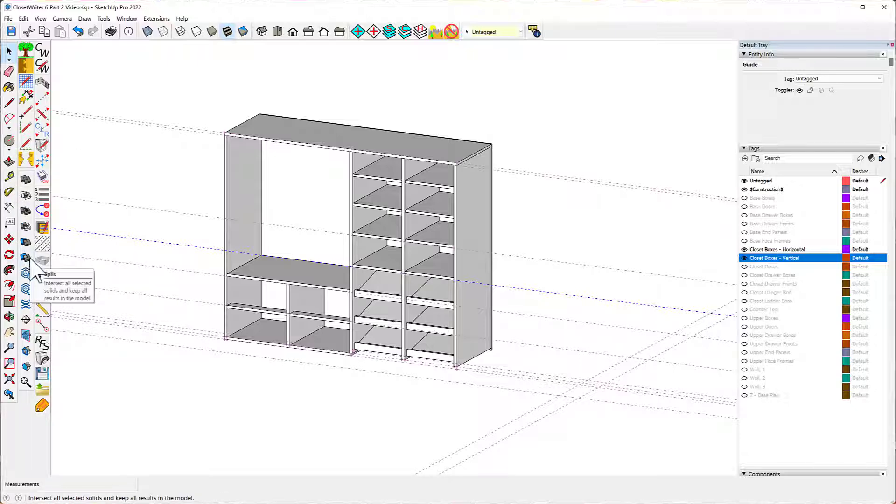
pyautogui.click(10, 151)
pyautogui.click(28, 158)
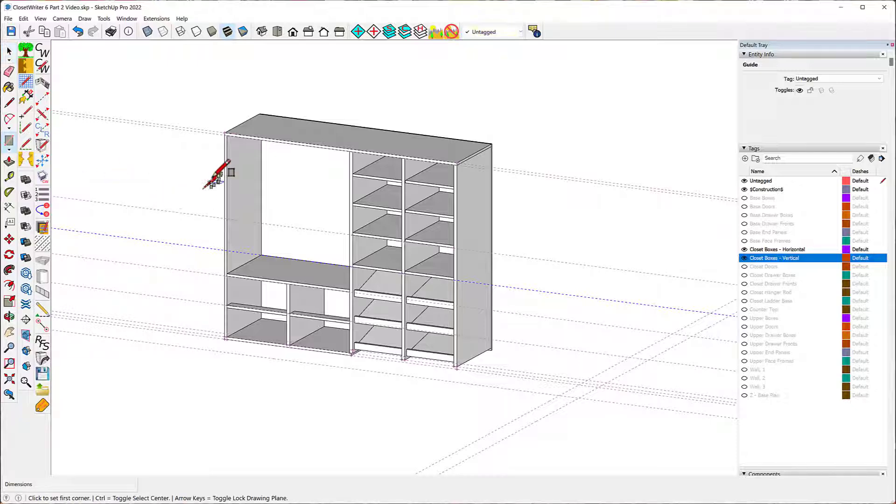
pyautogui.scroll(6, 204, 188)
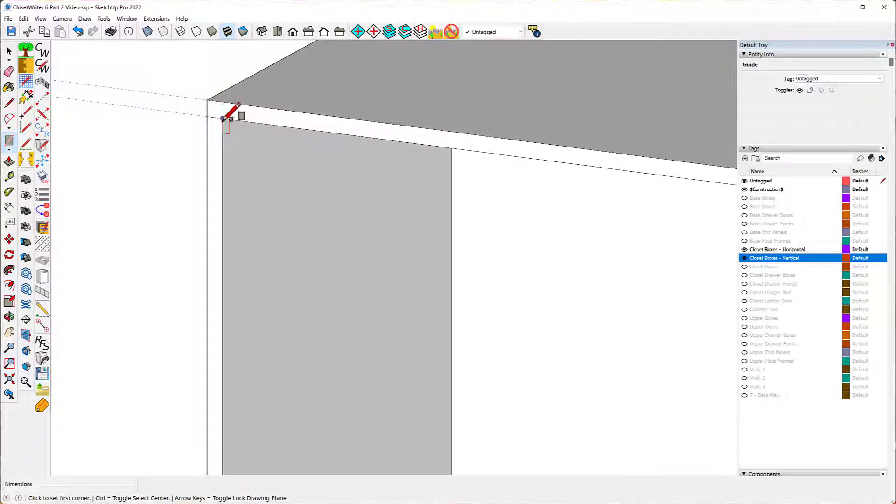
pyautogui.click(222, 118)
pyautogui.scroll(-3, 154, 84)
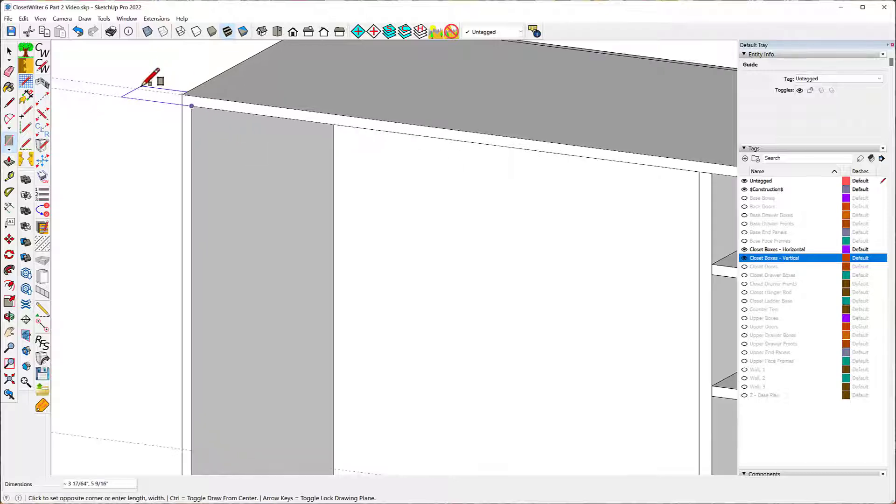
pyautogui.scroll(-1, 140, 85)
pyautogui.scroll(5, 434, 422)
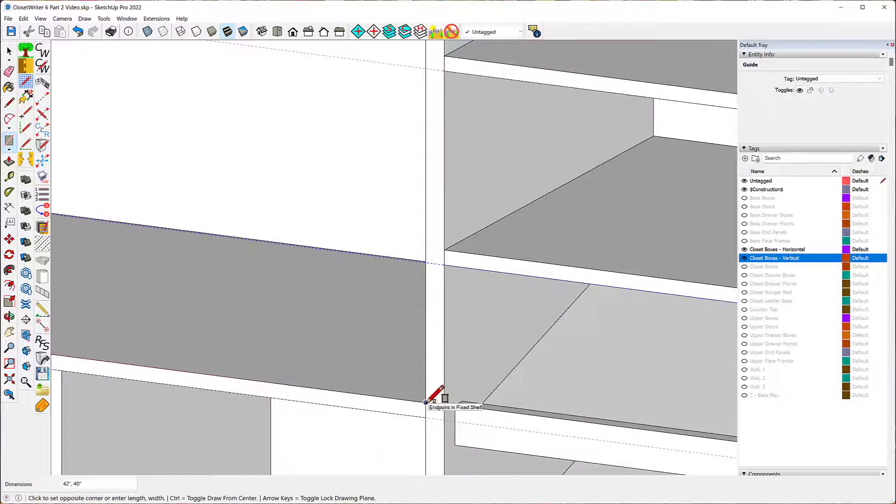
pyautogui.click(426, 401)
pyautogui.scroll(-3, 359, 259)
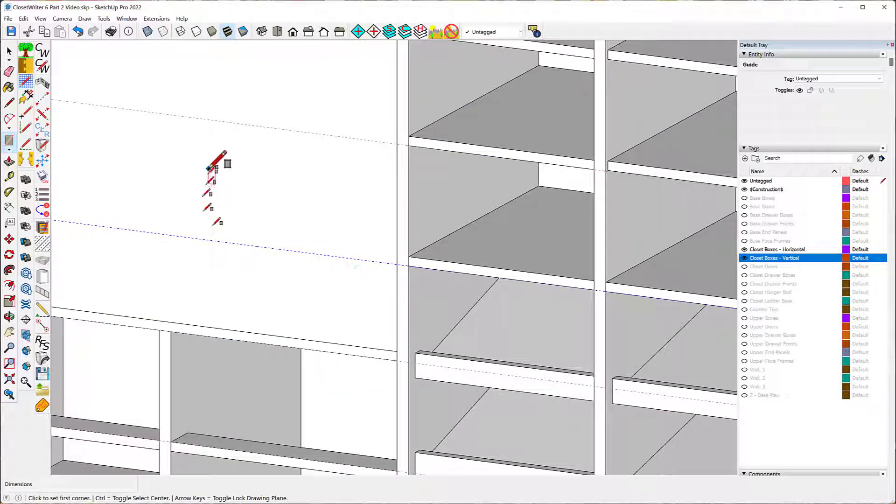
# Convert the rectangle over the upper left opening into 2 doors without overriding the default hinge side
pyautogui.press('space')
pyautogui.click(200, 159)
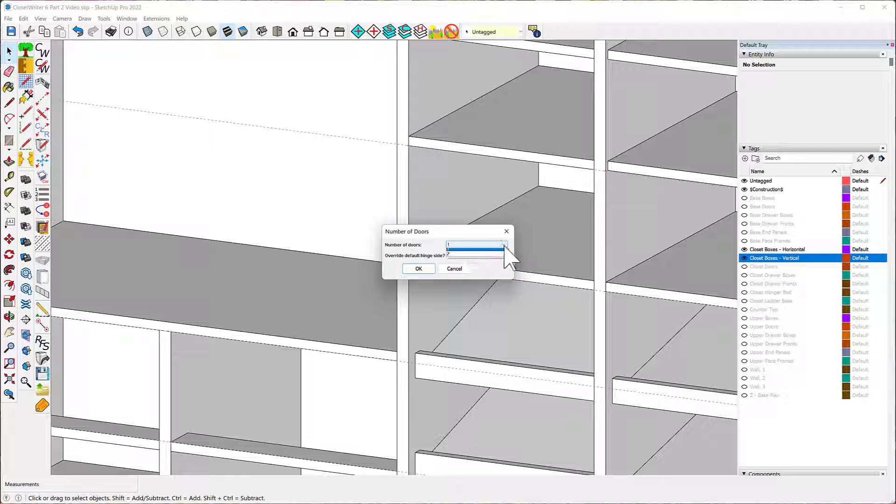
pyautogui.click(477, 257)
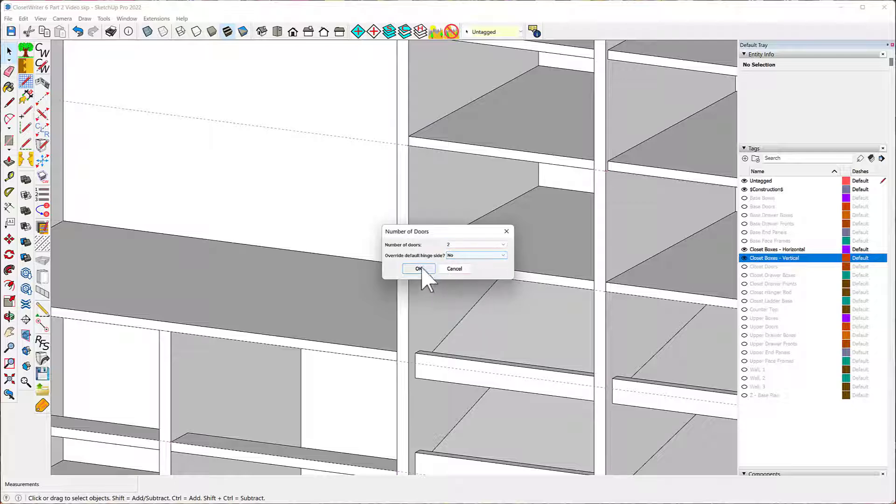
pyautogui.click(418, 268)
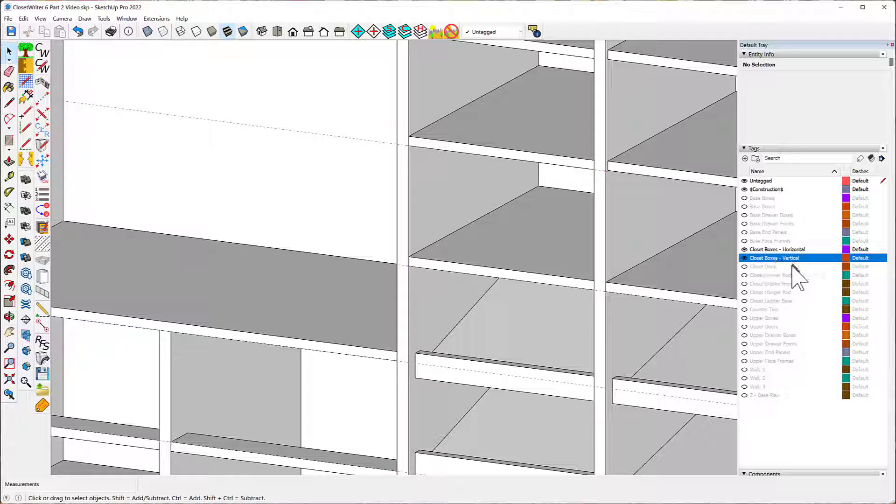
# Turn on the Closet Doors tag and examine the two doors on the upper left opening
pyautogui.click(745, 267)
pyautogui.scroll(-5, 357, 222)
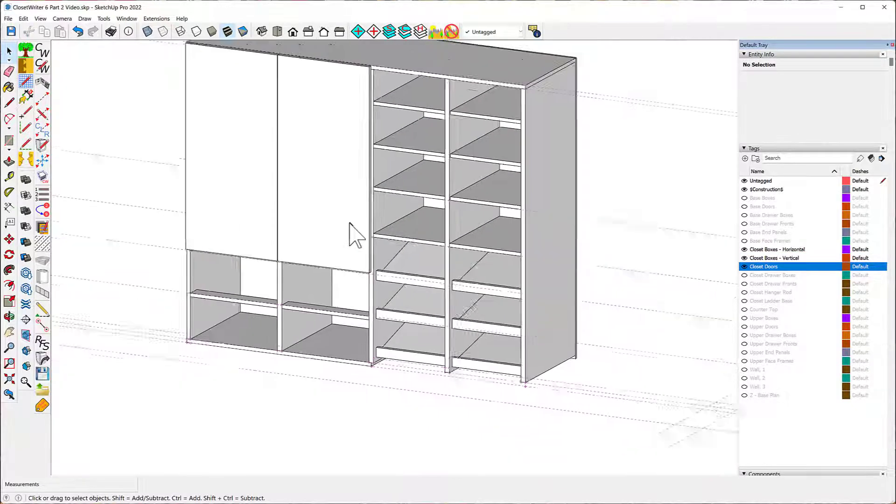
pyautogui.scroll(-3, 356, 236)
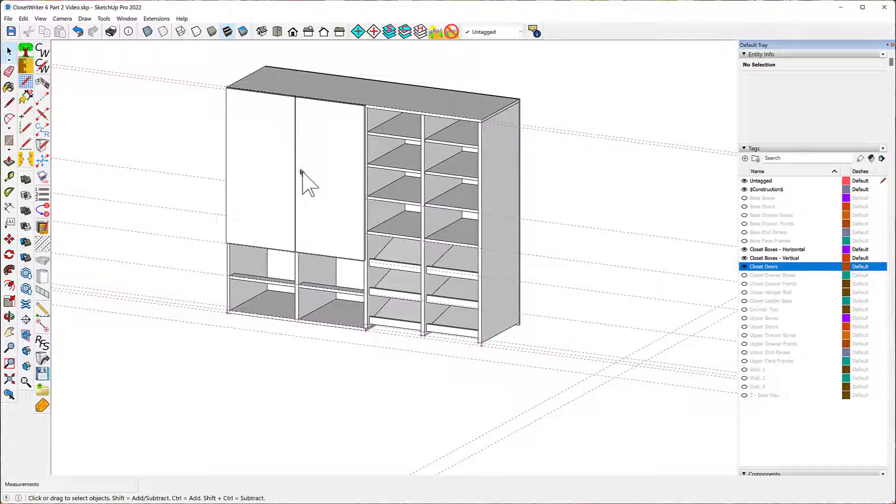
pyautogui.moveTo(303, 173); pyautogui.dragTo(296, 114, button='middle')
pyautogui.scroll(4, 292, 304)
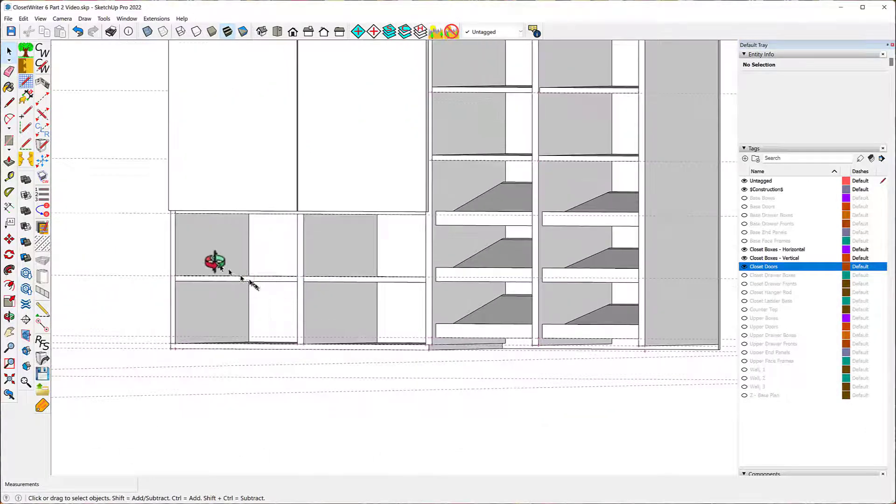
# Draw 8 7/8 by 19 1/2 inch rectangles across the two small openings directly below the left section's doors
pyautogui.scroll(1, 216, 265)
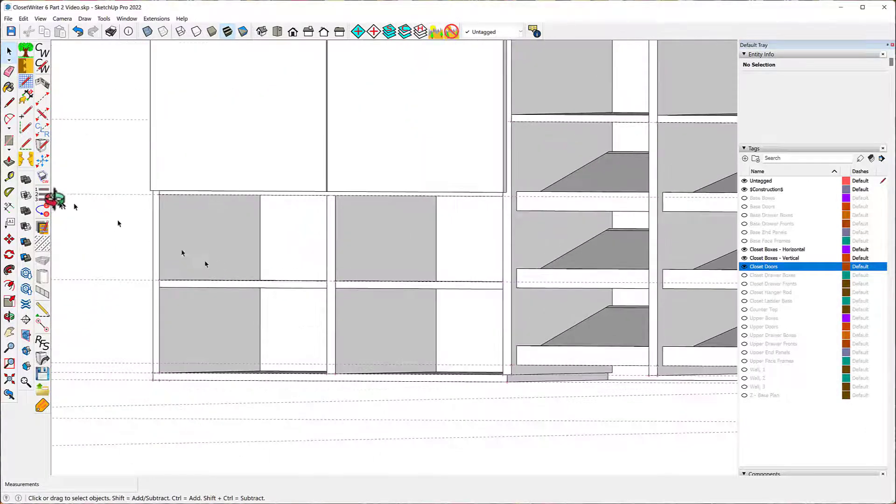
pyautogui.click(9, 141)
pyautogui.scroll(3, 181, 206)
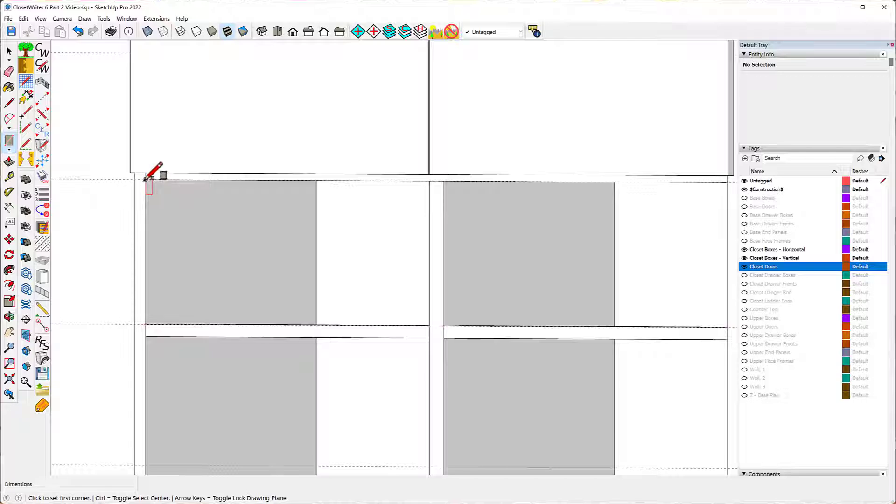
pyautogui.click(145, 179)
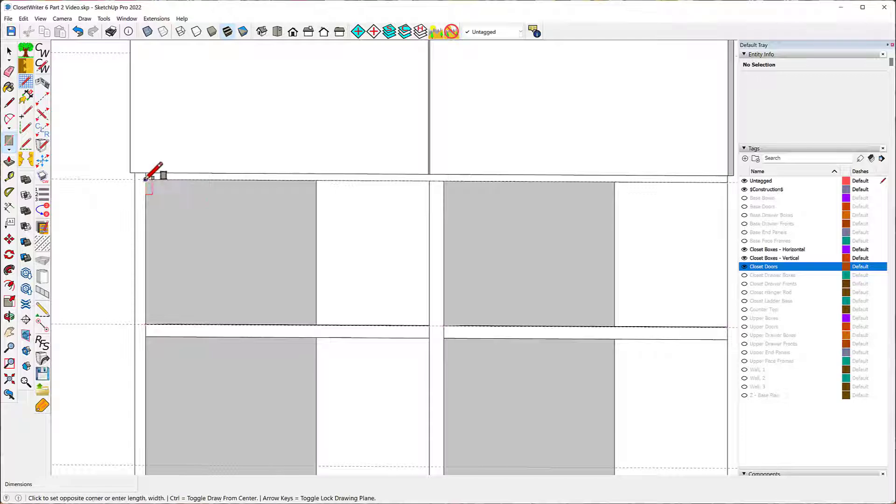
pyautogui.click(429, 325)
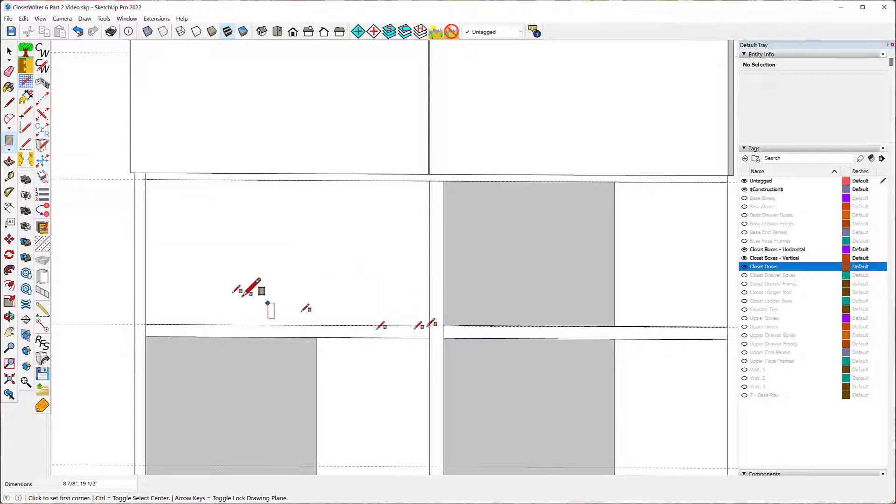
pyautogui.click(443, 182)
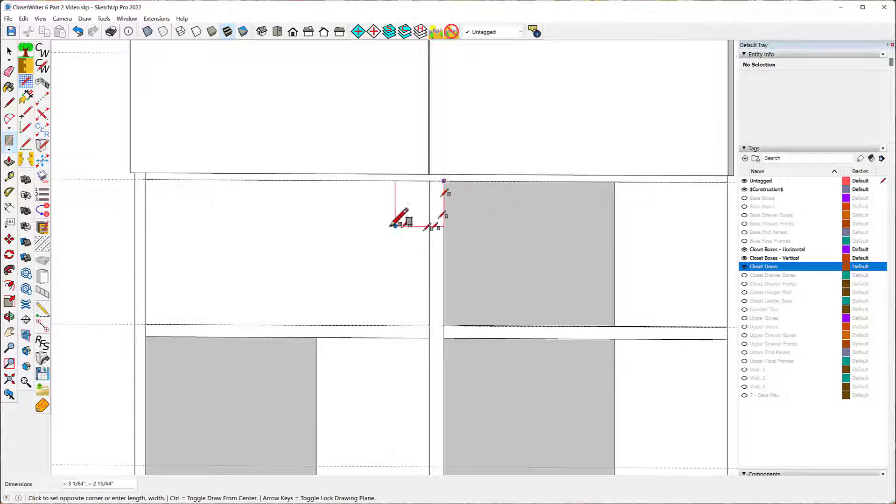
pyautogui.scroll(-2, 368, 226)
pyautogui.click(595, 290)
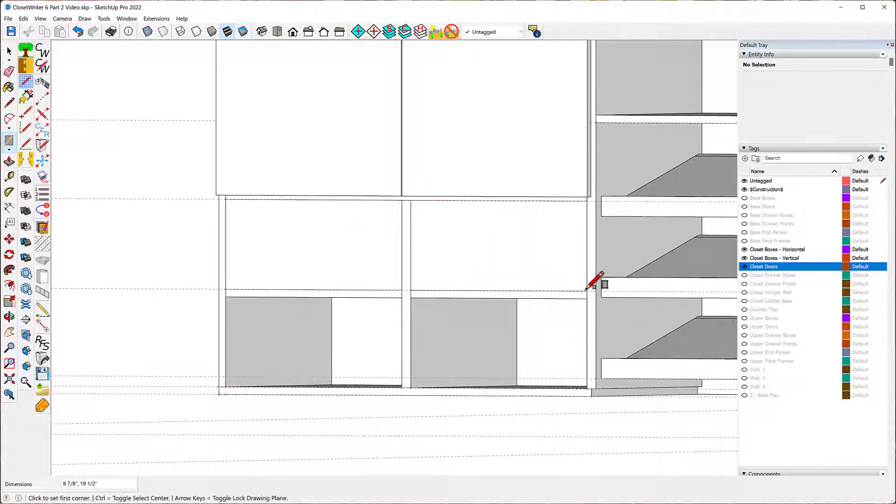
# Draw 8 7/8 by 19 1/2 inch rectangles across the two lowest openings of the left section
pyautogui.click(410, 298)
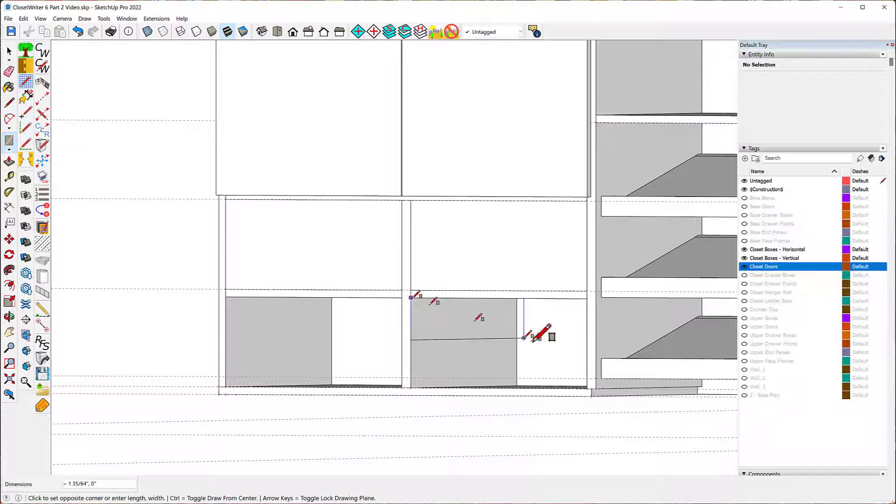
pyautogui.click(587, 387)
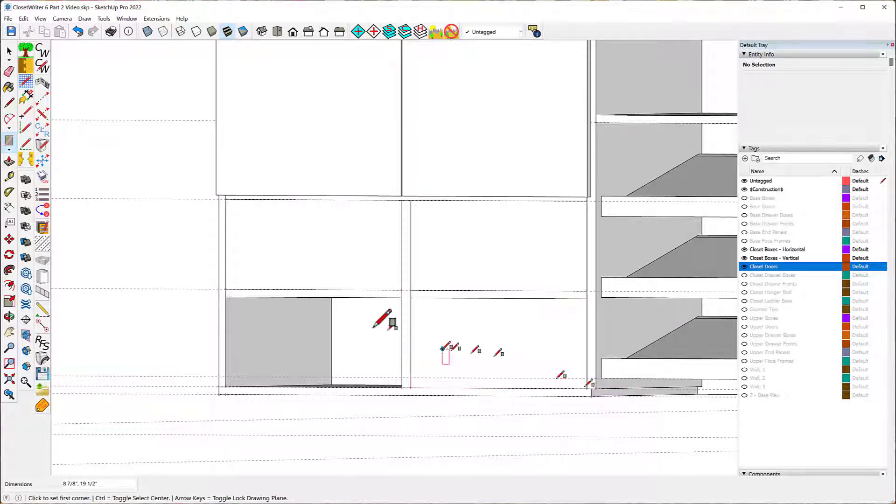
pyautogui.click(226, 296)
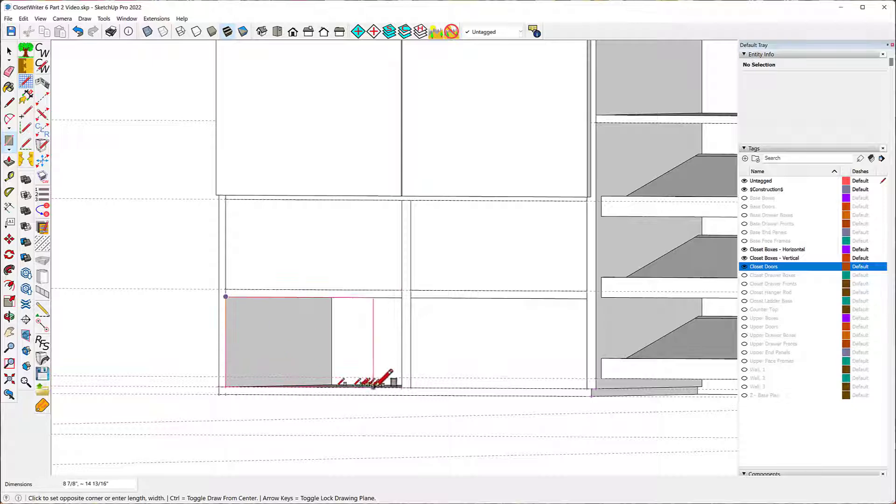
pyautogui.click(402, 387)
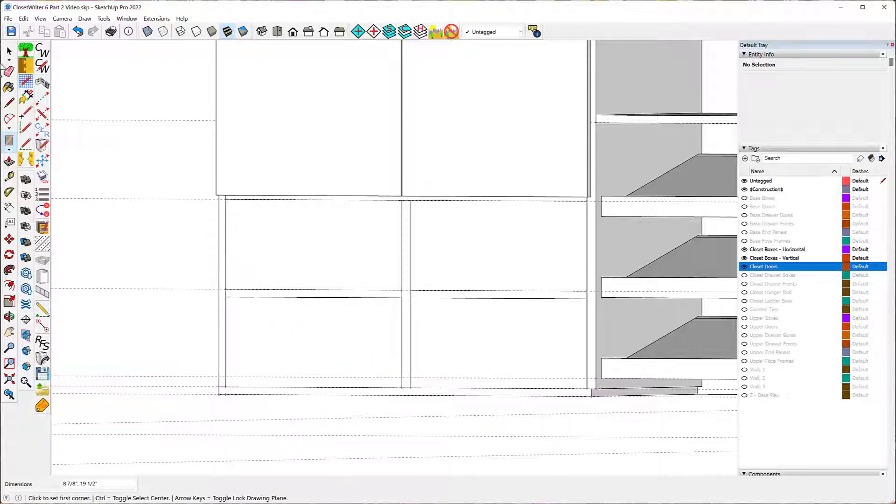
# Convert the rectangle below the left door into a drawer and turn on the Closet Drawer Boxes and Closet Drawer Fronts tags
pyautogui.click(9, 51)
pyautogui.click(294, 266)
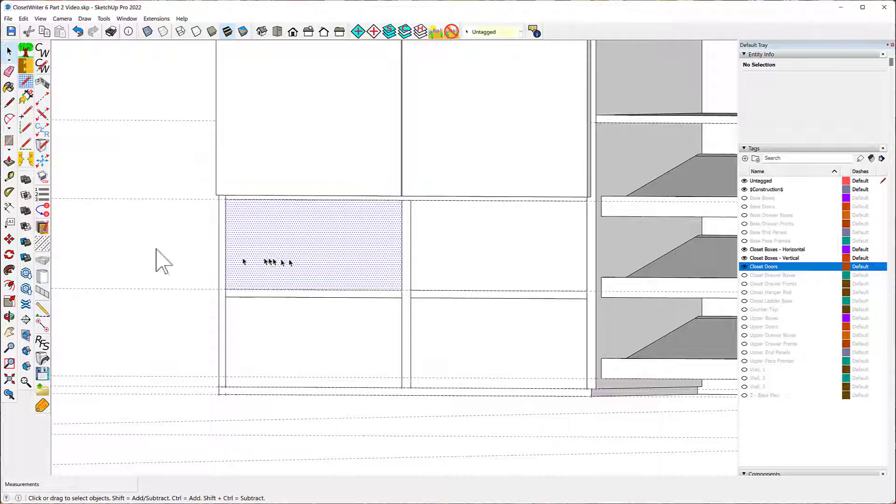
pyautogui.click(38, 260)
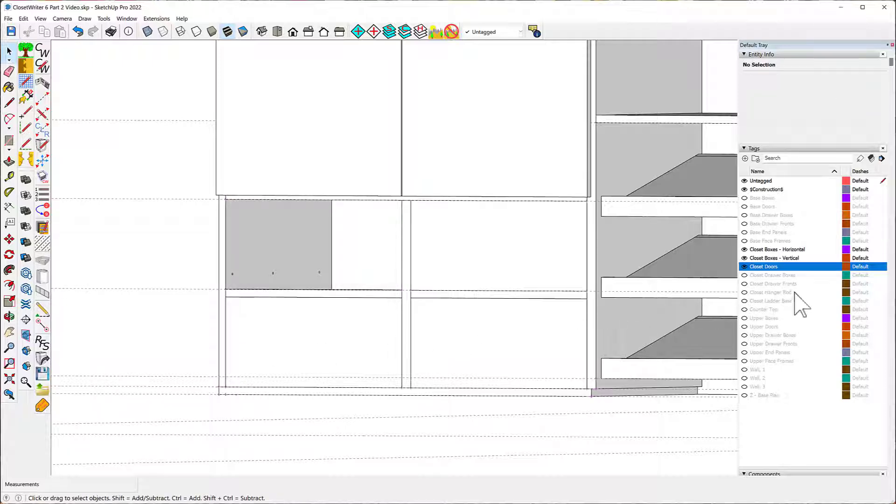
pyautogui.click(744, 275)
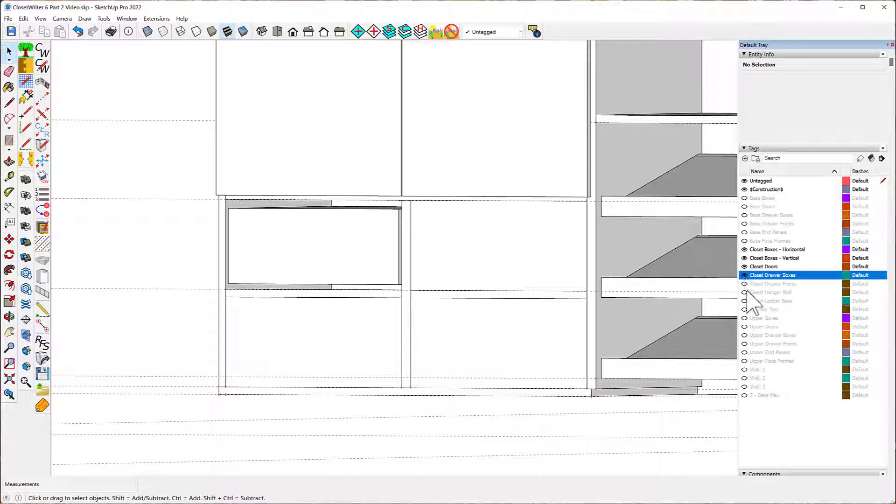
pyautogui.click(745, 284)
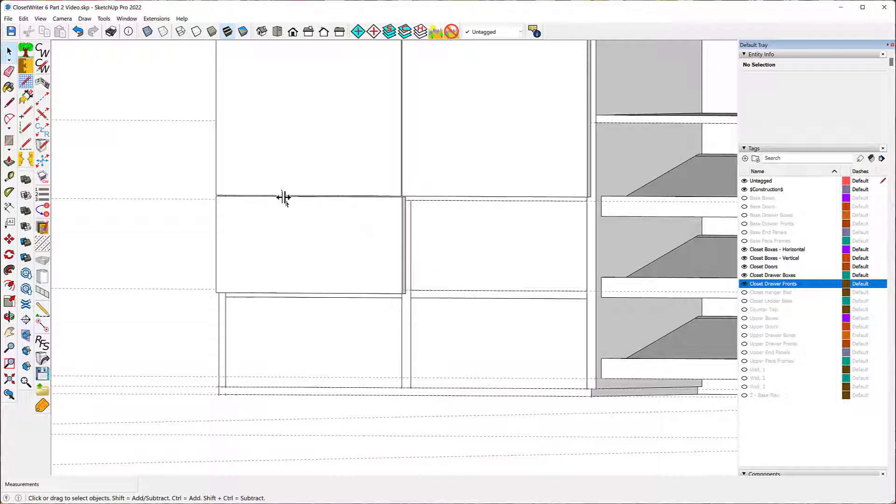
# Convert the remaining three small rectangles in the left section into drawers
pyautogui.click(292, 365)
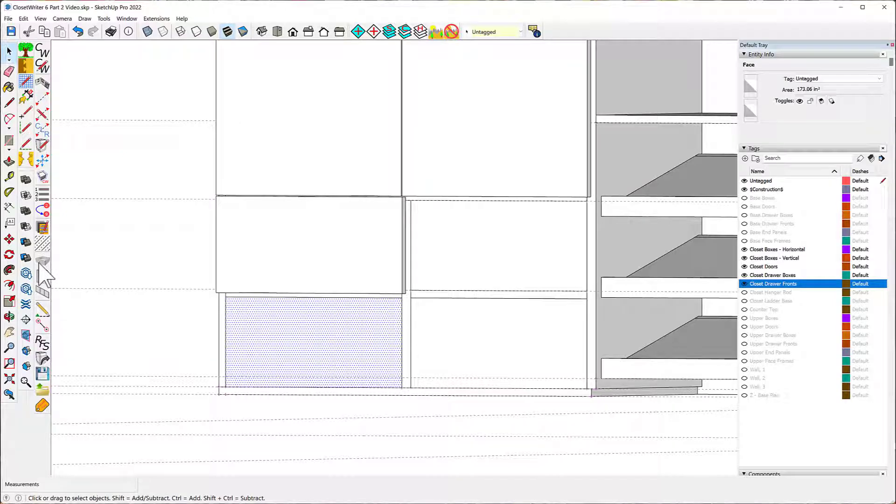
pyautogui.click(41, 264)
pyautogui.click(456, 278)
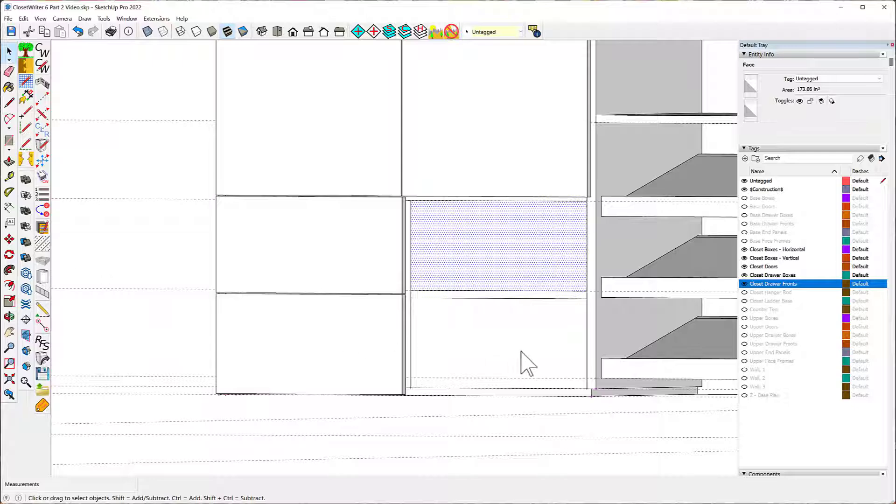
pyautogui.click(483, 350)
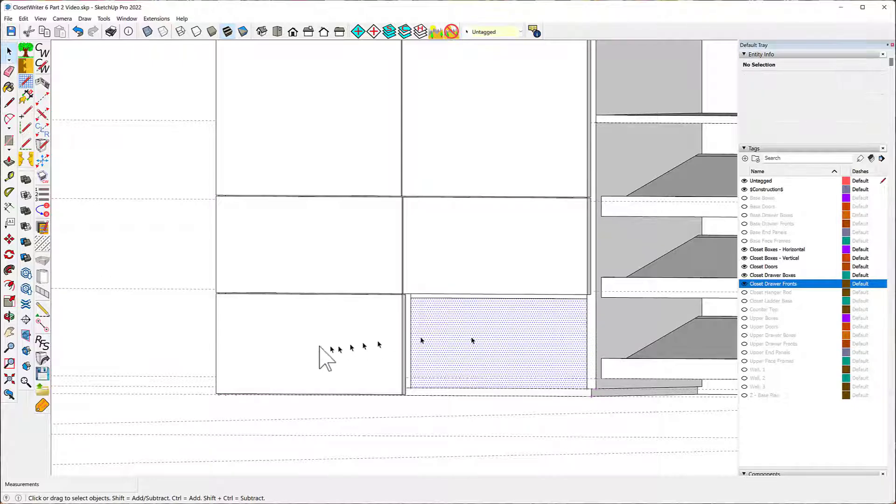
pyautogui.click(37, 270)
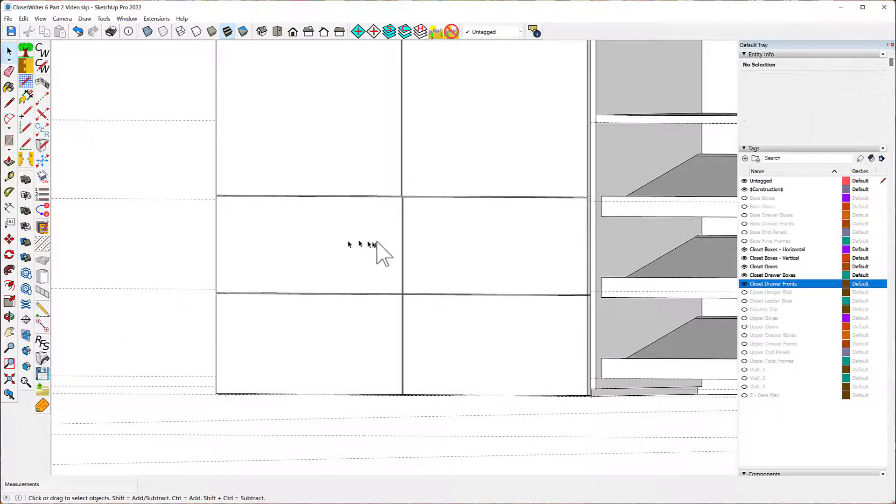
# Draw 34 1/4 by 16 inch rectangles across the two shelf openings above the roll-out trays in the narrower sections
pyautogui.moveTo(376, 251); pyautogui.dragTo(154, 288, button='middle')
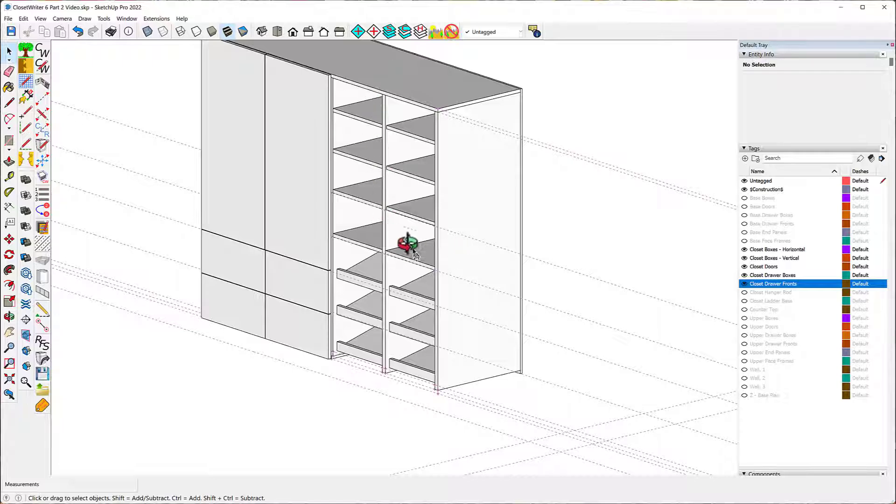
pyautogui.click(10, 141)
pyautogui.scroll(3, 355, 65)
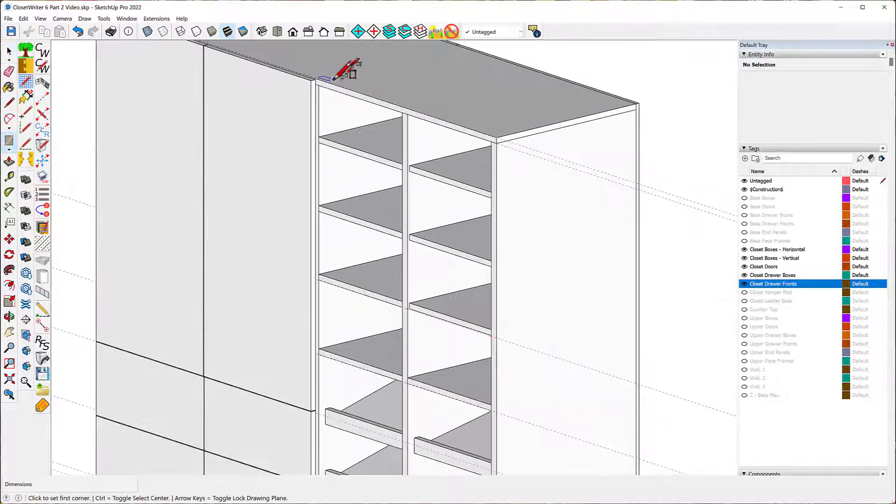
pyautogui.click(319, 85)
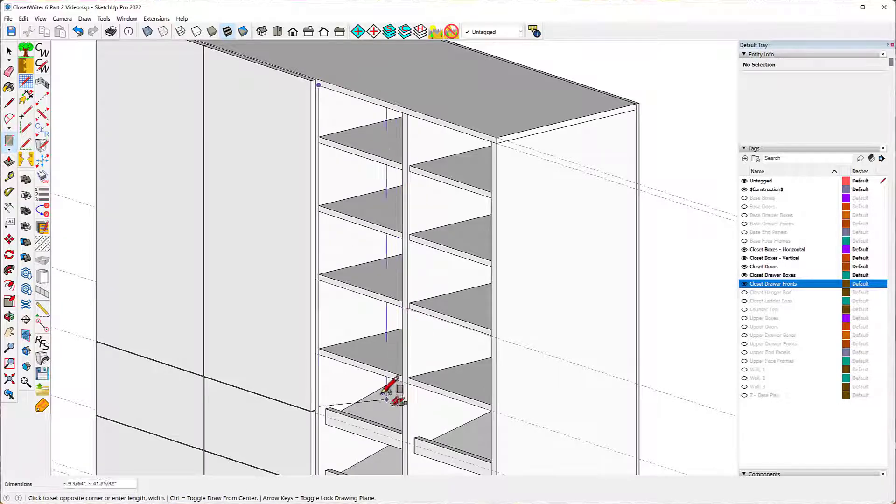
pyautogui.click(400, 373)
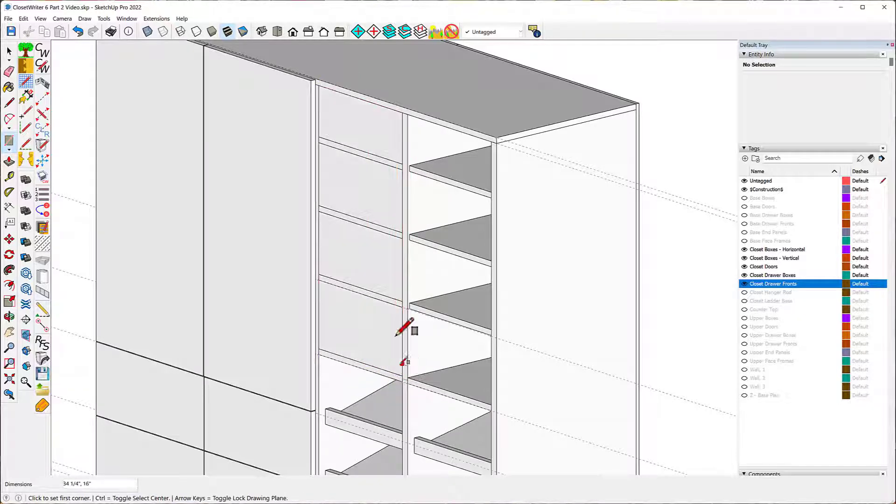
pyautogui.click(406, 115)
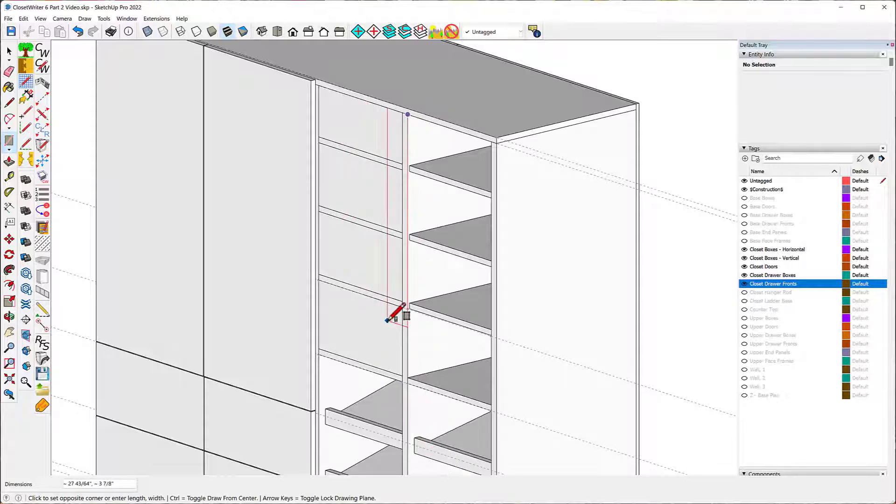
pyautogui.click(492, 404)
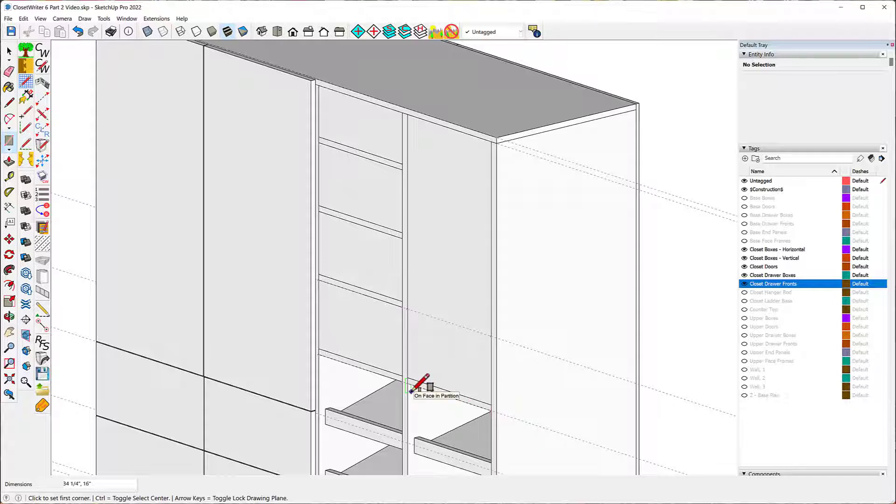
# Turn on X-ray display to examine the shelves and hidden parts behind the two rectangles, and turn it off again
pyautogui.moveTo(410, 368); pyautogui.dragTo(256, 327, button='middle')
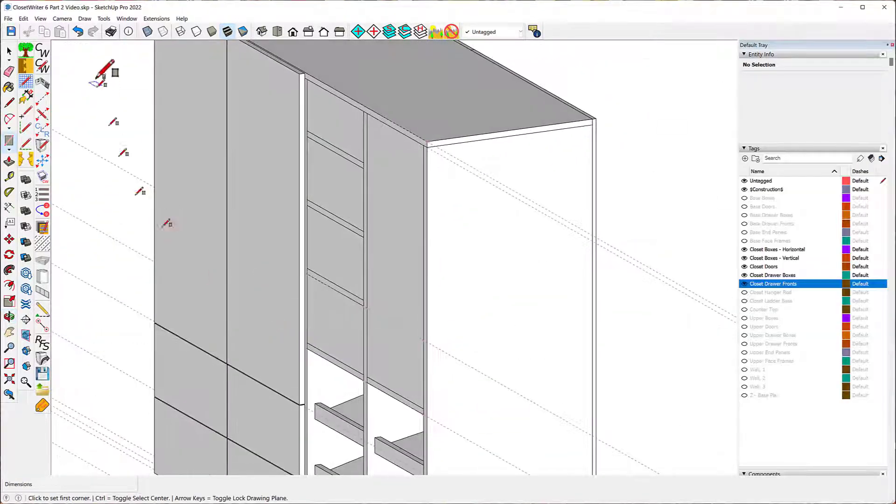
pyautogui.click(148, 31)
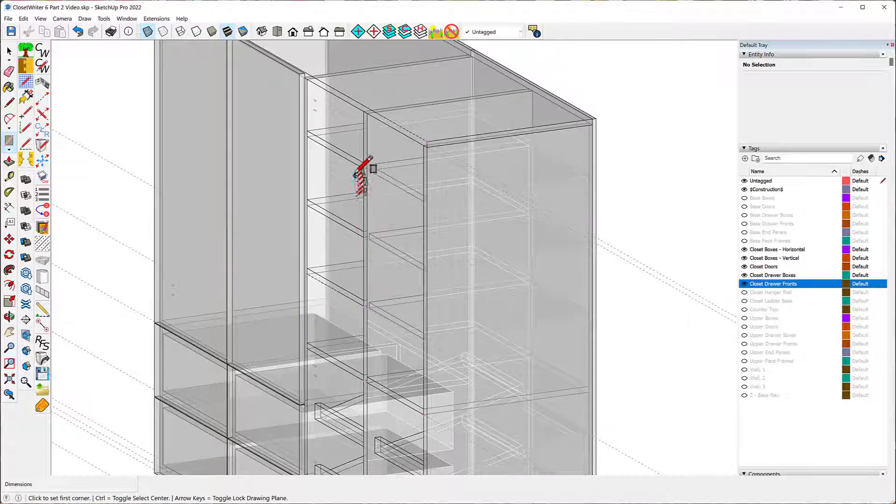
pyautogui.click(147, 31)
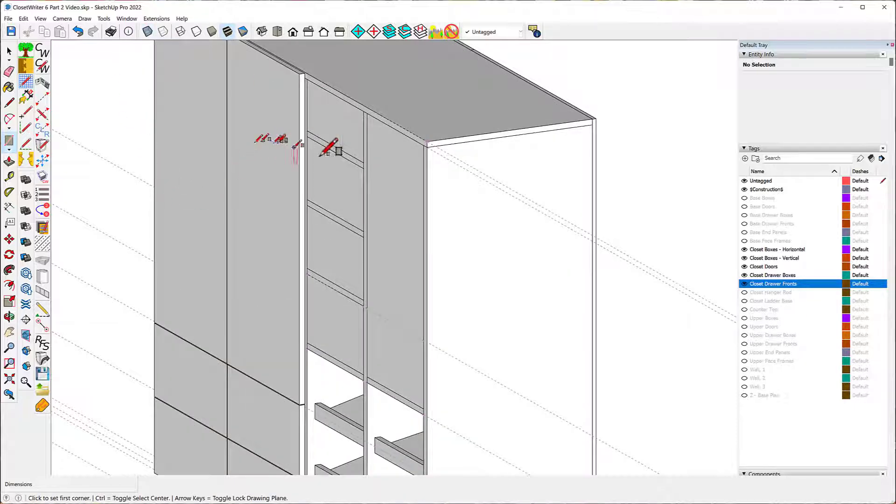
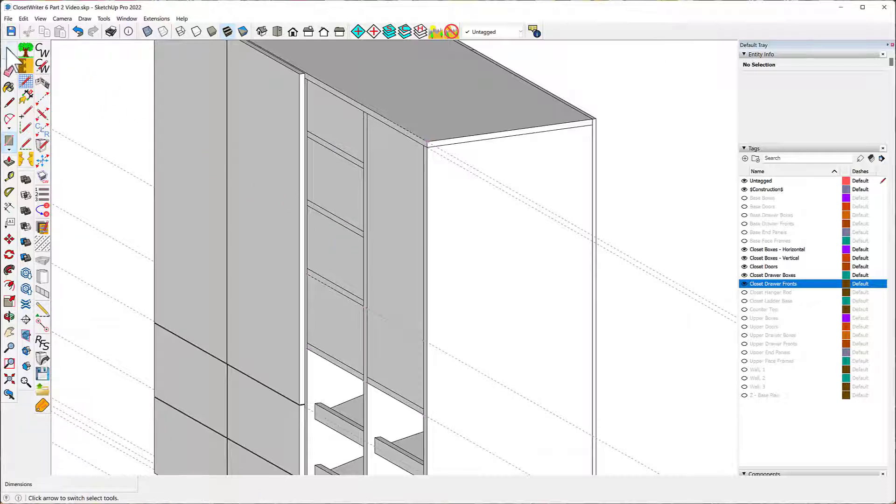
# Convert each of the two tall rectangles over the shelf openings into 1 door without overriding the default hinge side
pyautogui.click(8, 51)
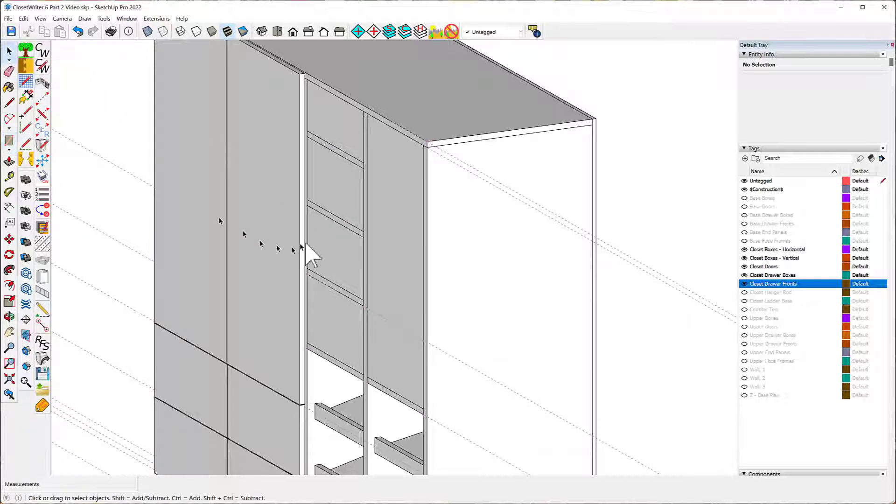
pyautogui.click(385, 246)
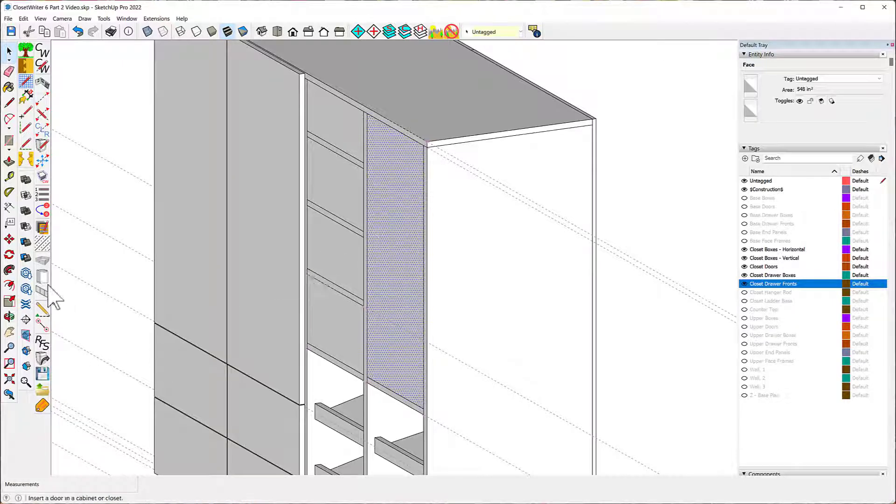
pyautogui.click(336, 260)
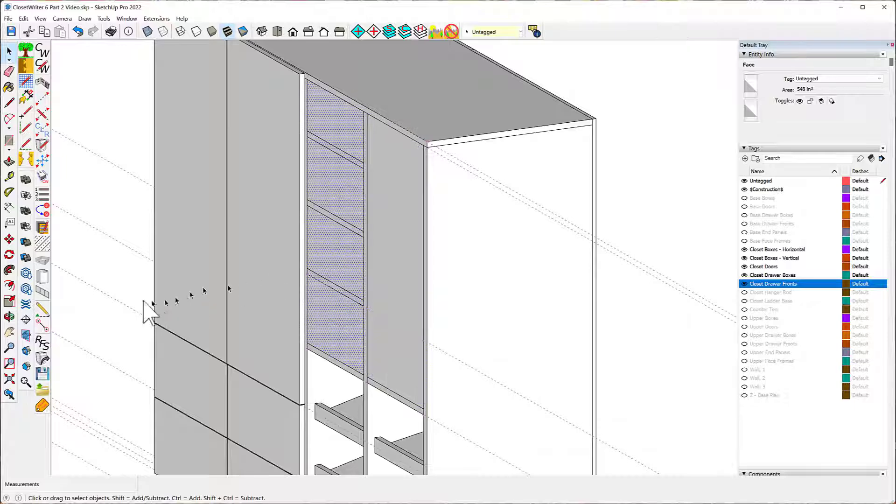
pyautogui.click(43, 276)
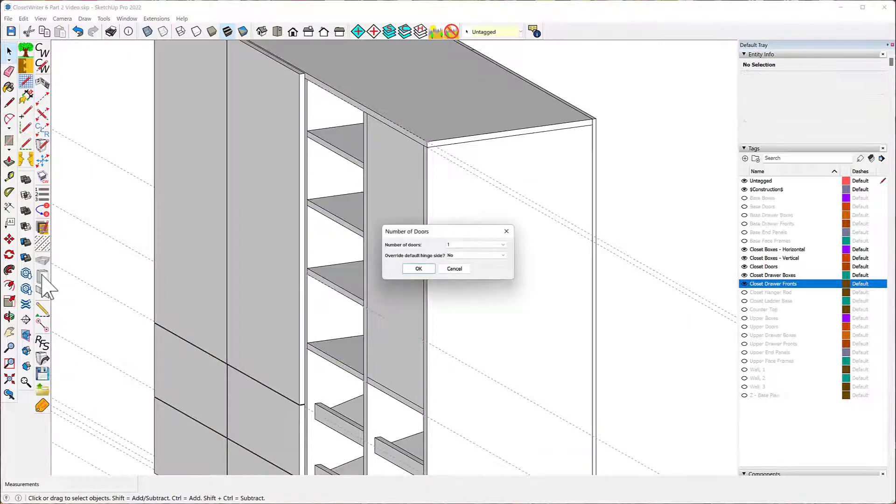
pyautogui.click(419, 269)
pyautogui.click(395, 232)
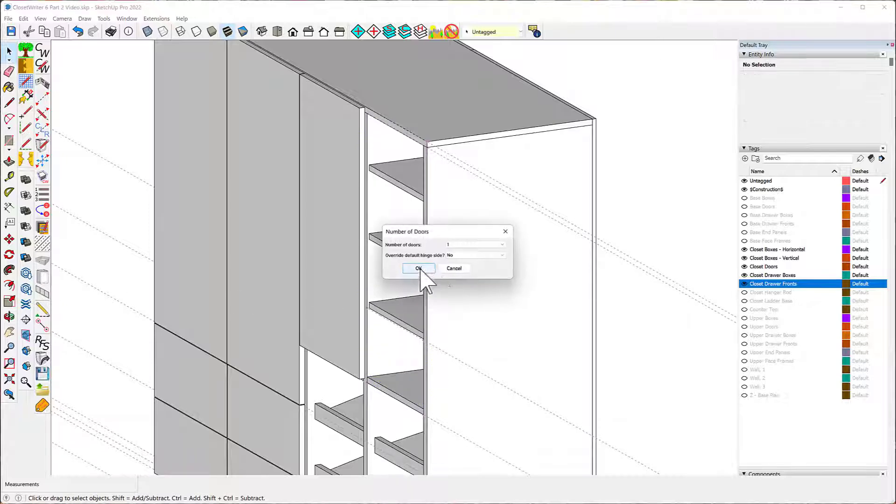
pyautogui.click(418, 268)
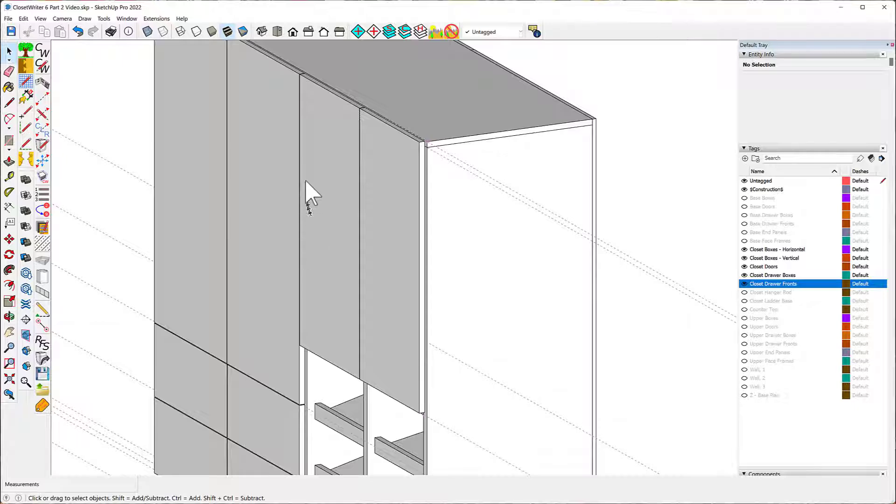
pyautogui.scroll(-2, 305, 191)
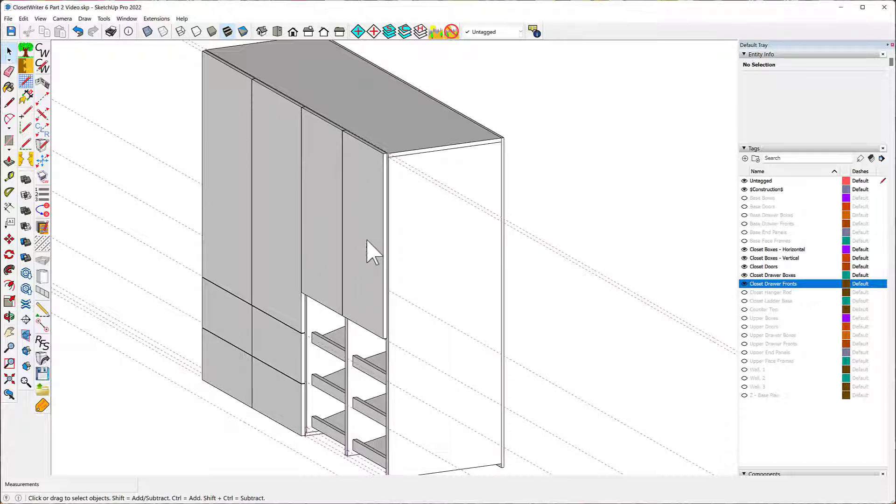
# Hide the Closet Doors, Closet Drawer Boxes and Closet Drawer Fronts tags to expose the closet's interior
pyautogui.click(744, 267)
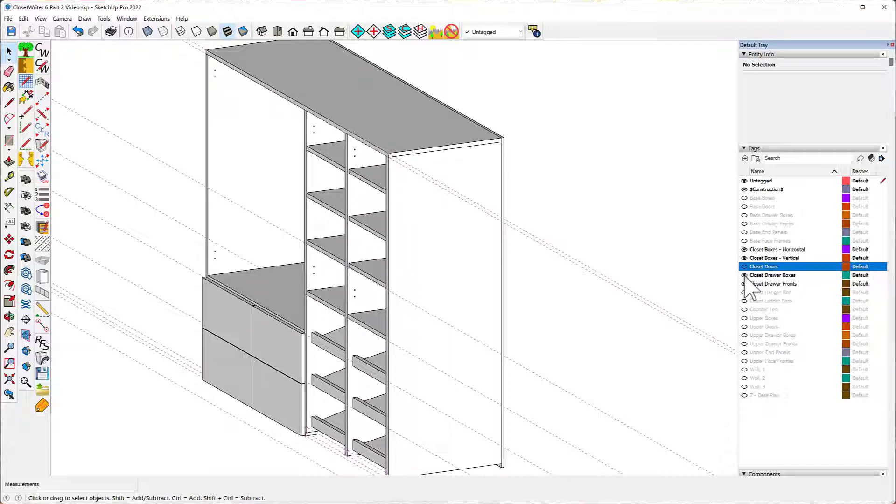
pyautogui.click(745, 275)
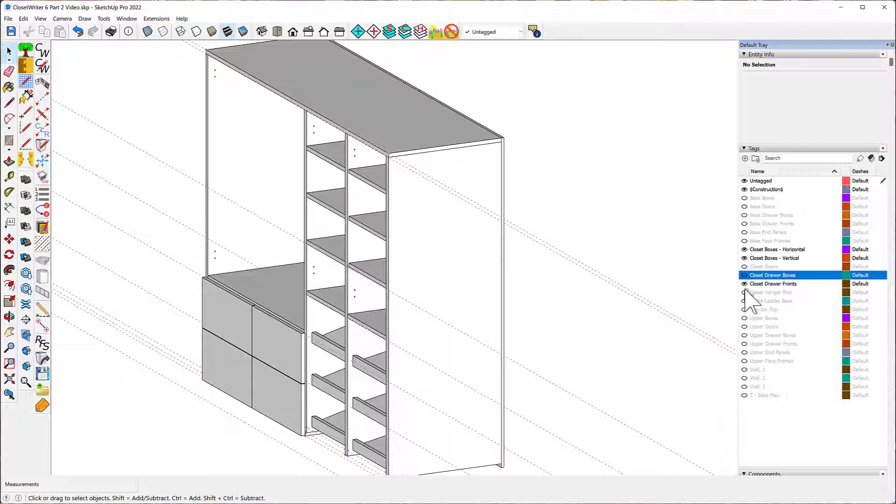
pyautogui.click(744, 284)
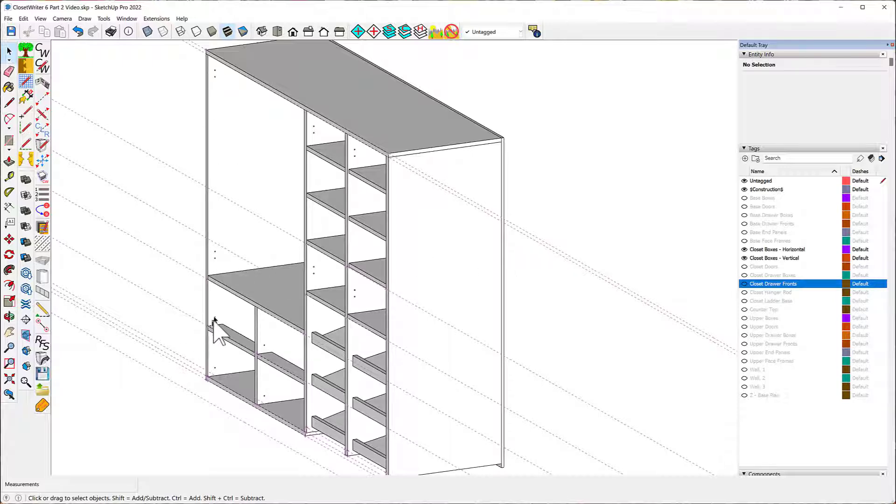
# Delete the three upper fixed shelves in the left narrow section, keeping the fixed shelf above the roll-out trays
pyautogui.press('o')
pyautogui.moveTo(97, 252); pyautogui.dragTo(129, 151)
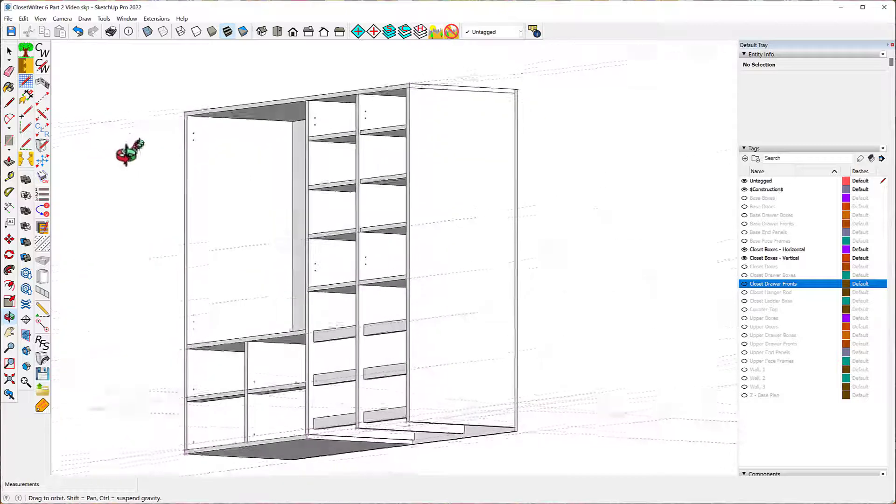
pyautogui.moveTo(129, 151); pyautogui.dragTo(312, 203, button='middle')
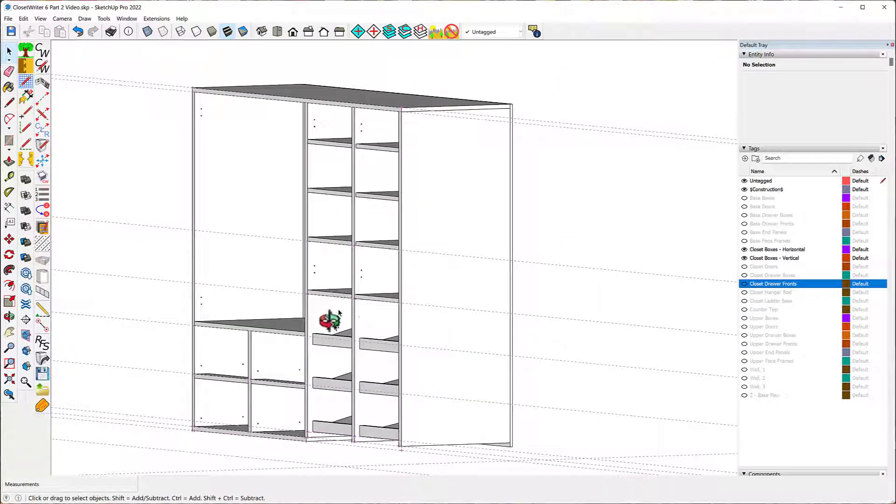
pyautogui.click(324, 238)
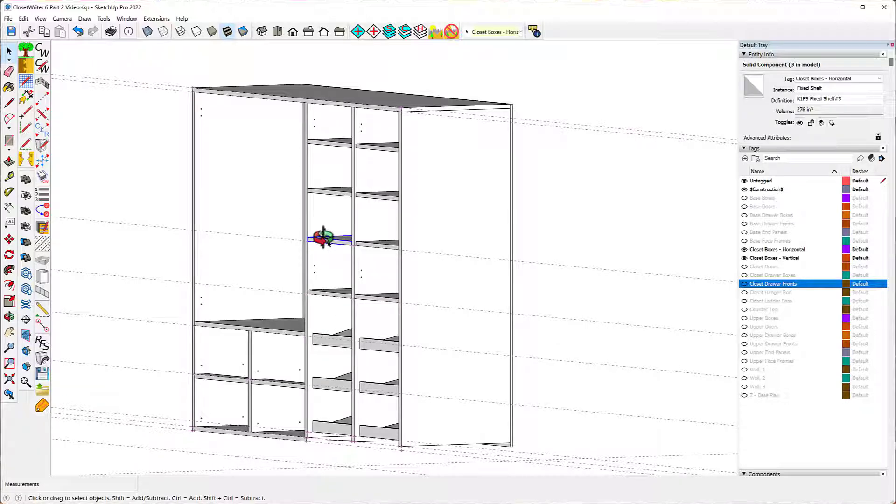
pyautogui.press('Delete')
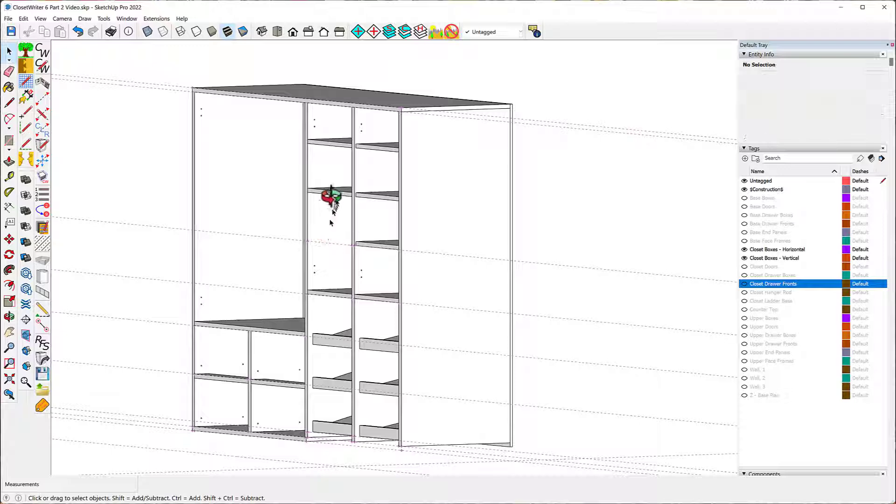
pyautogui.click(329, 191)
pyautogui.press('Delete')
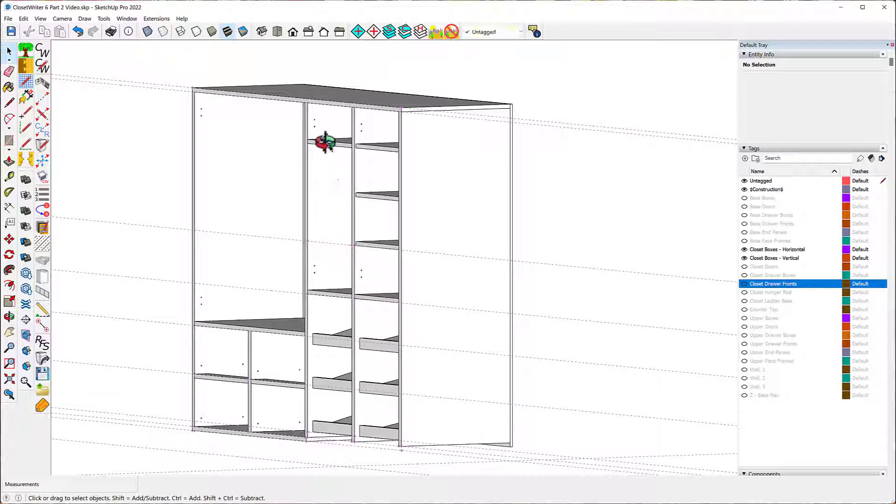
pyautogui.click(325, 141)
pyautogui.press('Delete')
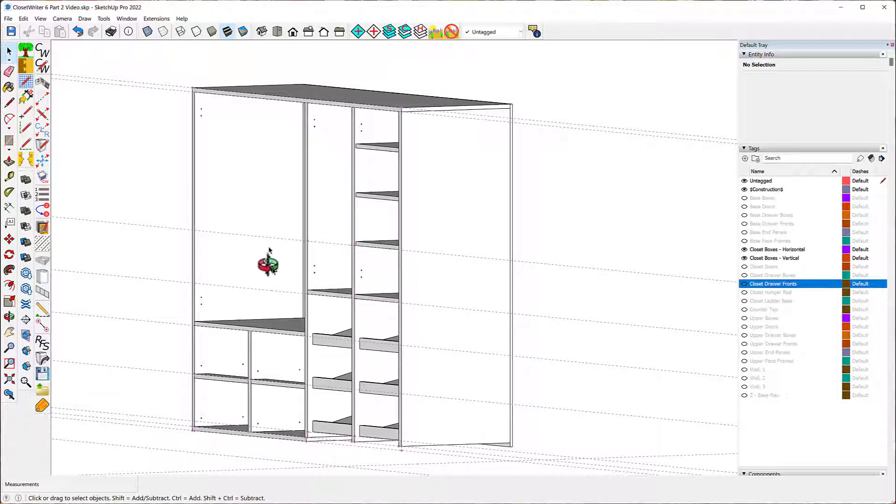
# Draw an Adjustable Shelf across the left narrow section at a height of 66", starting where the guide meets the partition
pyautogui.click(42, 309)
pyautogui.scroll(2, 304, 211)
pyautogui.scroll(4, 304, 211)
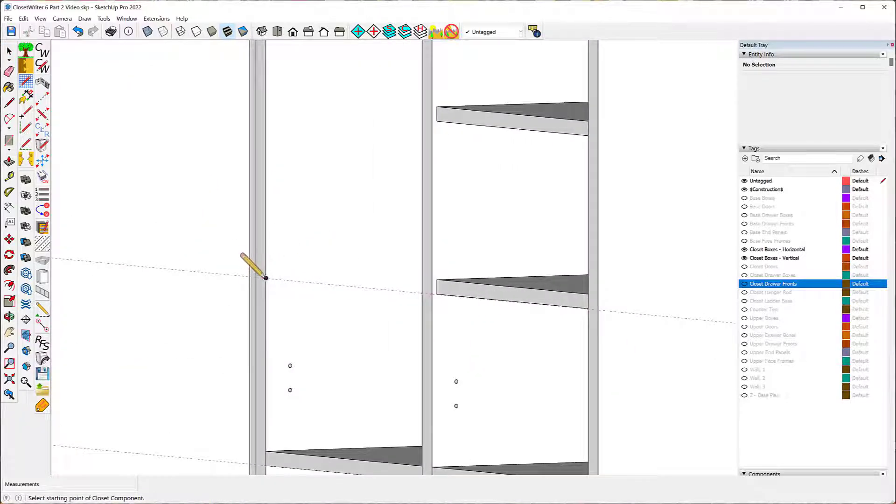
pyautogui.click(266, 278)
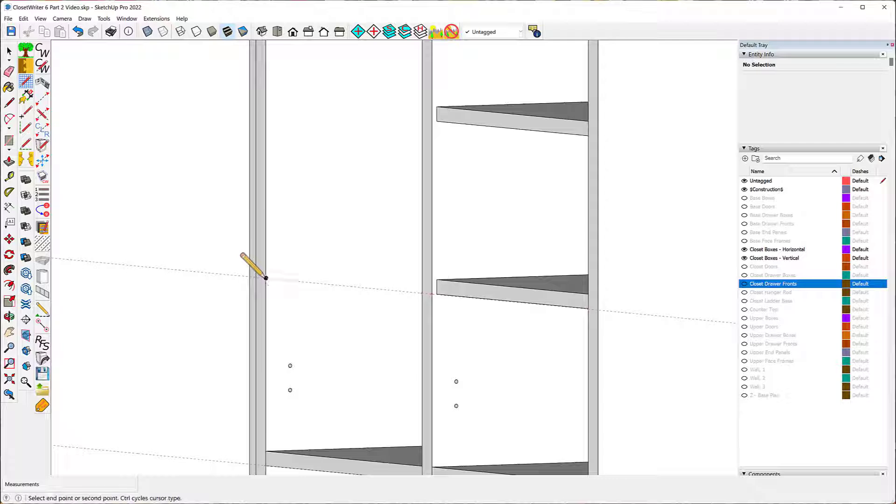
pyautogui.click(422, 292)
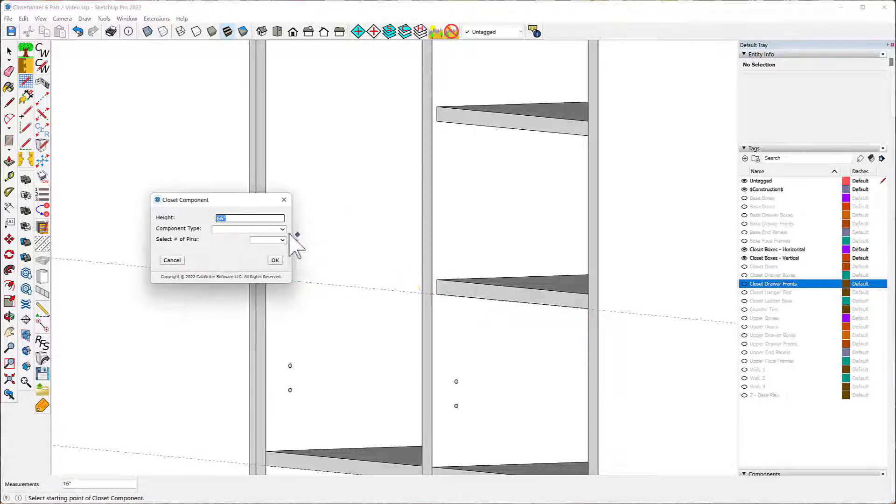
pyautogui.click(283, 229)
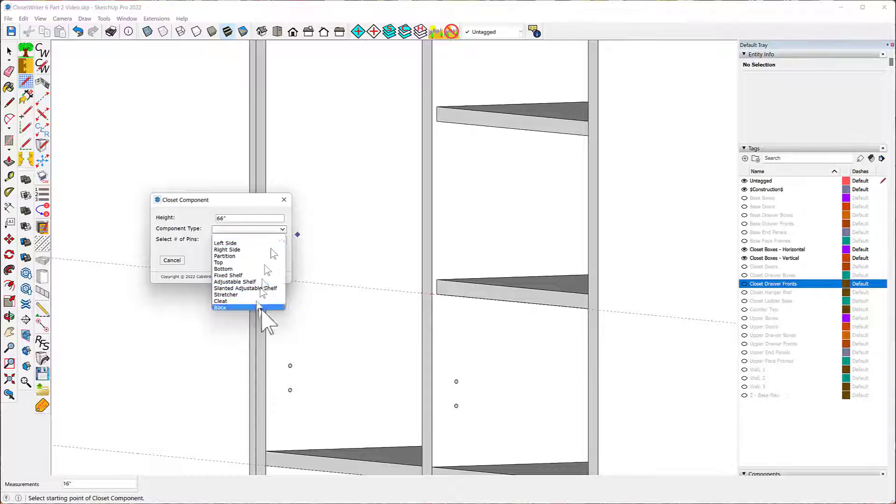
pyautogui.click(241, 282)
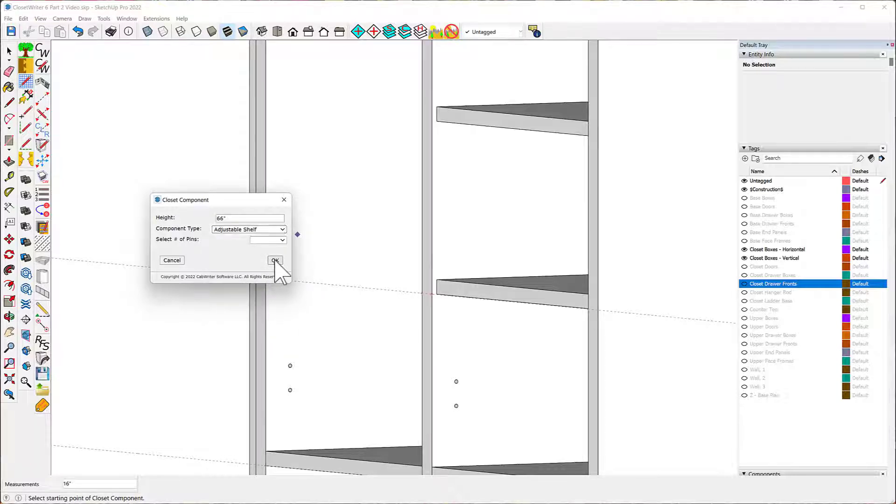
pyautogui.click(274, 260)
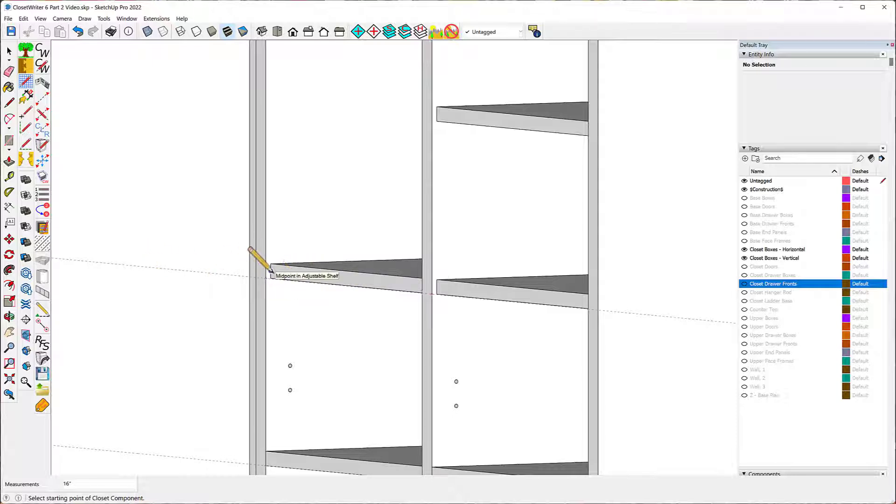
# Measure the vertical spacing between two neighbouring fixed shelves in the right narrow section
pyautogui.click(10, 177)
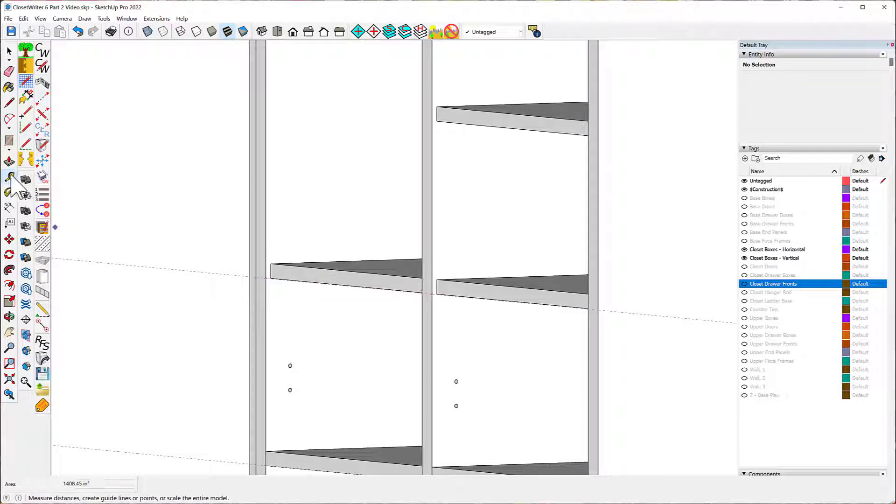
pyautogui.click(476, 283)
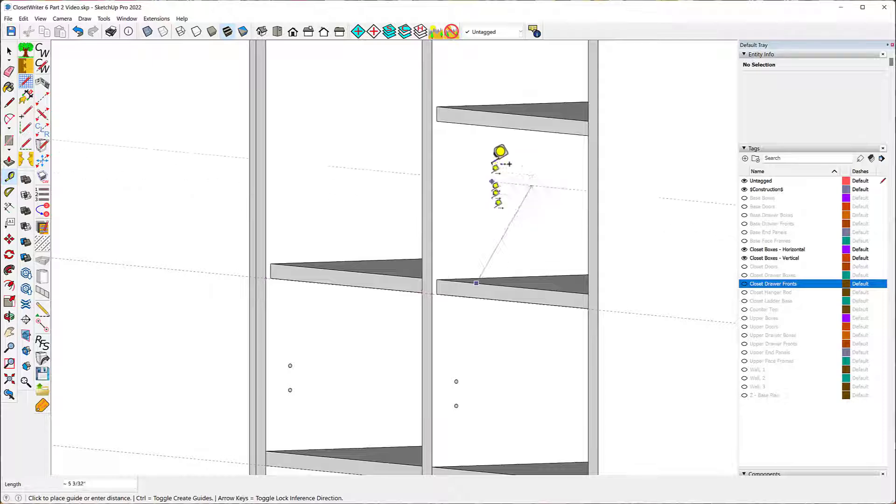
pyautogui.click(477, 110)
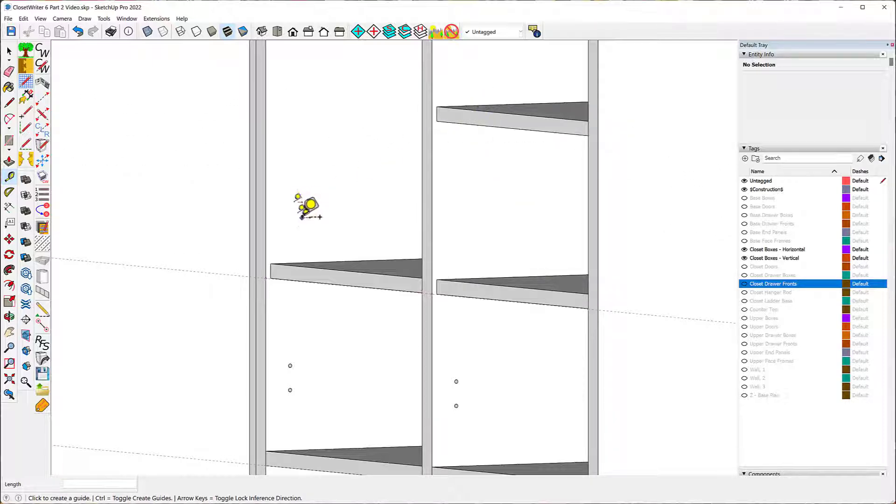
# Copy the adjustable shelf straight up by 8 15/16 inches and repeat it as a 2x array in the left narrow section
pyautogui.click(9, 239)
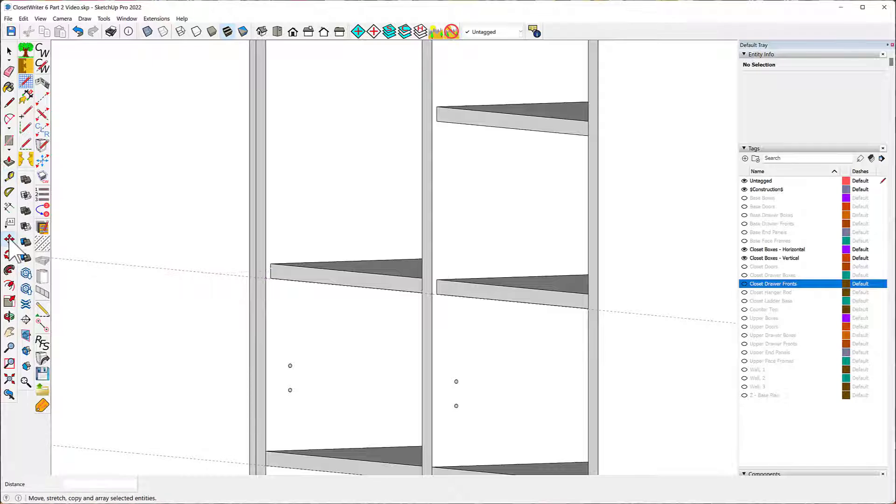
pyautogui.click(355, 272)
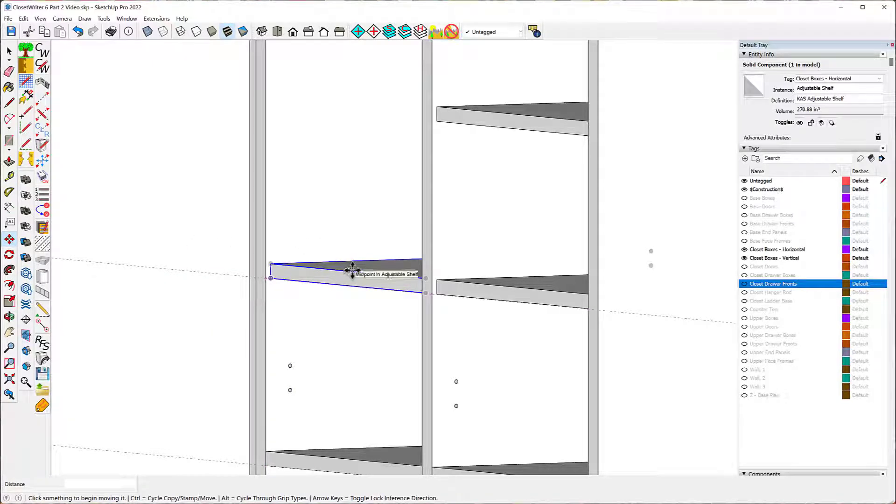
pyautogui.click(354, 270)
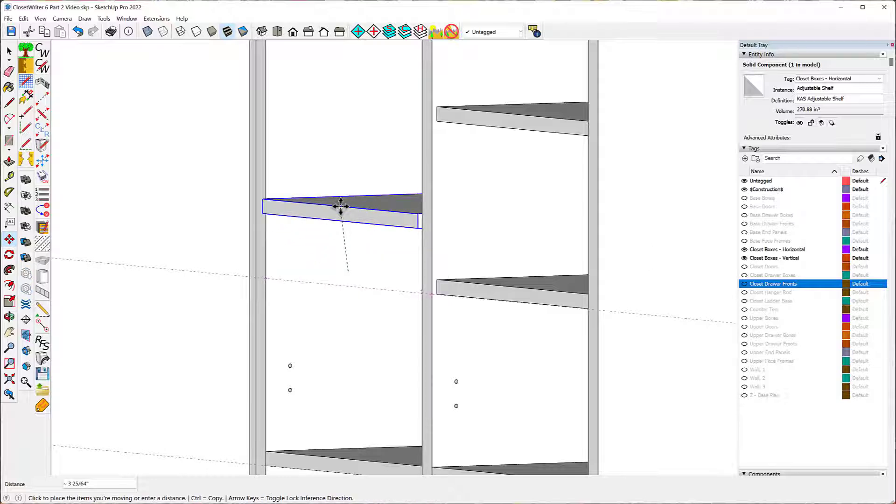
pyautogui.press('ctrl')
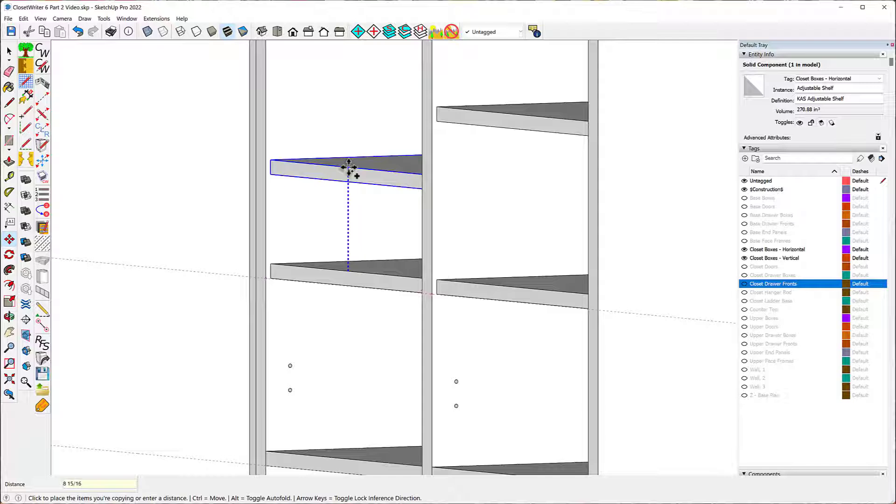
pyautogui.press('Return')
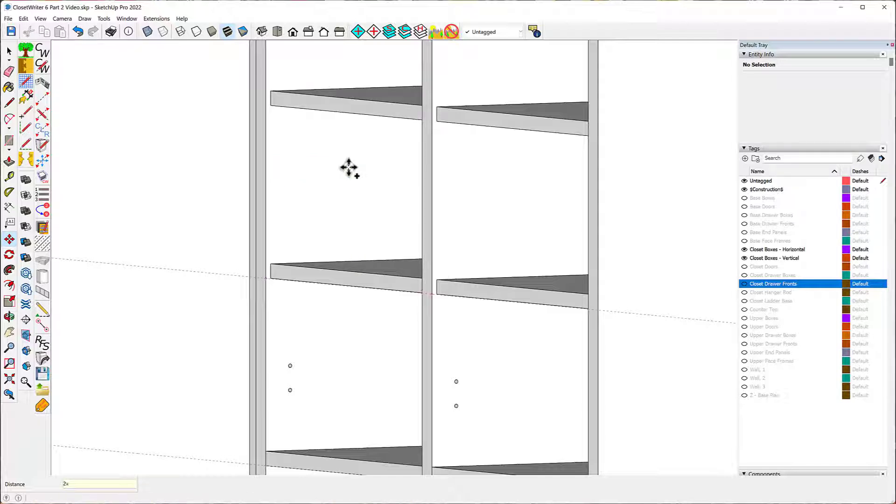
pyautogui.press('Return')
pyautogui.scroll(-6, 318, 196)
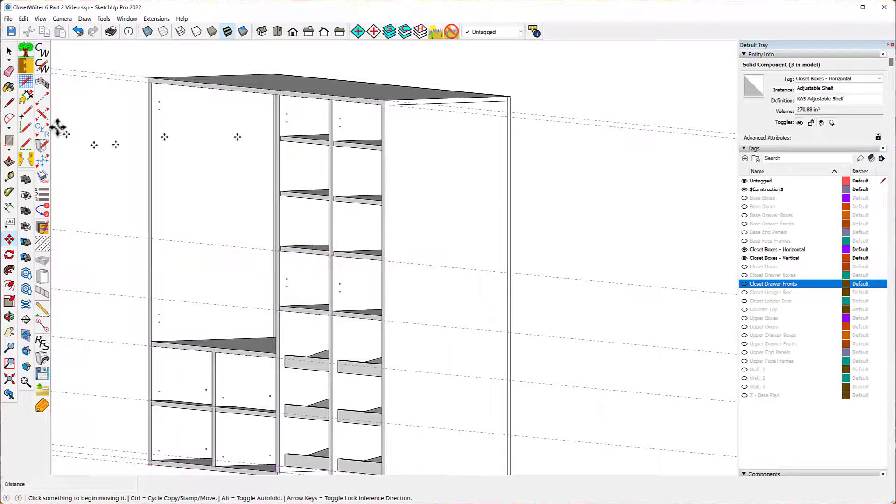
# Try to rename the lowest adjustable shelf's definition to K1AS Adjustable Shelf
pyautogui.click(10, 51)
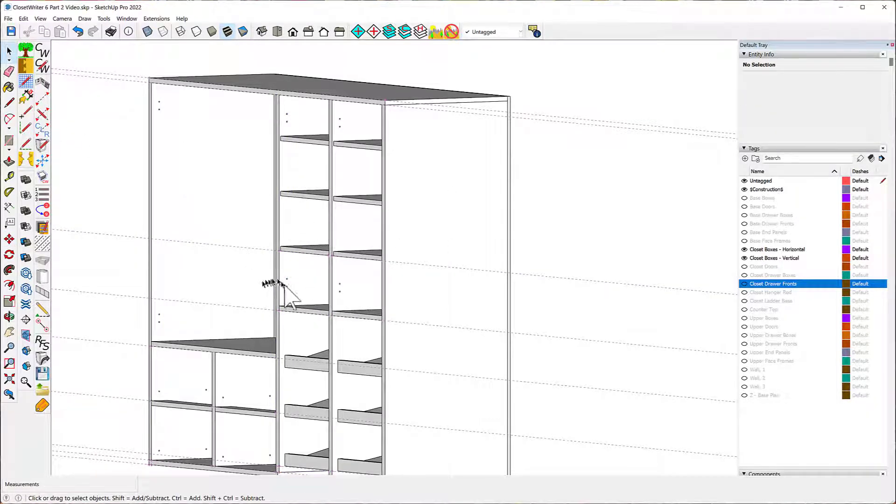
pyautogui.click(304, 252)
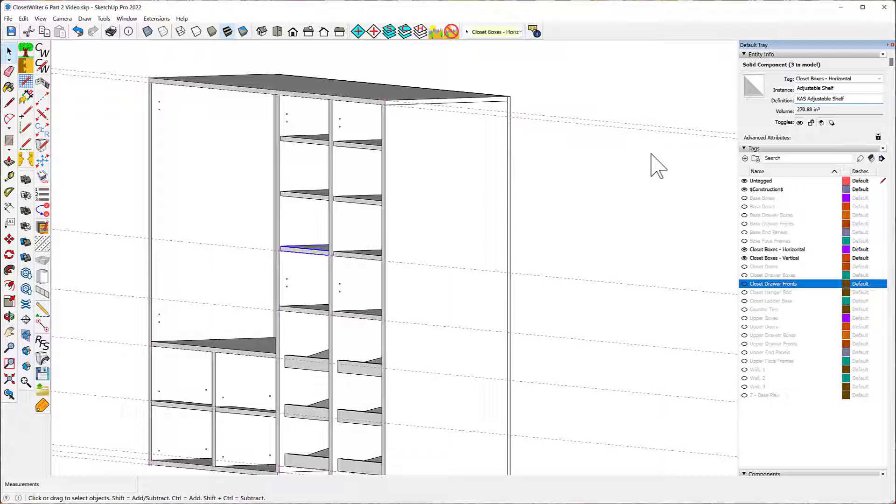
pyautogui.click(667, 193)
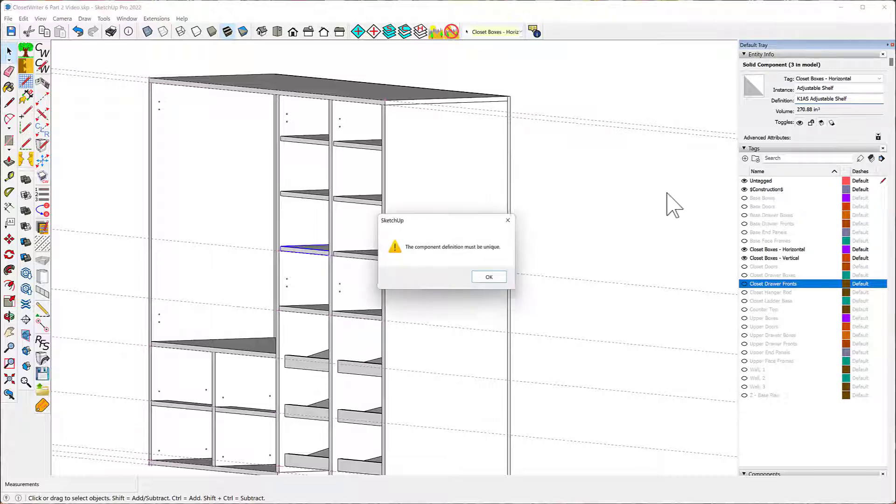
pyautogui.click(499, 280)
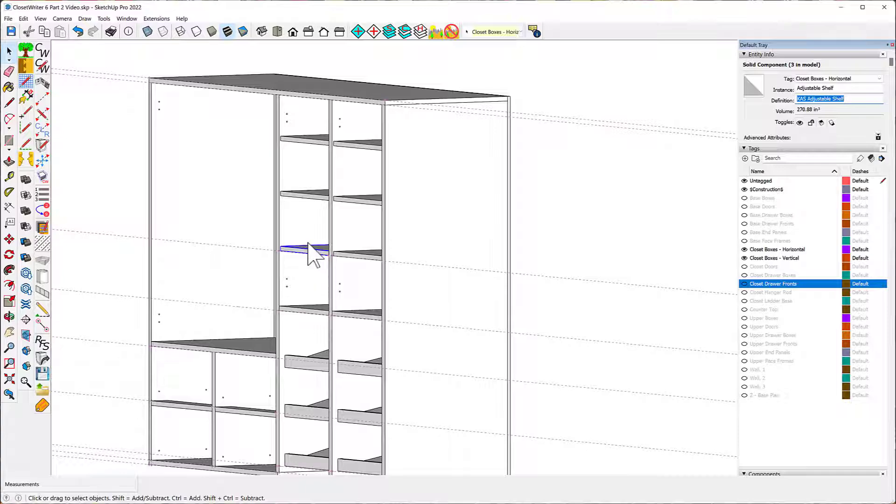
# Place a guide 6 inches above the fixed shelf on the partition side of the left narrow section
pyautogui.moveTo(306, 238); pyautogui.dragTo(385, 299, button='middle')
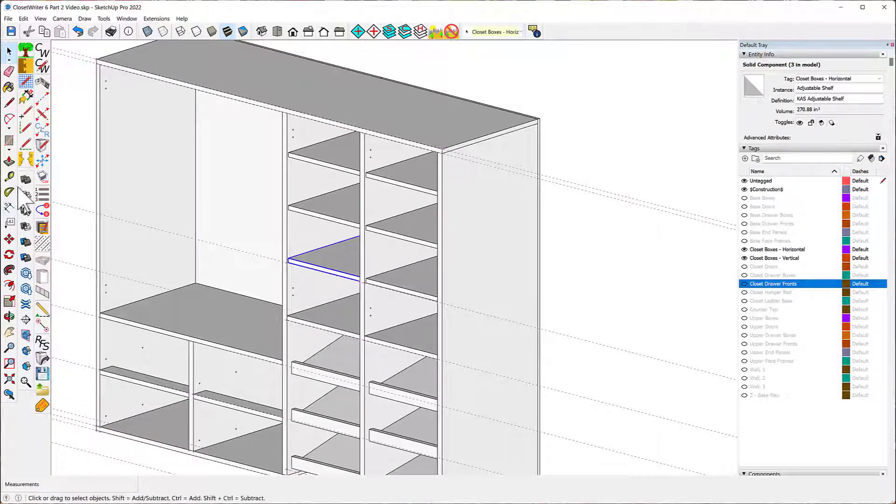
pyautogui.click(9, 176)
pyautogui.scroll(8, 270, 322)
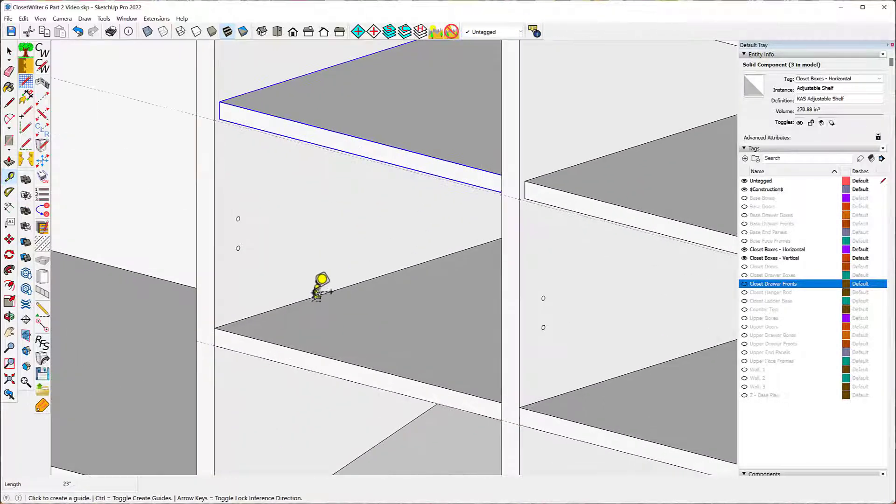
pyautogui.click(314, 297)
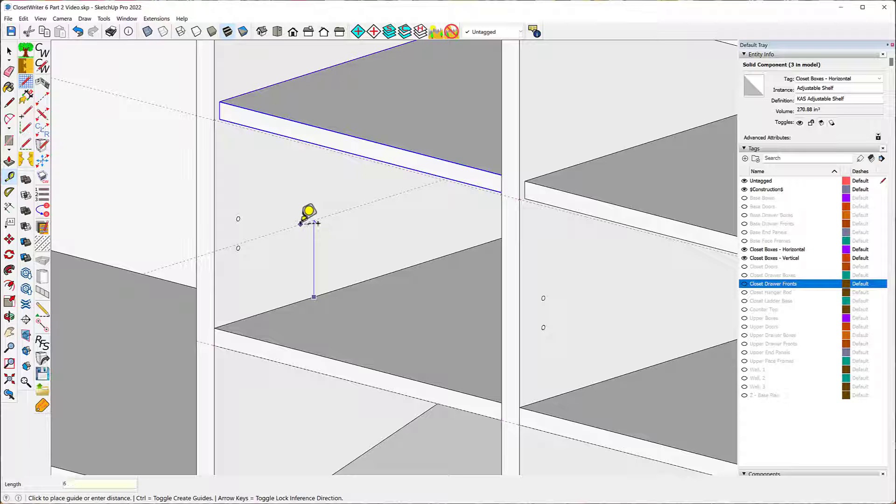
pyautogui.press('Return')
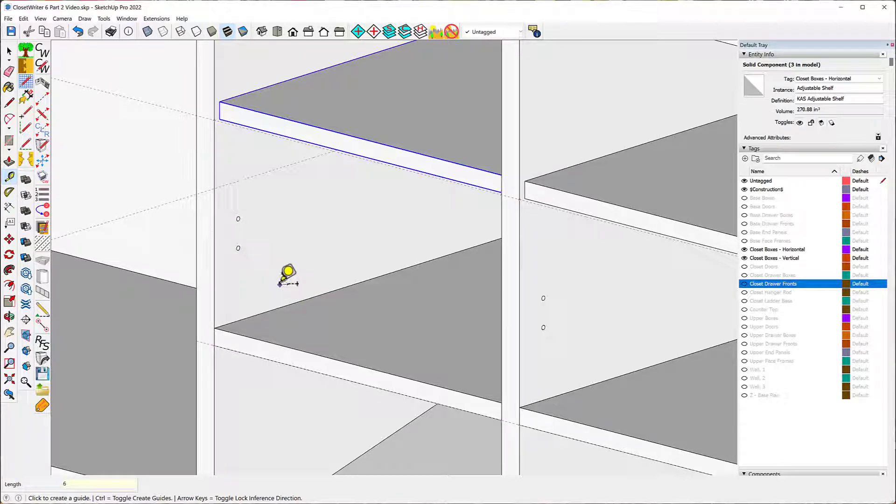
# Place guides on the left narrow section's left partition, 6 inches below the closet top and 47 mm in from its front edge
pyautogui.scroll(-1, 246, 303)
pyautogui.scroll(-4, 246, 303)
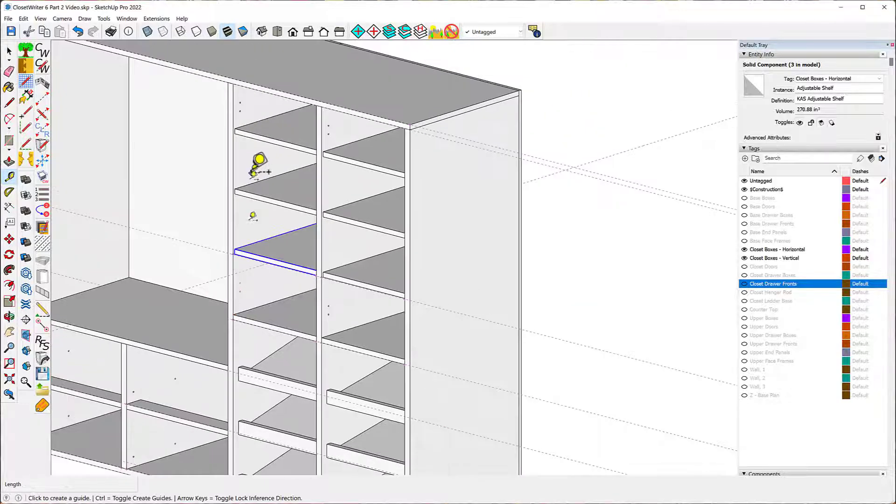
pyautogui.moveTo(253, 172); pyautogui.dragTo(231, 45, button='middle')
pyautogui.scroll(2, 255, 80)
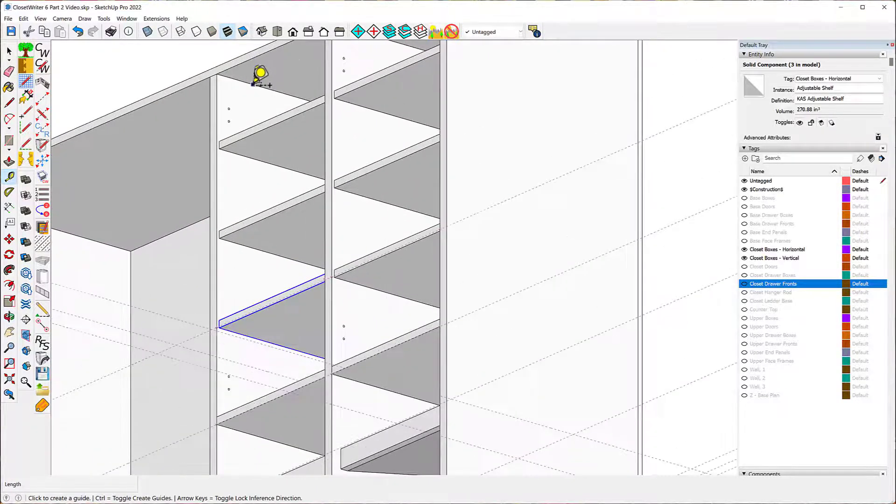
pyautogui.click(241, 82)
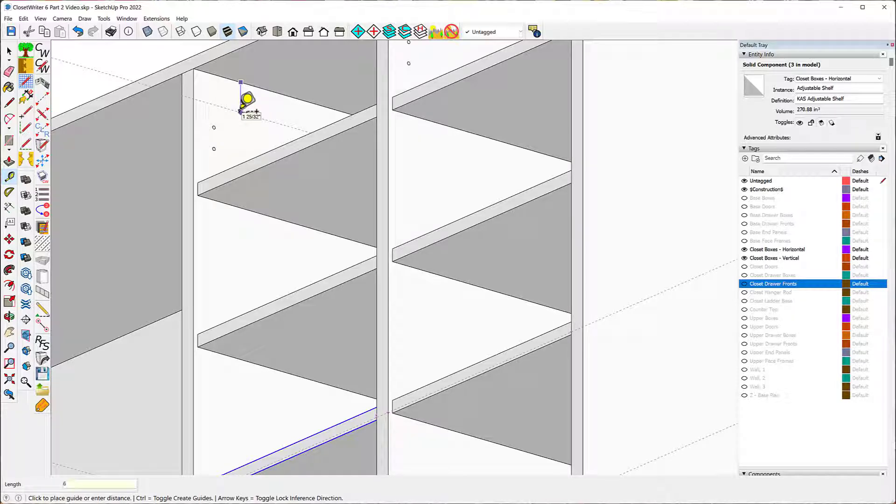
pyautogui.press('Return')
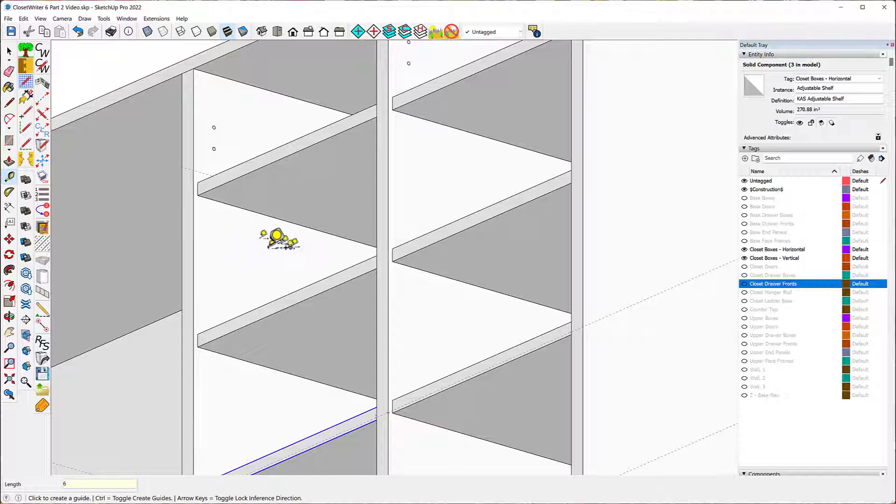
pyautogui.click(193, 245)
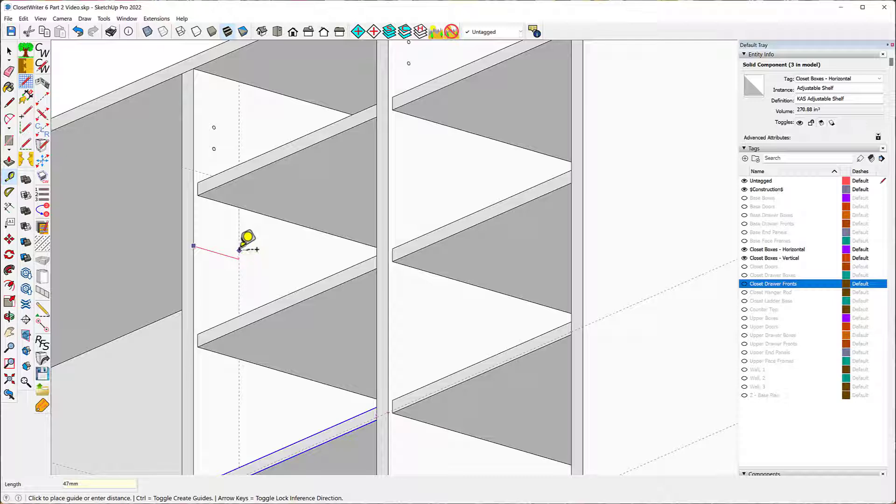
pyautogui.press('Return')
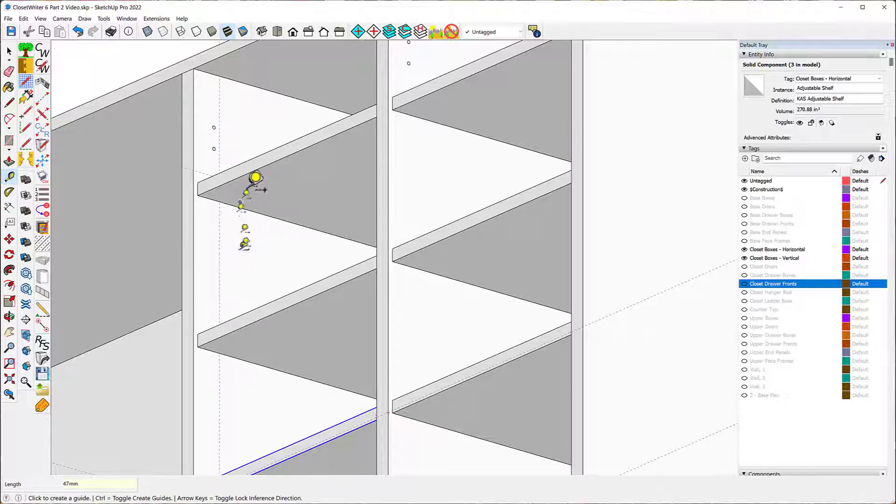
# Select the left narrow section's left partition and define a hole line between the upper and lower guide intersections
pyautogui.moveTo(270, 124); pyautogui.dragTo(270, 250, button='middle')
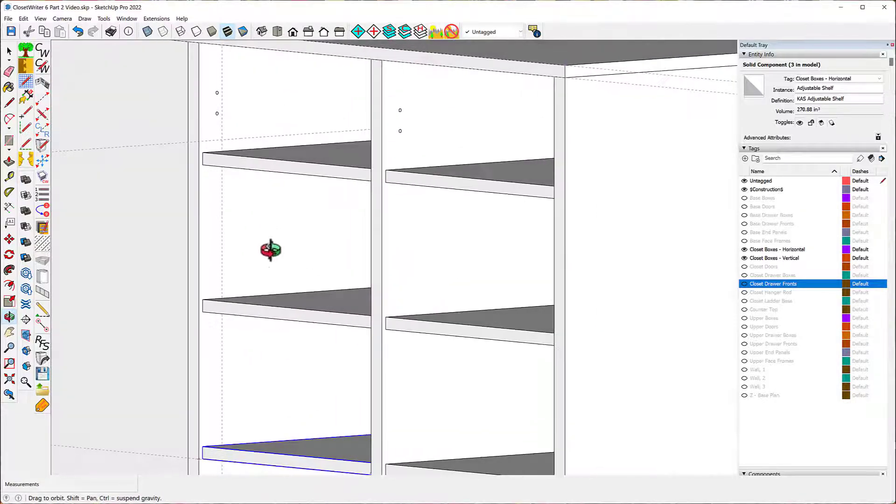
pyautogui.scroll(-4, 312, 131)
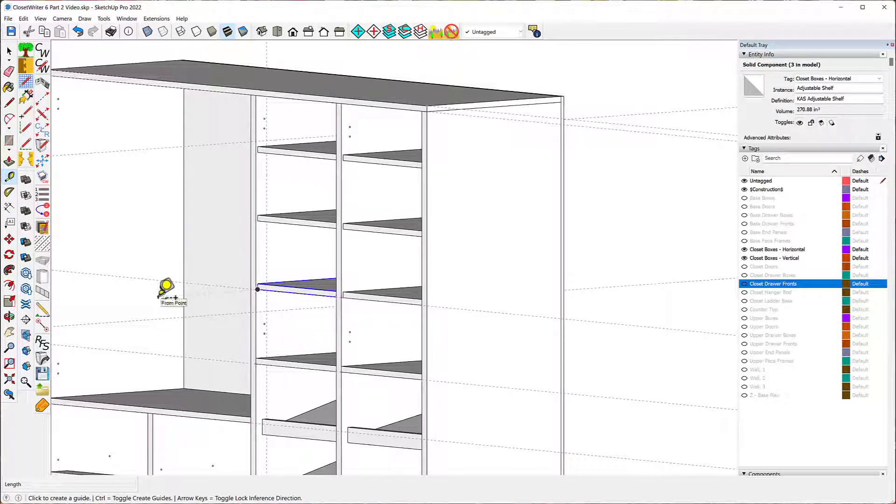
pyautogui.click(8, 51)
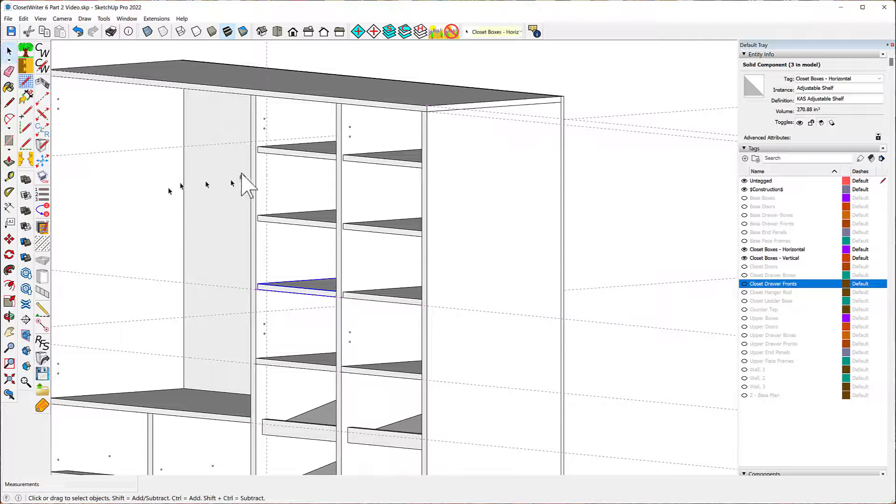
pyautogui.click(291, 188)
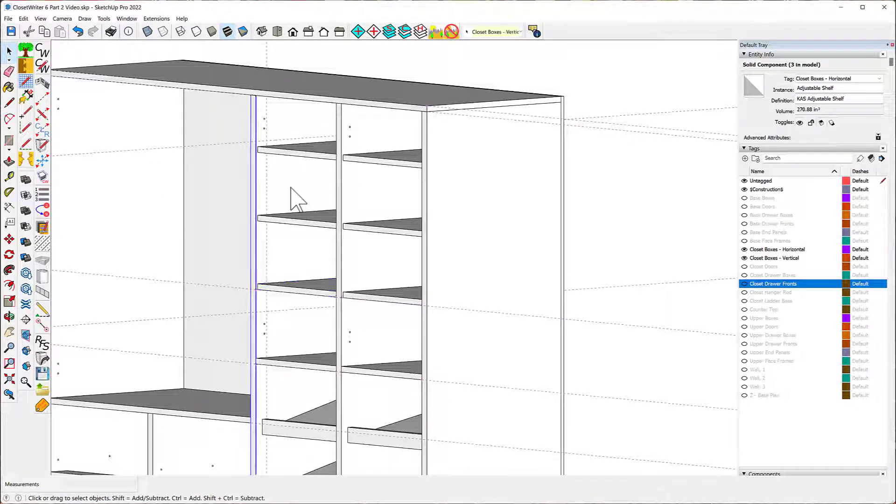
pyautogui.click(43, 325)
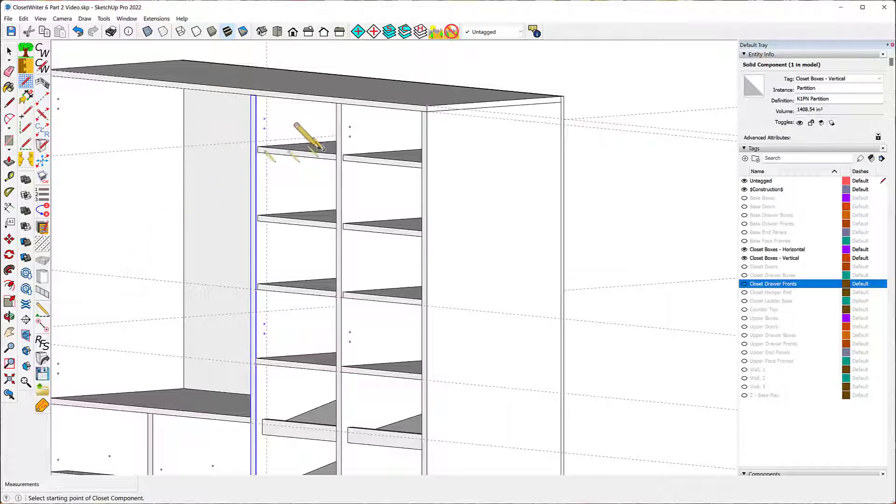
pyautogui.scroll(3, 304, 136)
pyautogui.scroll(3, 283, 142)
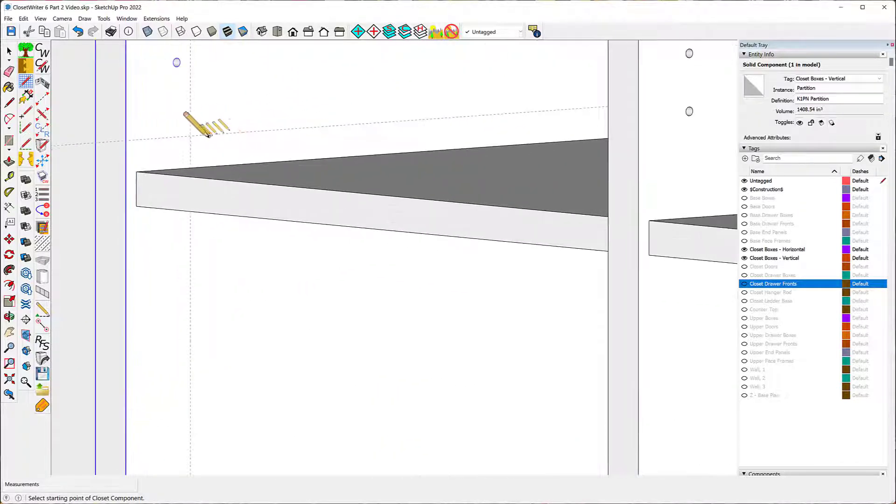
pyautogui.click(188, 136)
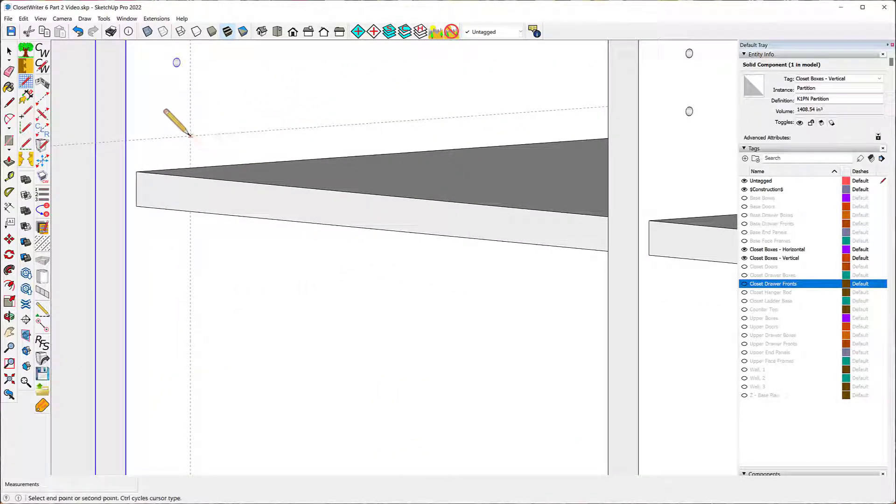
pyautogui.scroll(-4, 180, 169)
pyautogui.scroll(-3, 182, 170)
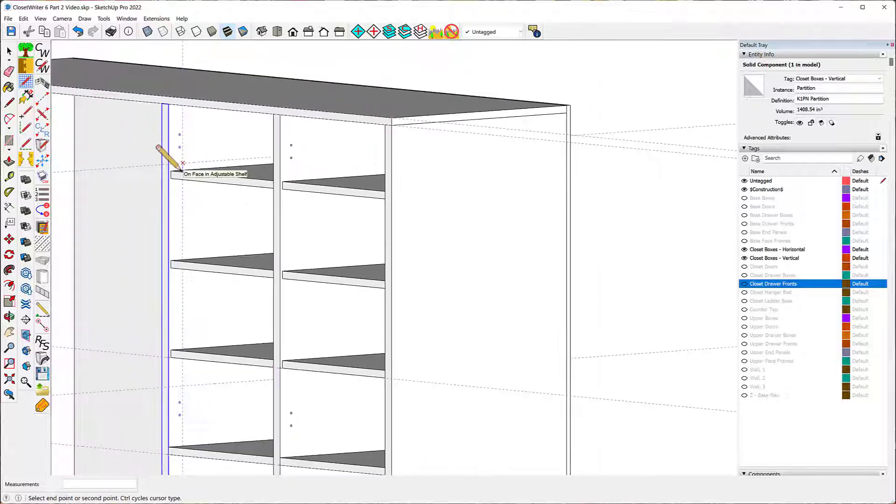
pyautogui.scroll(3, 182, 401)
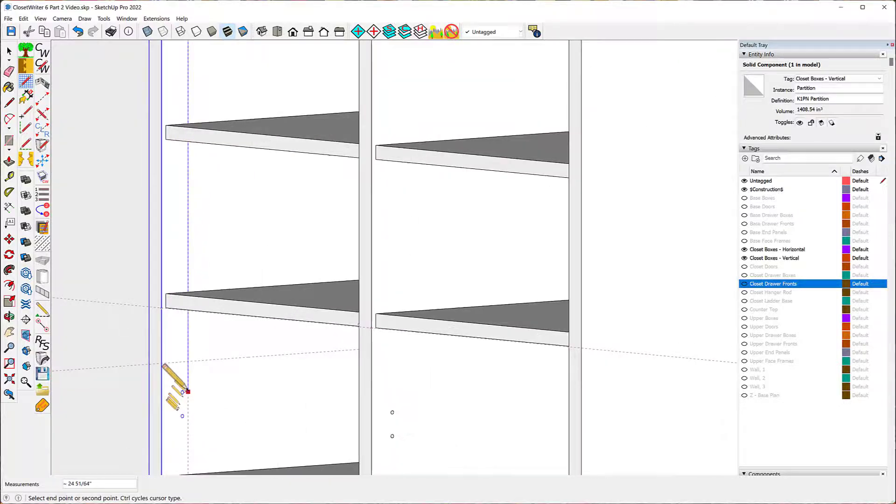
pyautogui.click(187, 360)
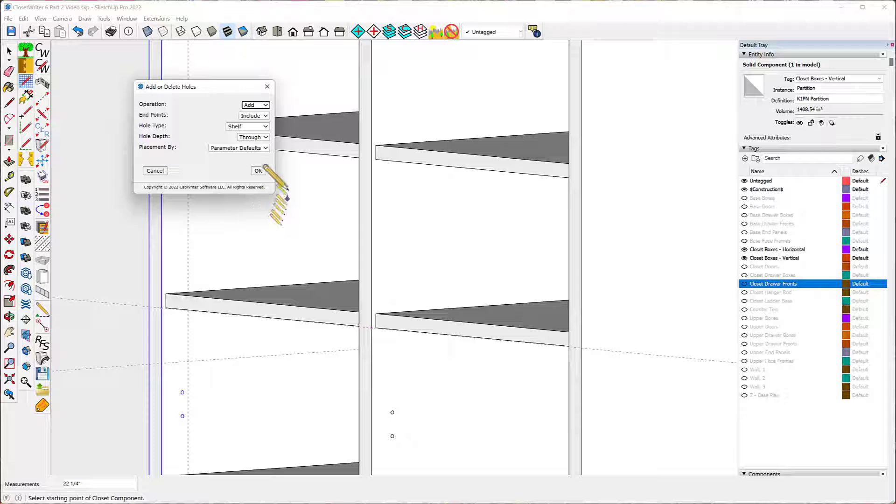
# Add shelf holes along the picked line, including its end points, with placement by parameter defaults
pyautogui.click(267, 106)
pyautogui.click(268, 105)
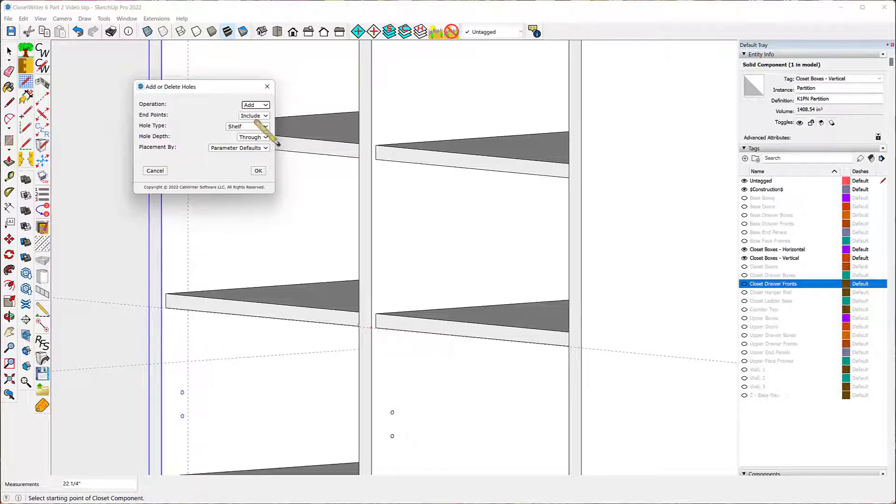
pyautogui.click(266, 115)
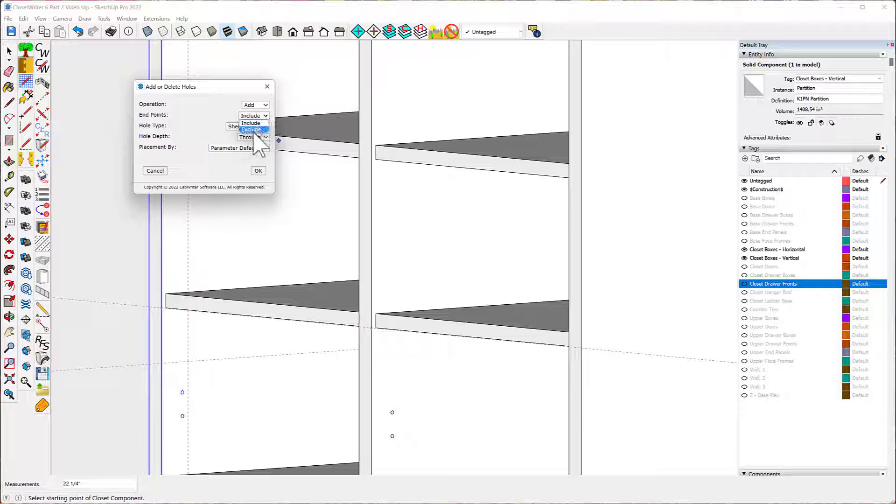
pyautogui.click(255, 131)
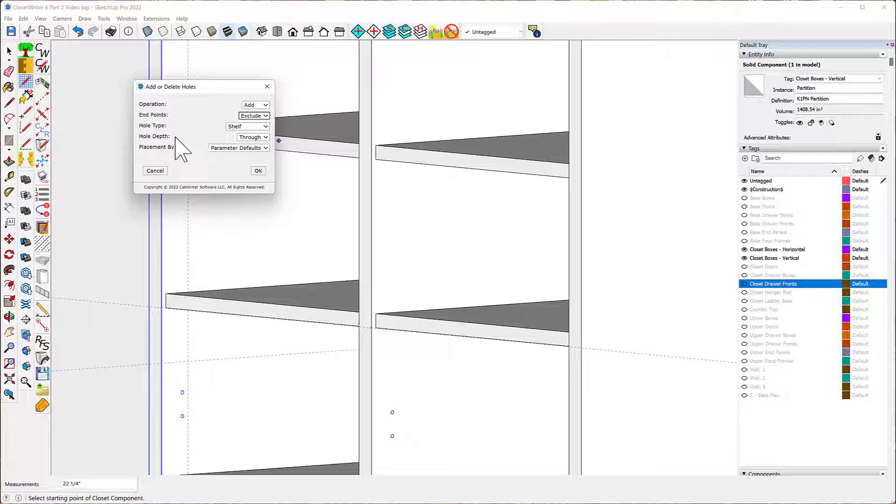
pyautogui.click(265, 127)
pyautogui.click(266, 132)
pyautogui.click(258, 137)
pyautogui.click(252, 150)
pyautogui.click(258, 171)
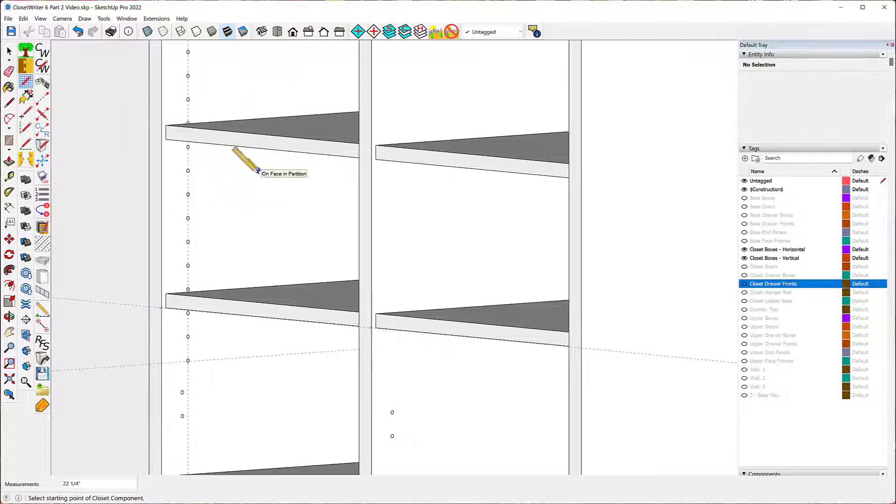
# Place a guide parallel to the top adjustable shelf's front edge, through the upper guide intersection on the left partition
pyautogui.scroll(-6, 200, 204)
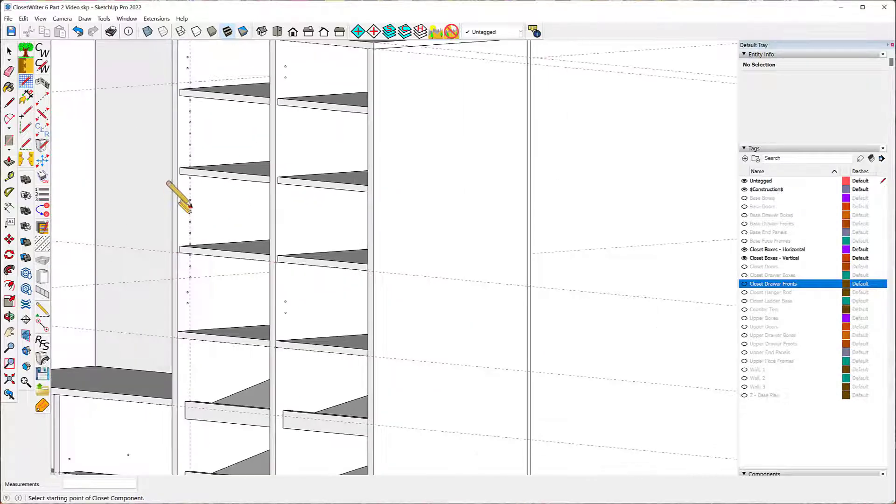
pyautogui.moveTo(185, 176)
pyautogui.mouseDown(button='middle')
pyautogui.moveTo(258, 146)
pyautogui.moveTo(256, 153)
pyautogui.mouseUp(button='middle')
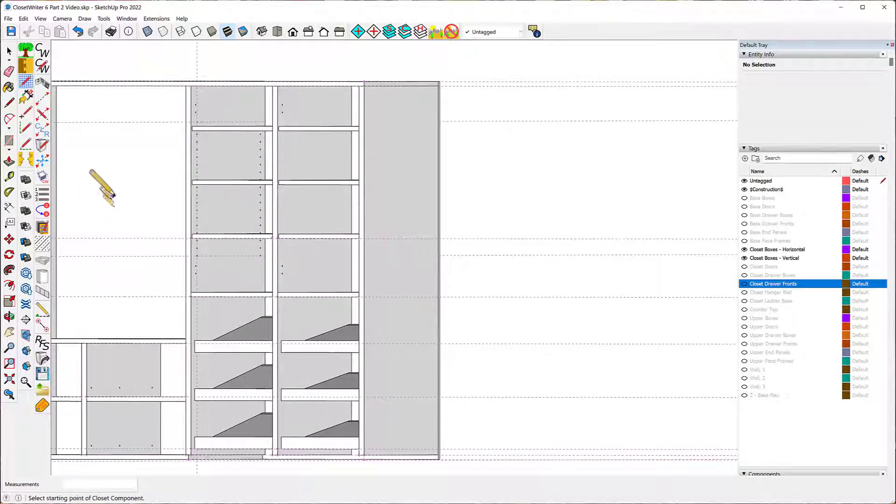
pyautogui.moveTo(95, 185)
pyautogui.mouseDown(button='middle')
pyautogui.moveTo(418, 194)
pyautogui.moveTo(419, 258)
pyautogui.moveTo(436, 234)
pyautogui.moveTo(150, 234)
pyautogui.moveTo(115, 191)
pyautogui.mouseUp(button='middle')
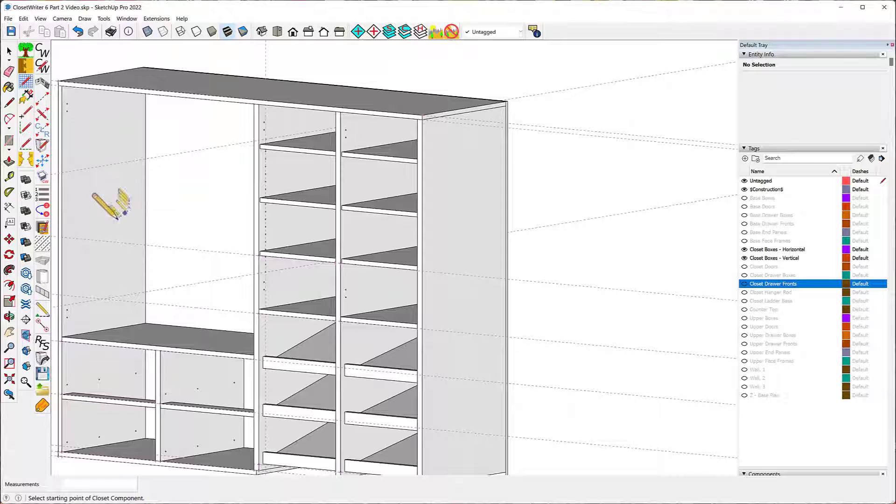
pyautogui.click(9, 178)
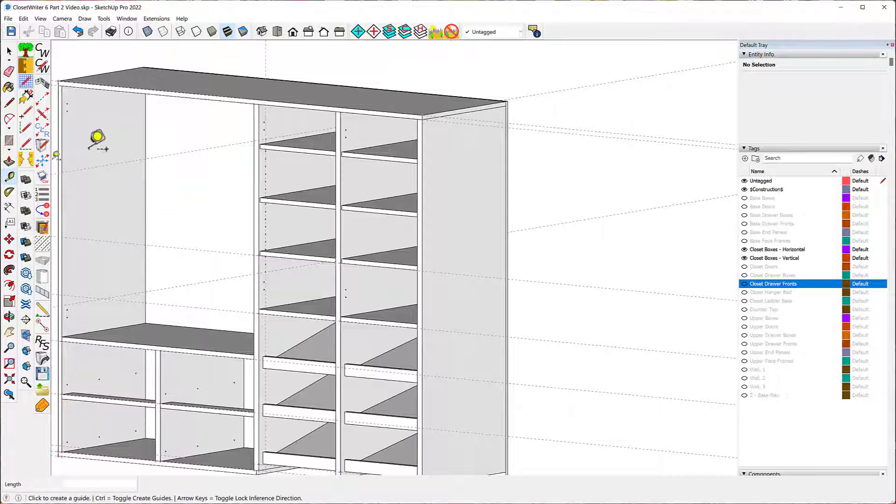
pyautogui.scroll(5, 325, 144)
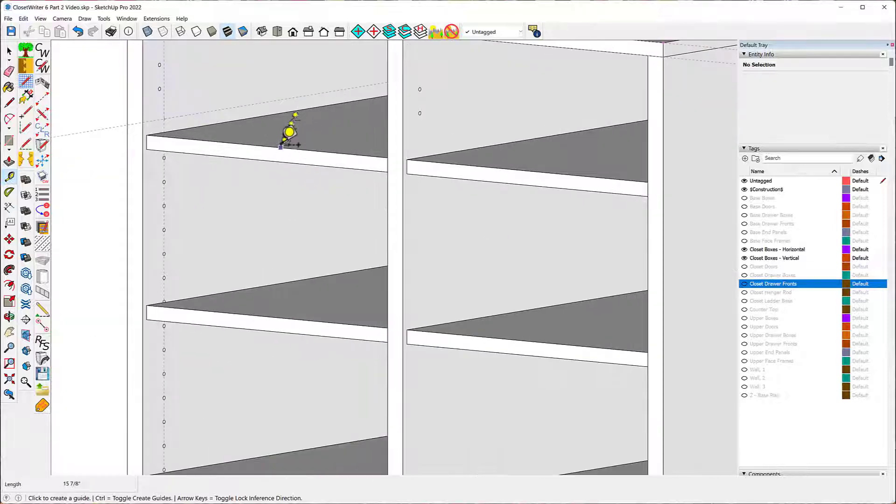
pyautogui.click(280, 147)
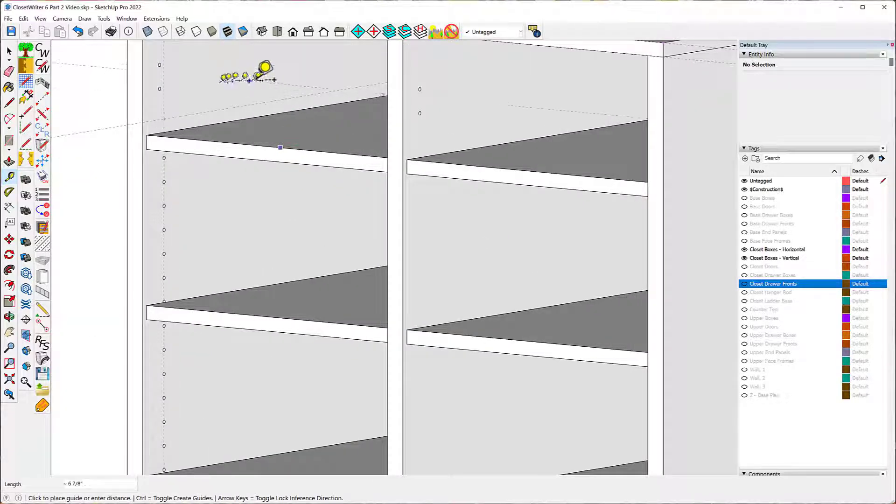
pyautogui.scroll(2, 177, 117)
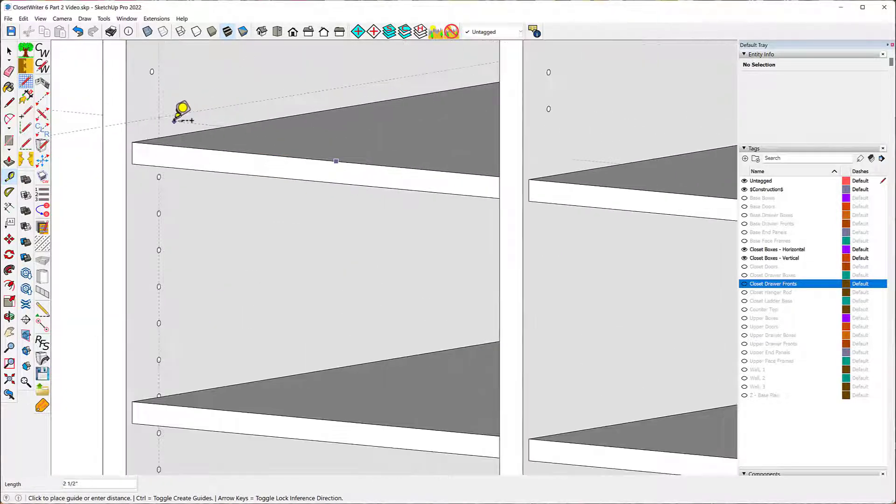
pyautogui.scroll(2, 176, 118)
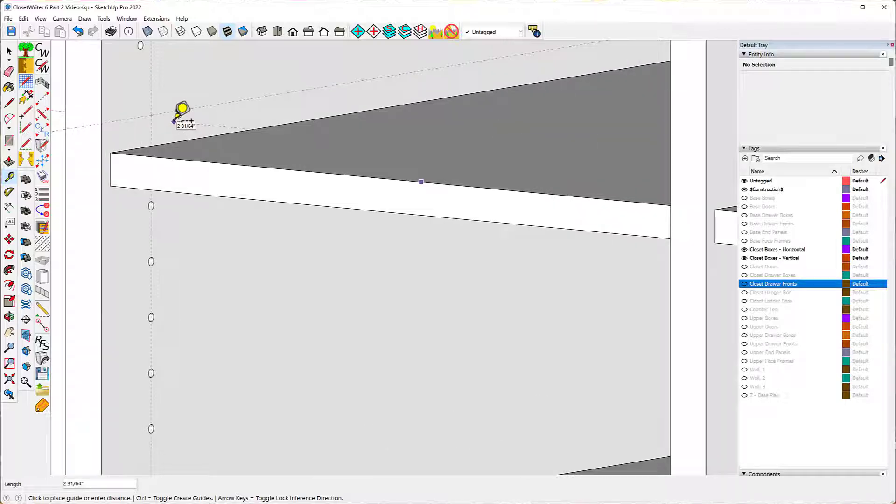
pyautogui.scroll(1, 176, 117)
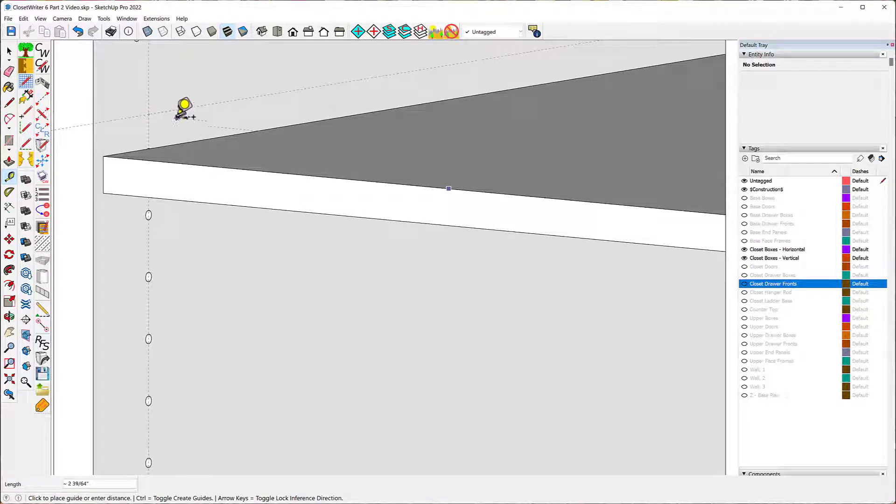
pyautogui.click(149, 114)
# Place a guide parallel to the fourth shelf's front edge in the left narrow section, through the lower guide intersection on the left partition
pyautogui.scroll(-2, 106, 126)
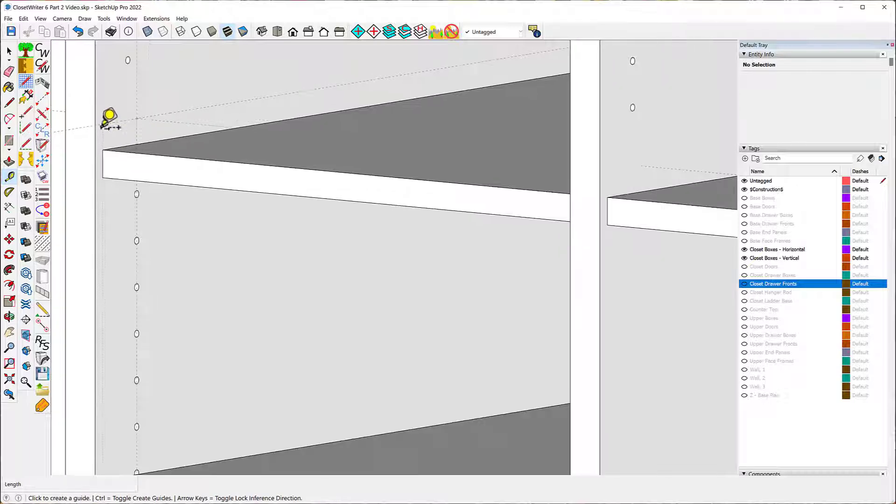
pyautogui.scroll(-1, 106, 126)
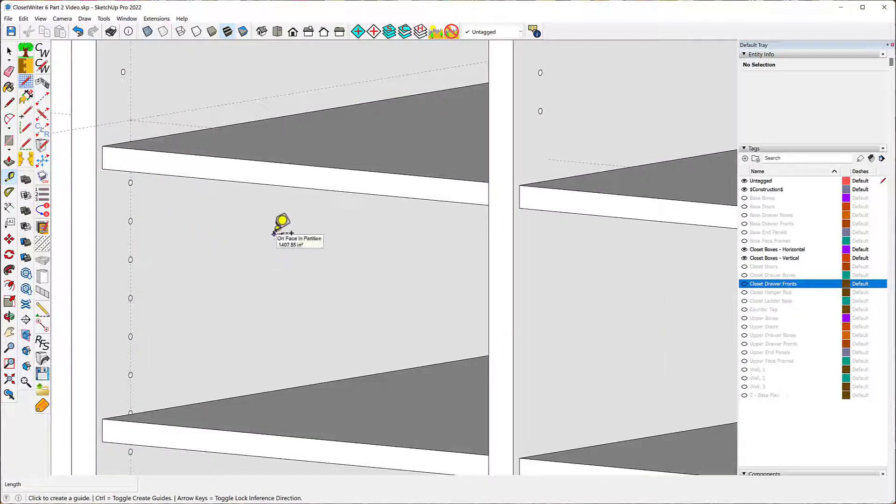
pyautogui.scroll(-3, 274, 233)
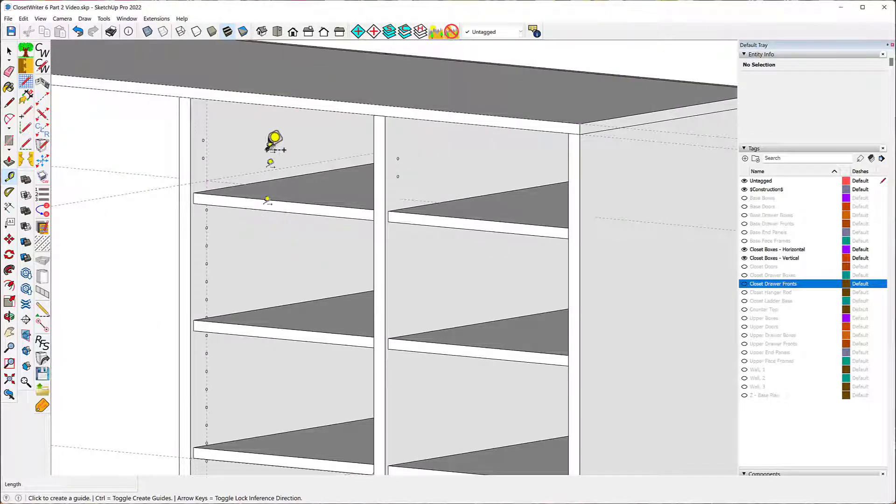
pyautogui.scroll(-3, 265, 148)
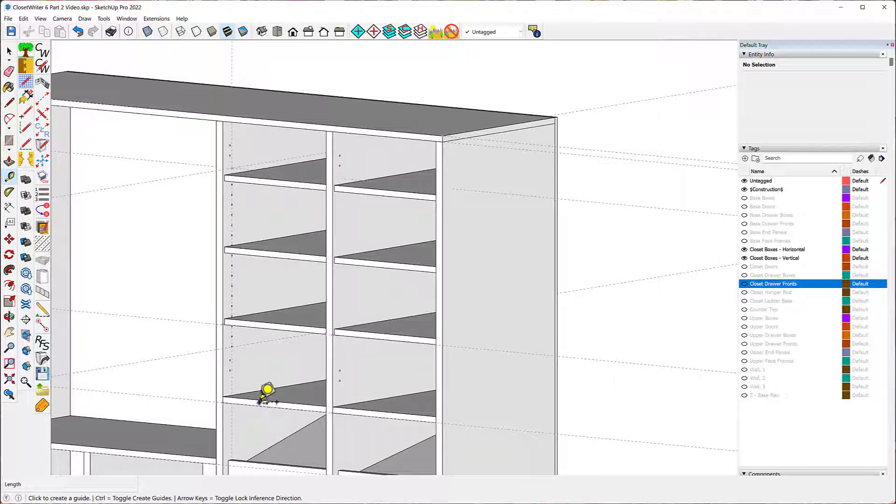
pyautogui.click(259, 399)
pyautogui.scroll(3, 262, 367)
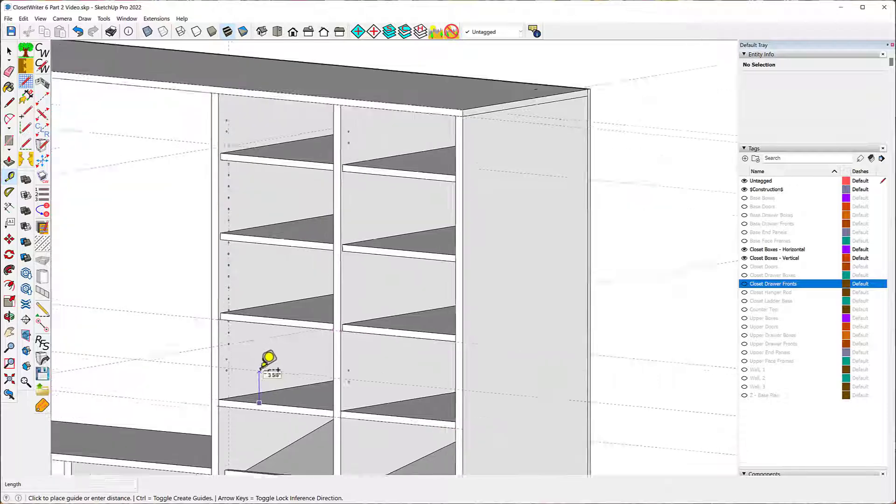
pyautogui.scroll(5, 243, 334)
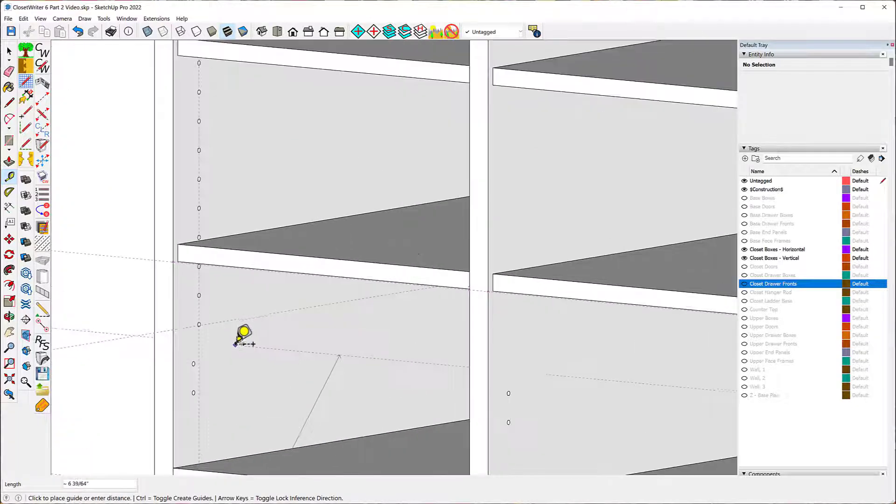
pyautogui.scroll(1, 230, 341)
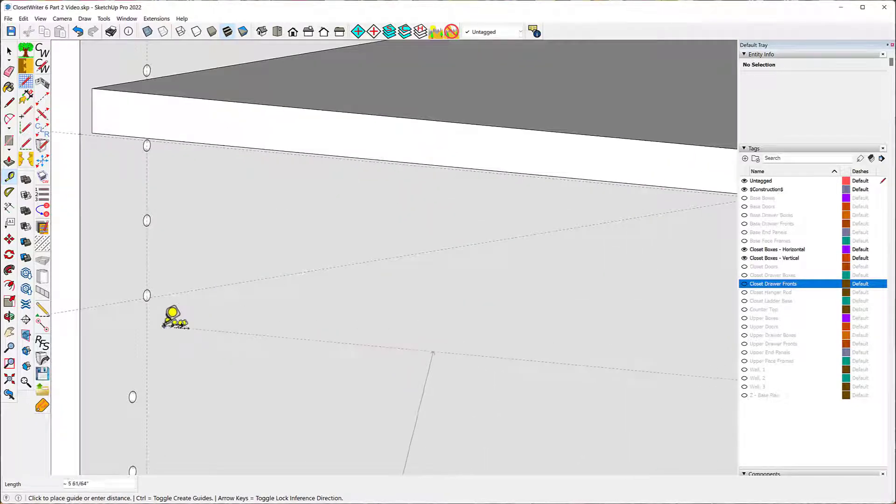
pyautogui.scroll(5, 164, 325)
pyautogui.scroll(2, 163, 325)
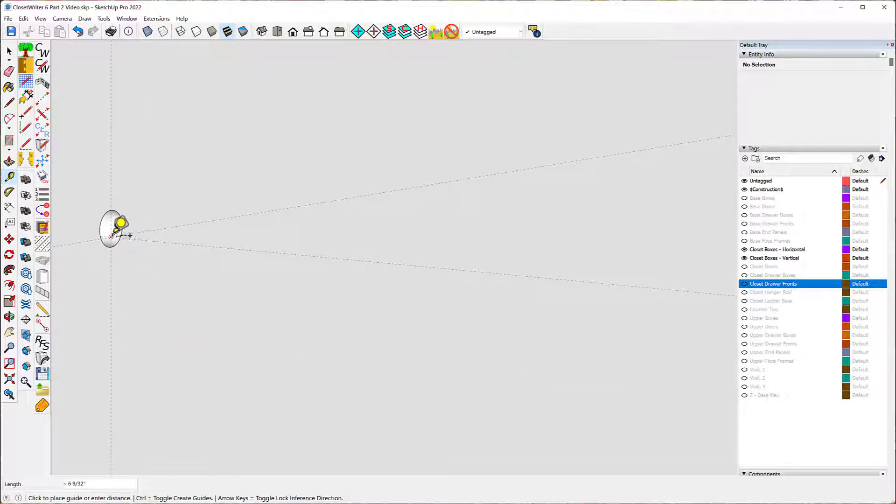
pyautogui.click(114, 233)
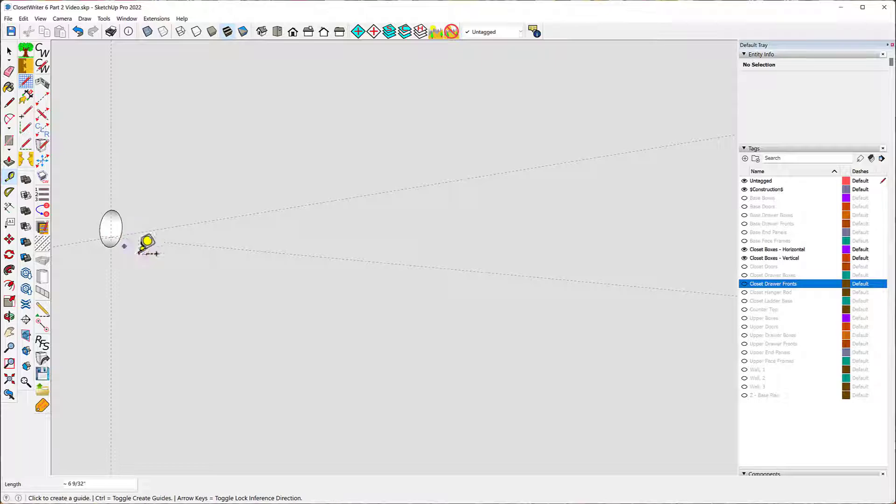
# Examine the upper and lower guide intersections and the hole column on the left narrow section's left partition
pyautogui.scroll(-4, 274, 326)
pyautogui.scroll(-6, 198, 309)
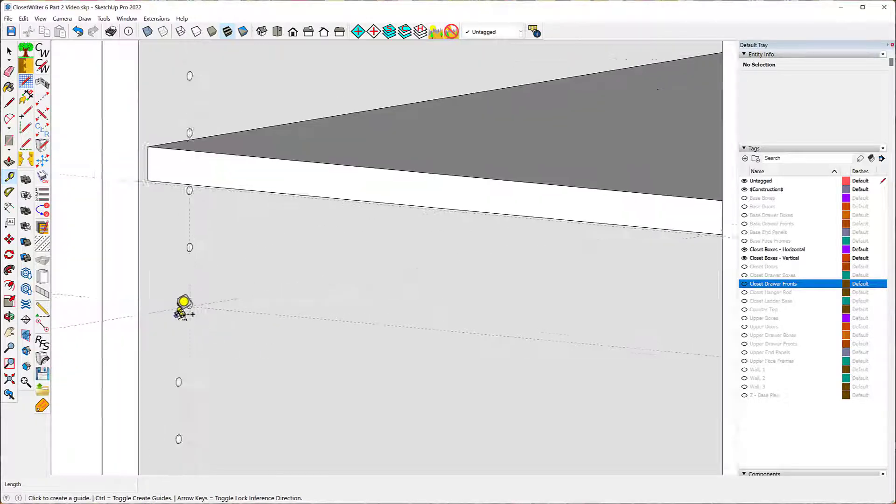
pyautogui.scroll(-3, 177, 308)
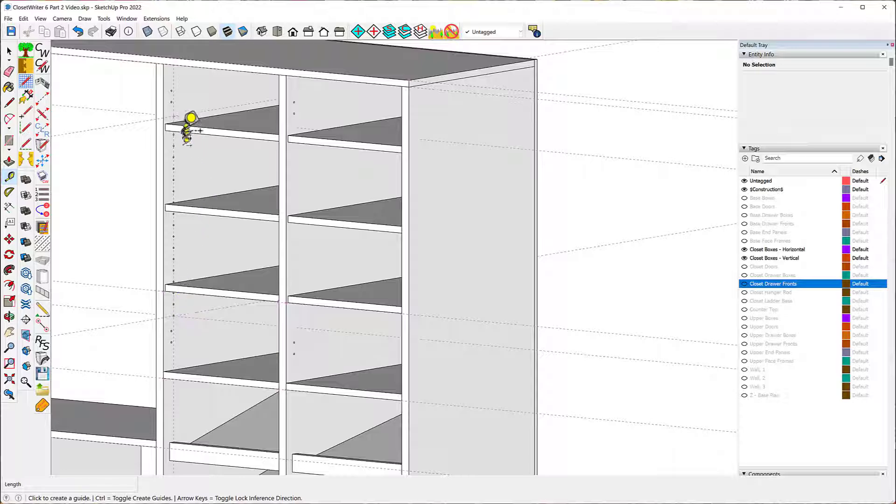
pyautogui.scroll(10, 174, 101)
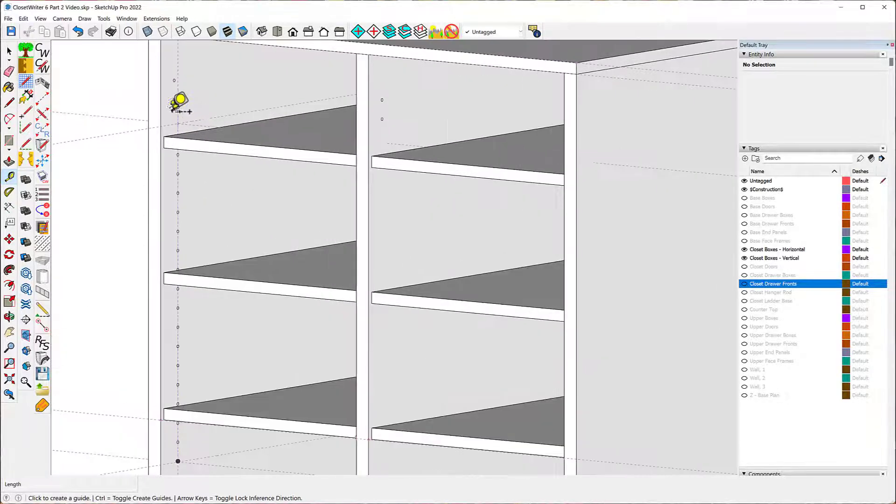
pyautogui.scroll(-2, 174, 121)
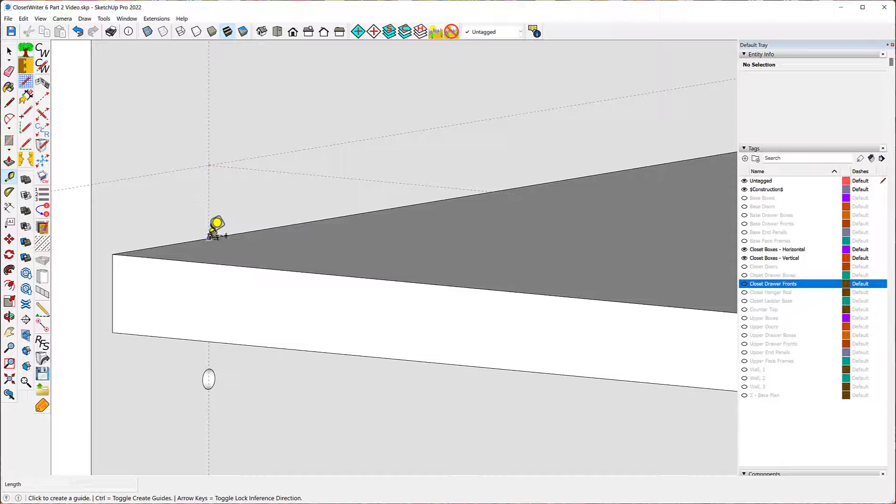
pyautogui.scroll(-2, 183, 142)
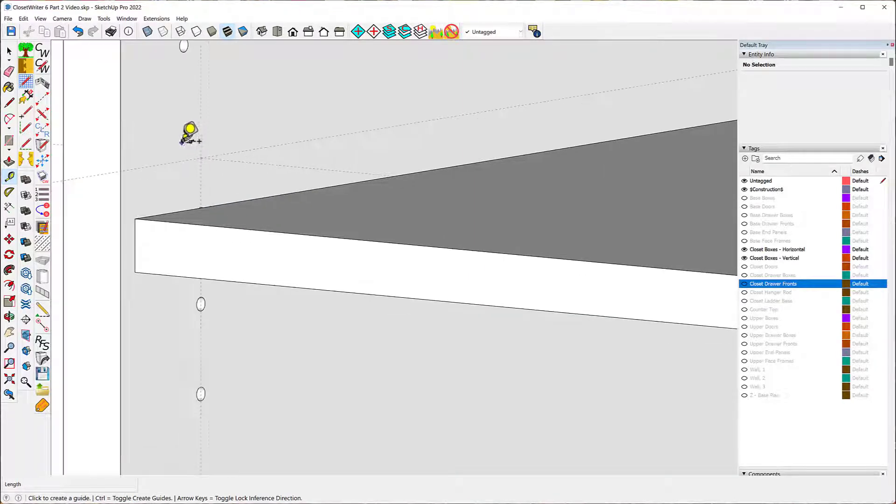
pyautogui.scroll(-6, 189, 135)
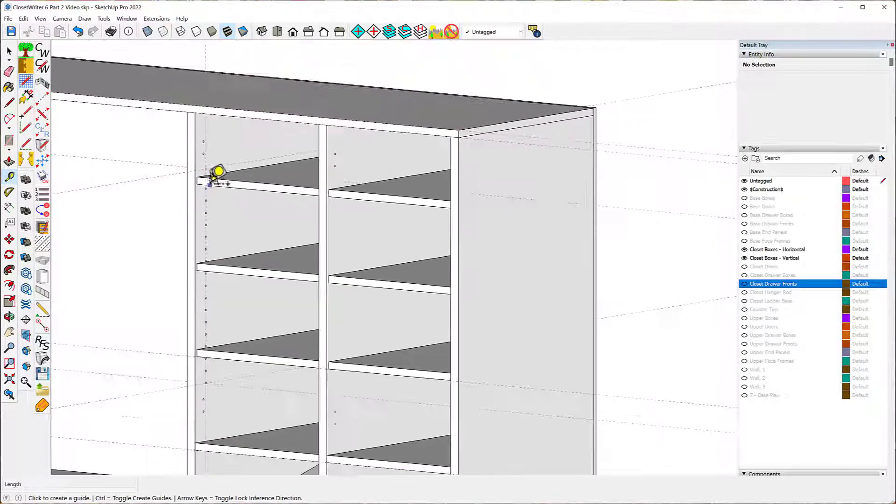
pyautogui.scroll(-4, 209, 183)
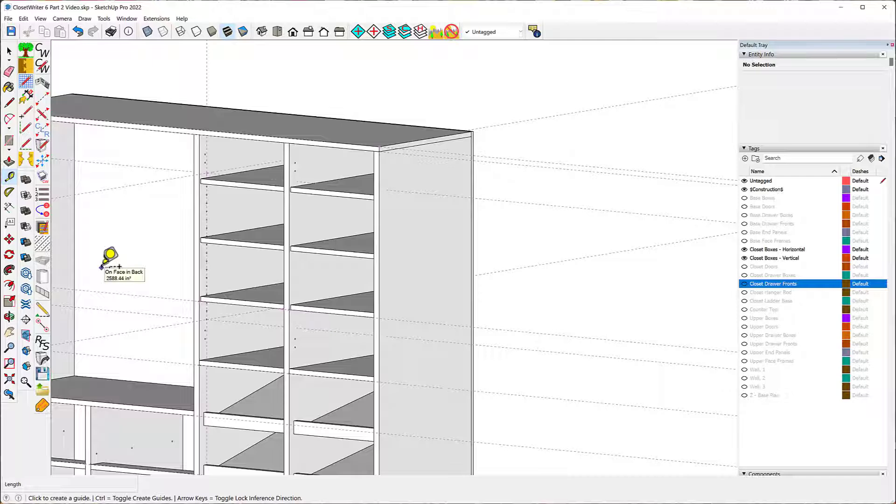
# Add through shelf holes by parameter defaults, including end points, on the partition between the narrow sections, from upper to lower guide intersection
pyautogui.click(9, 50)
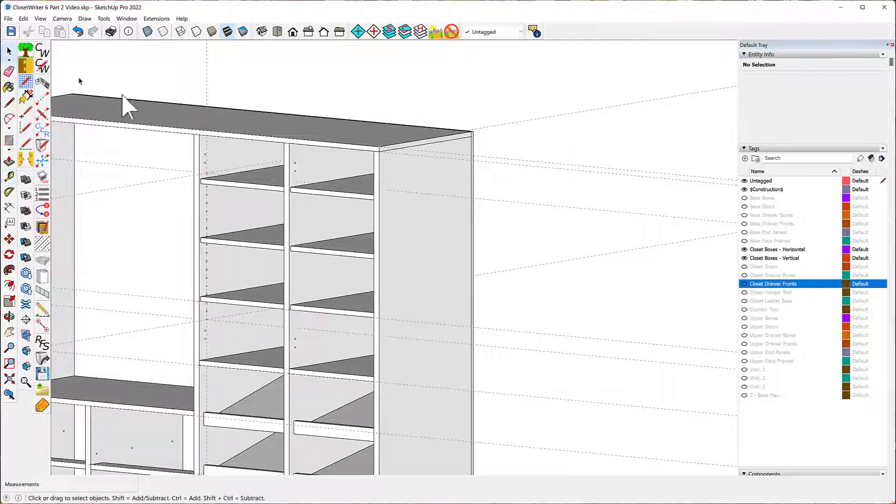
pyautogui.click(287, 206)
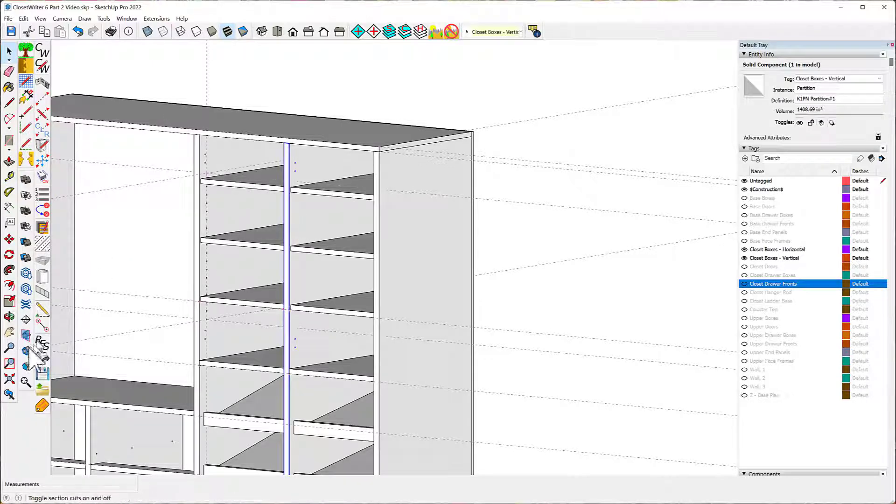
pyautogui.click(42, 323)
pyautogui.scroll(5, 311, 159)
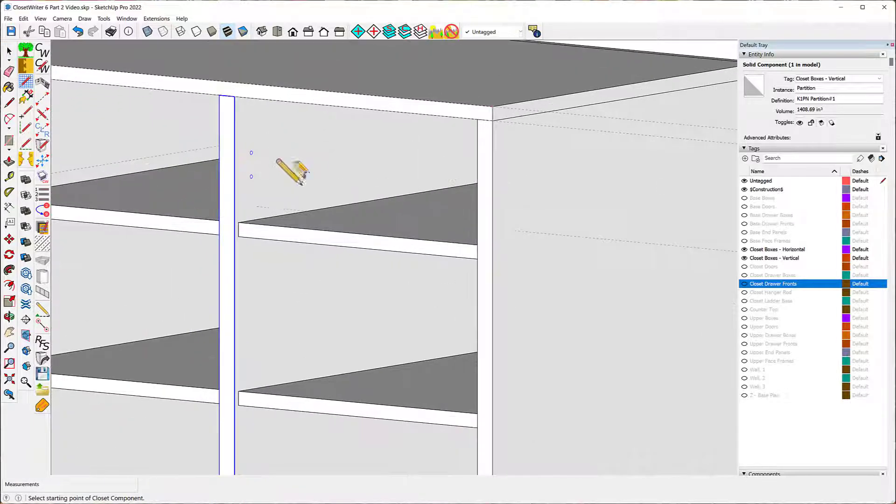
pyautogui.scroll(3, 298, 181)
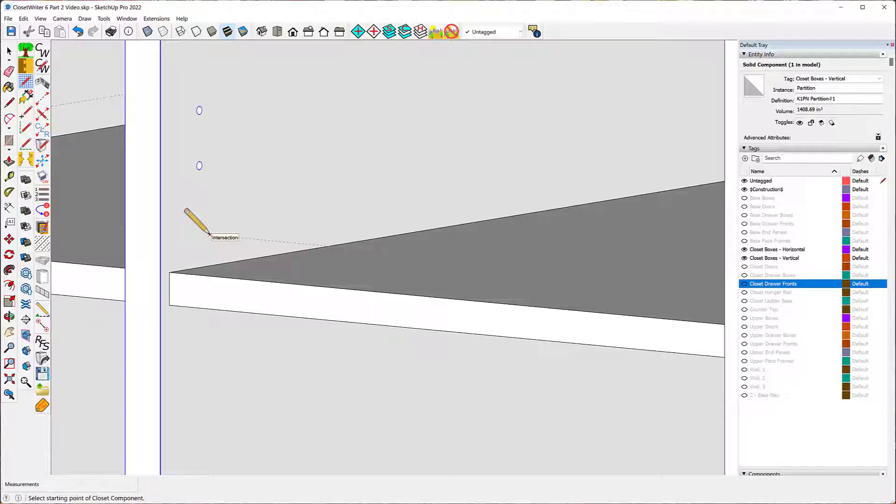
pyautogui.click(210, 234)
pyautogui.scroll(-4, 172, 192)
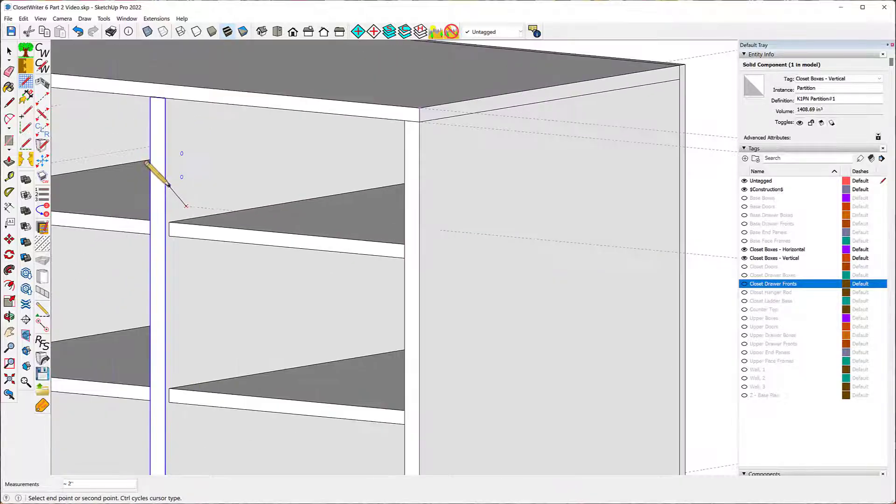
pyautogui.scroll(-6, 145, 163)
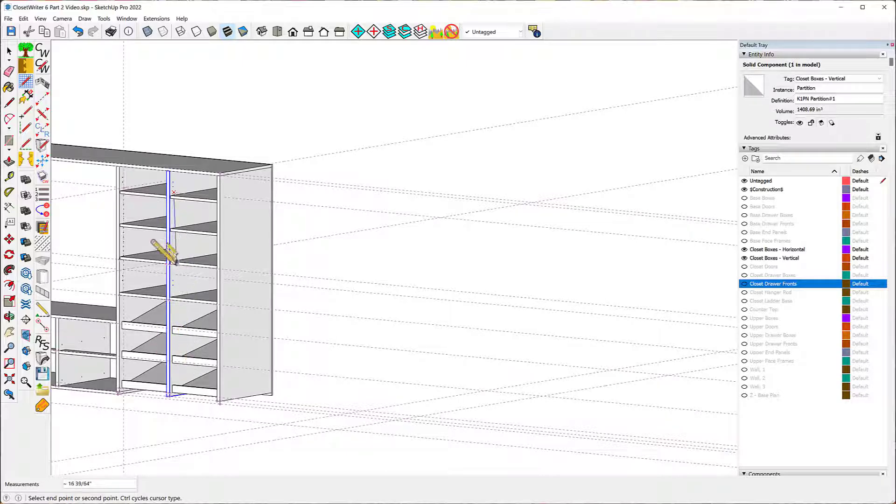
pyautogui.scroll(3, 174, 267)
pyautogui.scroll(5, 173, 267)
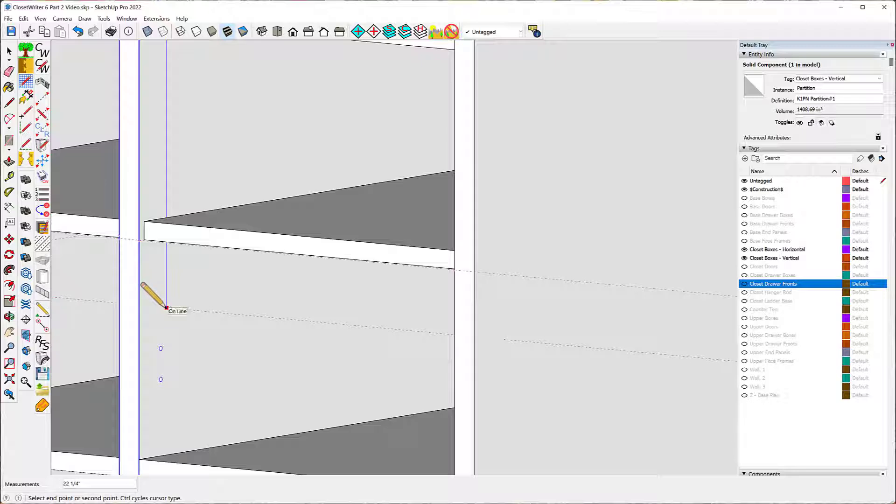
pyautogui.click(166, 308)
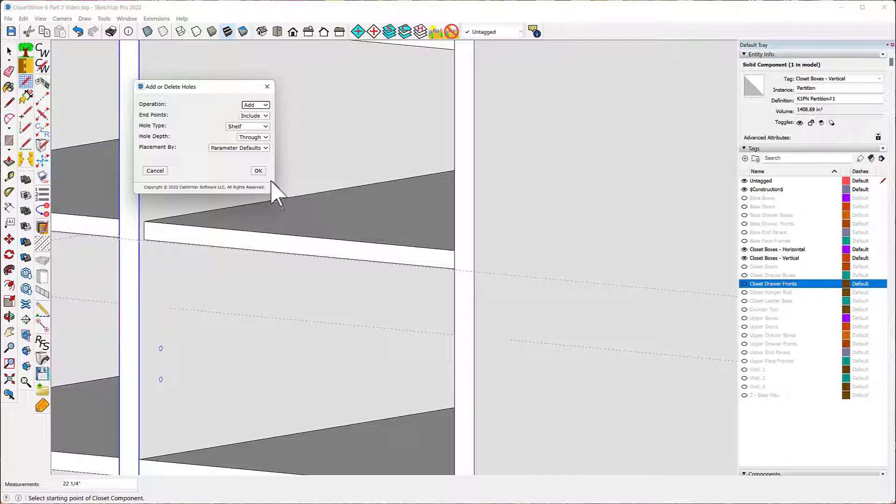
pyautogui.click(258, 171)
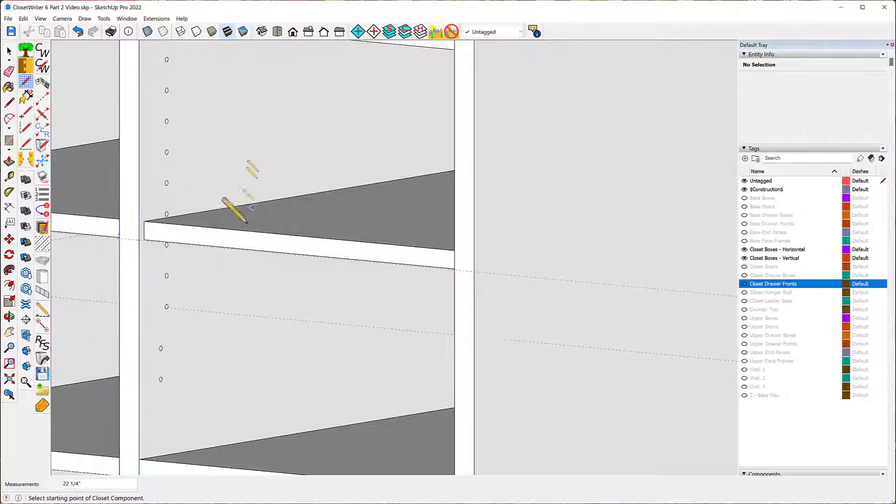
# Start a hole line on the rightmost partition's inner face, at the end of the upper guide above the top adjustable shelf
pyautogui.moveTo(96, 180)
pyautogui.mouseDown(button='middle')
pyautogui.moveTo(234, 203)
pyautogui.moveTo(475, 207)
pyautogui.moveTo(230, 204)
pyautogui.moveTo(149, 260)
pyautogui.moveTo(370, 253)
pyautogui.moveTo(355, 243)
pyautogui.mouseUp(button='middle')
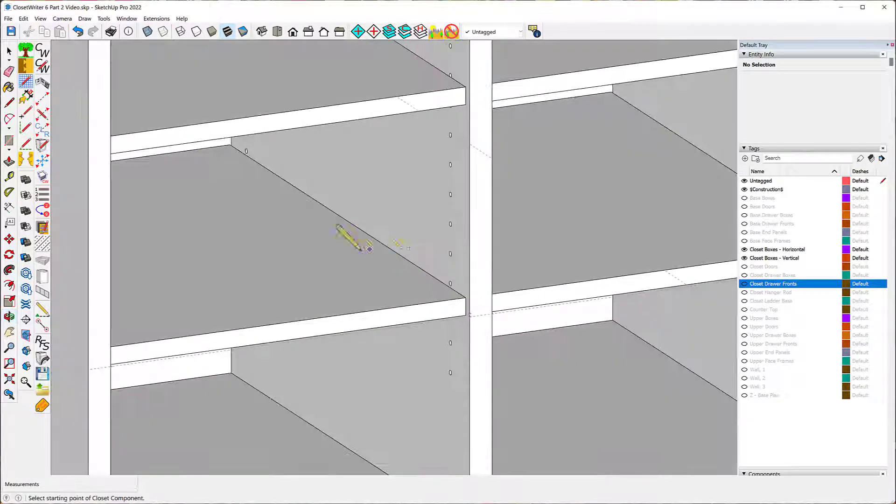
pyautogui.scroll(-2, 336, 252)
pyautogui.scroll(-2, 307, 252)
pyautogui.moveTo(300, 244)
pyautogui.mouseDown(button='middle')
pyautogui.moveTo(326, 256)
pyautogui.moveTo(364, 245)
pyautogui.mouseUp(button='middle')
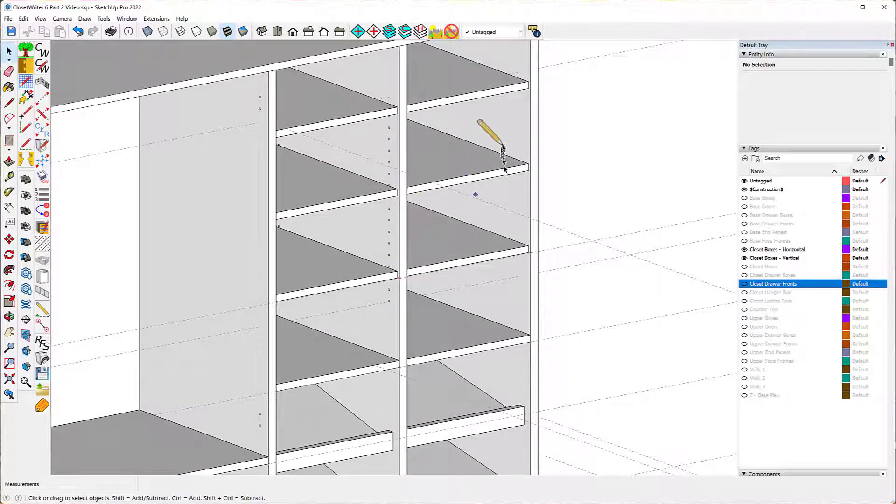
pyautogui.click(504, 135)
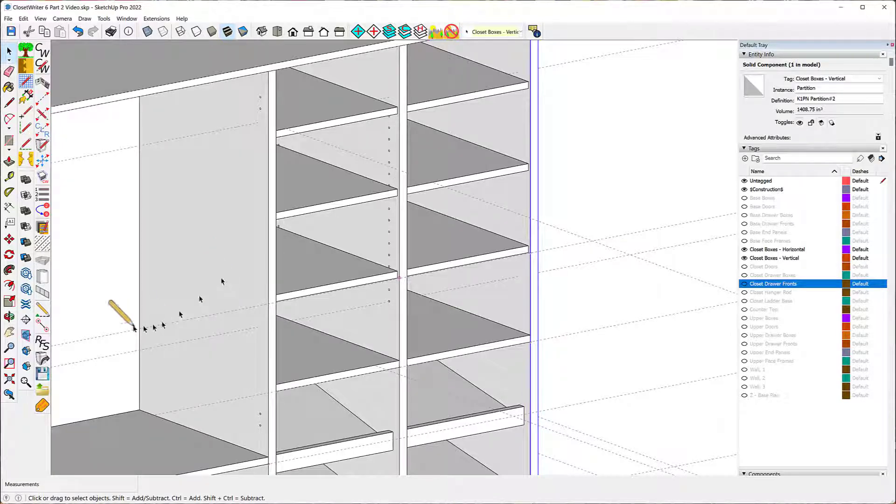
pyautogui.click(41, 323)
pyautogui.scroll(-3, 241, 306)
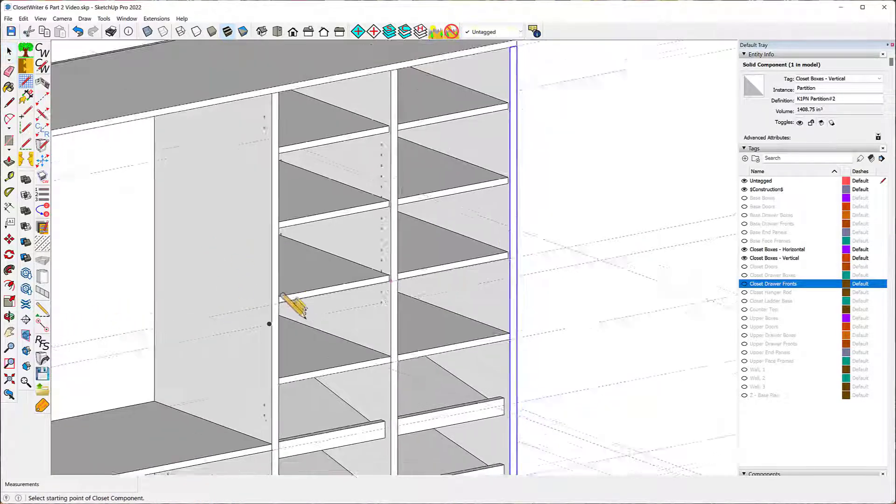
pyautogui.scroll(4, 468, 149)
pyautogui.scroll(5, 468, 150)
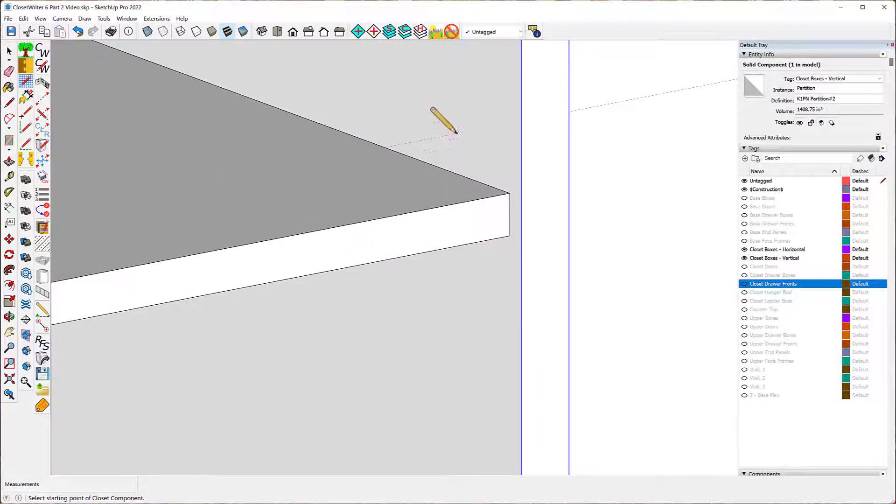
pyautogui.click(457, 134)
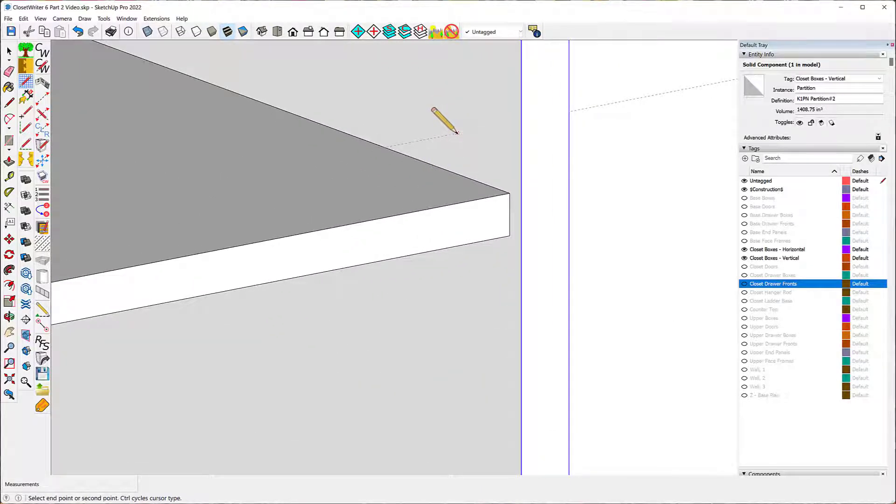
# End the hole line vertically below its start, at the lower guide's end on the rightmost partition
pyautogui.scroll(-5, 368, 103)
pyautogui.scroll(-2, 359, 101)
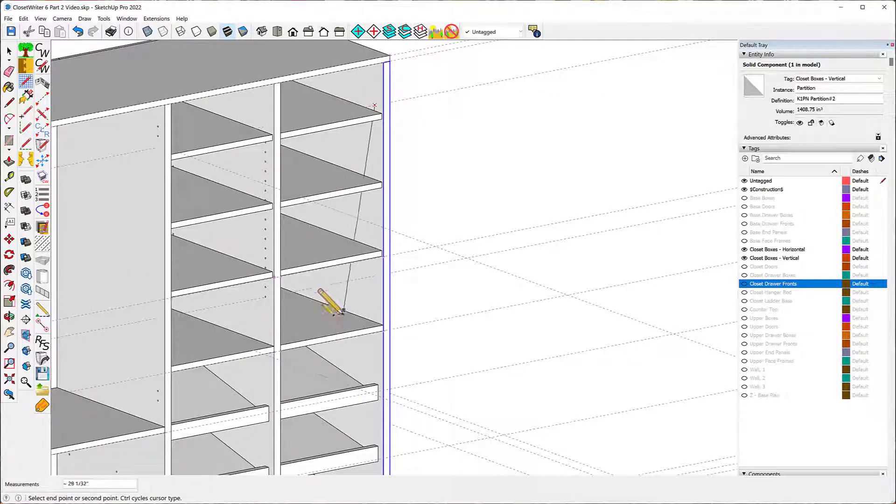
pyautogui.scroll(3, 336, 303)
pyautogui.scroll(1, 355, 293)
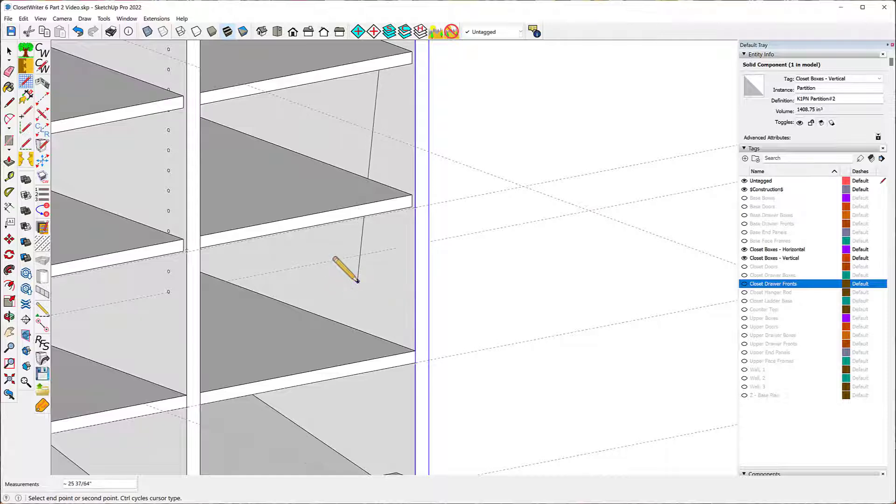
pyautogui.scroll(-3, 358, 282)
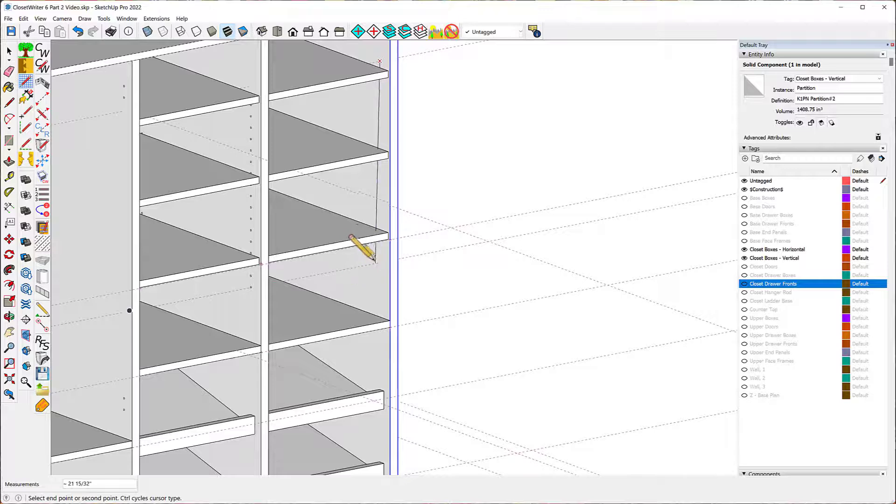
pyautogui.scroll(4, 379, 263)
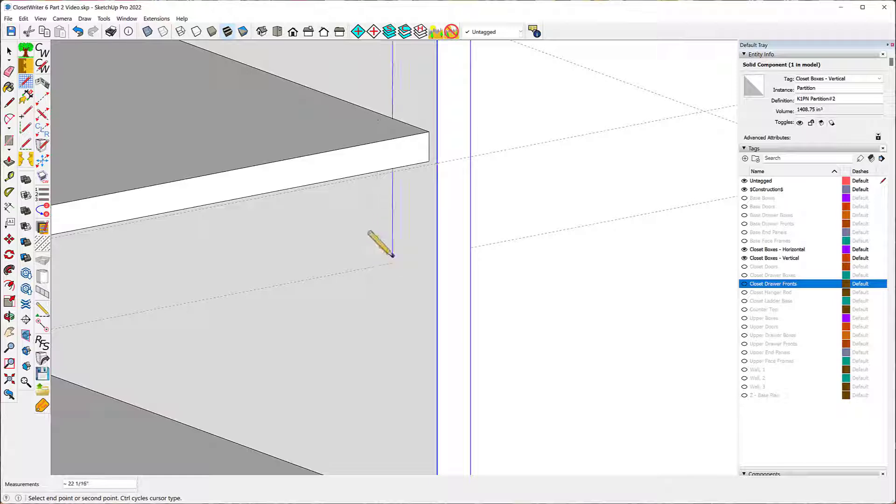
pyautogui.click(393, 262)
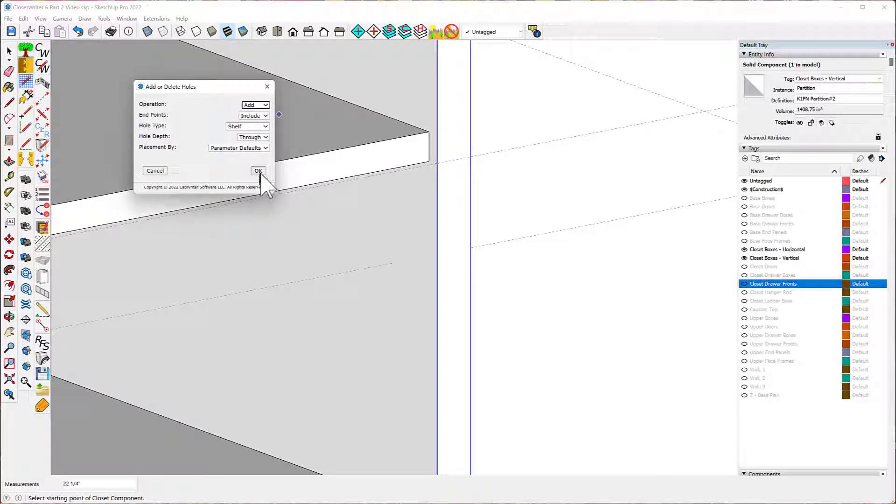
# Add shelf holes with Partial depth along that line, including end points and placed by parameter defaults
pyautogui.click(266, 137)
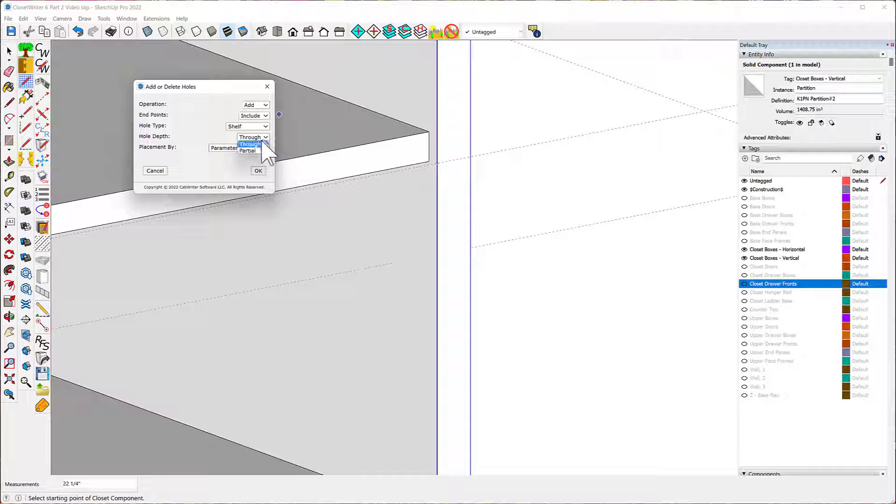
pyautogui.click(254, 150)
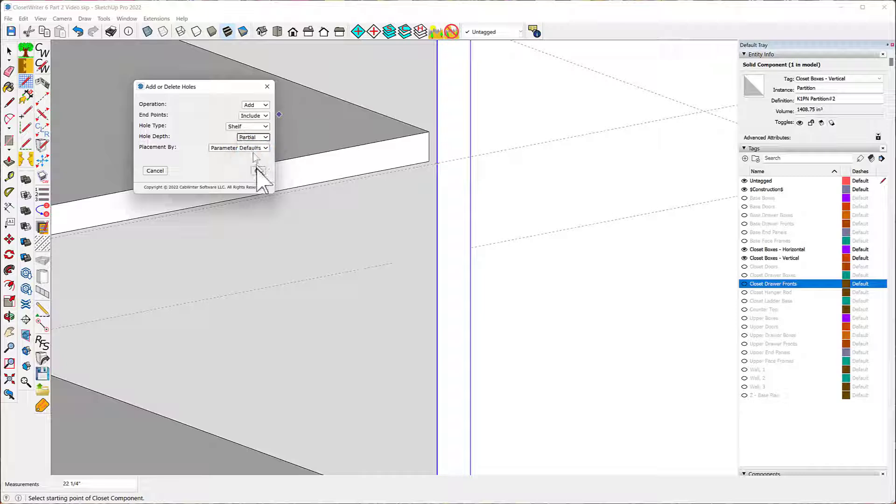
pyautogui.click(258, 171)
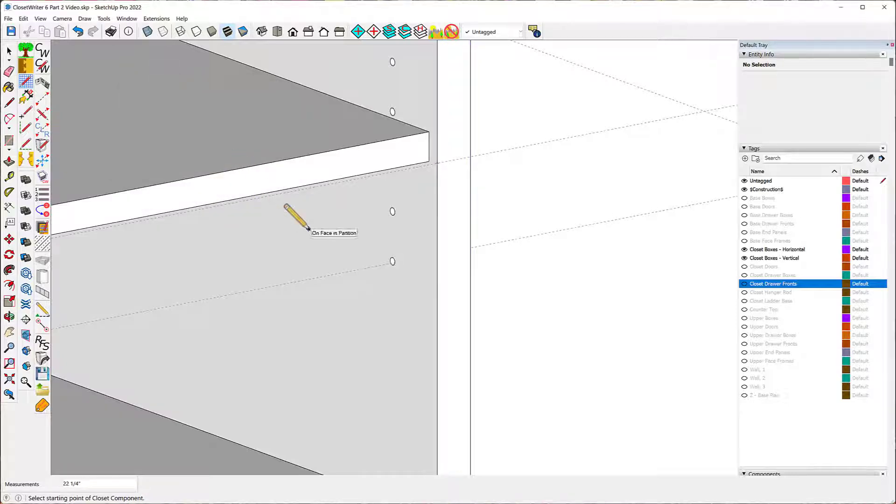
# Place a vertical guide 1" in from the front edge of the rightmost partition's inner face
pyautogui.scroll(-3, 294, 228)
pyautogui.scroll(-2, 284, 229)
pyautogui.moveTo(516, 201)
pyautogui.mouseDown(button='middle')
pyautogui.moveTo(220, 200)
pyautogui.moveTo(160, 186)
pyautogui.moveTo(516, 192)
pyautogui.mouseUp(button='middle')
pyautogui.scroll(-3, 421, 200)
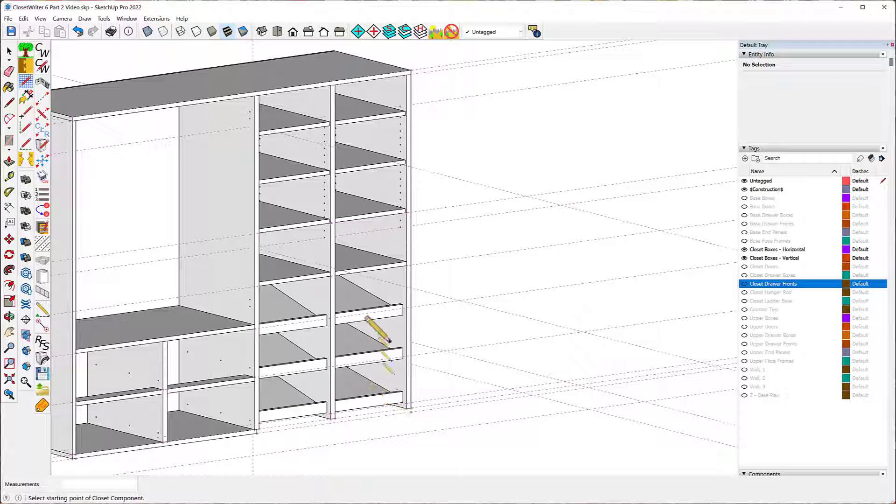
pyautogui.scroll(3, 387, 284)
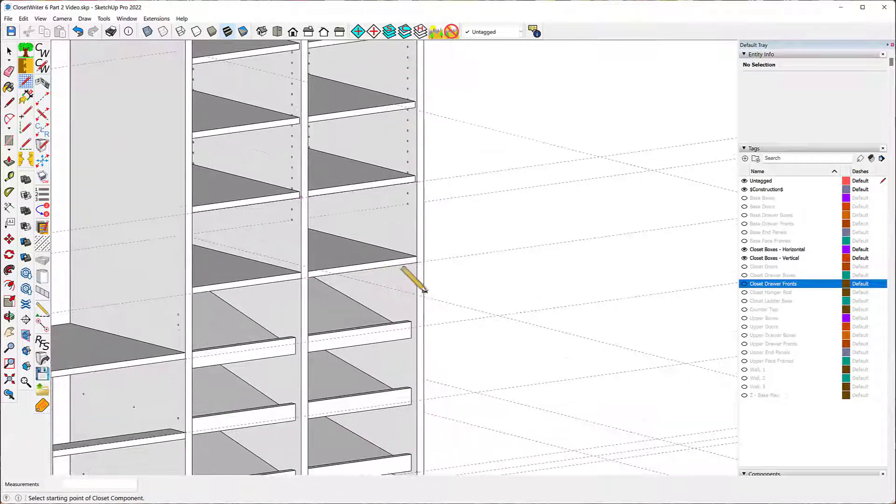
pyautogui.scroll(-3, 394, 260)
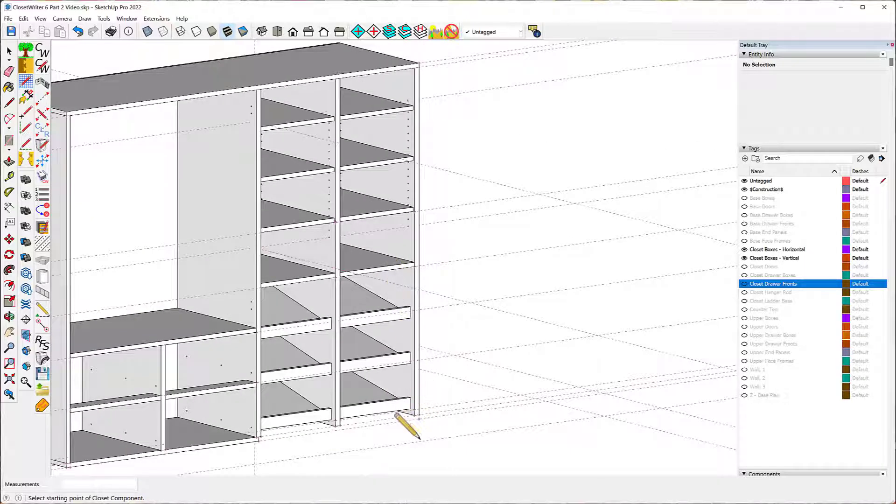
pyautogui.scroll(2, 401, 417)
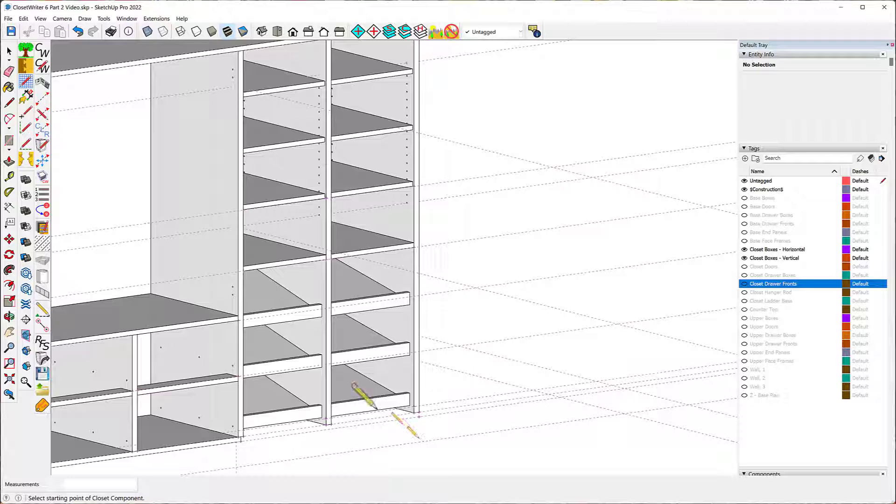
pyautogui.click(9, 176)
pyautogui.scroll(4, 456, 359)
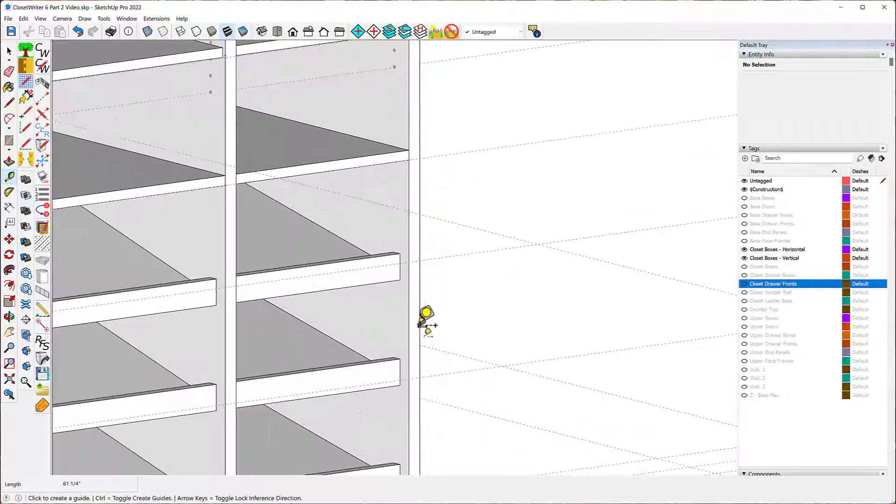
pyautogui.click(409, 321)
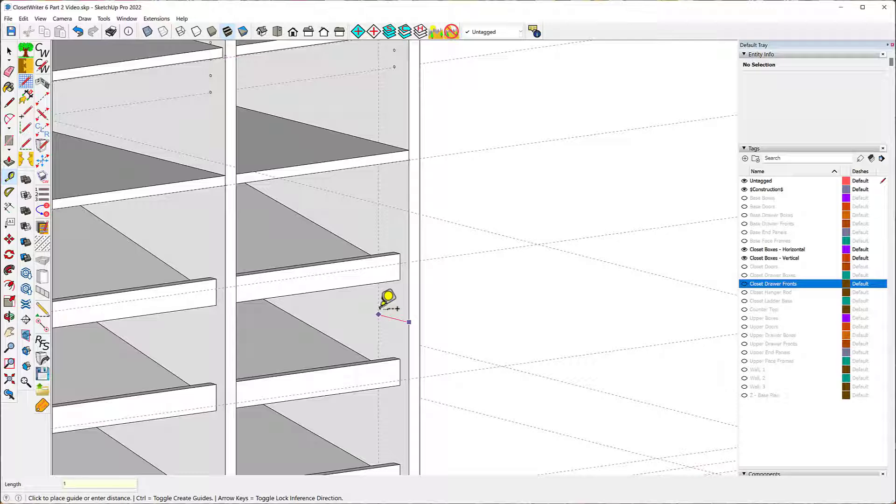
pyautogui.press('Return')
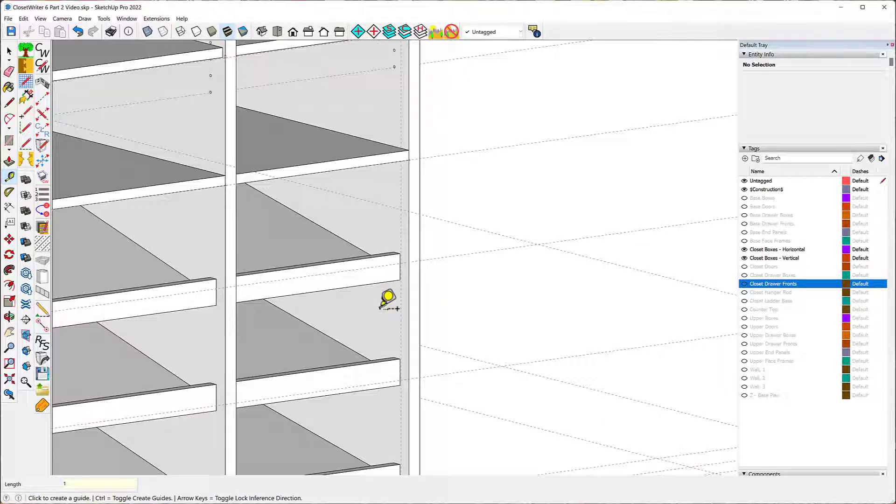
# Place a guide 1" above the bottom edge of the rightmost partition
pyautogui.scroll(-3, 390, 294)
pyautogui.scroll(1, 397, 434)
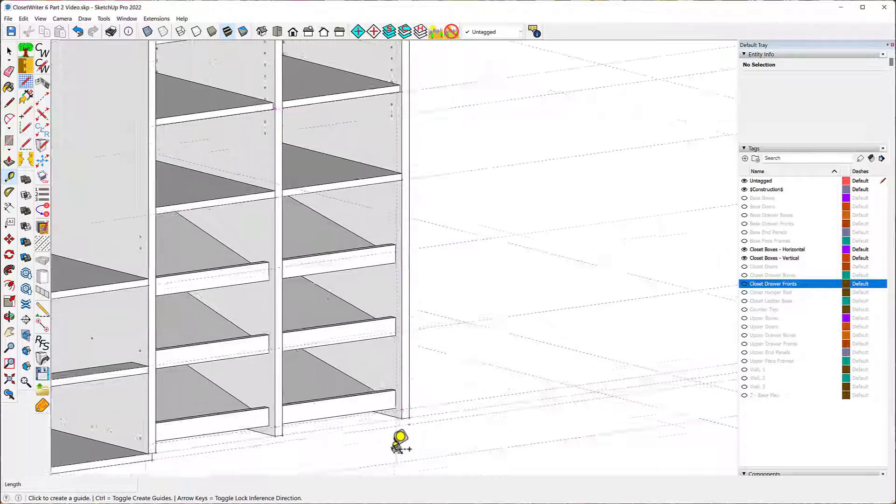
pyautogui.scroll(5, 397, 445)
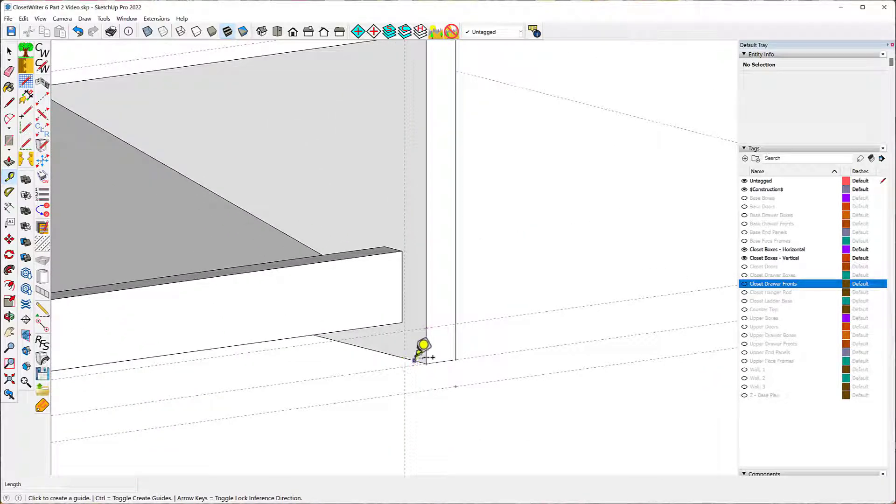
pyautogui.click(410, 359)
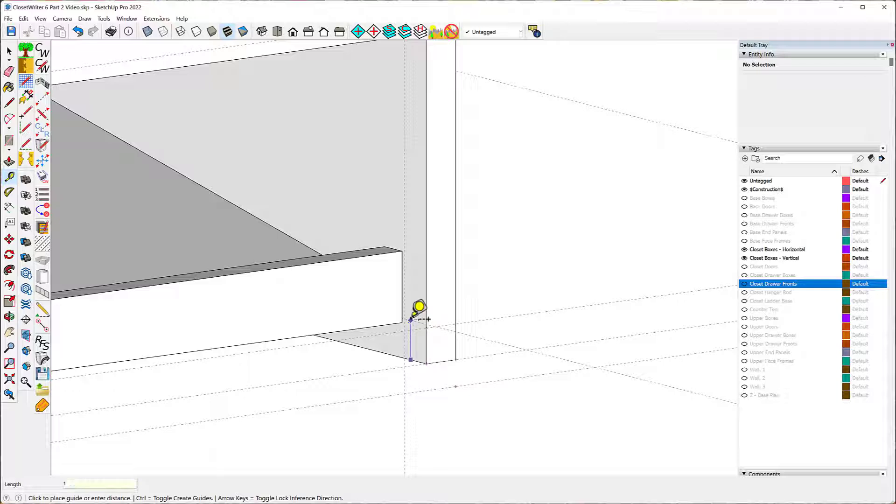
pyautogui.press('Return')
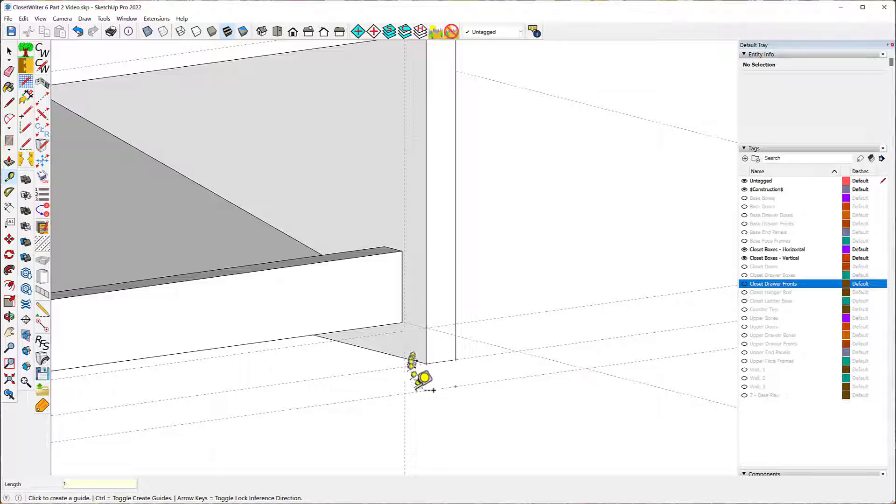
# Place a guide on the rightmost partition 2" below the underside edge of the fourth shelf
pyautogui.scroll(-5, 420, 369)
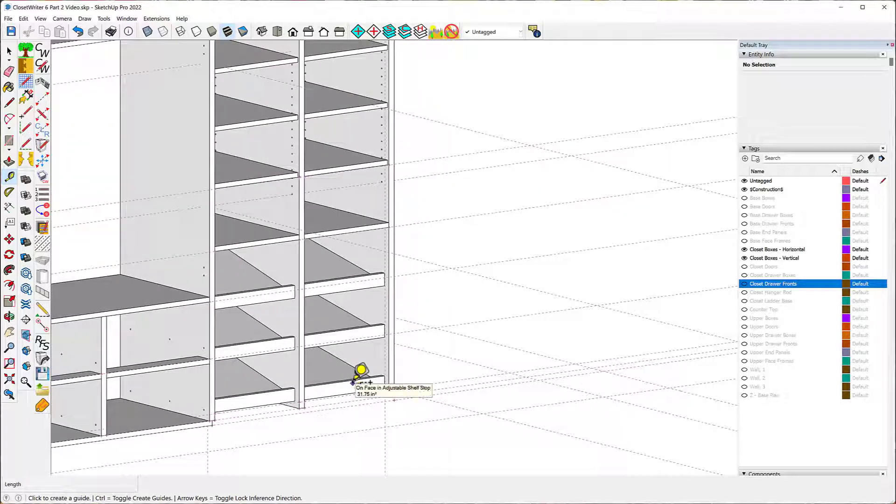
pyautogui.moveTo(416, 287); pyautogui.dragTo(393, 206, button='middle')
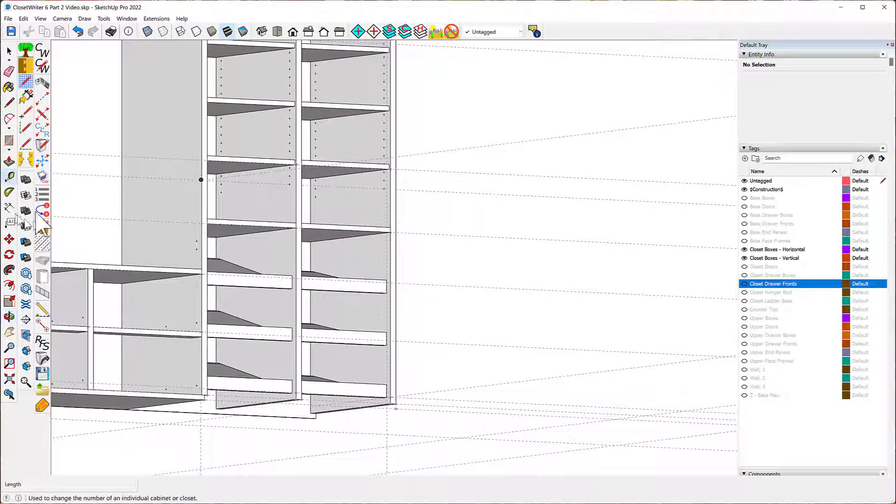
pyautogui.click(9, 179)
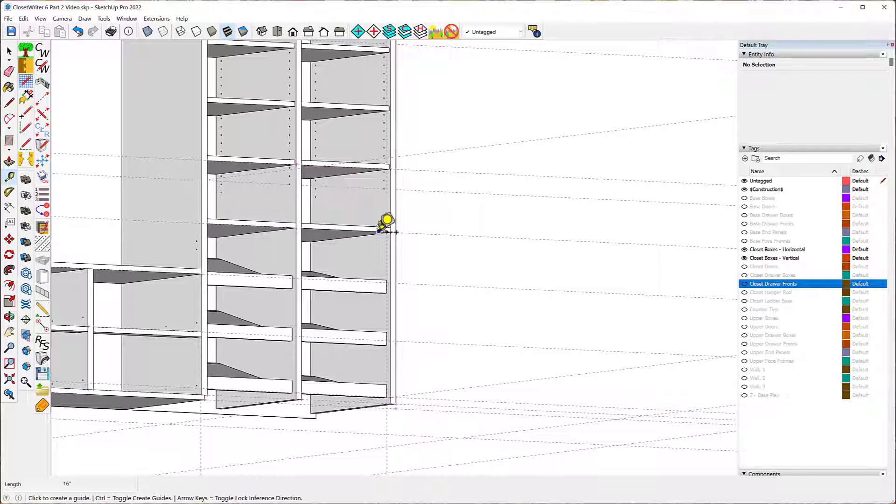
pyautogui.scroll(6, 384, 230)
pyautogui.moveTo(382, 245); pyautogui.dragTo(389, 221, button='middle')
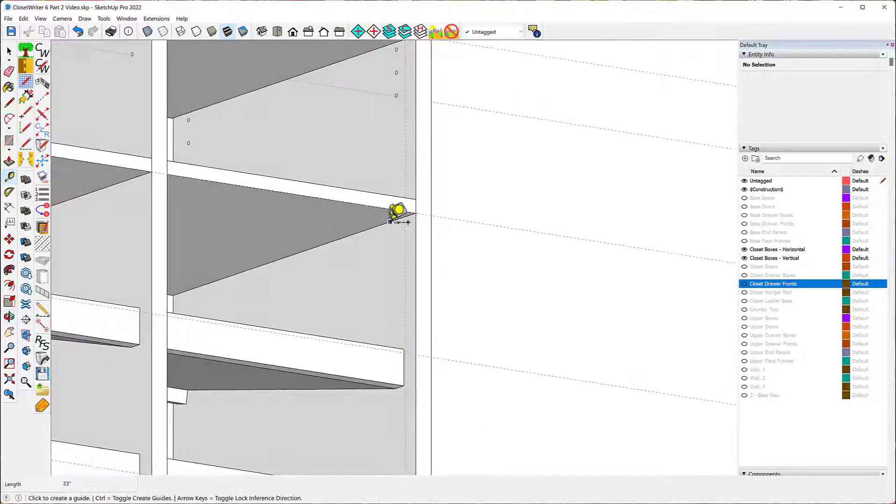
pyautogui.click(389, 222)
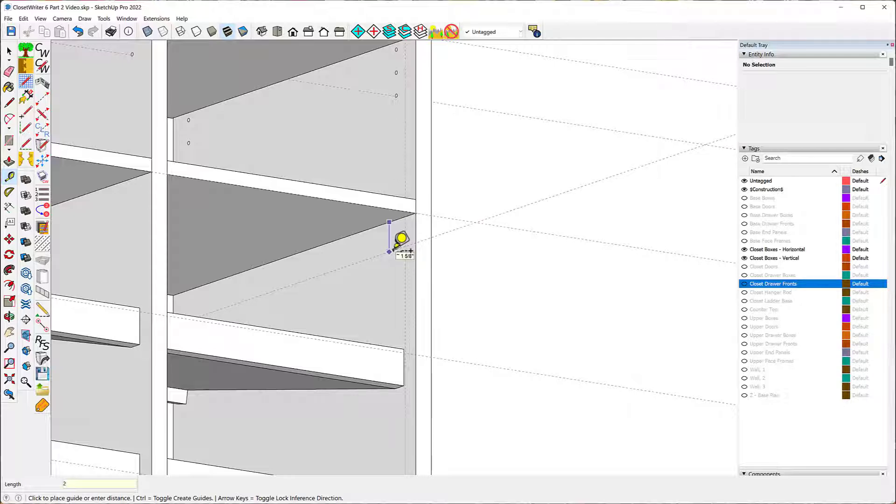
pyautogui.press('Return')
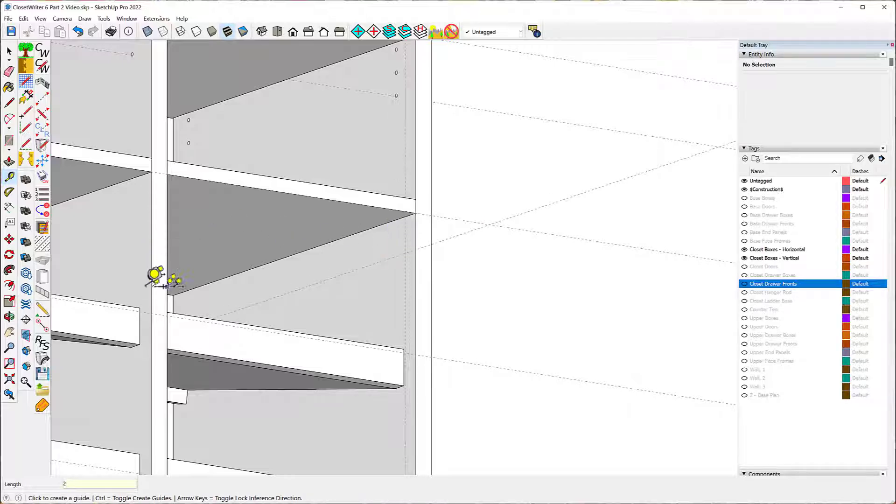
pyautogui.click(43, 326)
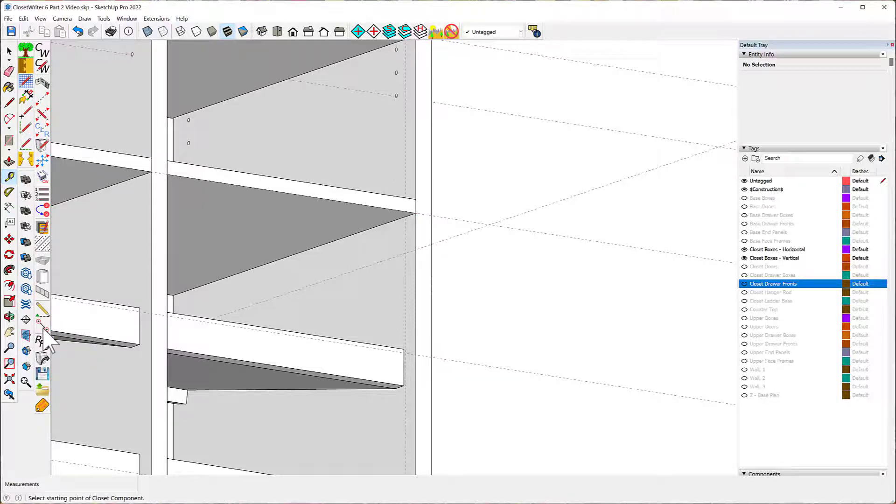
pyautogui.click(405, 253)
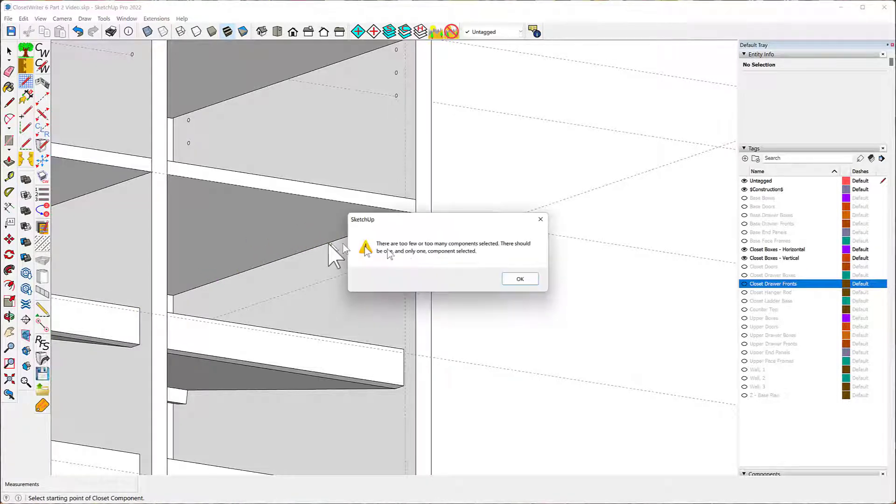
pyautogui.click(519, 279)
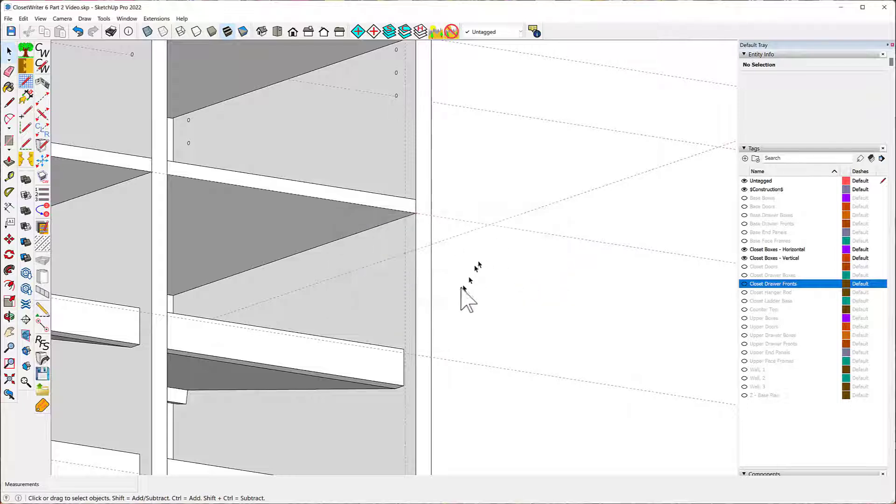
# Select the rightmost partition and define its hole line along the vertical guide, from the guide below the fourth shelf to the bottom guide
pyautogui.click(372, 312)
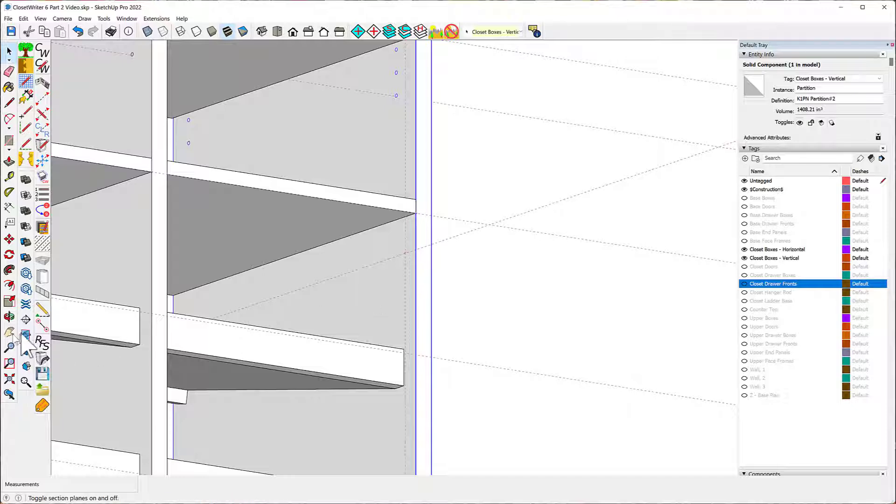
pyautogui.click(40, 326)
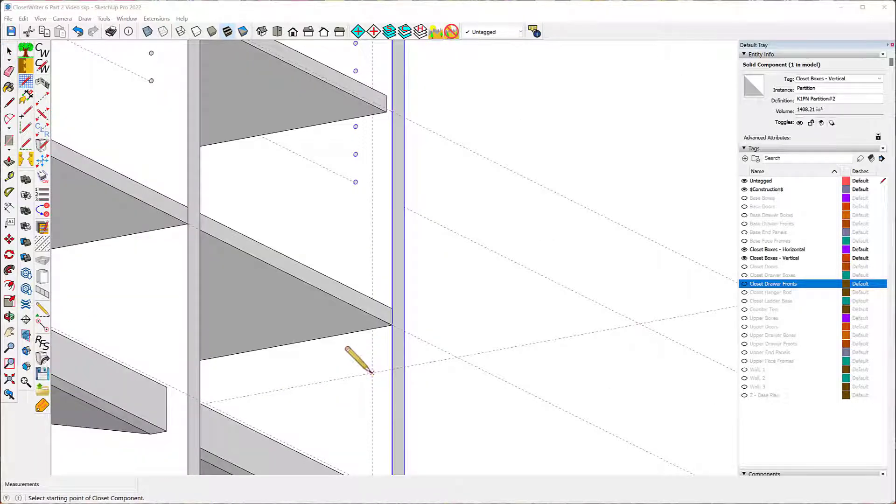
pyautogui.click(372, 372)
pyautogui.scroll(-5, 301, 331)
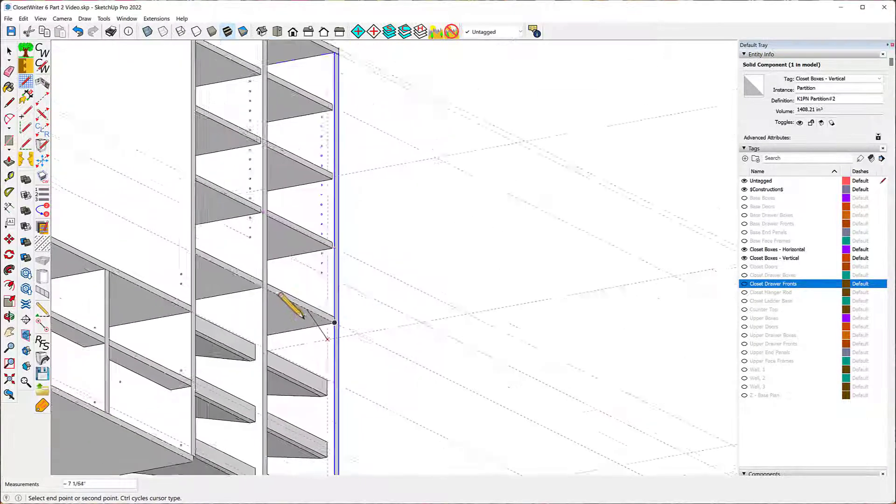
pyautogui.scroll(-2, 303, 317)
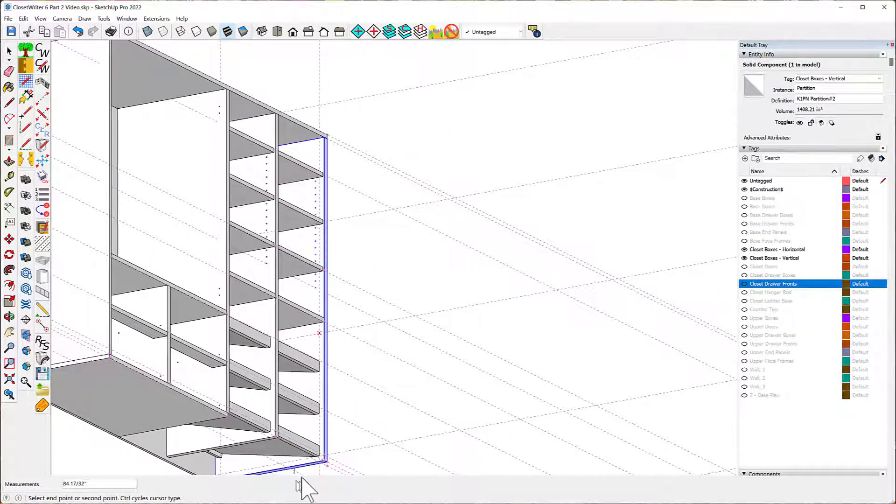
pyautogui.scroll(6, 304, 460)
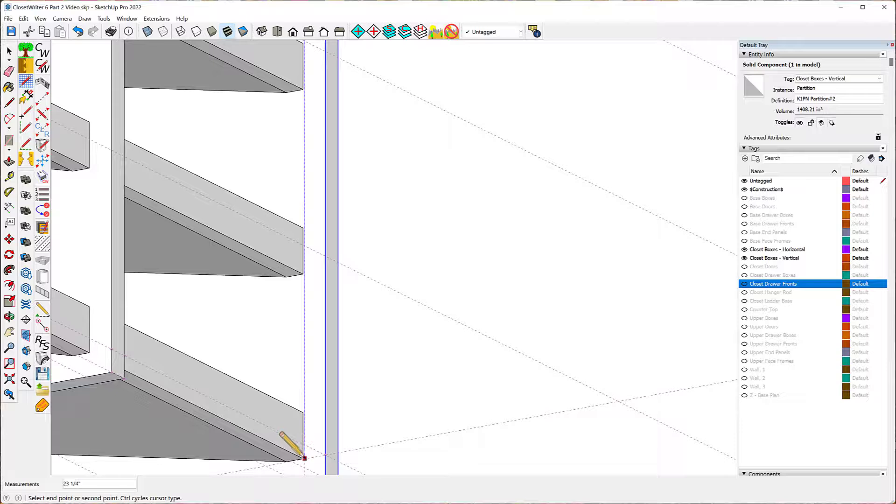
pyautogui.scroll(2, 305, 459)
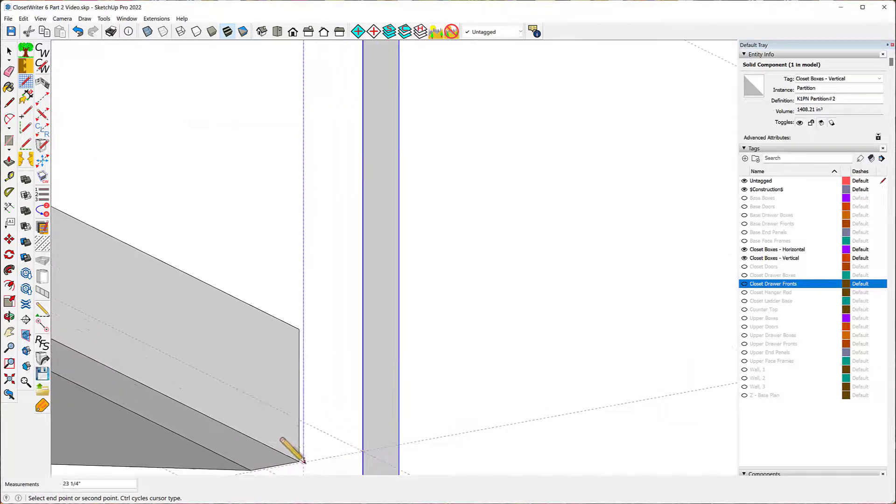
pyautogui.click(302, 461)
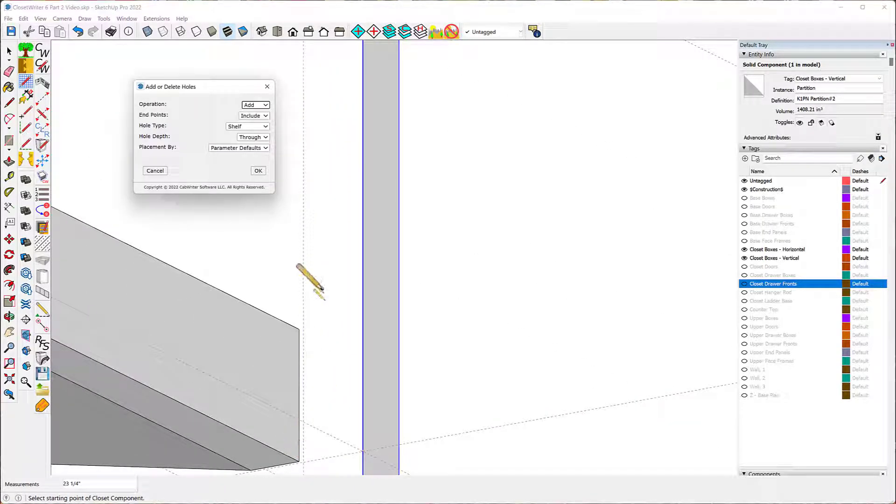
# Add Shelf holes with Partial depth along the rightmost partition's line, including end points and placed by Parameter Defaults
pyautogui.click(266, 138)
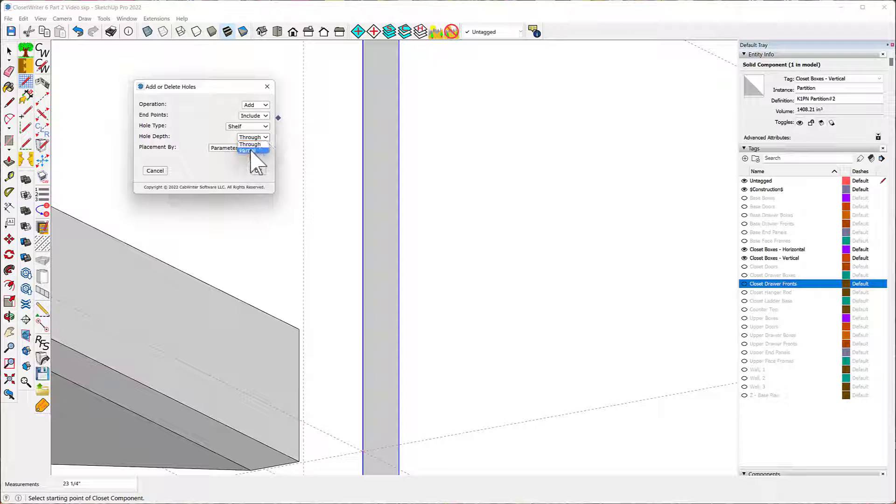
pyautogui.click(251, 150)
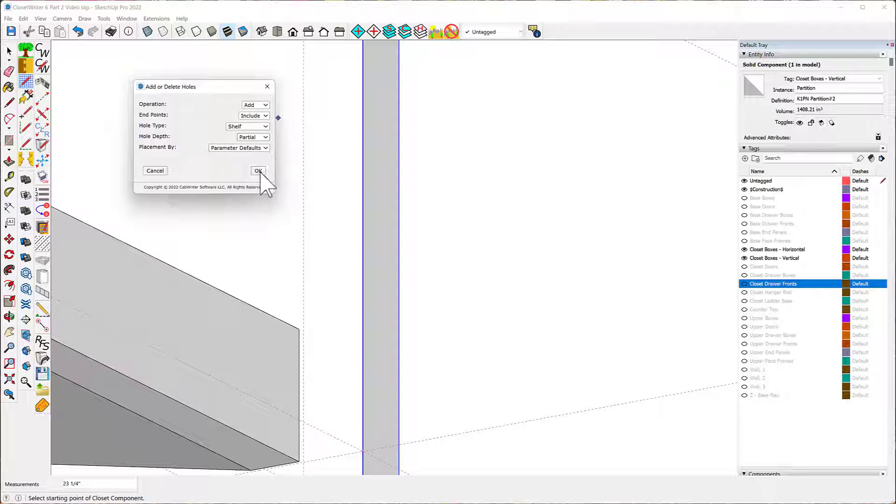
pyautogui.click(258, 170)
pyautogui.scroll(-3, 299, 345)
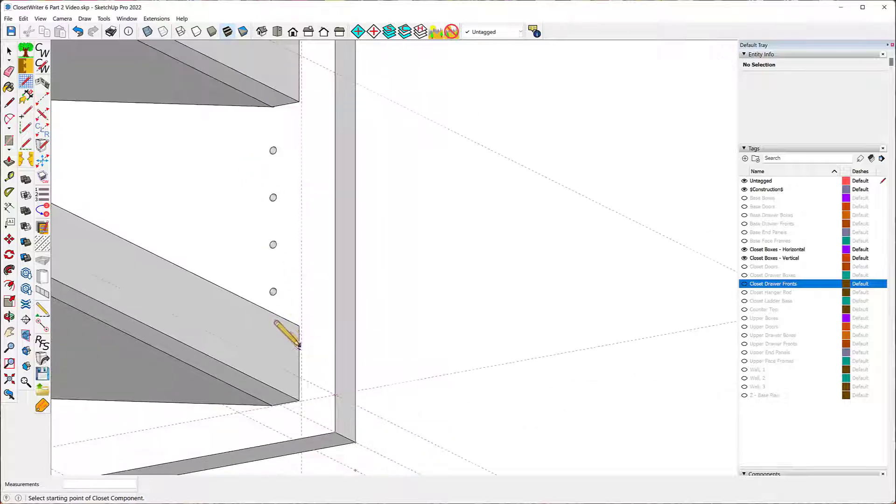
pyautogui.scroll(-5, 299, 345)
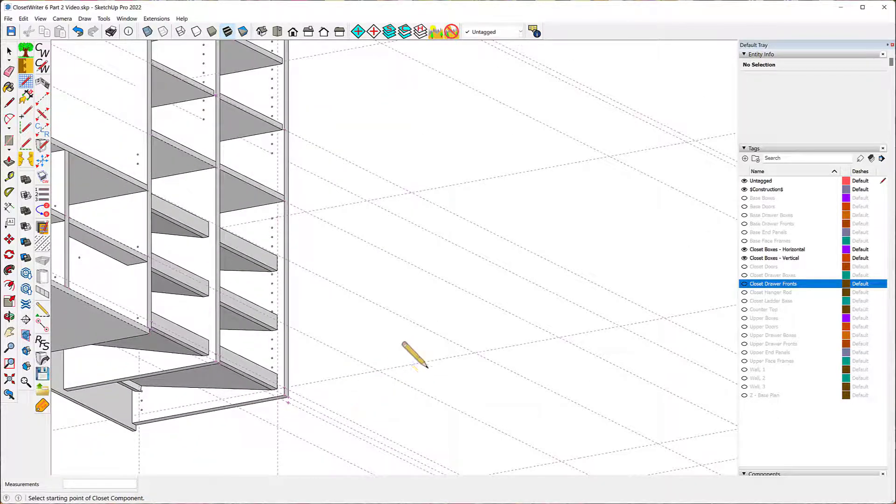
pyautogui.moveTo(417, 279)
pyautogui.mouseDown(button='middle')
pyautogui.moveTo(391, 310)
pyautogui.moveTo(145, 323)
pyautogui.moveTo(56, 308)
pyautogui.mouseUp(button='middle')
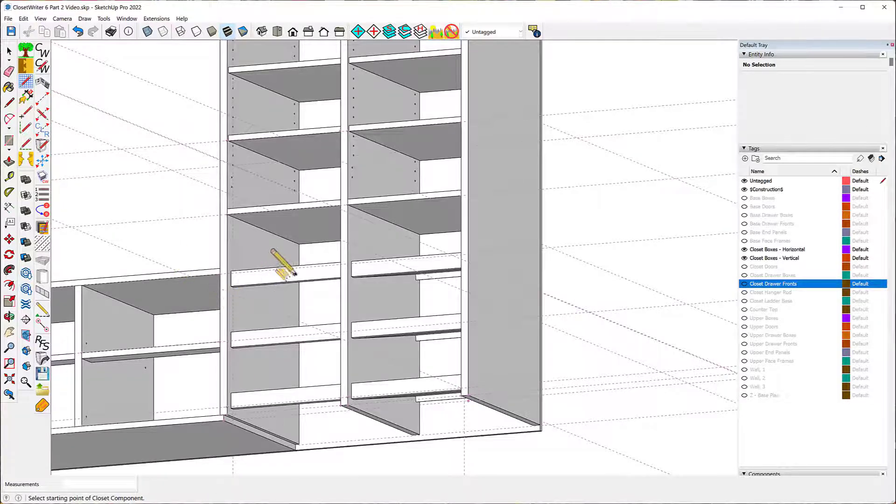
pyautogui.moveTo(295, 275); pyautogui.dragTo(257, 397, button='middle')
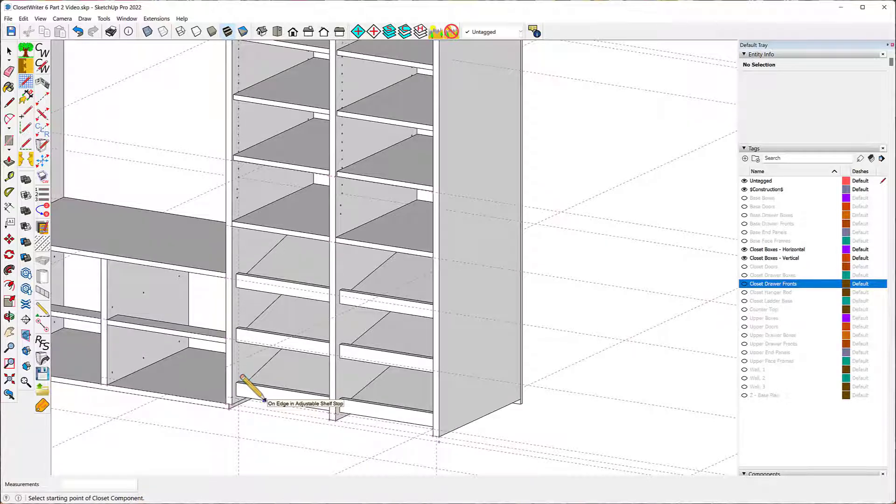
pyautogui.scroll(-2, 401, 312)
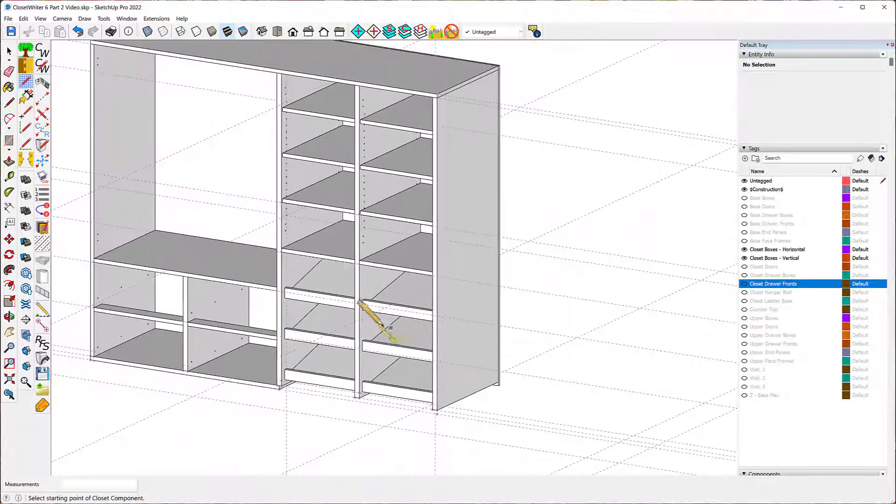
pyautogui.scroll(-1, 376, 324)
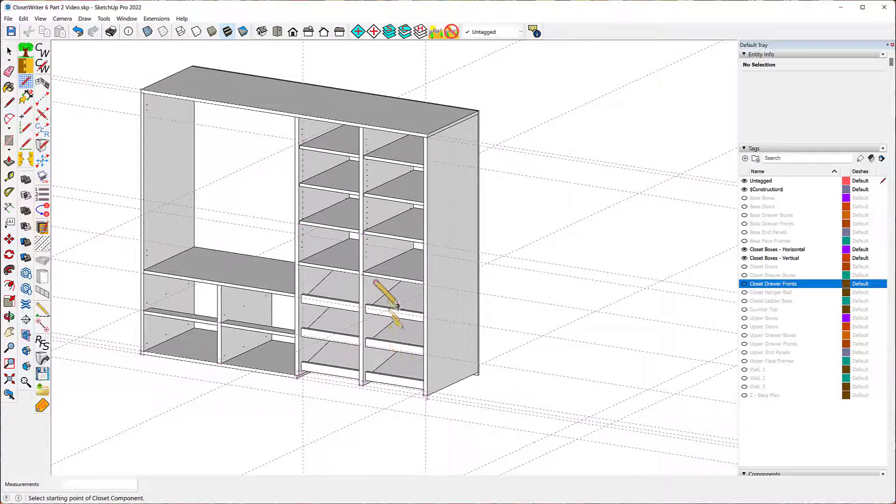